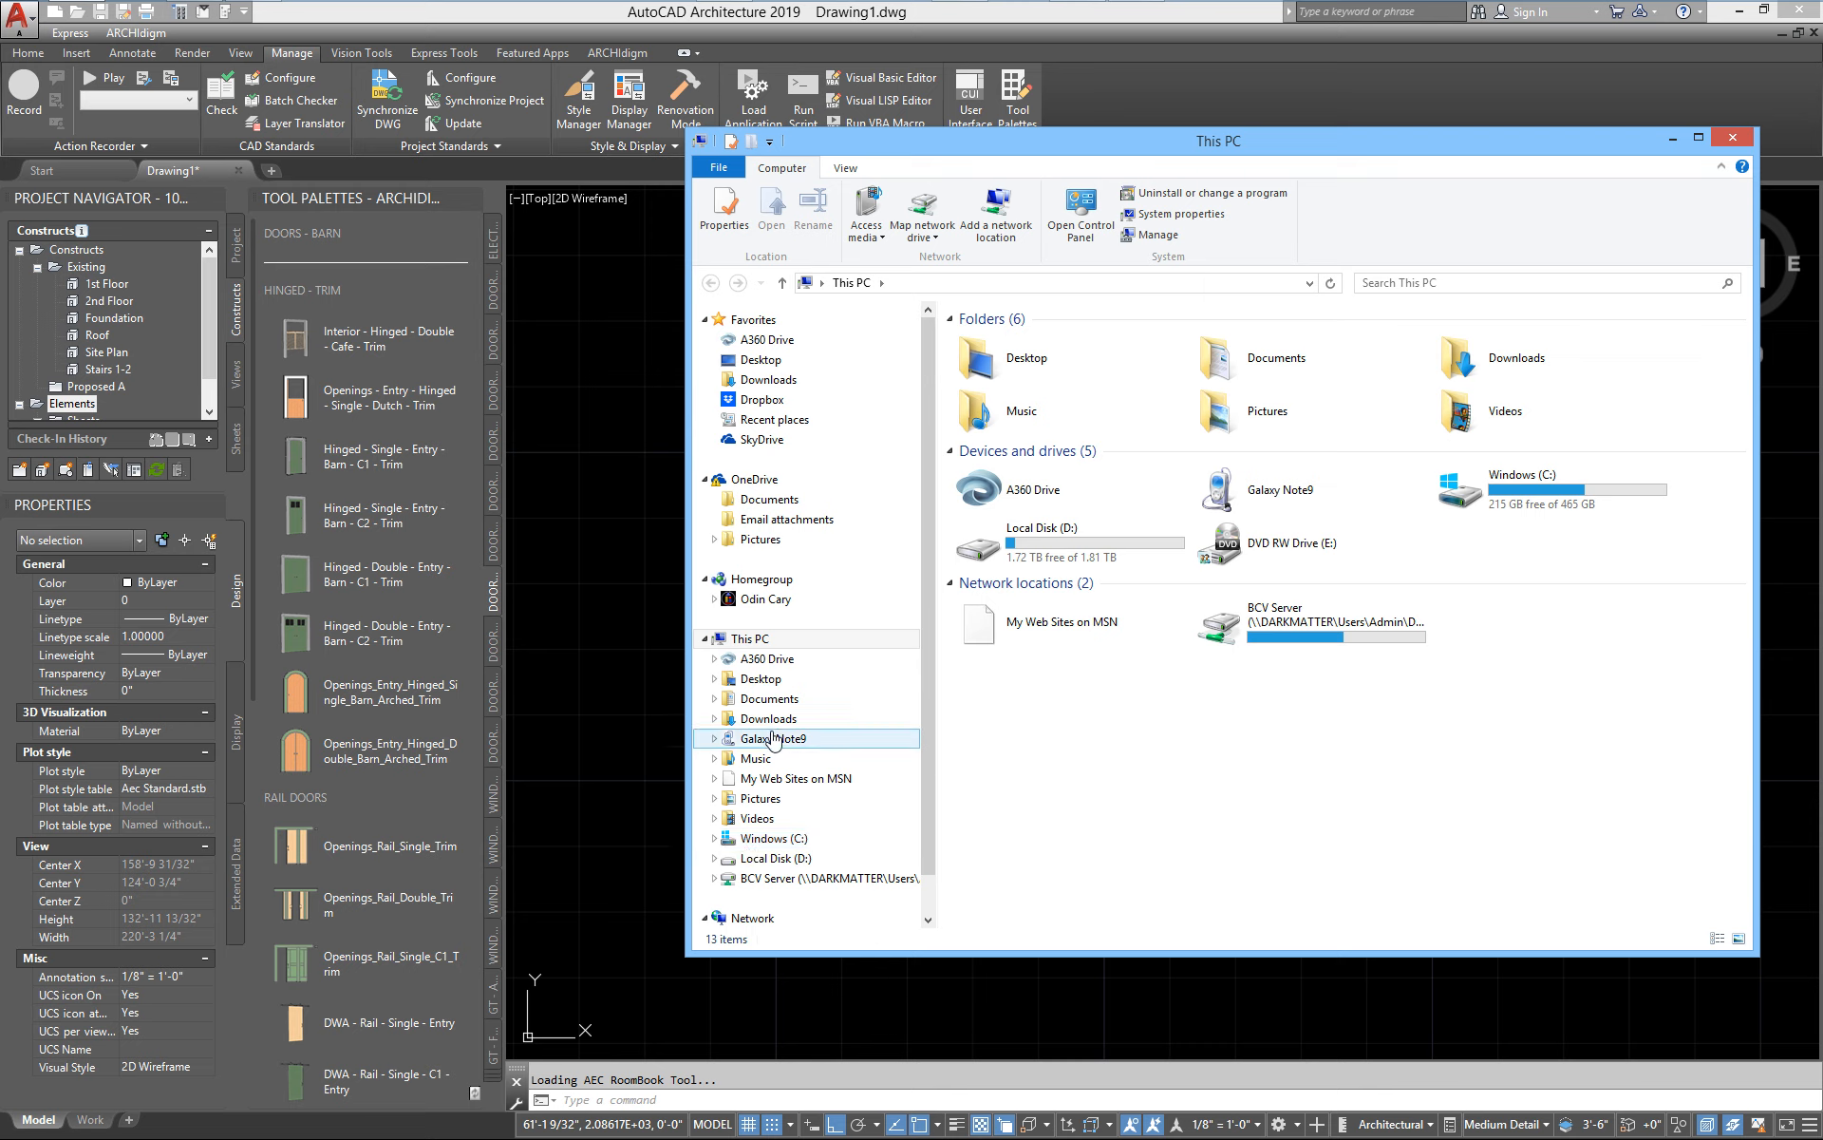
# Browse to C:\Program Files\ARCHIdigm\Doors 2025 eParts to examine the kit's folders and files, and return to the drawing
pyautogui.click(775, 839)
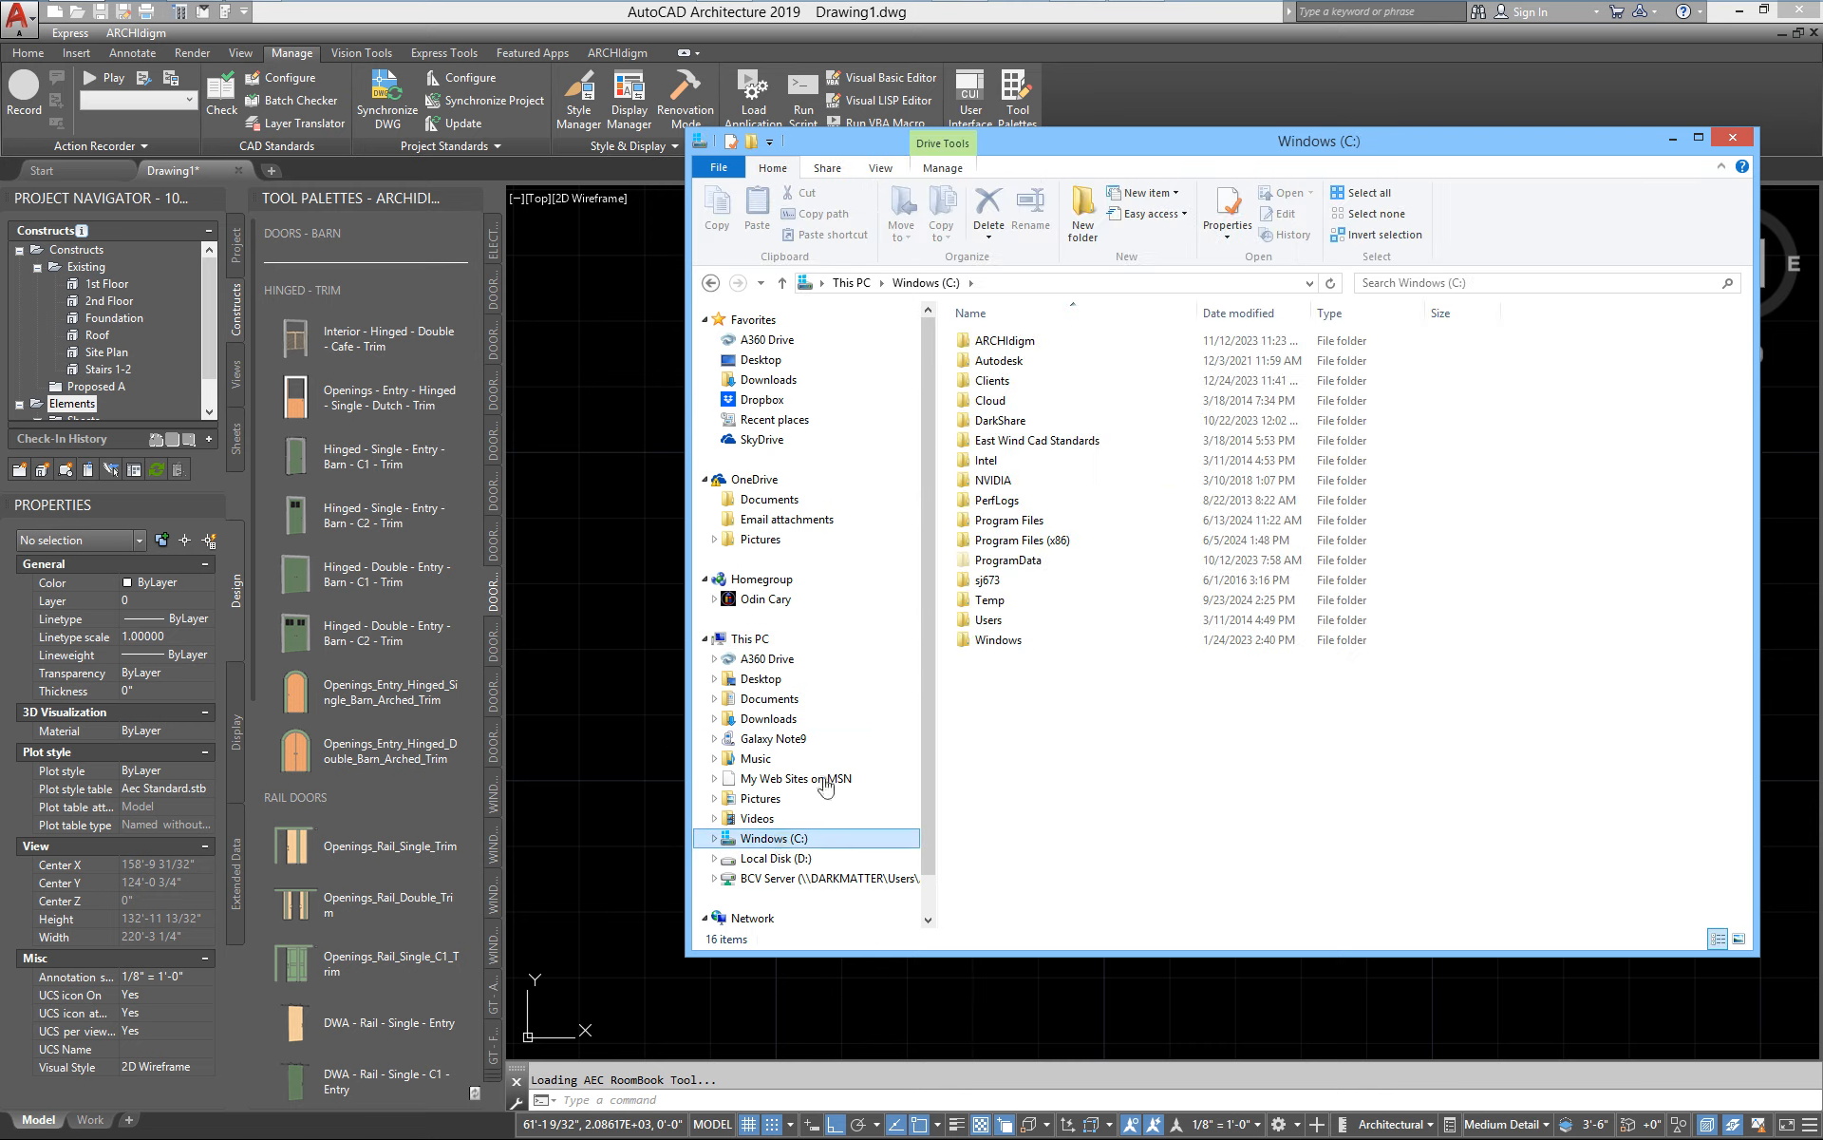
pyautogui.doubleClick(1025, 529)
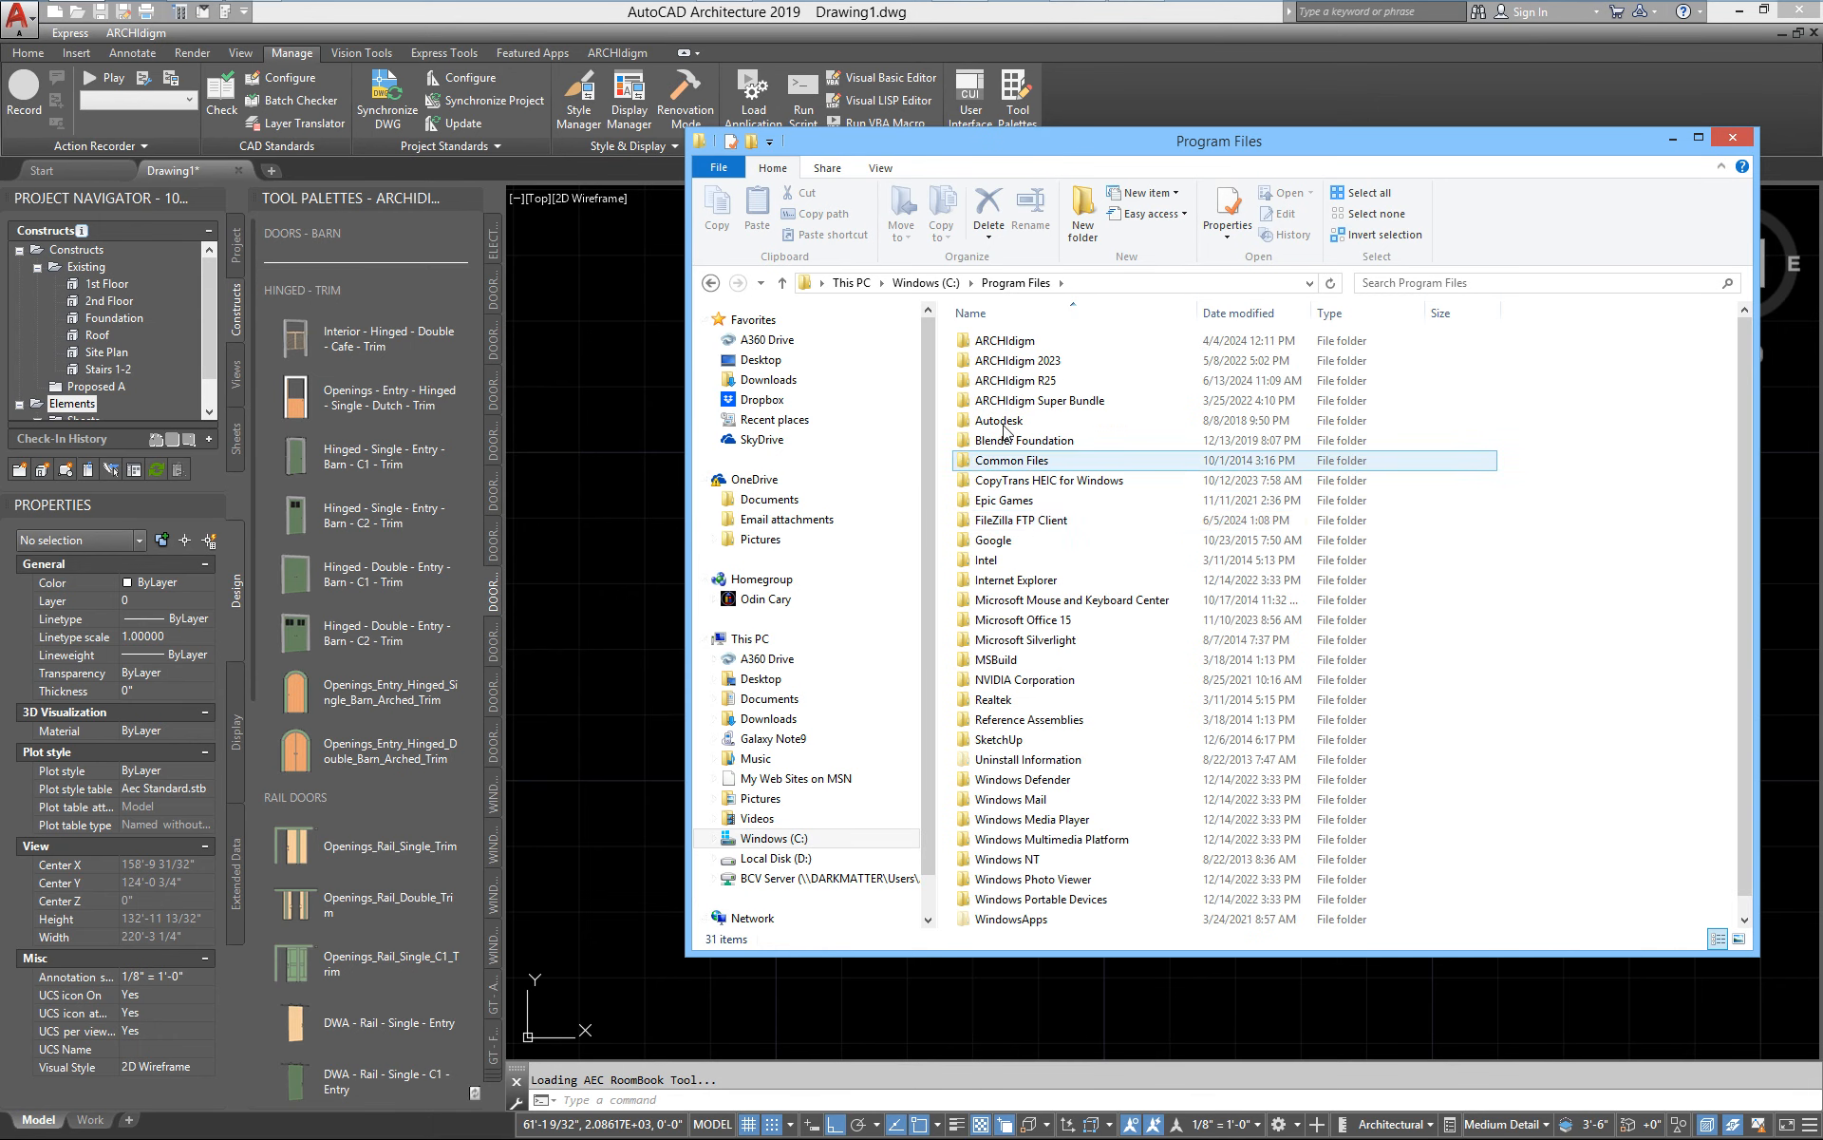
pyautogui.doubleClick(991, 344)
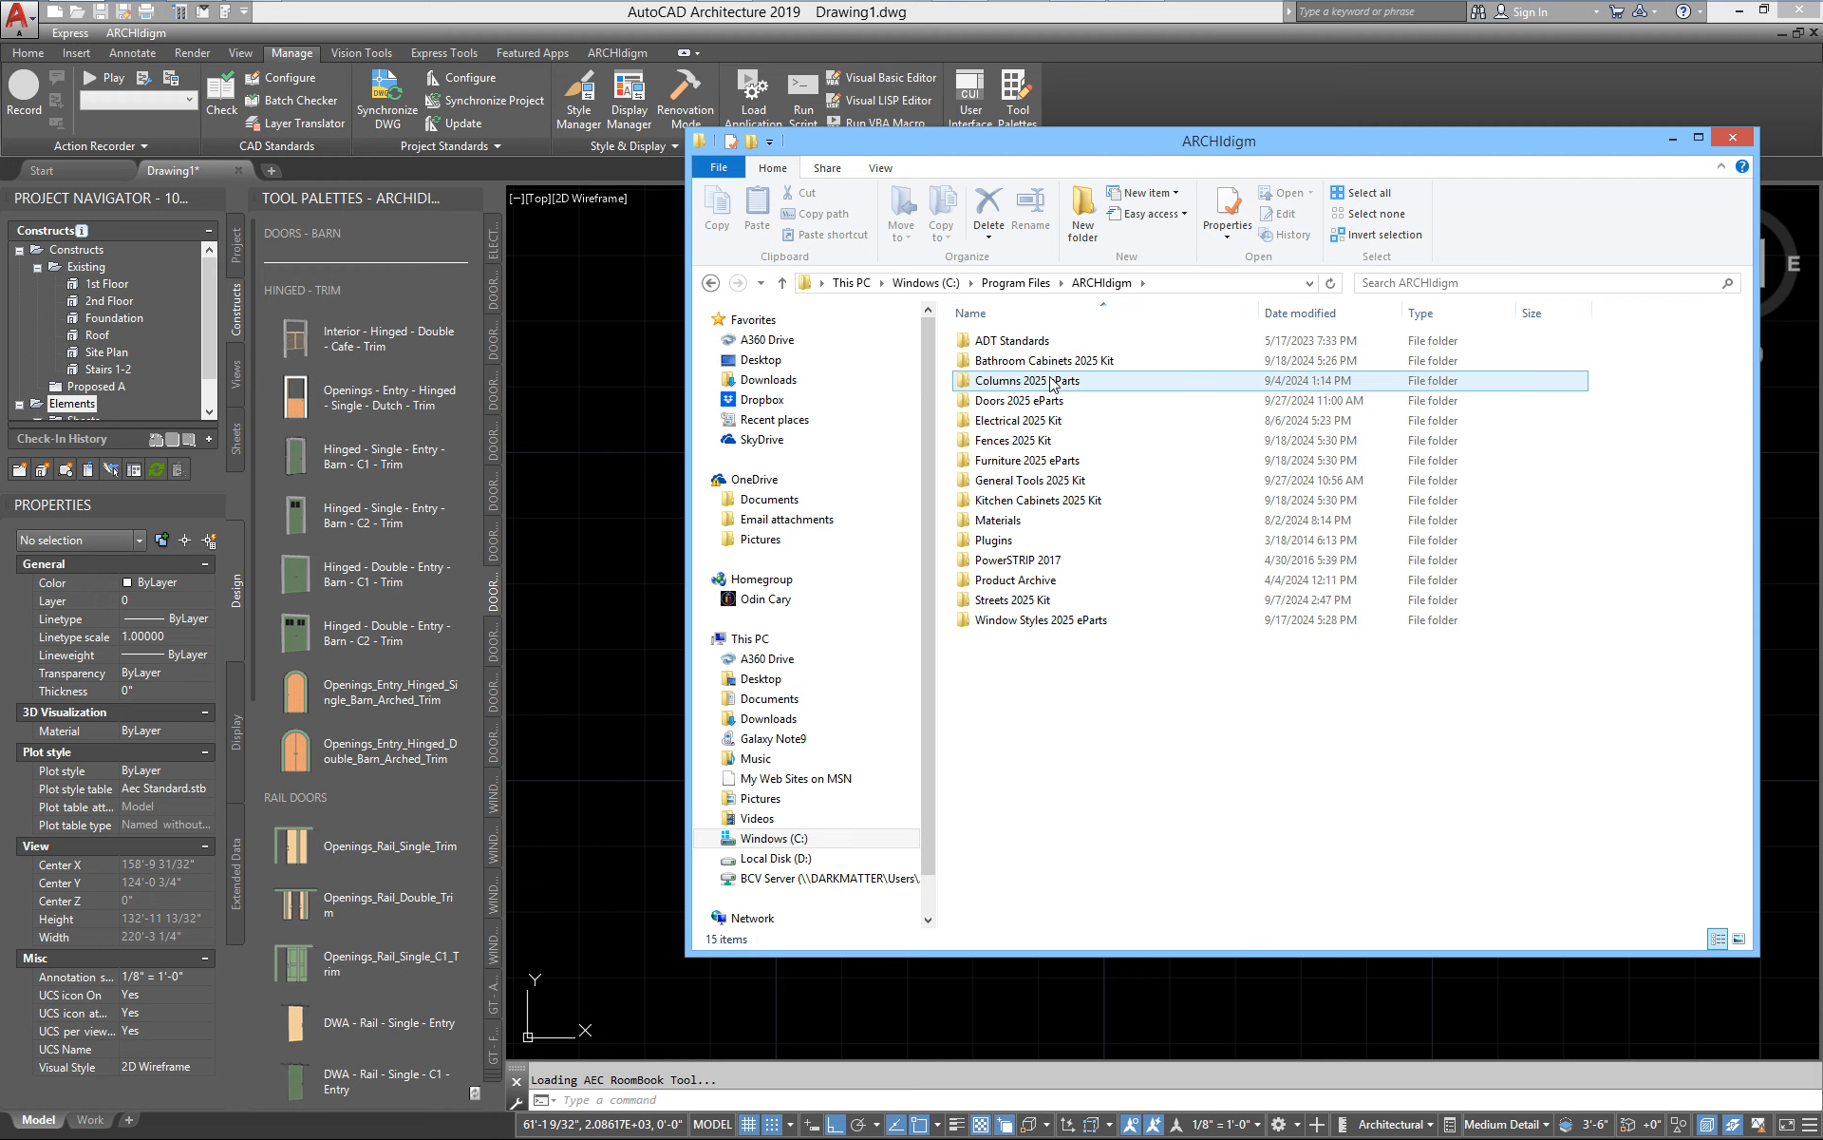
pyautogui.moveTo(1035, 349)
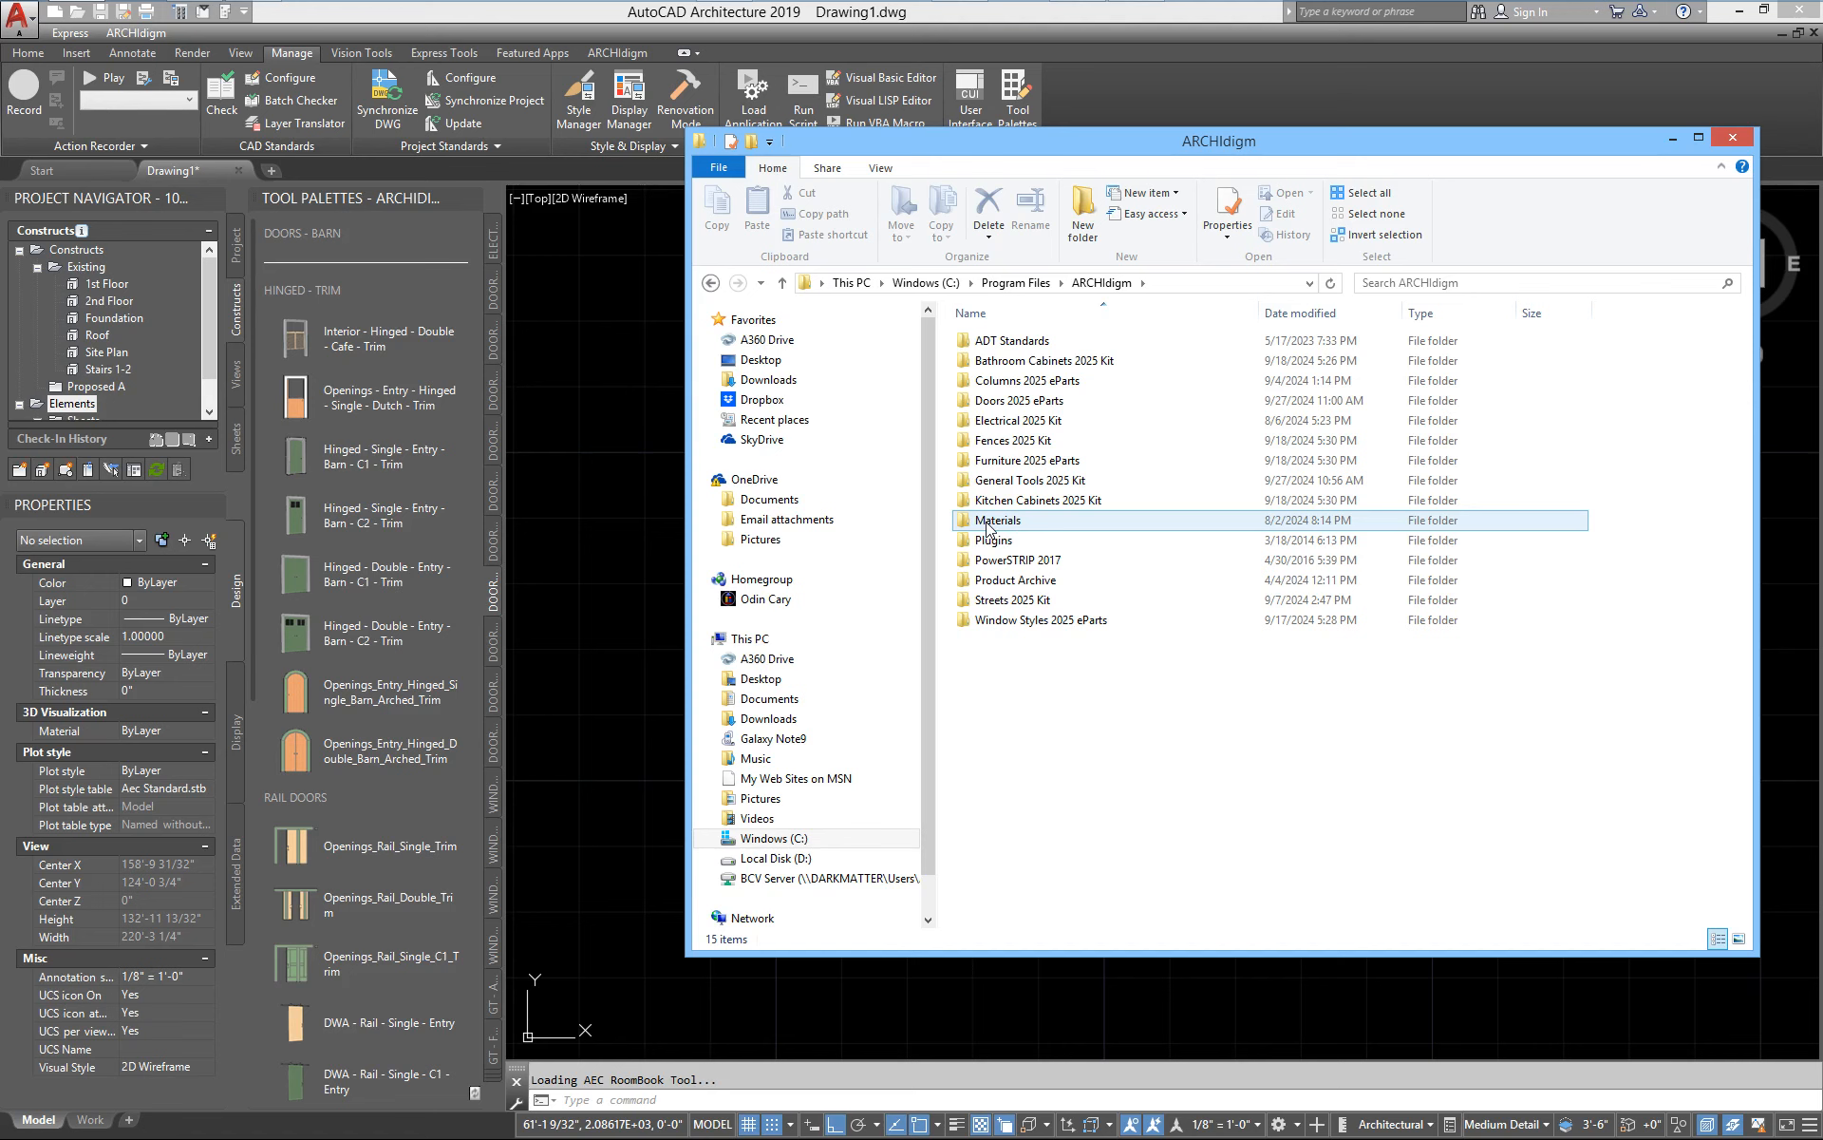
pyautogui.doubleClick(1013, 400)
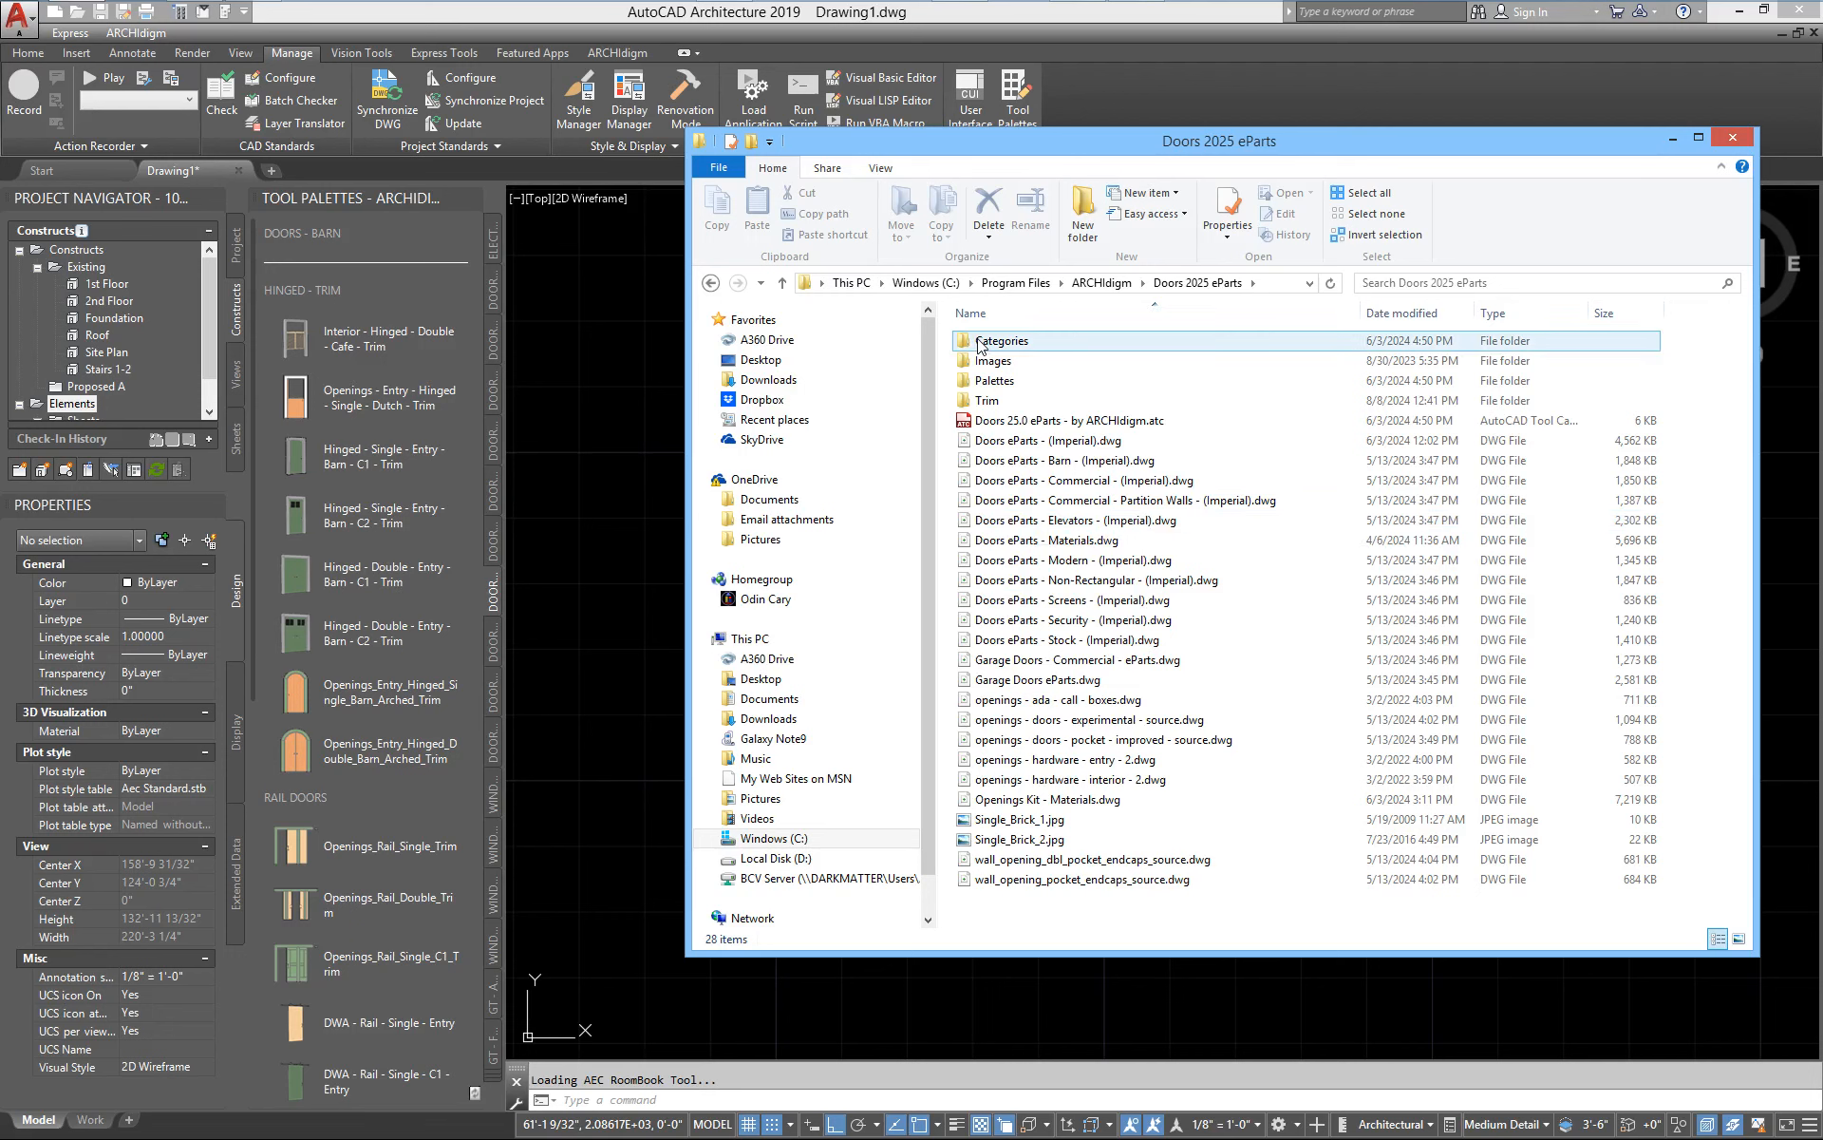
pyautogui.moveTo(979, 343)
pyautogui.mouseDown()
pyautogui.moveTo(1014, 420)
pyautogui.moveTo(1014, 361)
pyautogui.moveTo(964, 340)
pyautogui.mouseUp()
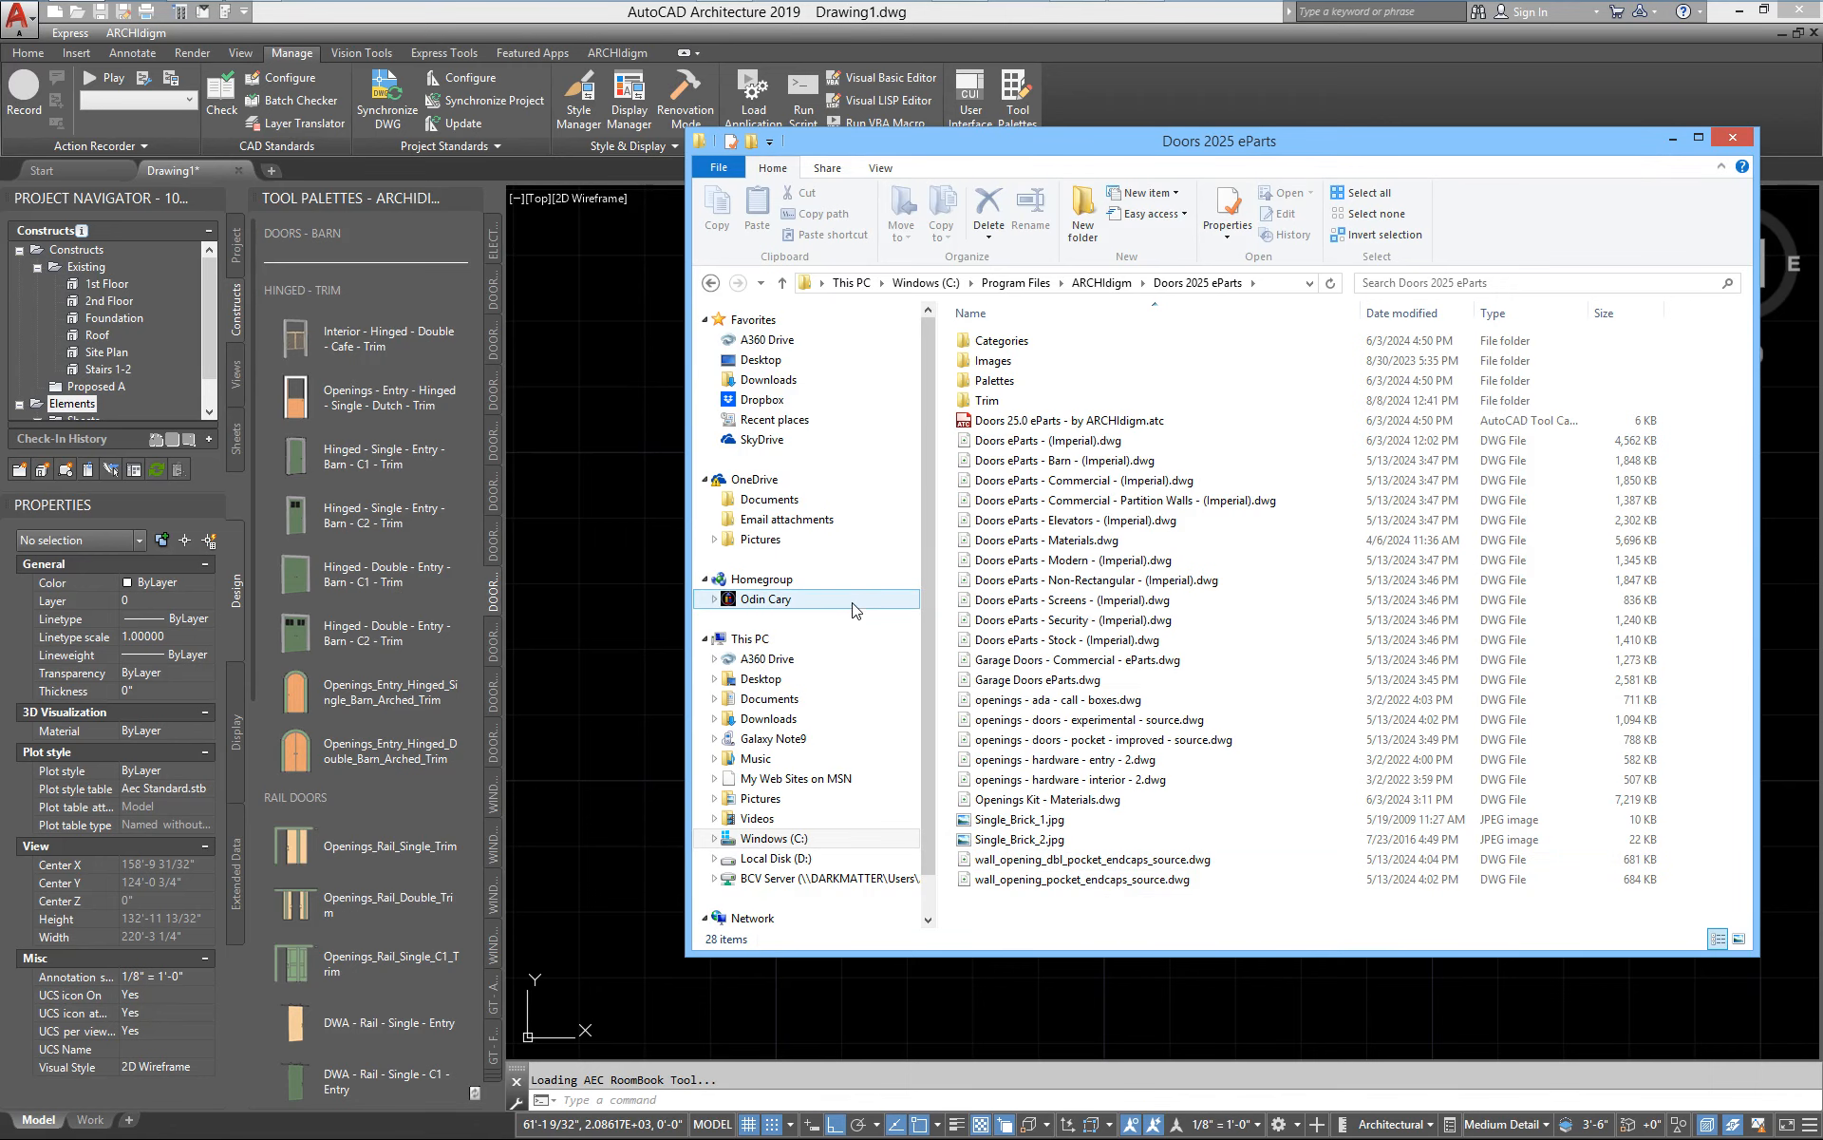
pyautogui.click(617, 504)
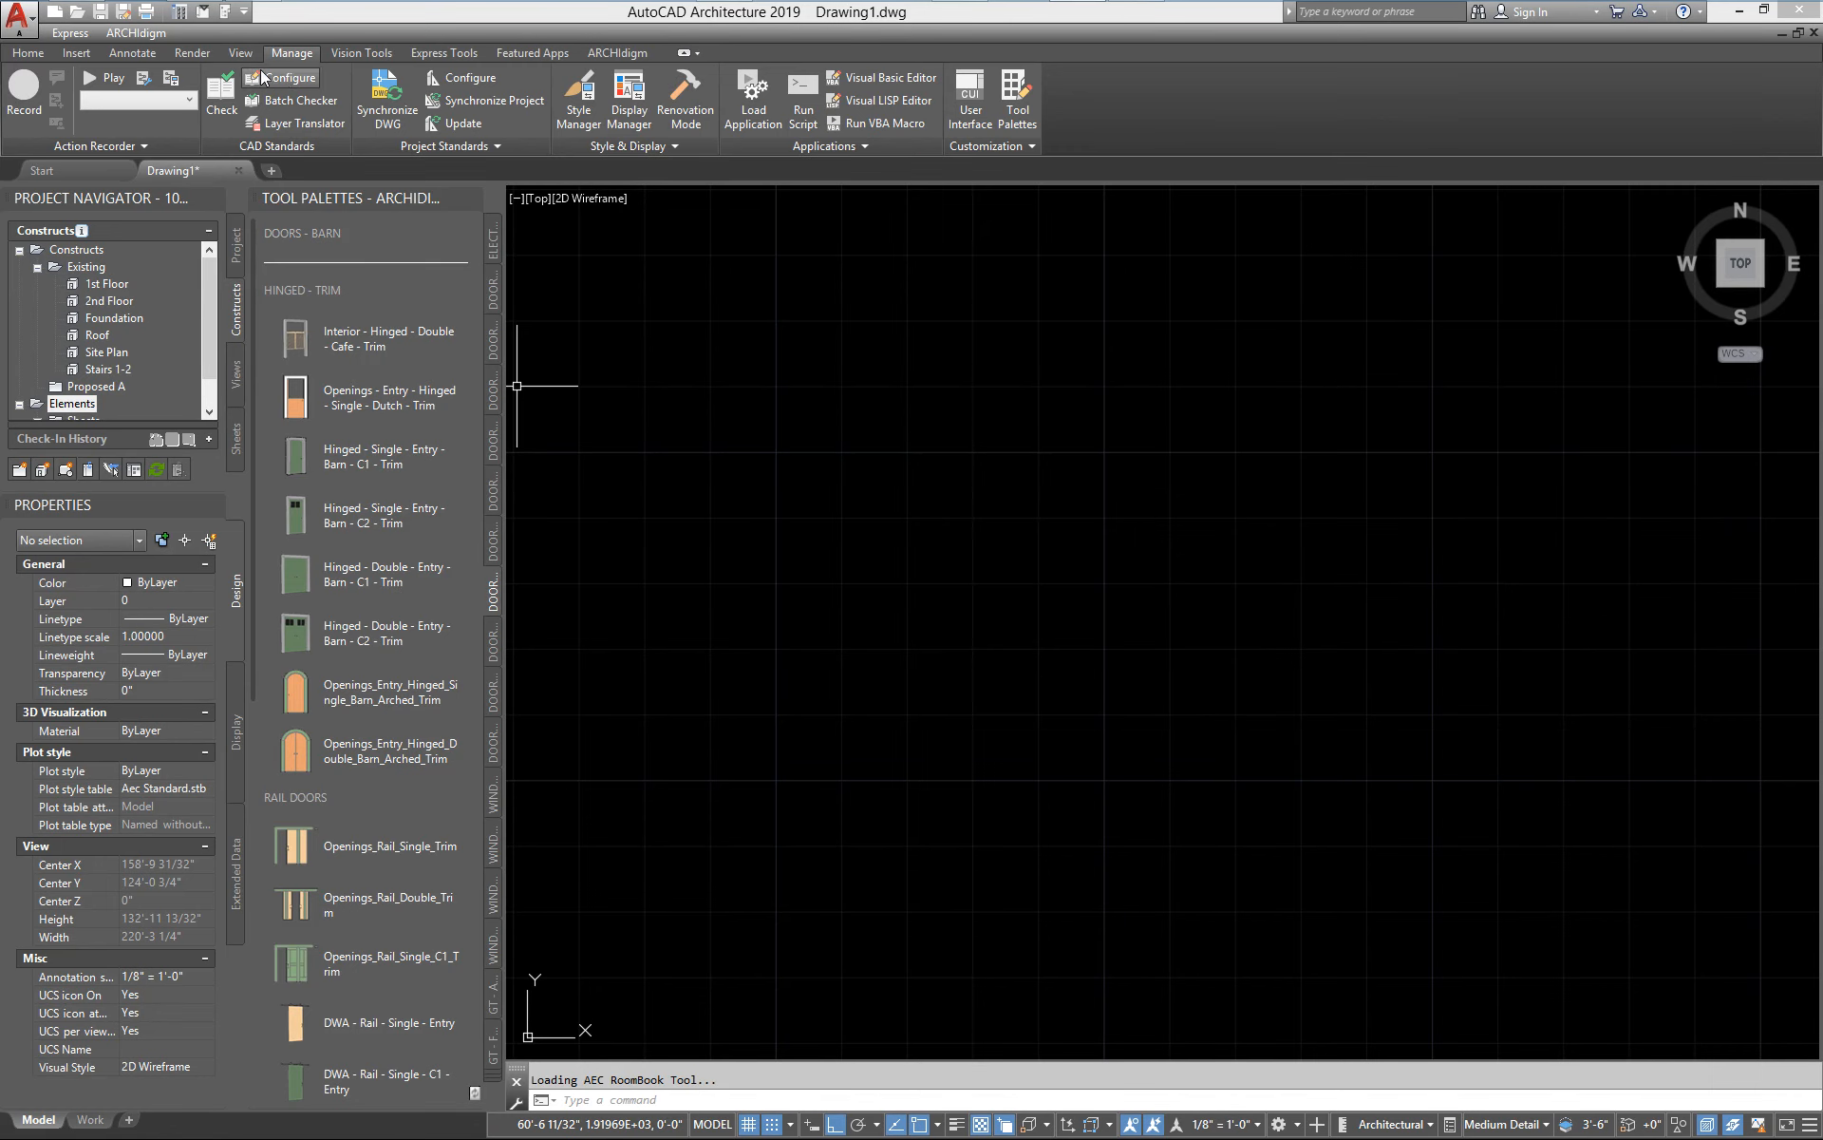
# Open the Content Browser's catalog library and make its window taller over the drawing area
pyautogui.click(180, 13)
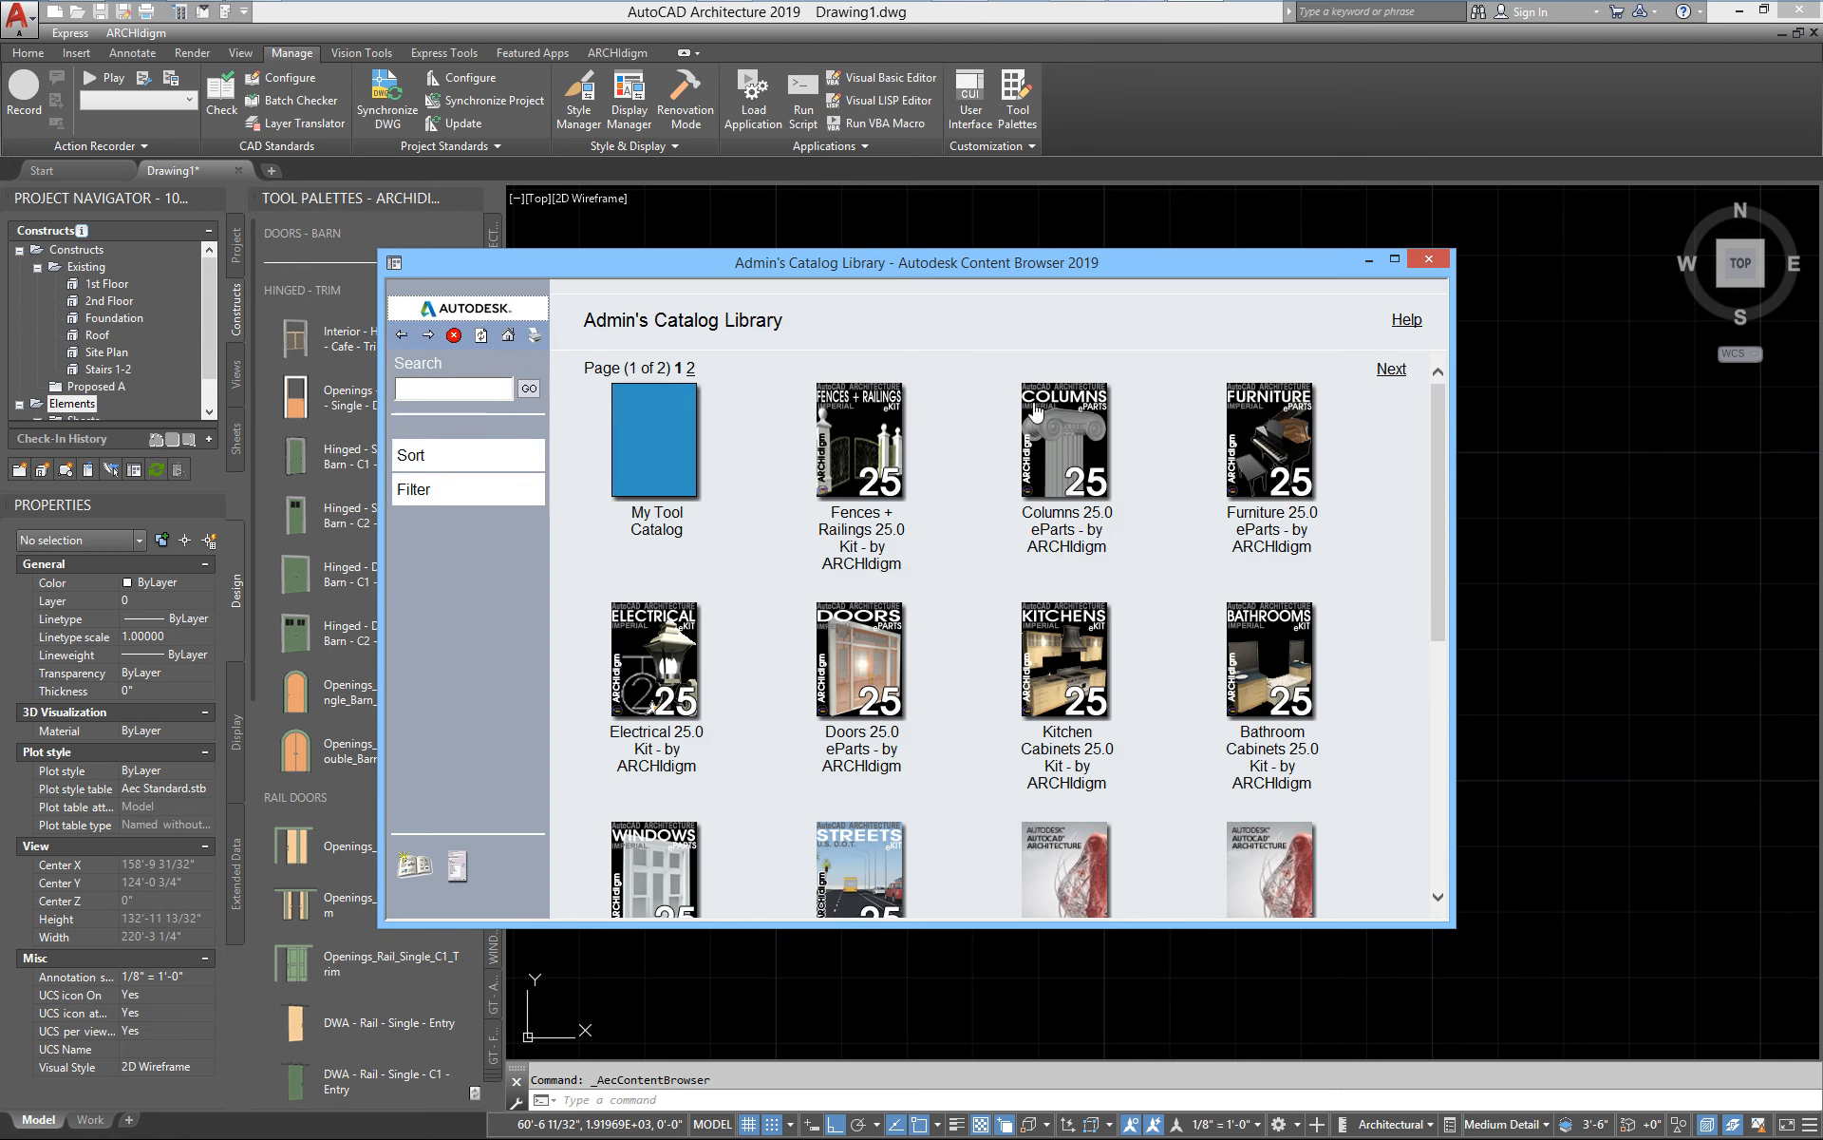
pyautogui.moveTo(977, 261); pyautogui.dragTo(1112, 165)
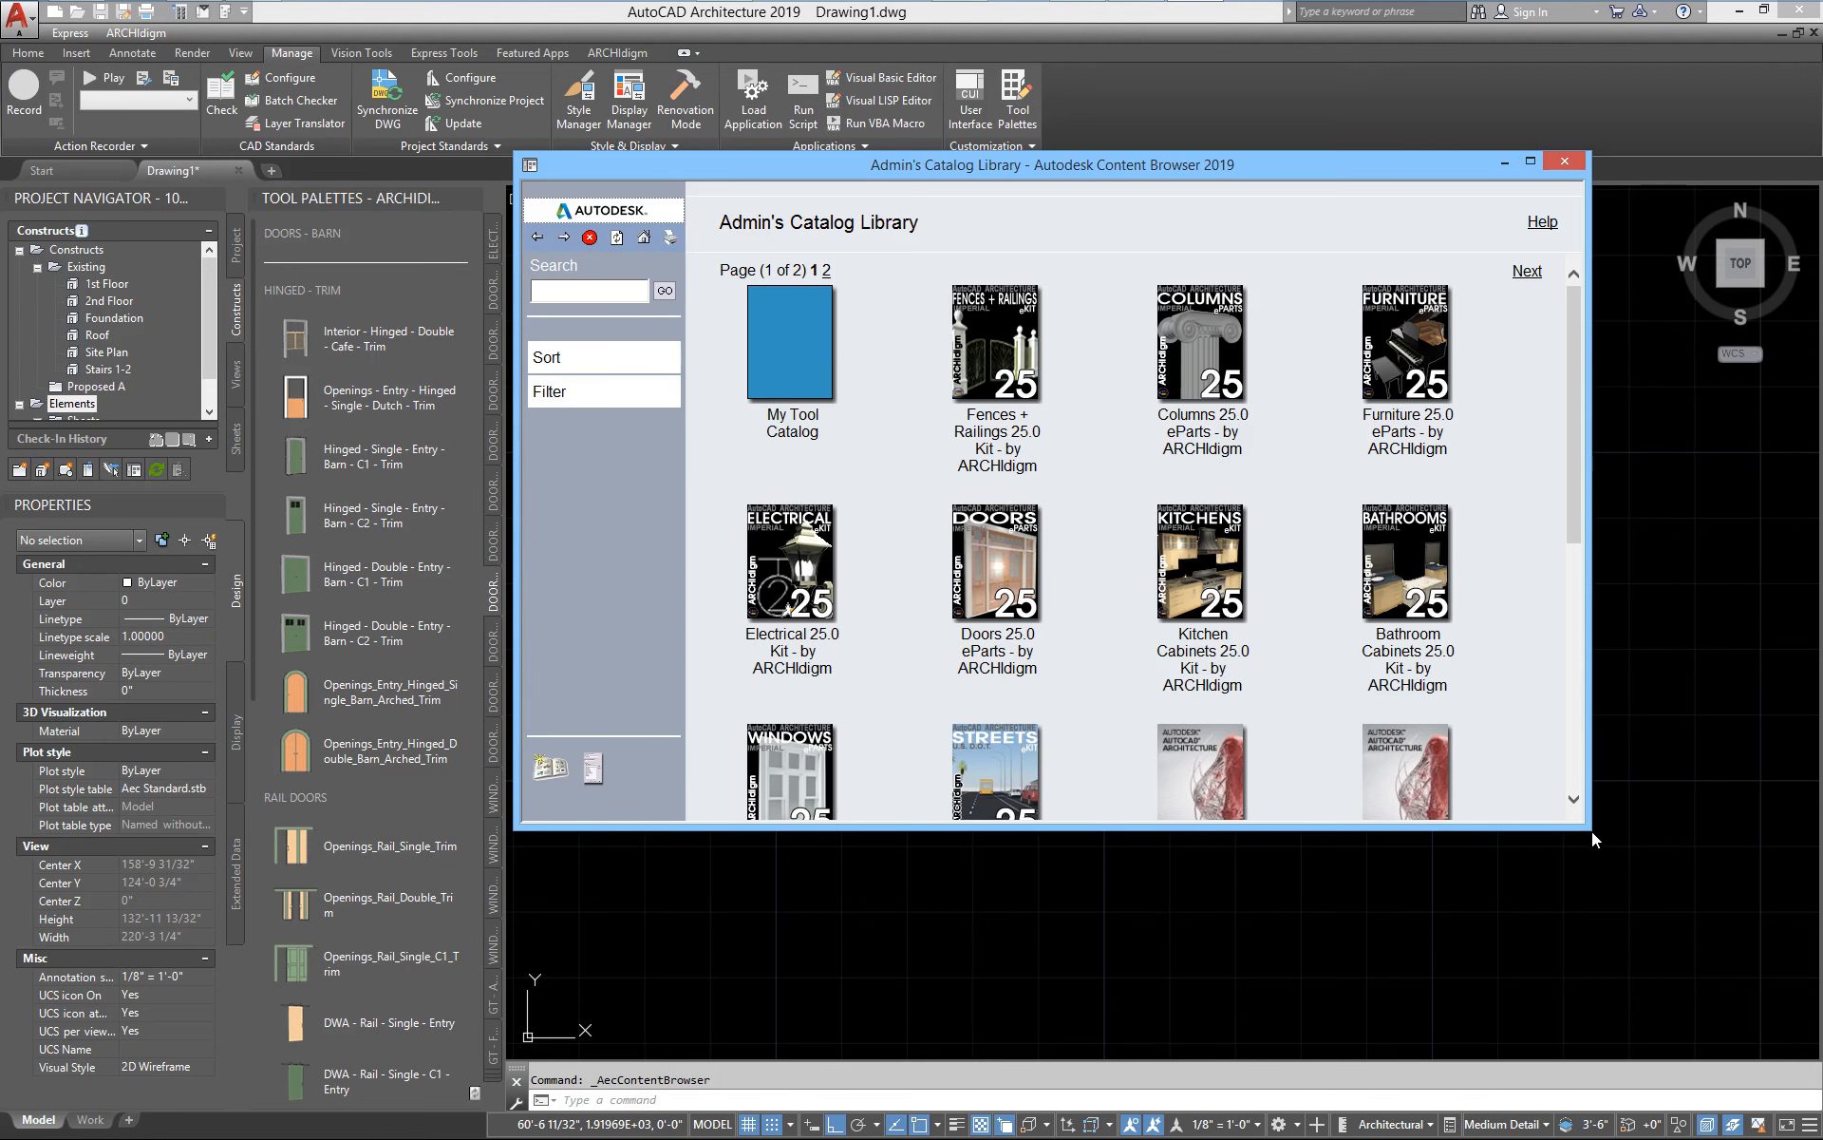
pyautogui.moveTo(1592, 830); pyautogui.dragTo(1592, 1036)
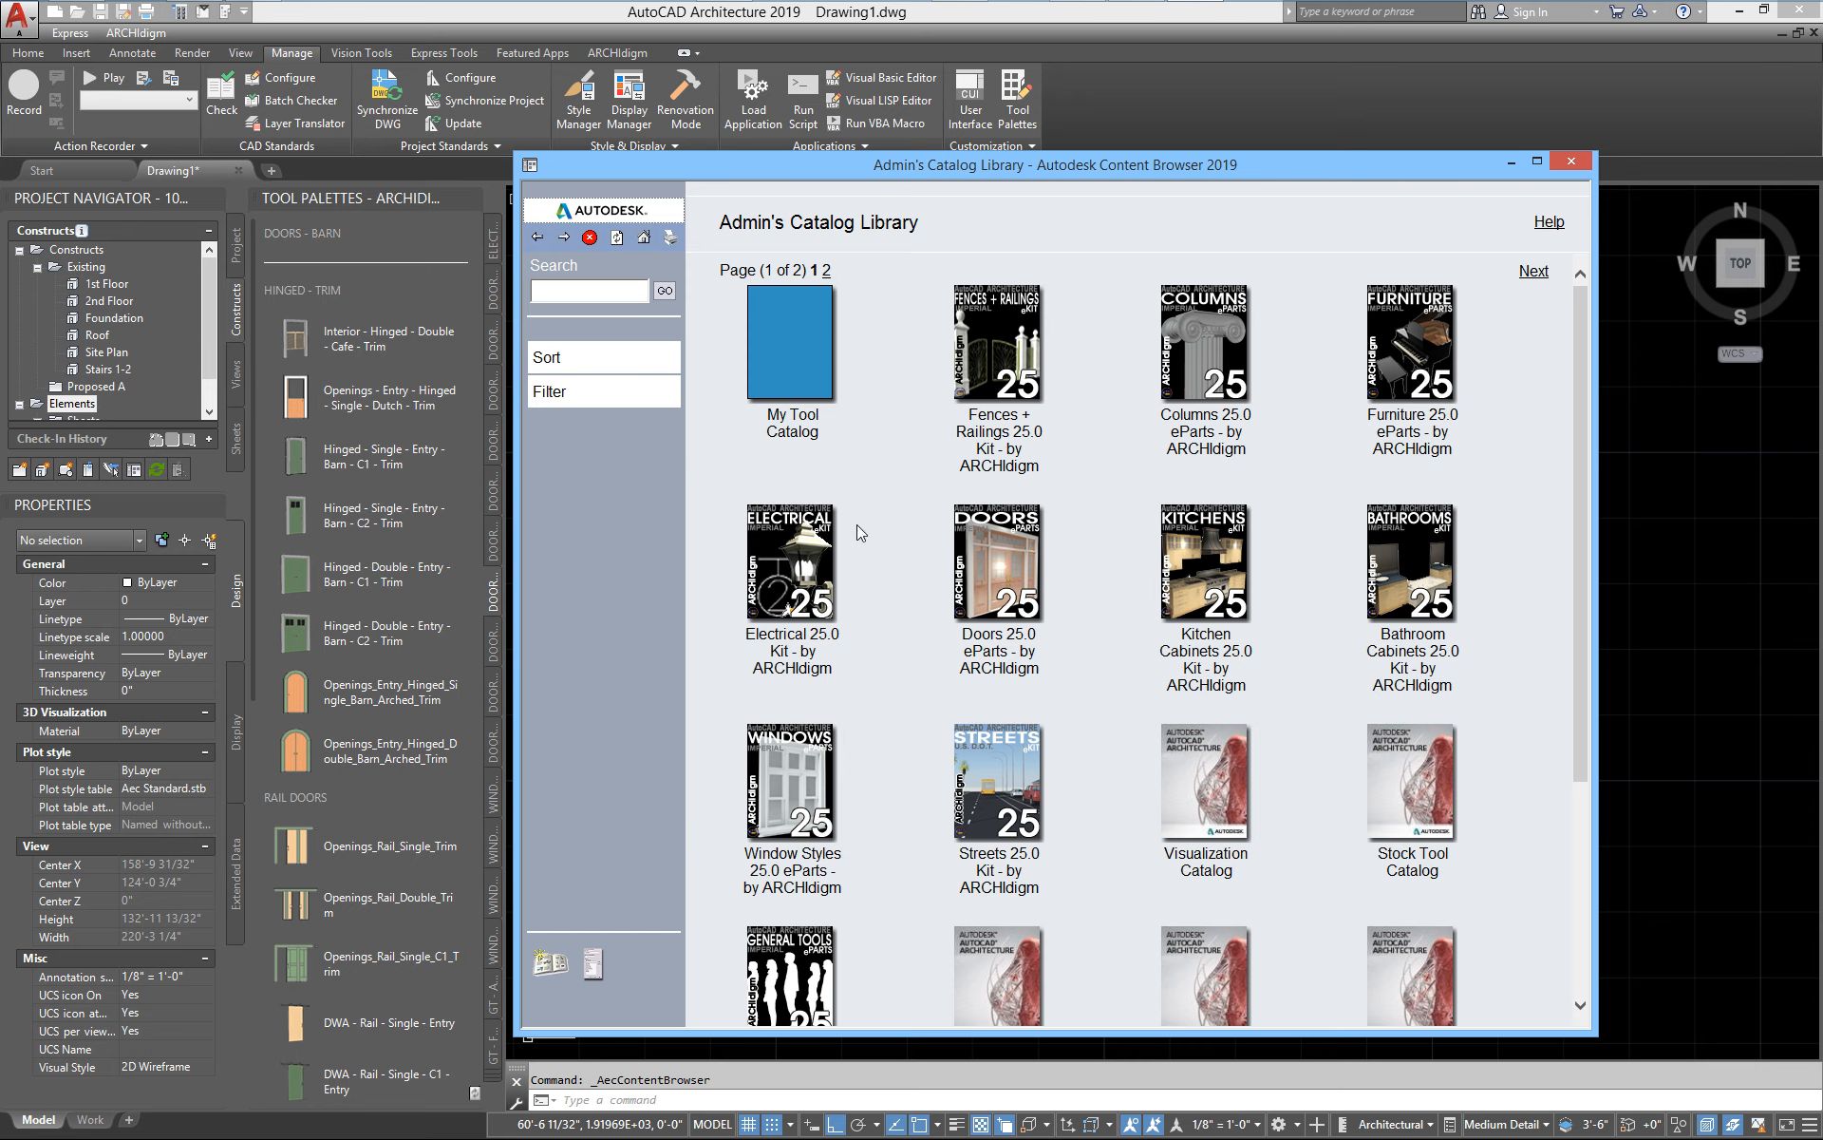
# Try to add the Doors 25.0 eParts - by ARCHIdigm.atc file from its folder to the catalog library, and close the folder
pyautogui.moveTo(17, 6)
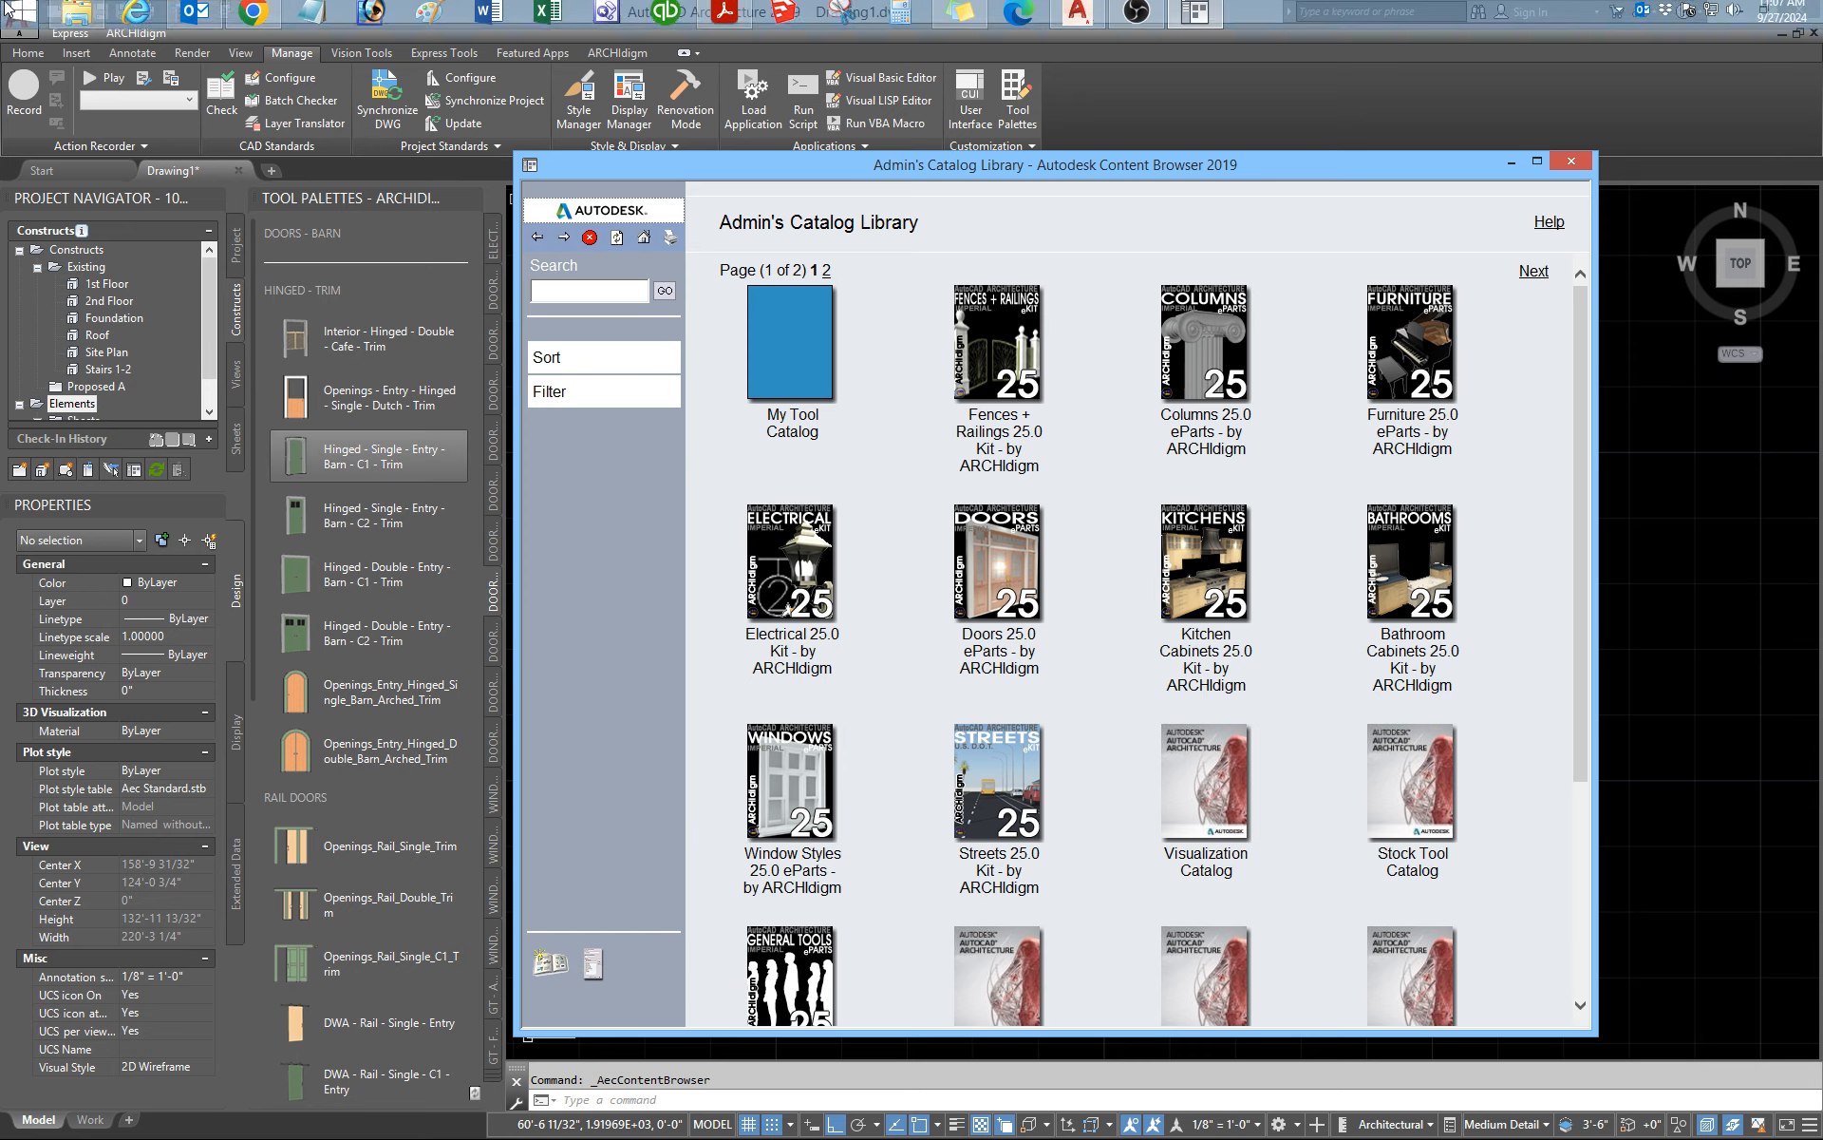
pyautogui.click(78, 15)
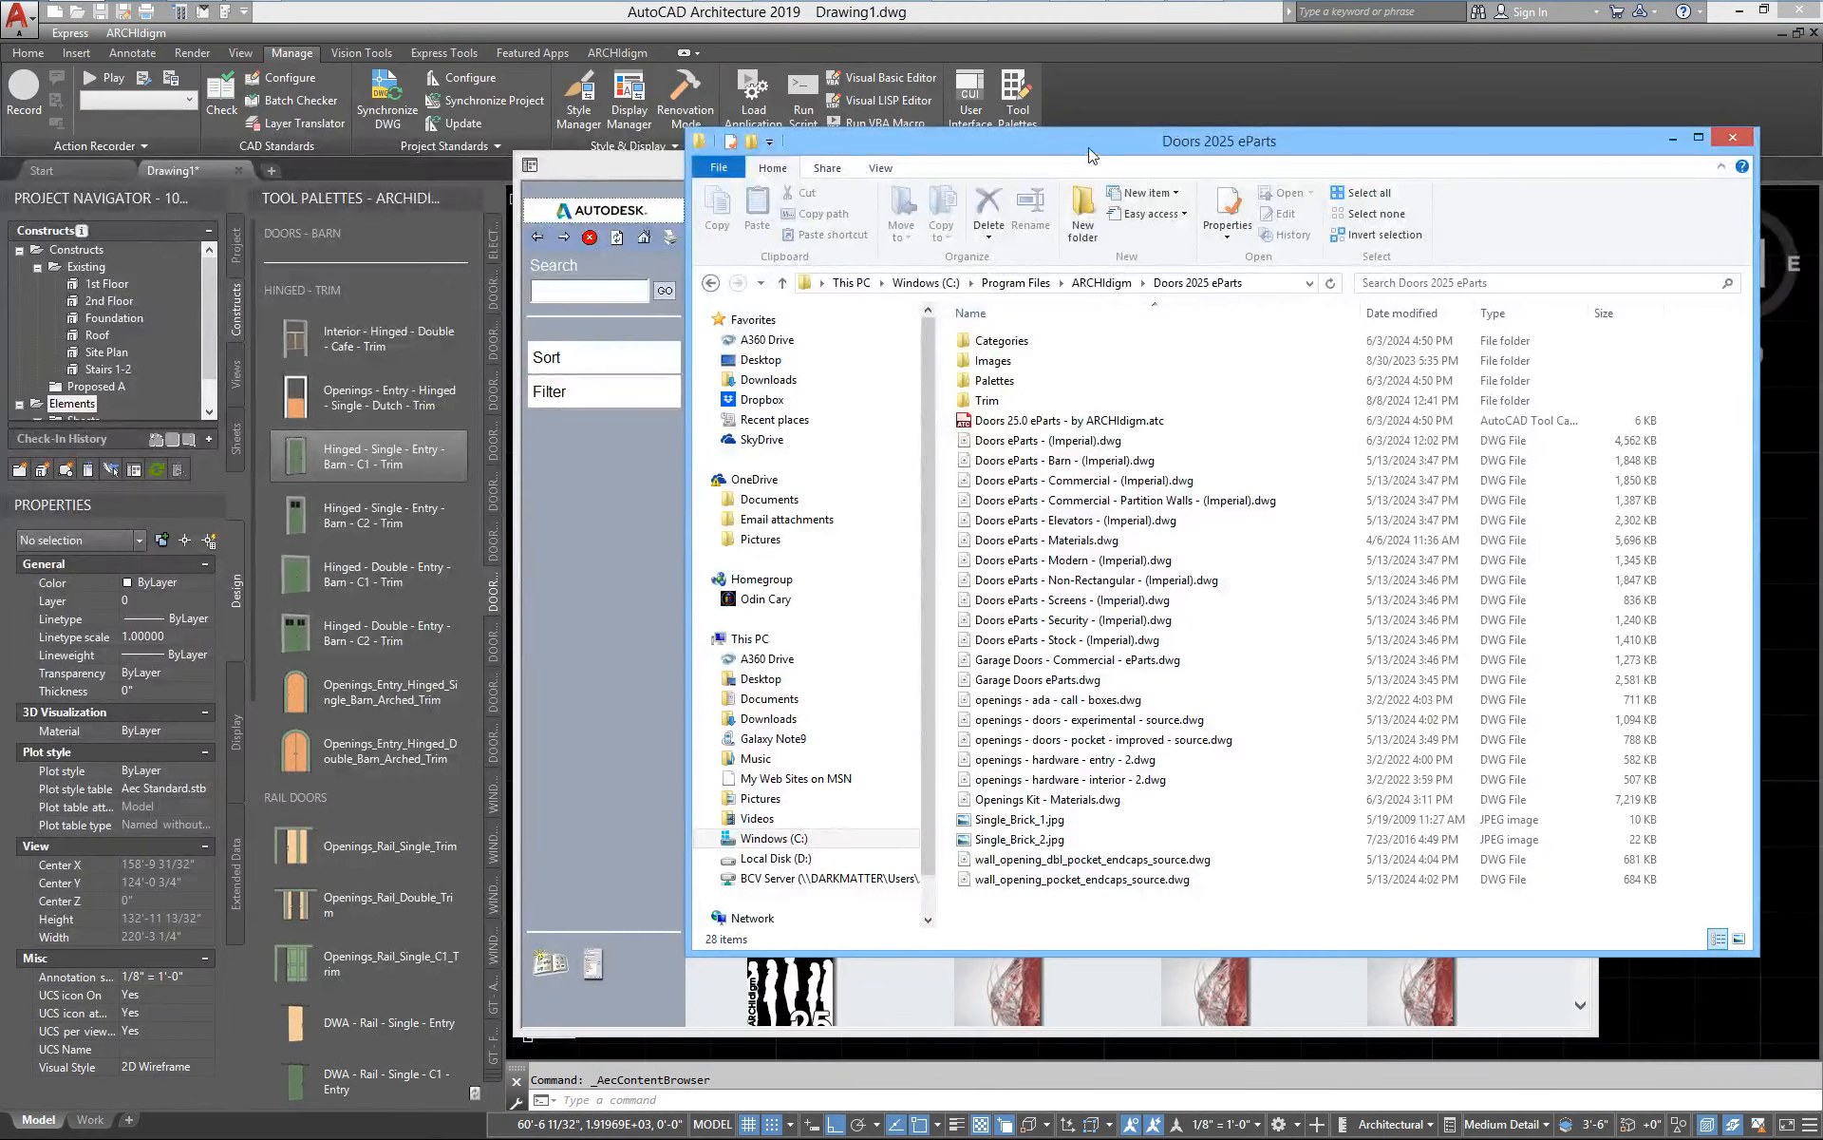
pyautogui.moveTo(1089, 155); pyautogui.dragTo(576, 498)
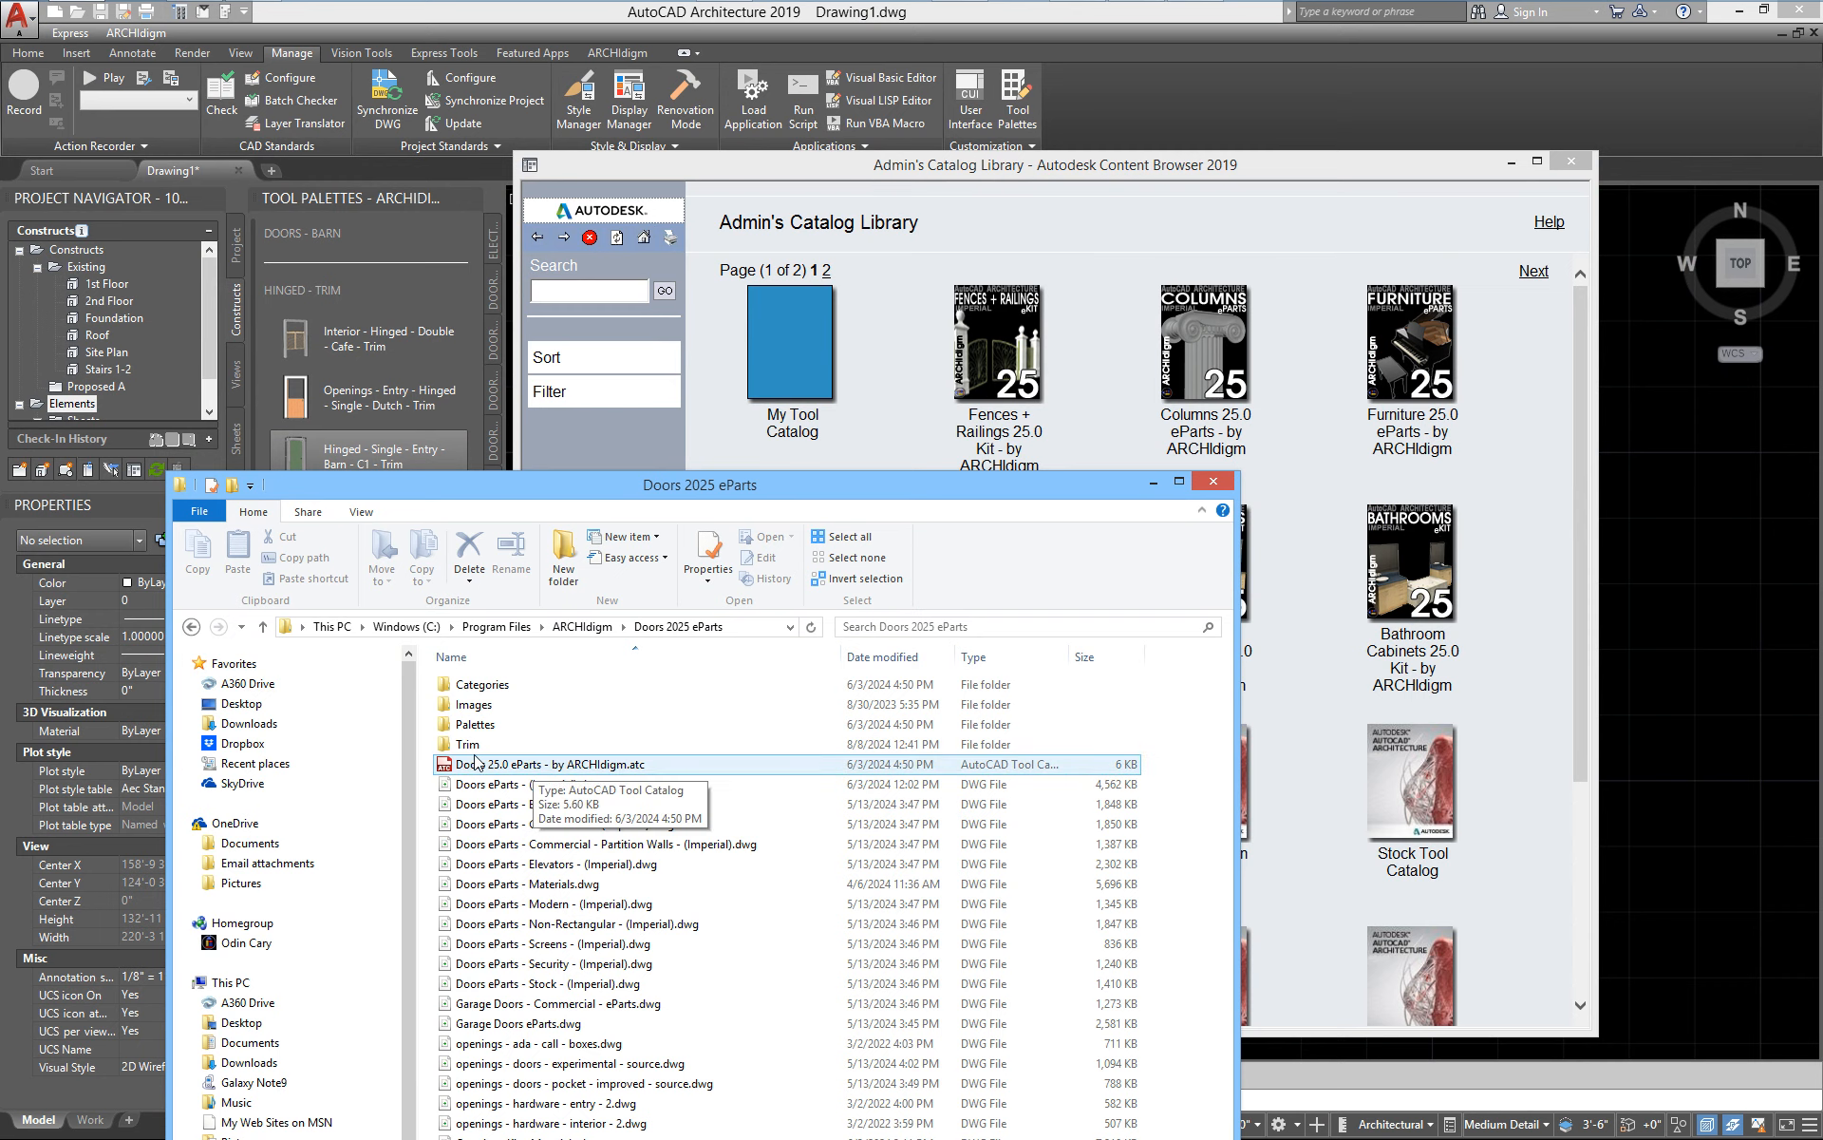
pyautogui.moveTo(573, 774); pyautogui.dragTo(936, 410)
pyautogui.click(1214, 481)
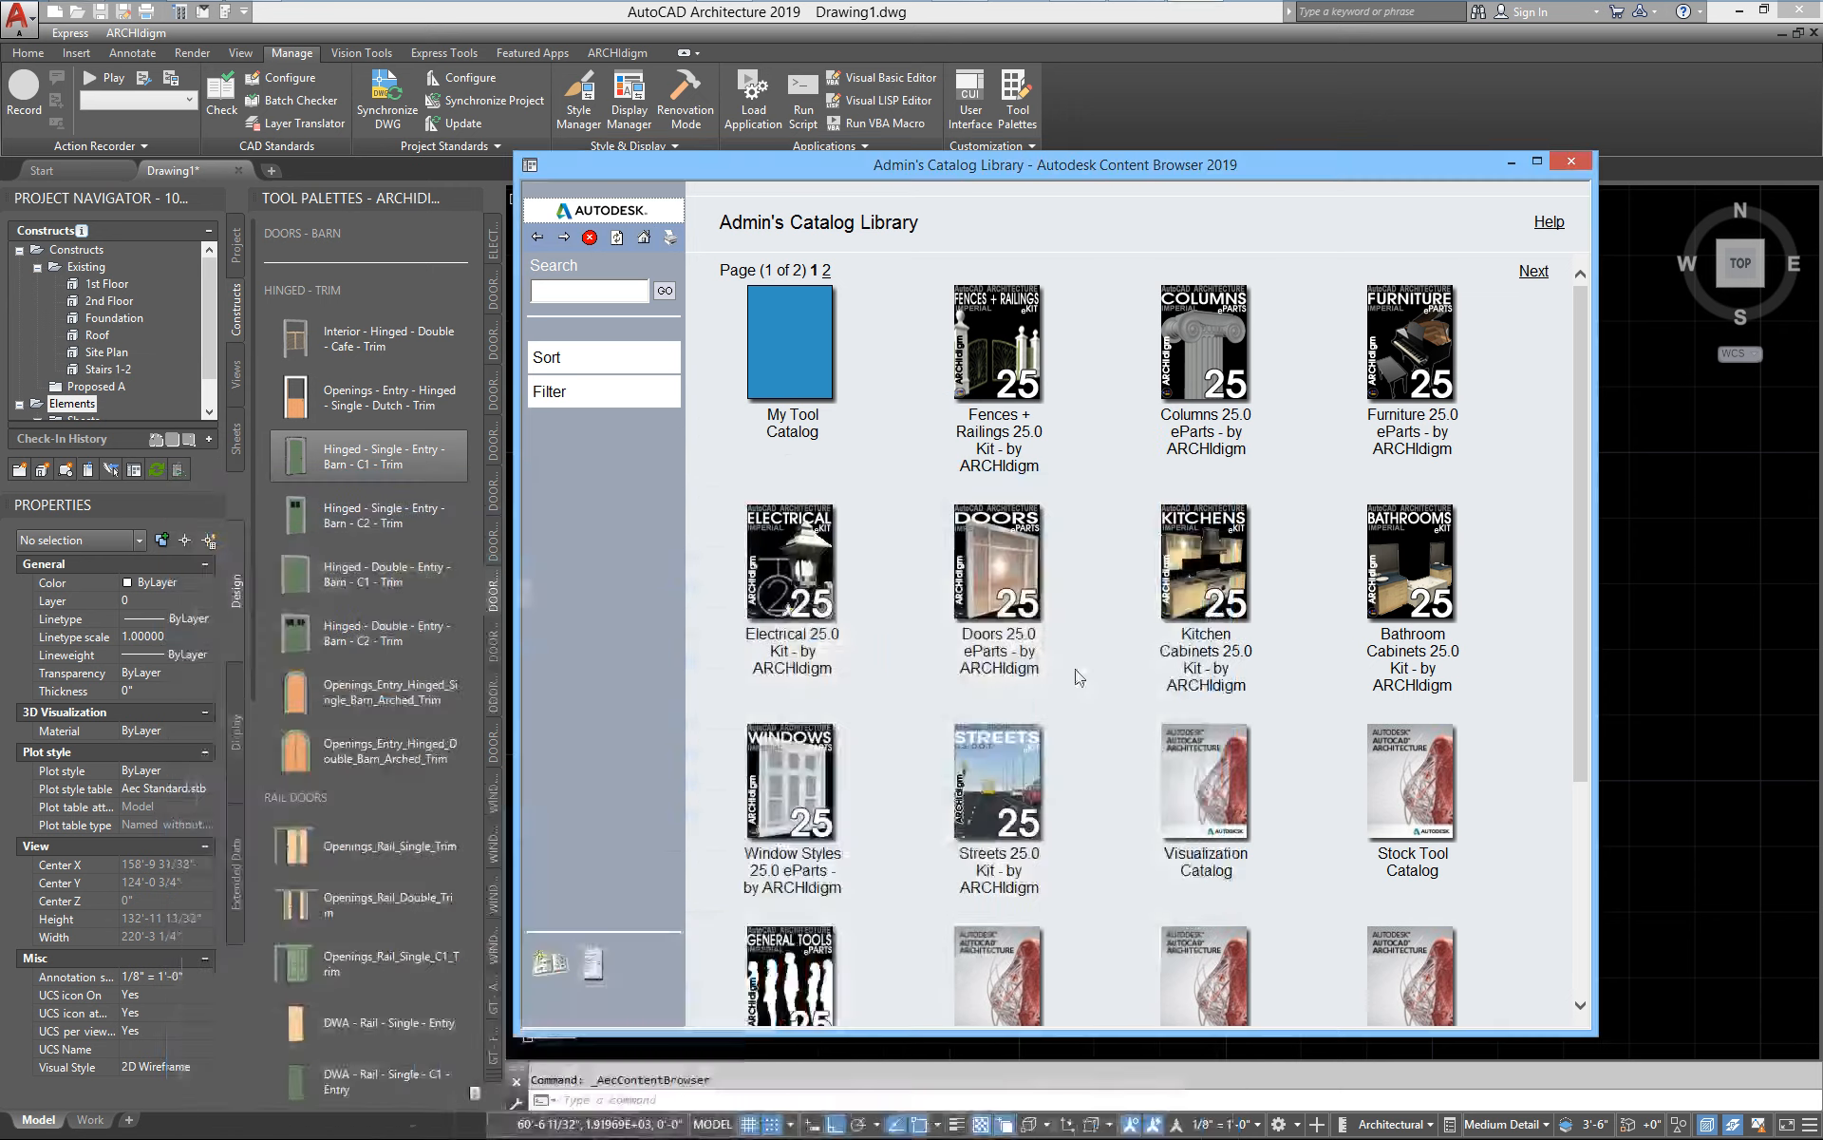
pyautogui.click(554, 965)
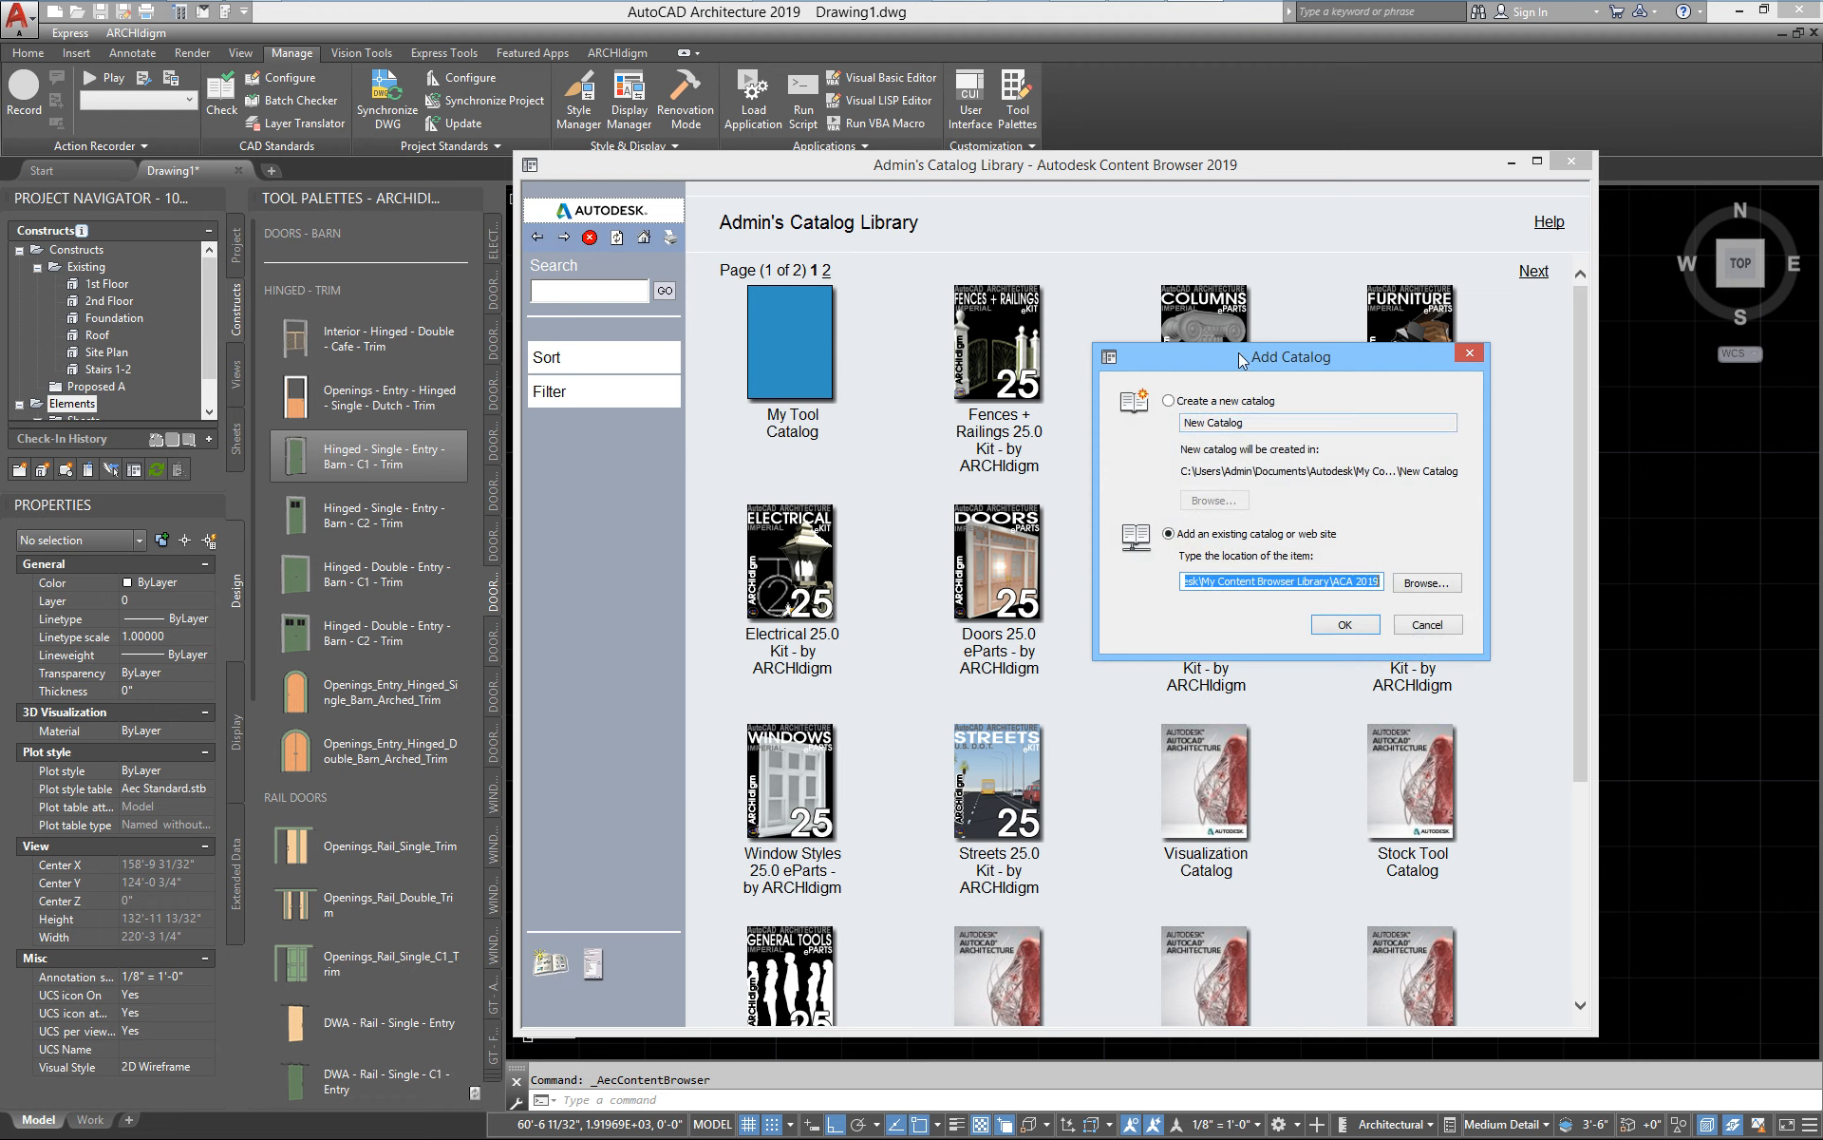
pyautogui.moveTo(1243, 360); pyautogui.dragTo(880, 313)
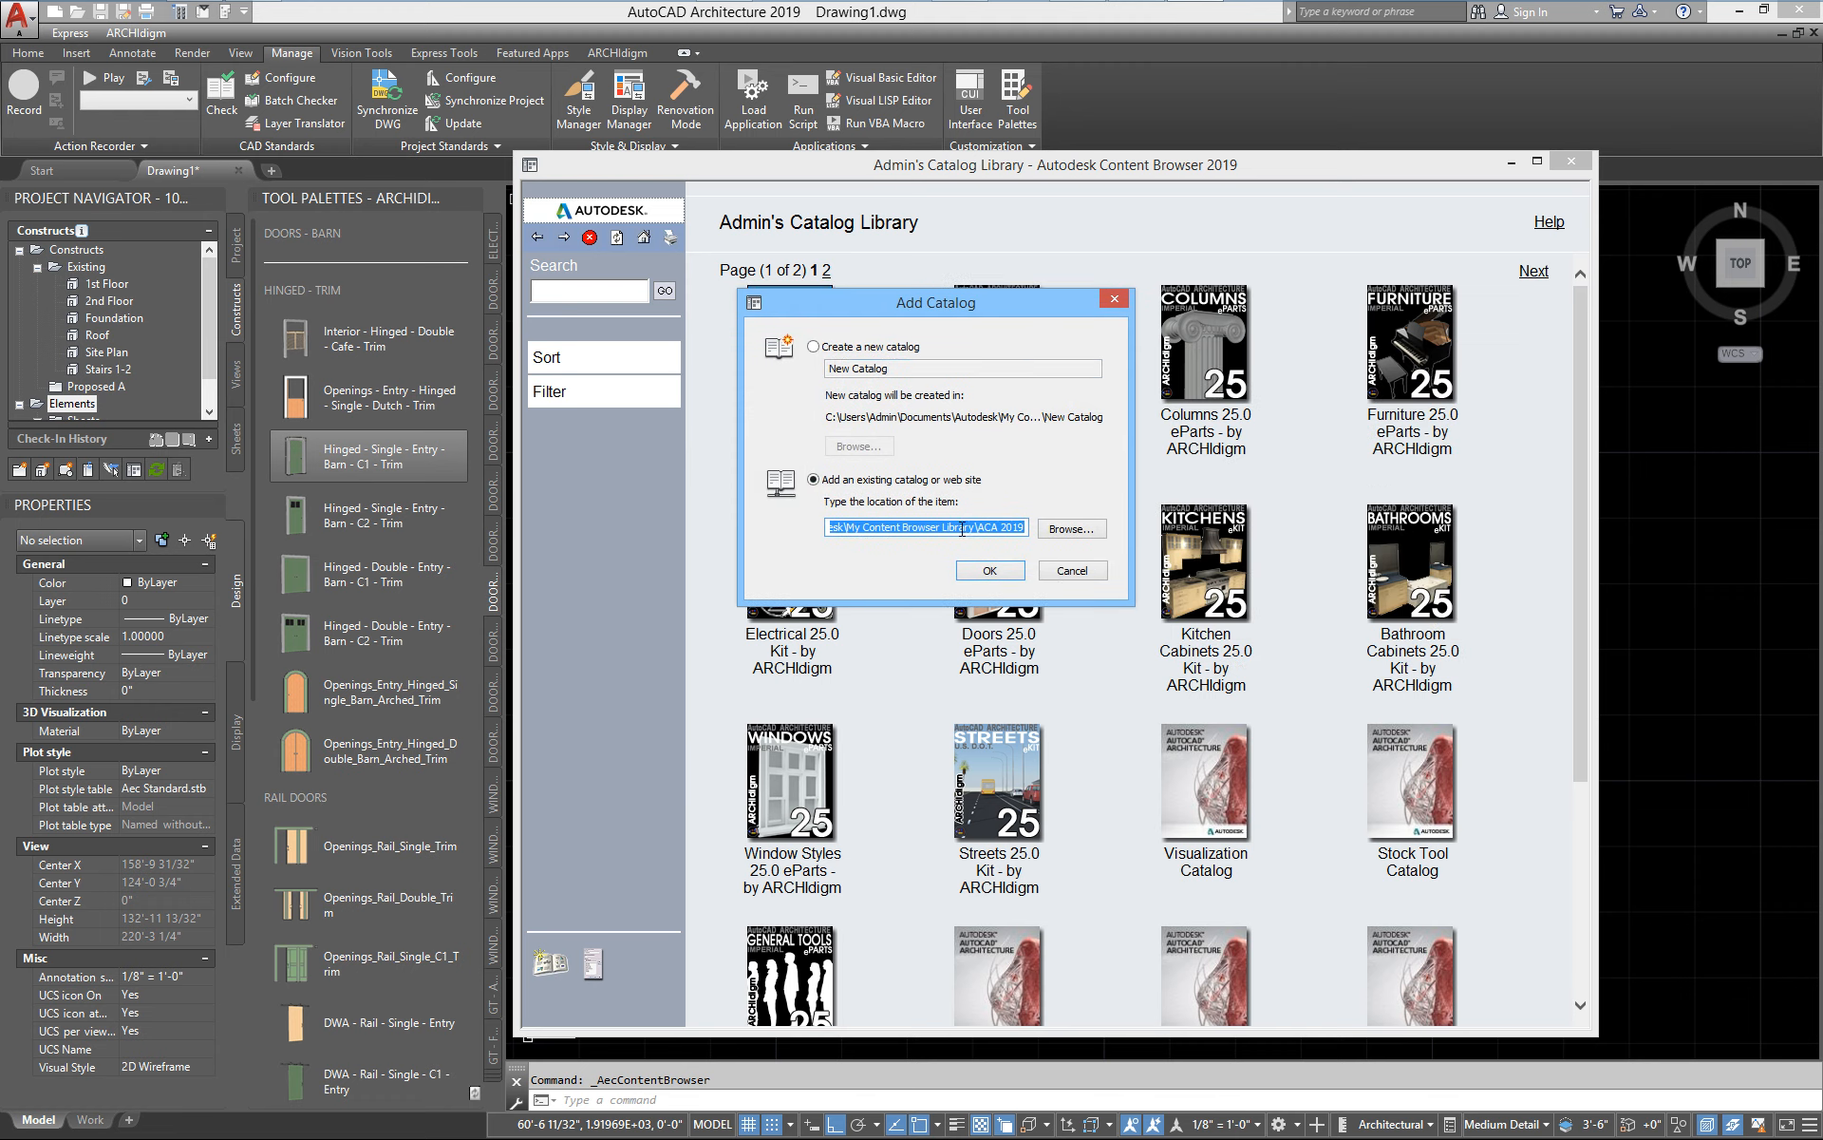
pyautogui.click(1083, 530)
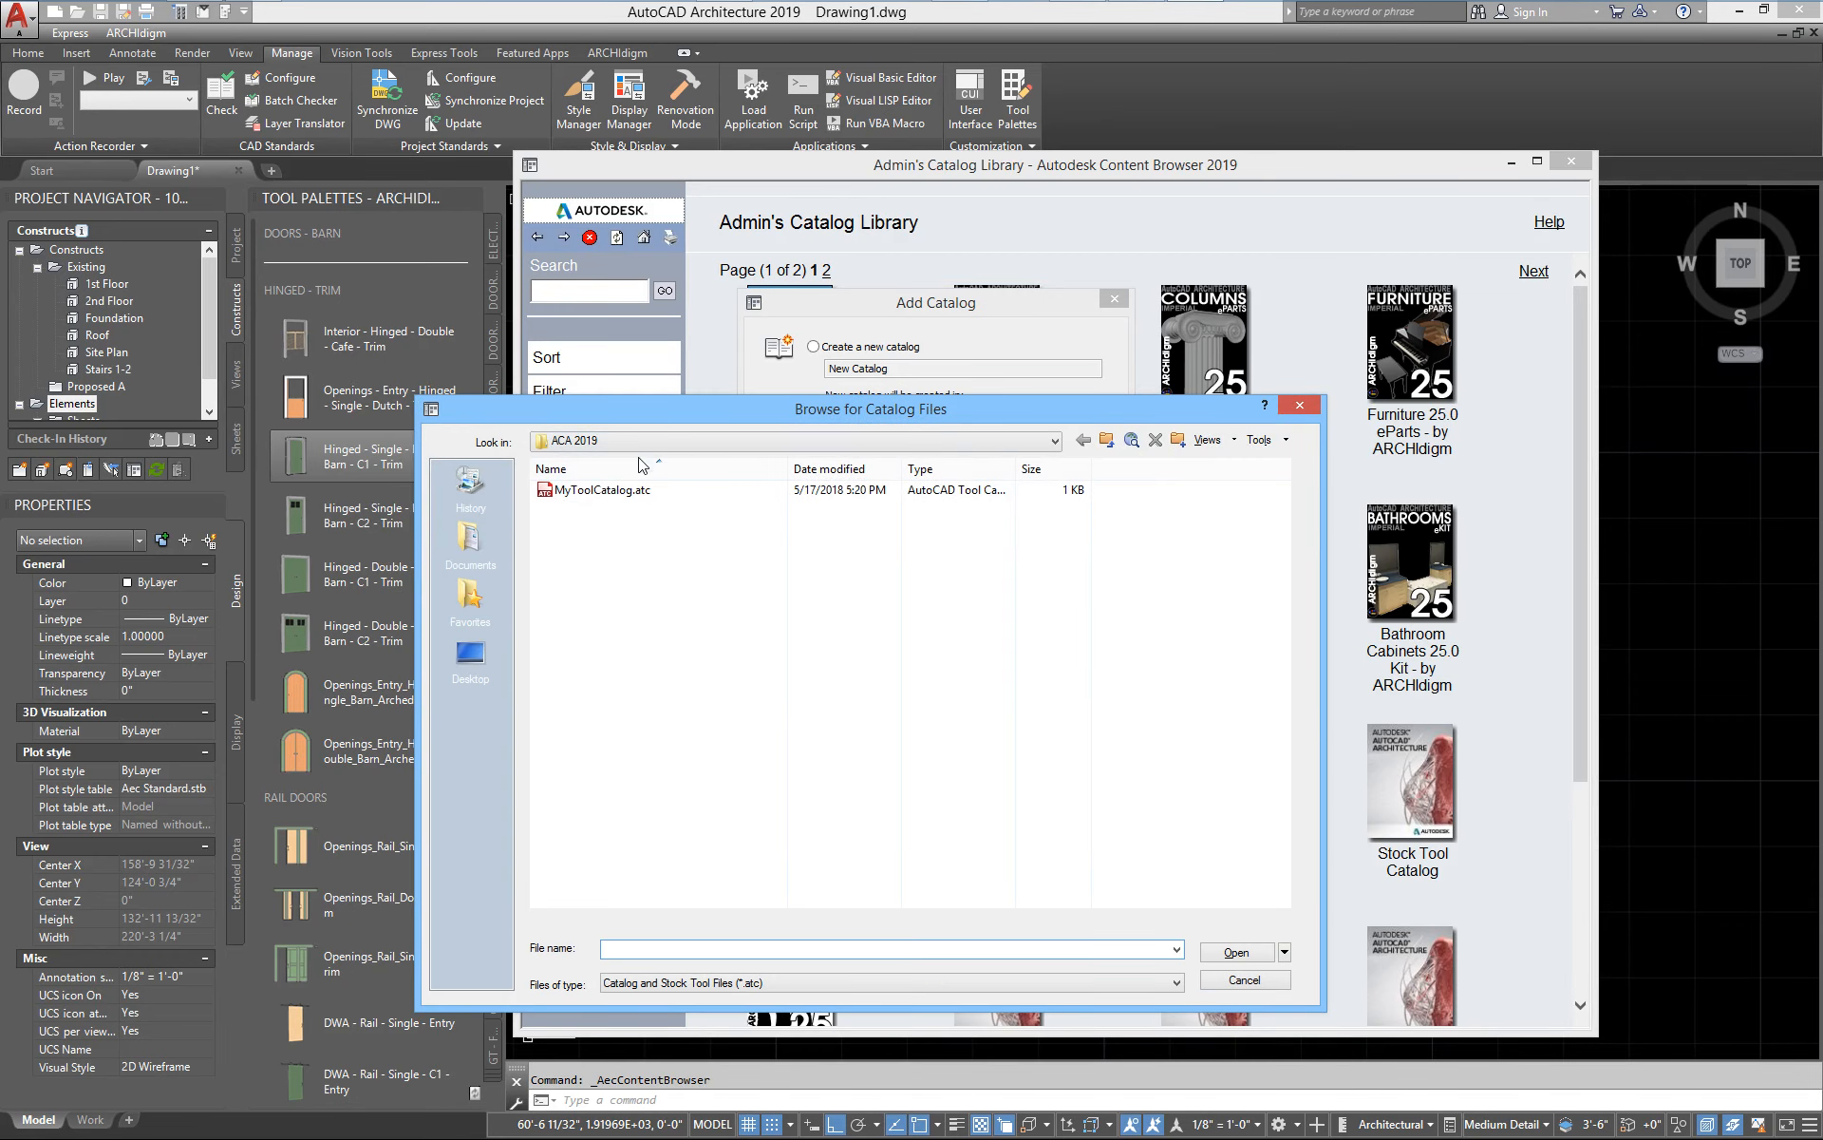
pyautogui.click(643, 441)
pyautogui.click(635, 506)
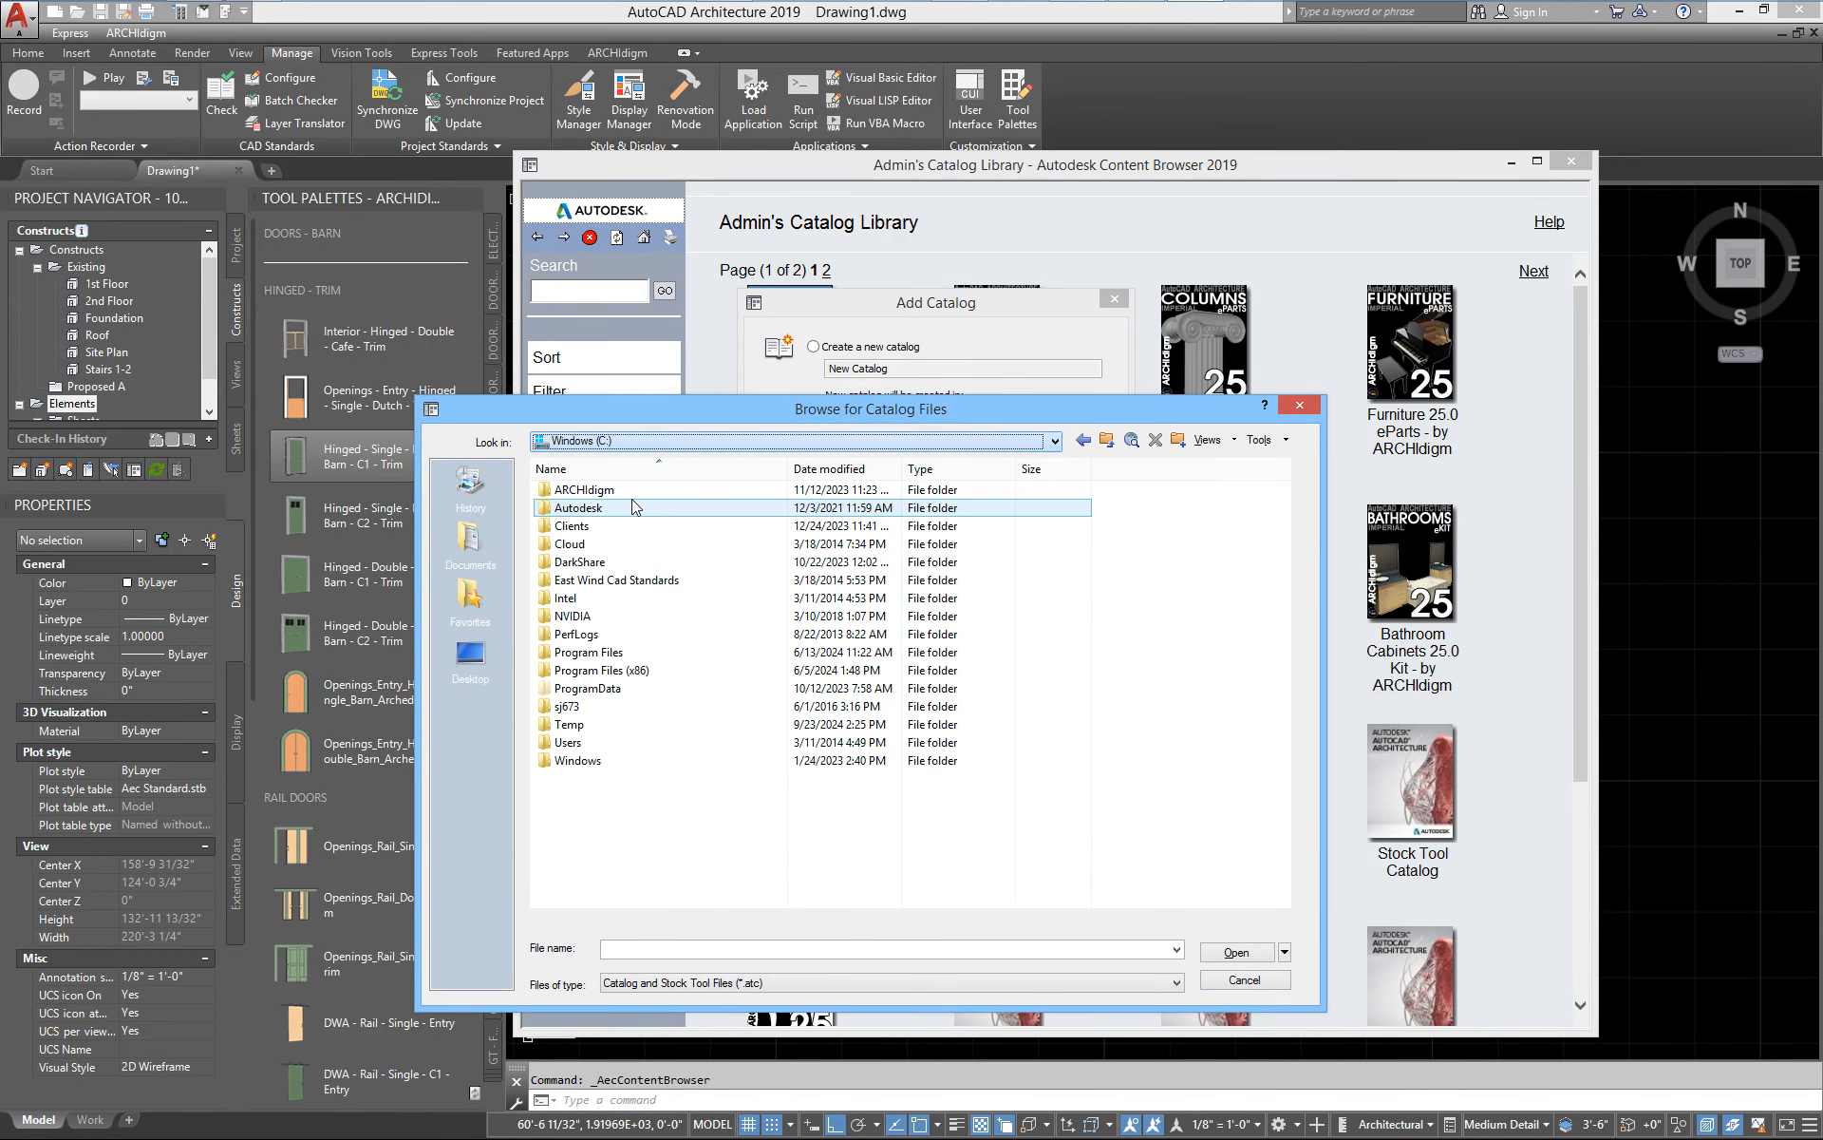
pyautogui.doubleClick(604, 662)
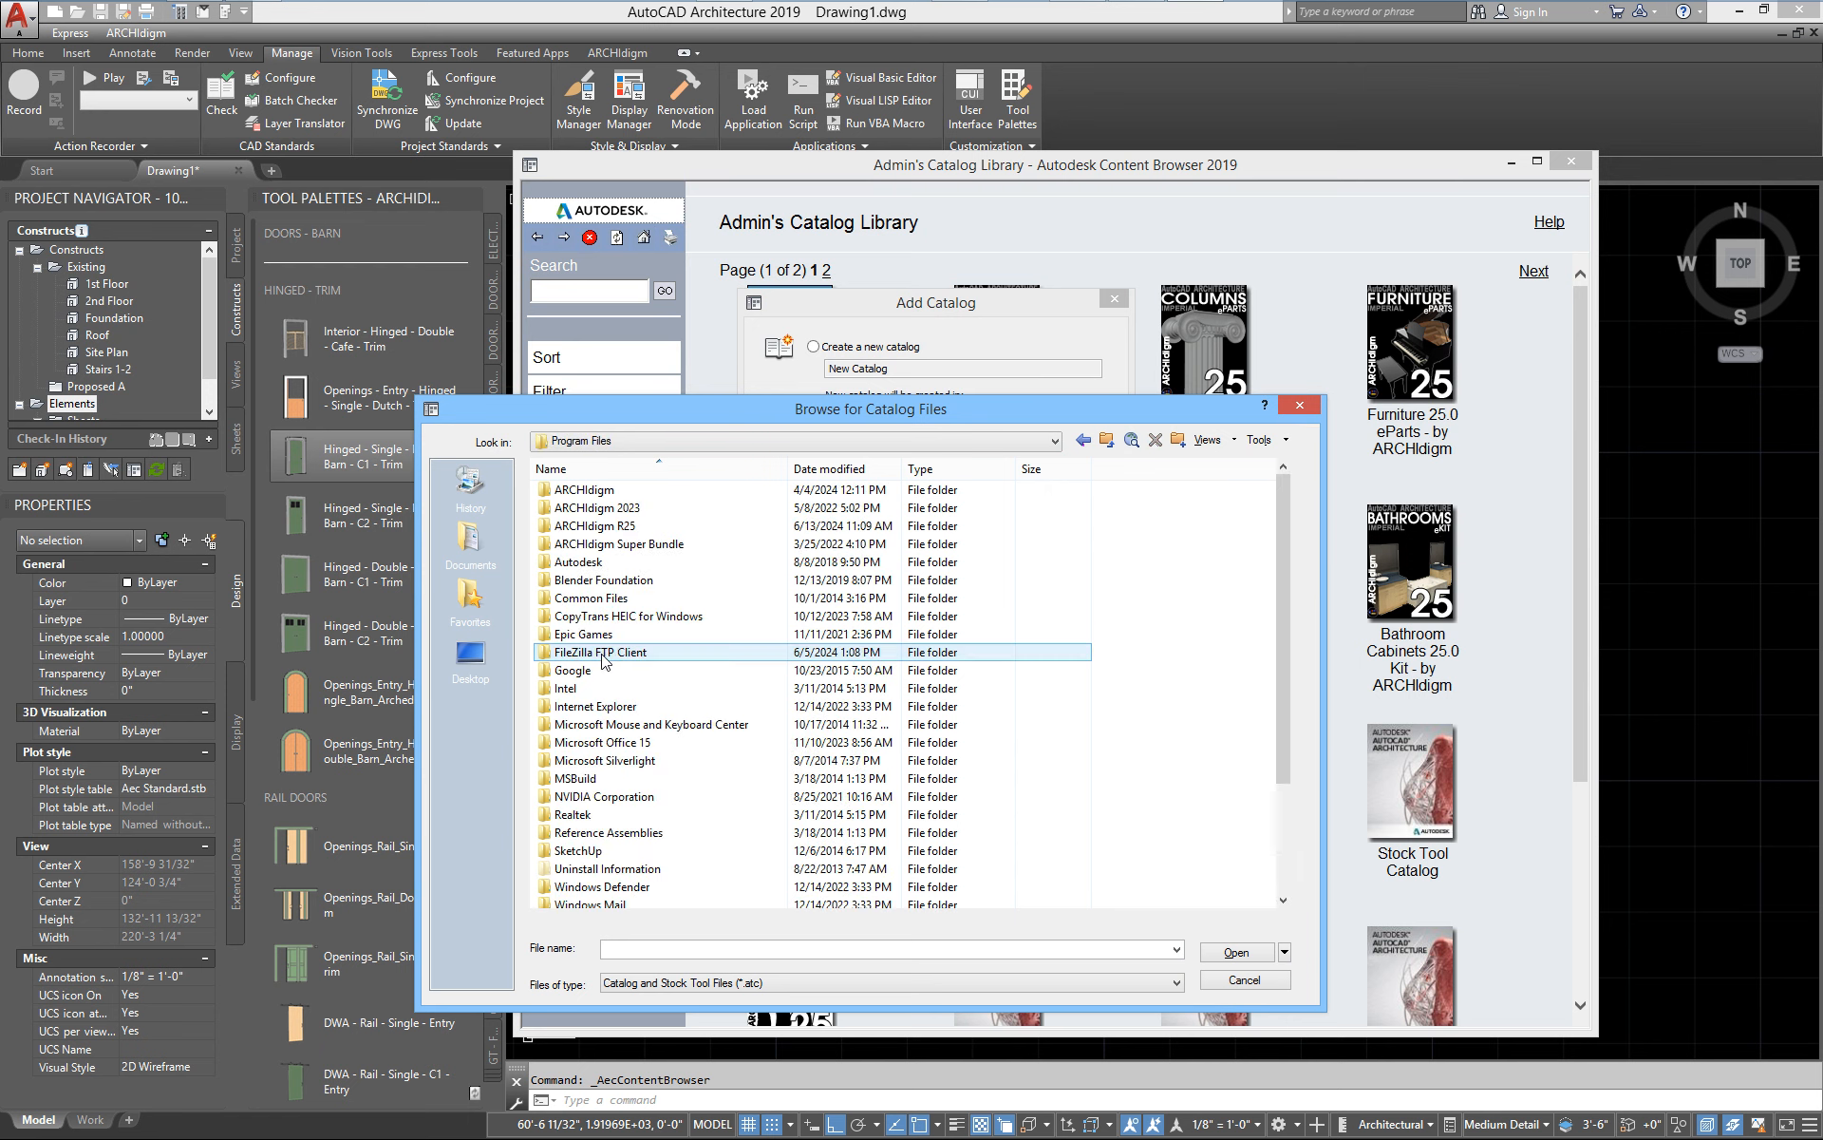
pyautogui.doubleClick(584, 496)
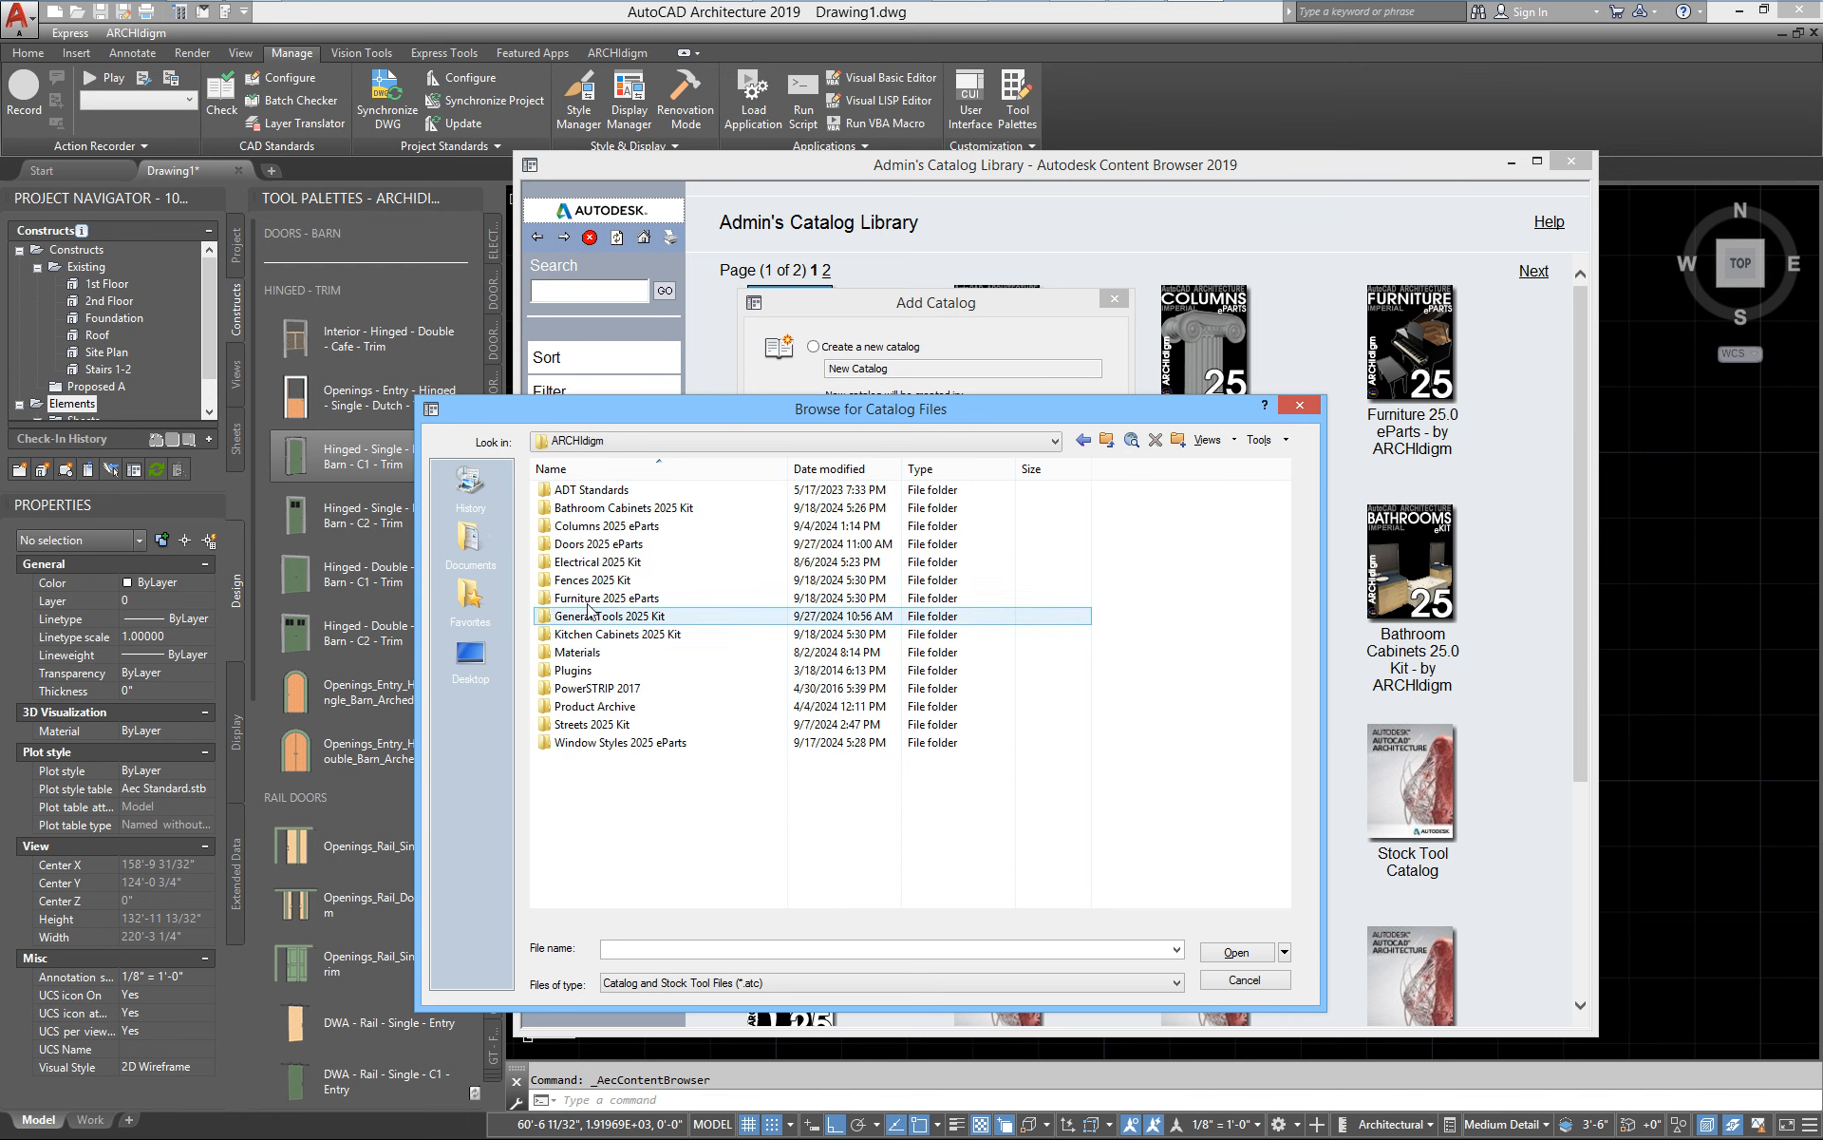
pyautogui.doubleClick(587, 543)
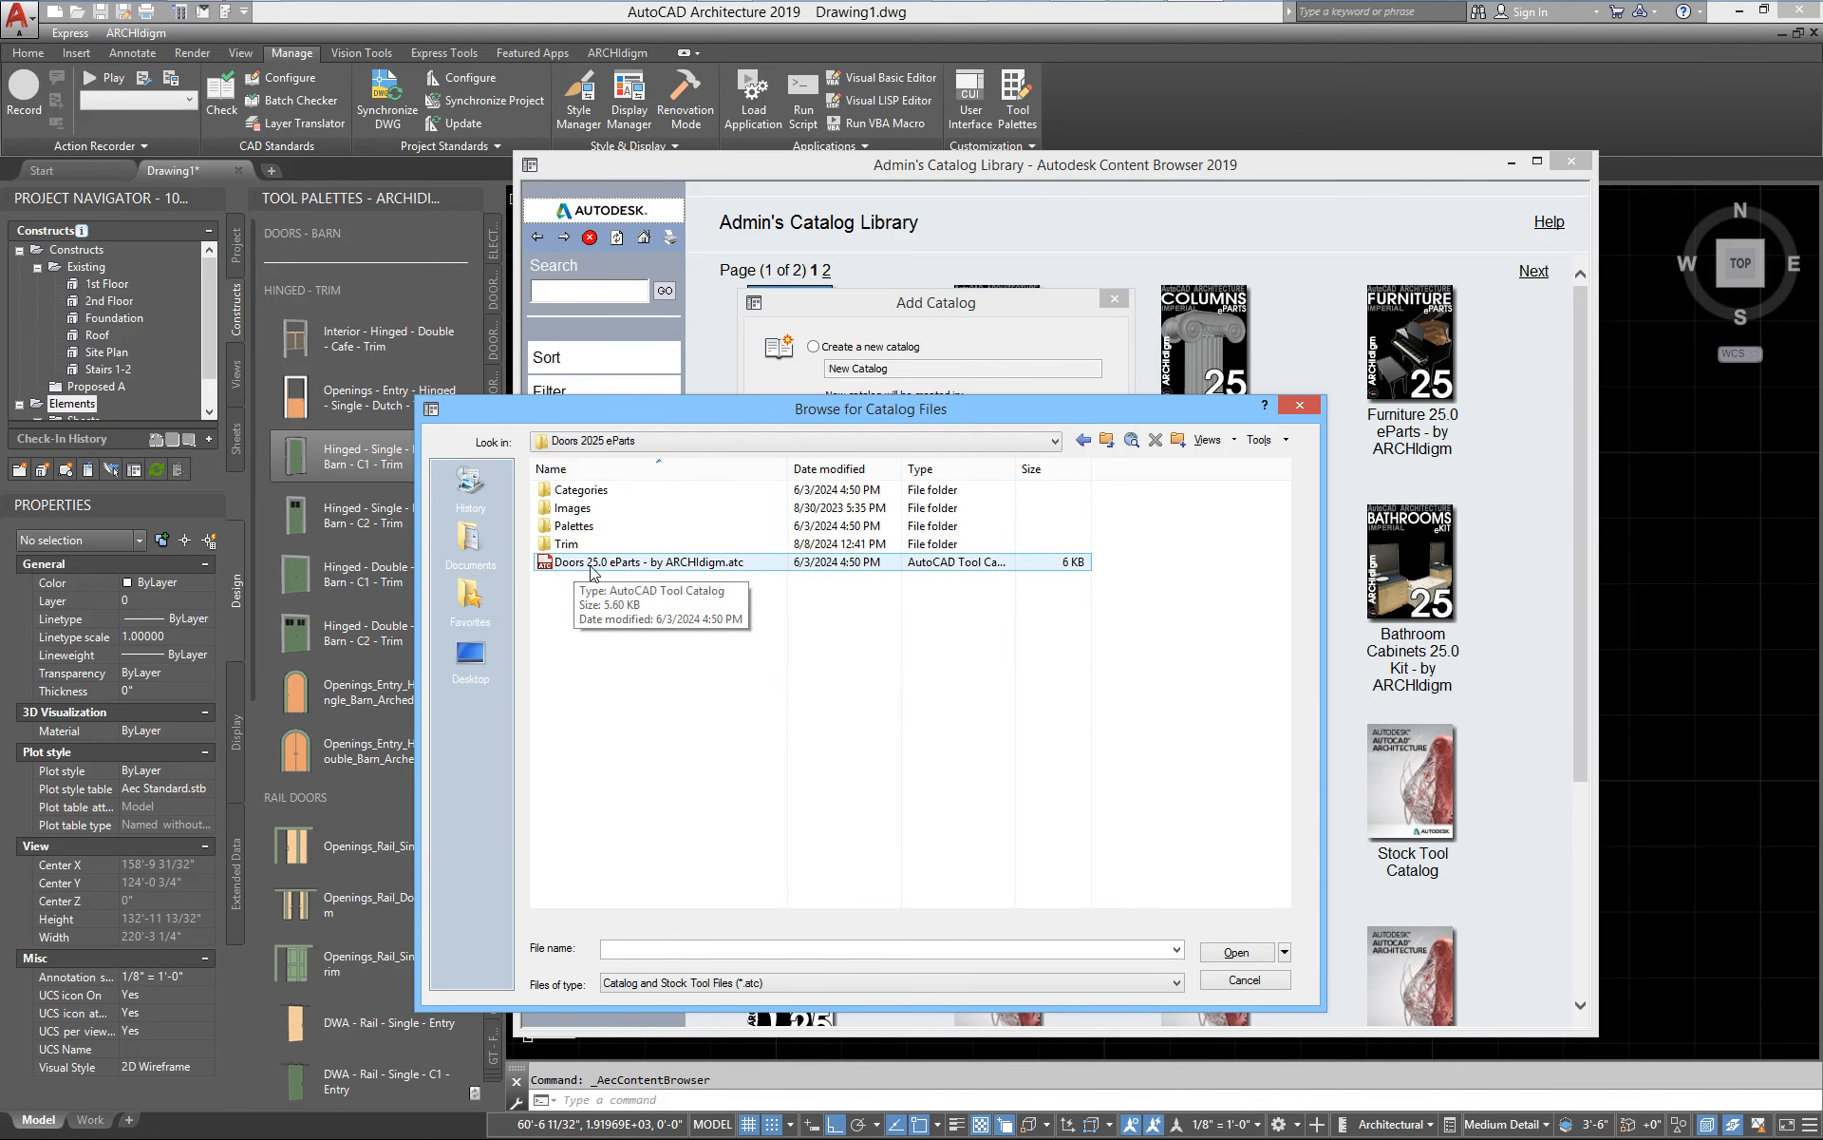
pyautogui.click(1271, 983)
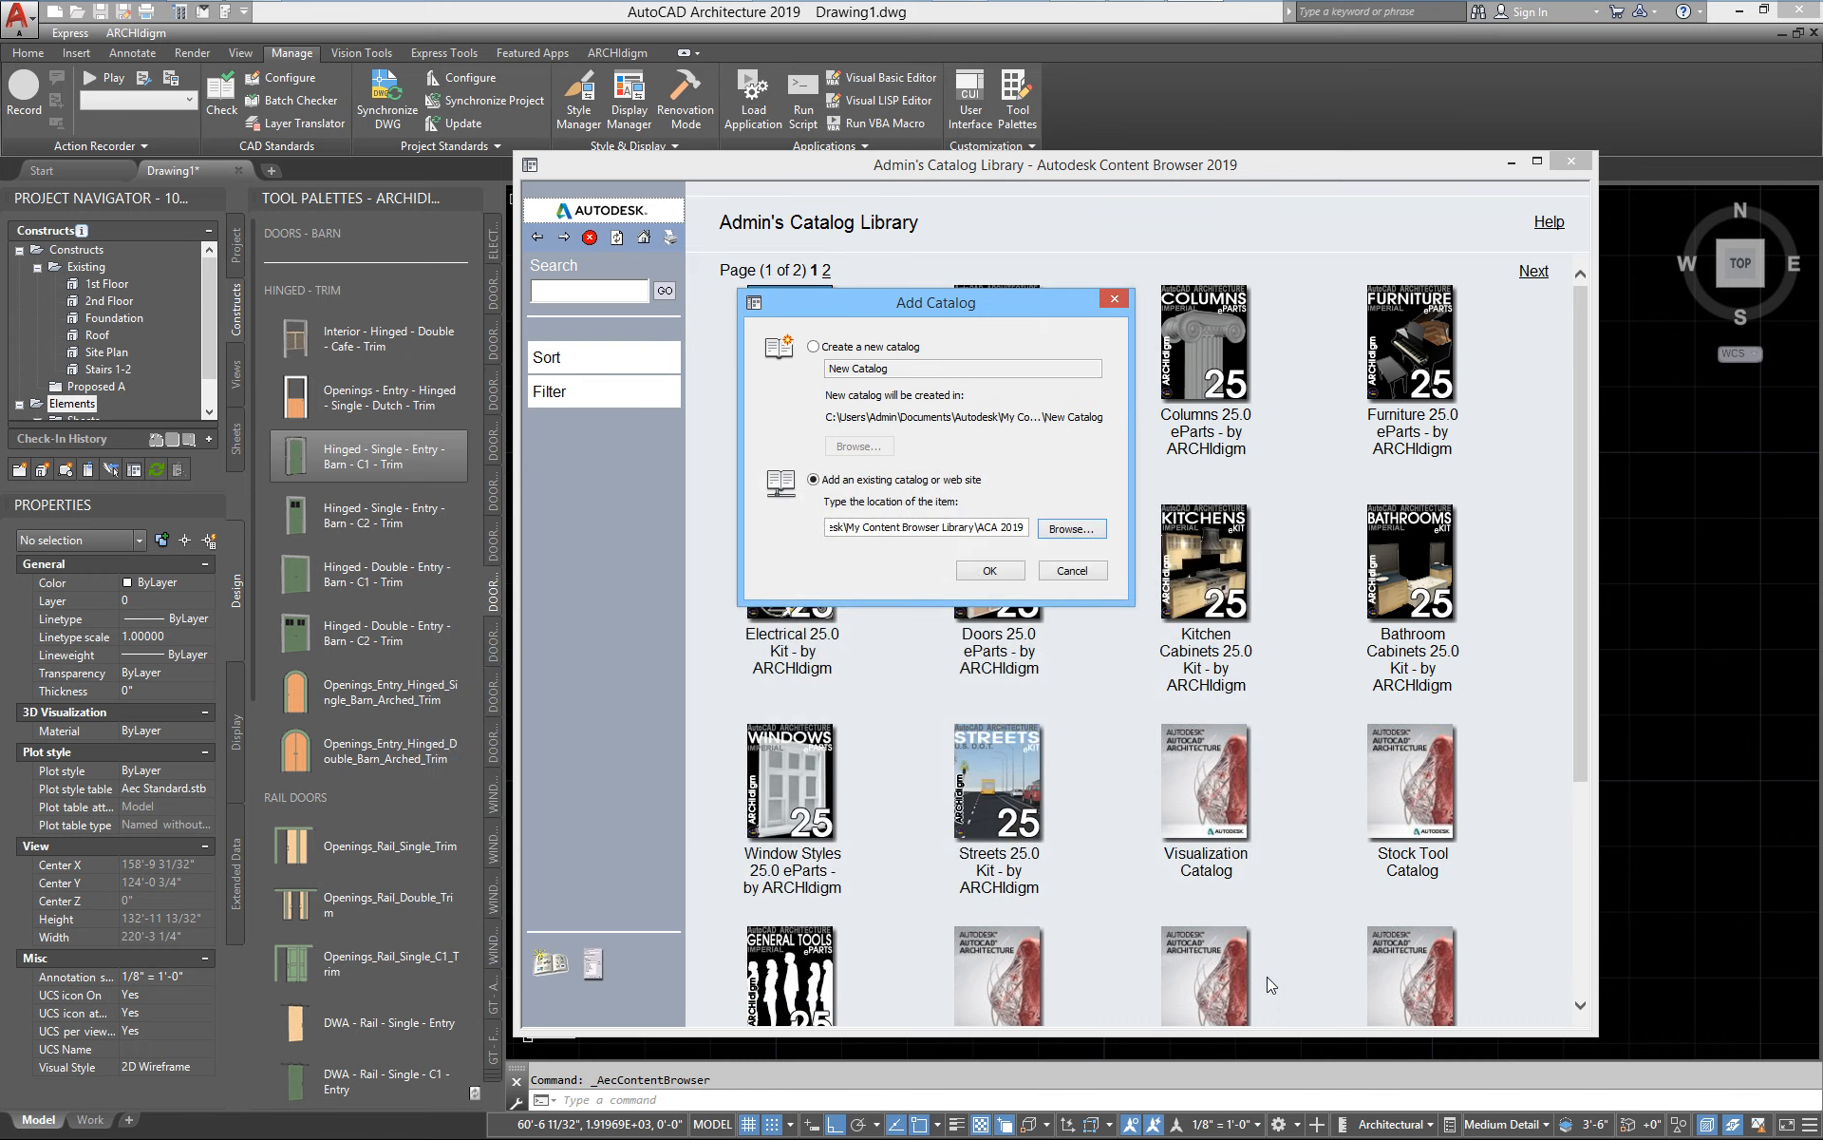
pyautogui.click(1085, 567)
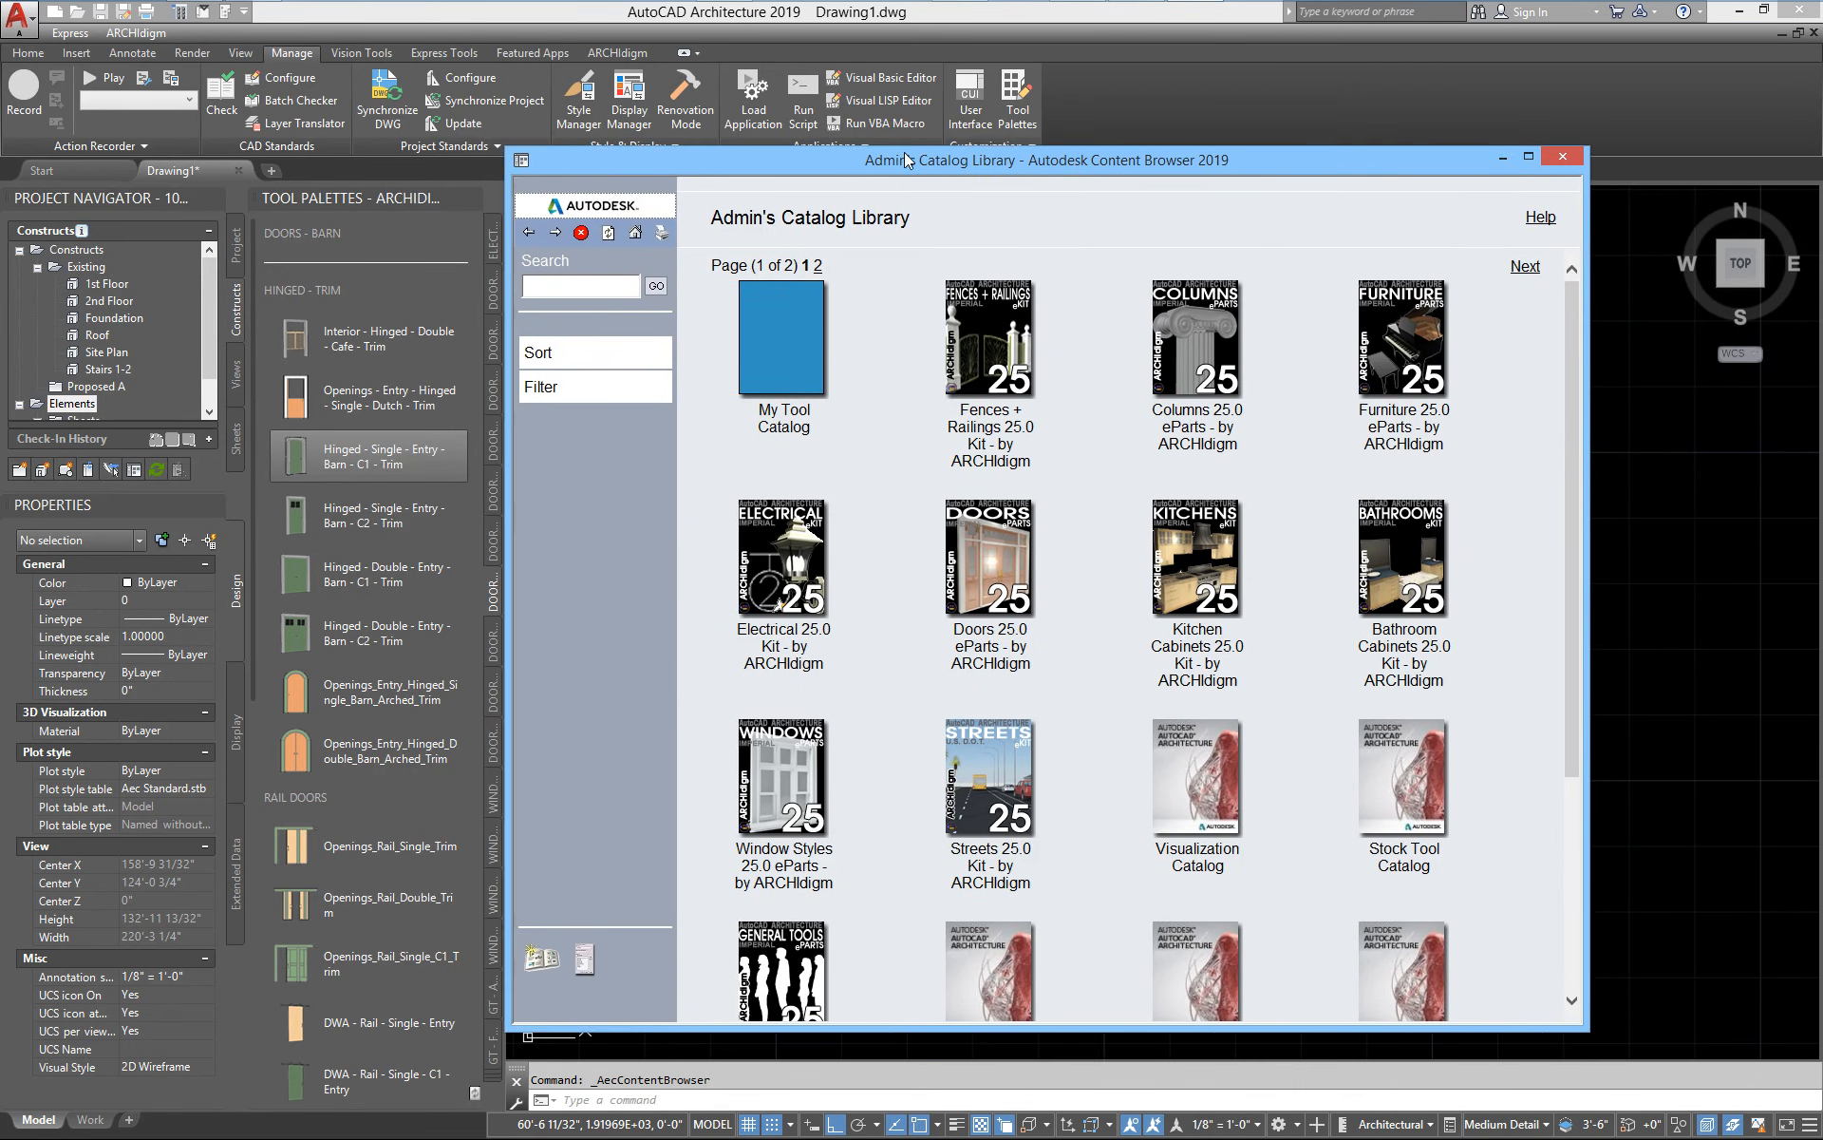
# Open the Doors 25.0 eParts catalog from the catalog library
pyautogui.moveTo(925, 169); pyautogui.dragTo(807, 114)
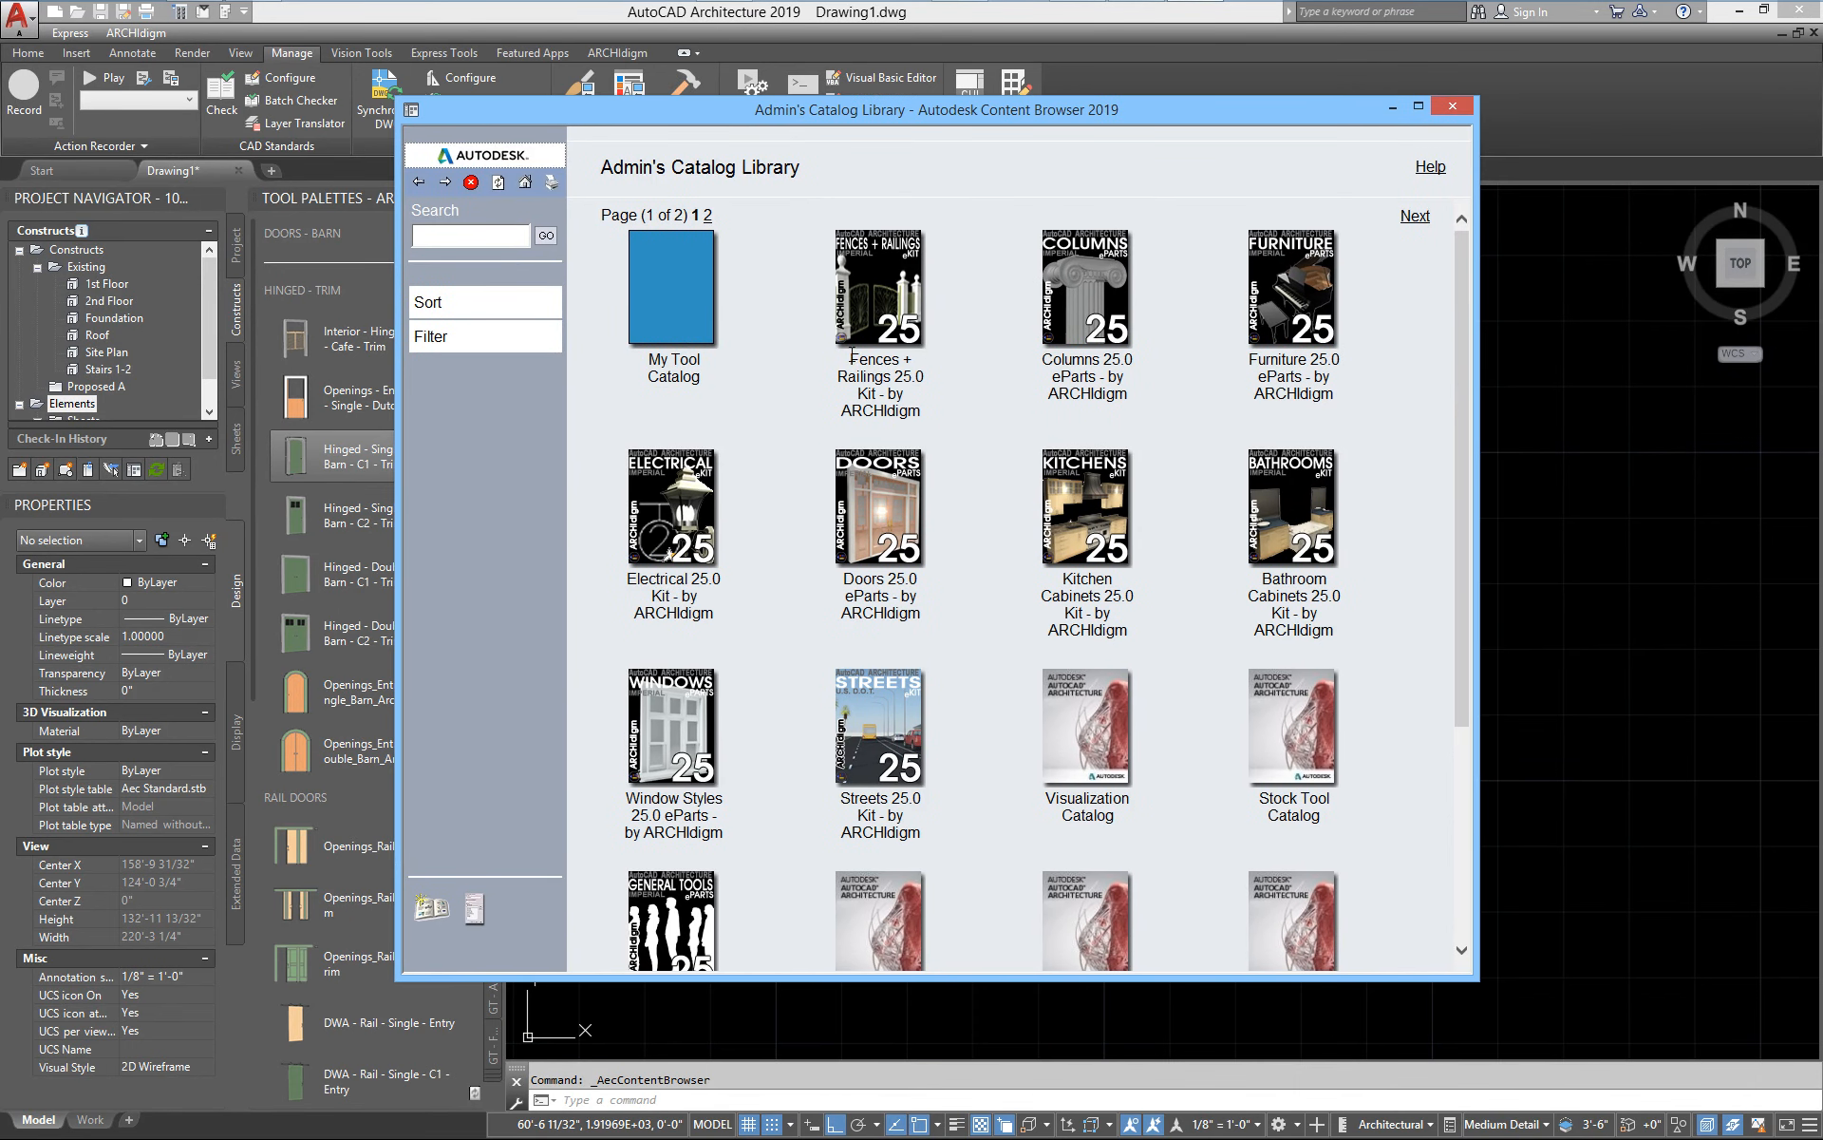
pyautogui.click(893, 509)
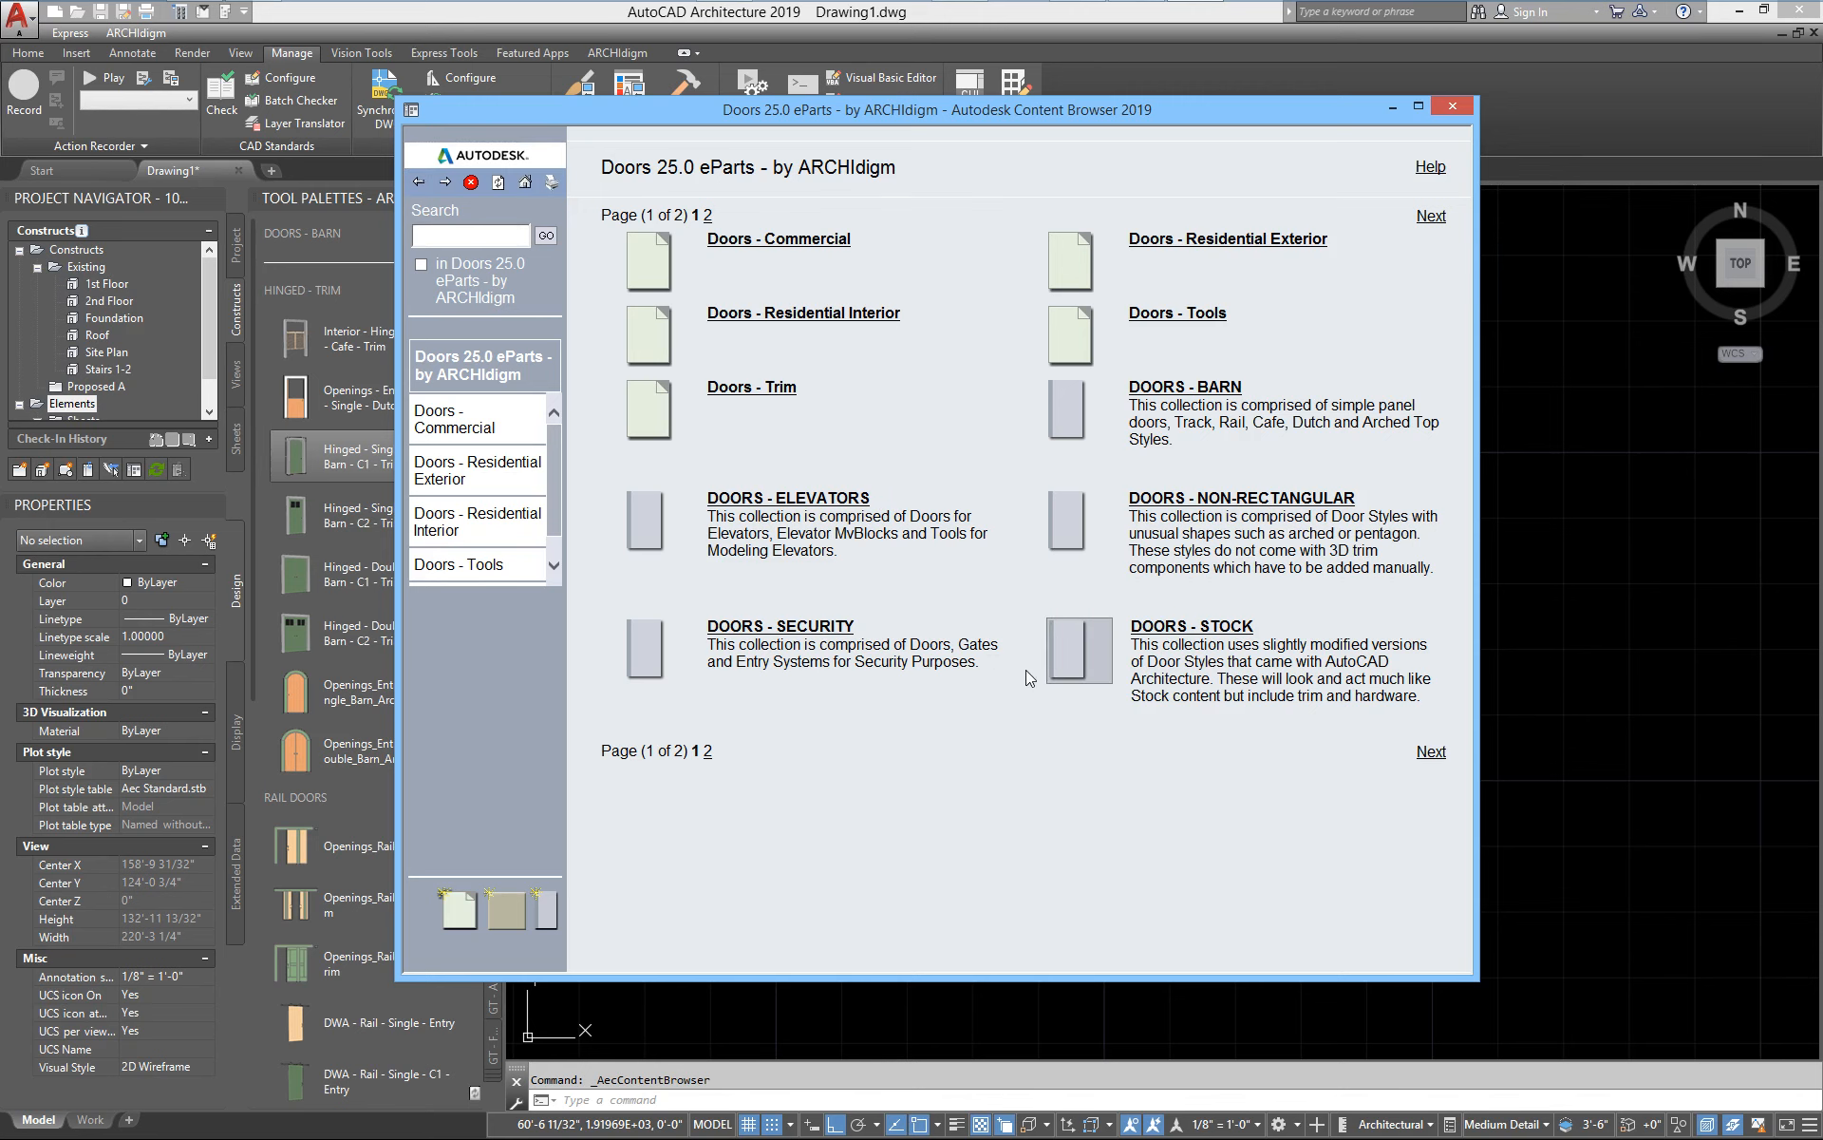
# Examine the tool palette options for the Doors - Security collection and Doors - Trim category, and the collections inside Doors - Commercial
pyautogui.moveTo(1108, 667)
pyautogui.moveTo(655, 646)
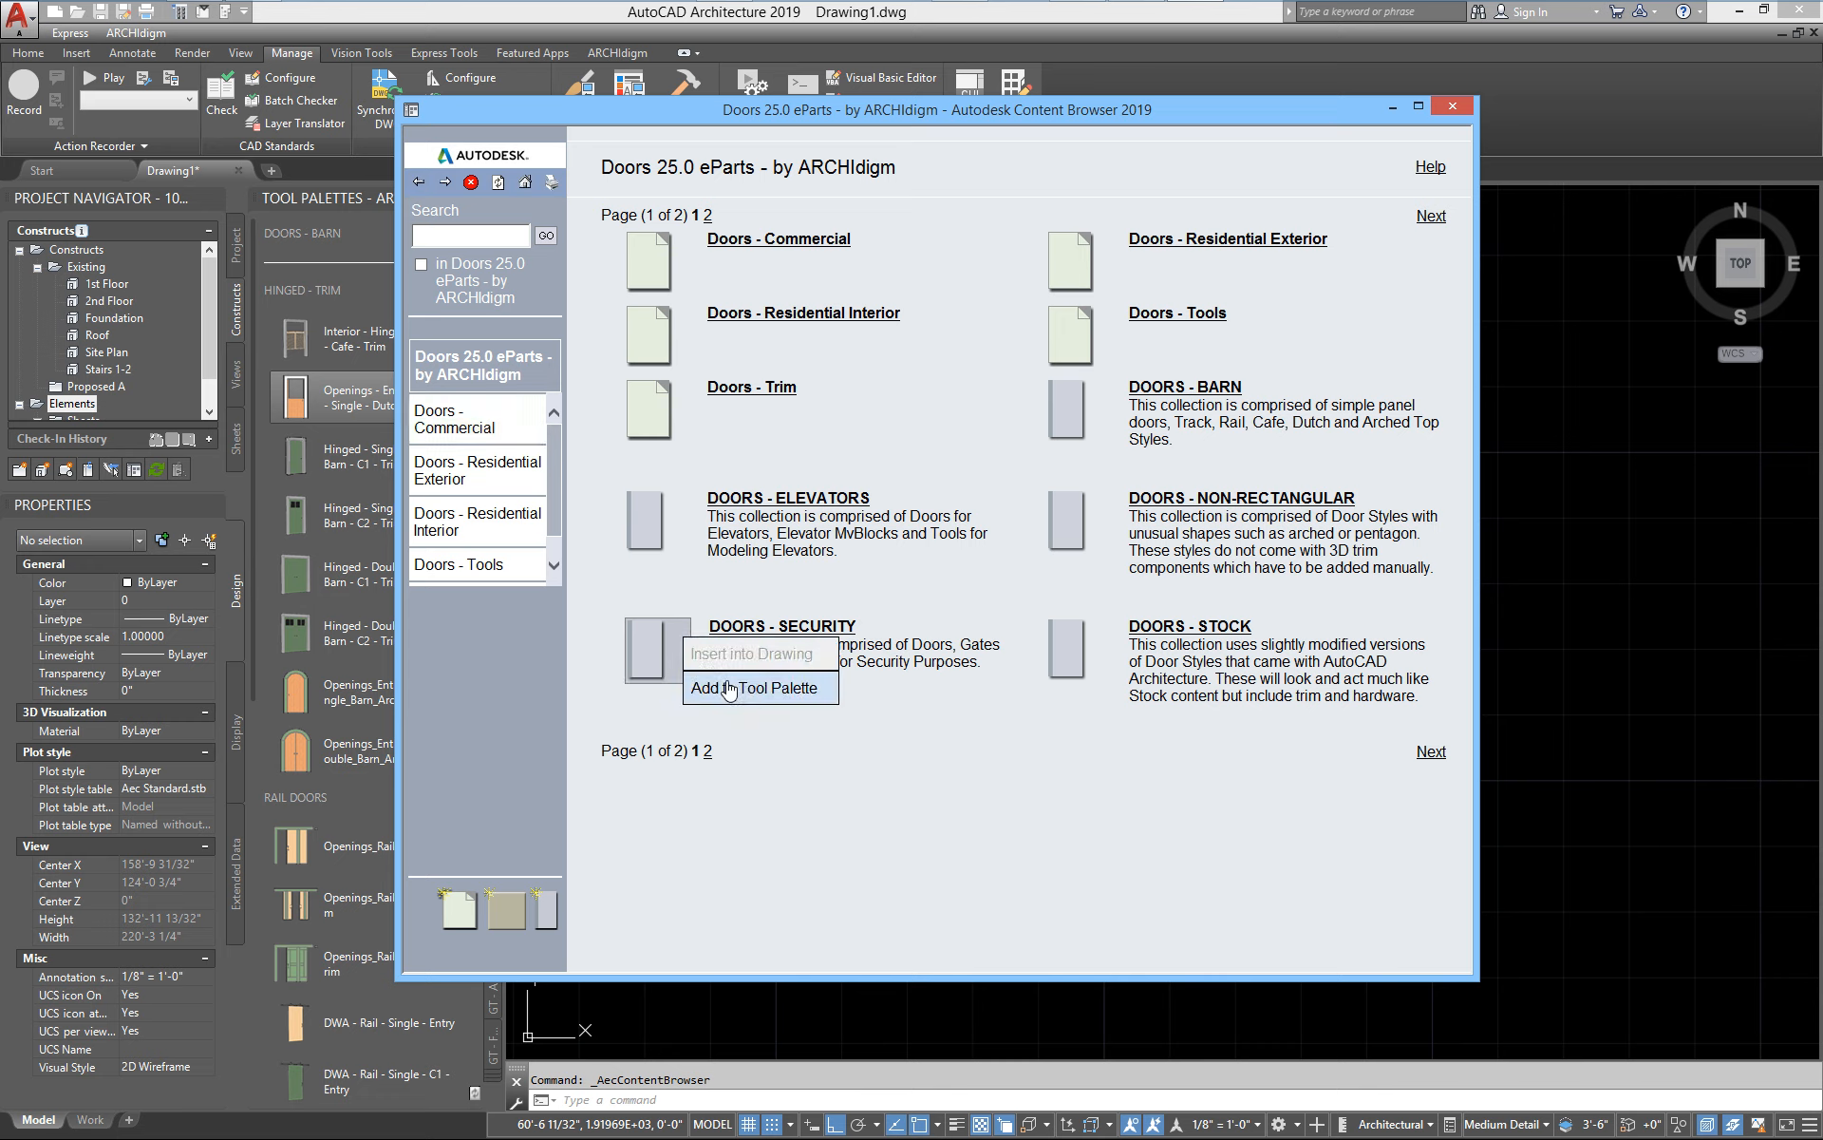
pyautogui.click(782, 688)
pyautogui.moveTo(530, 100); pyautogui.dragTo(804, 91)
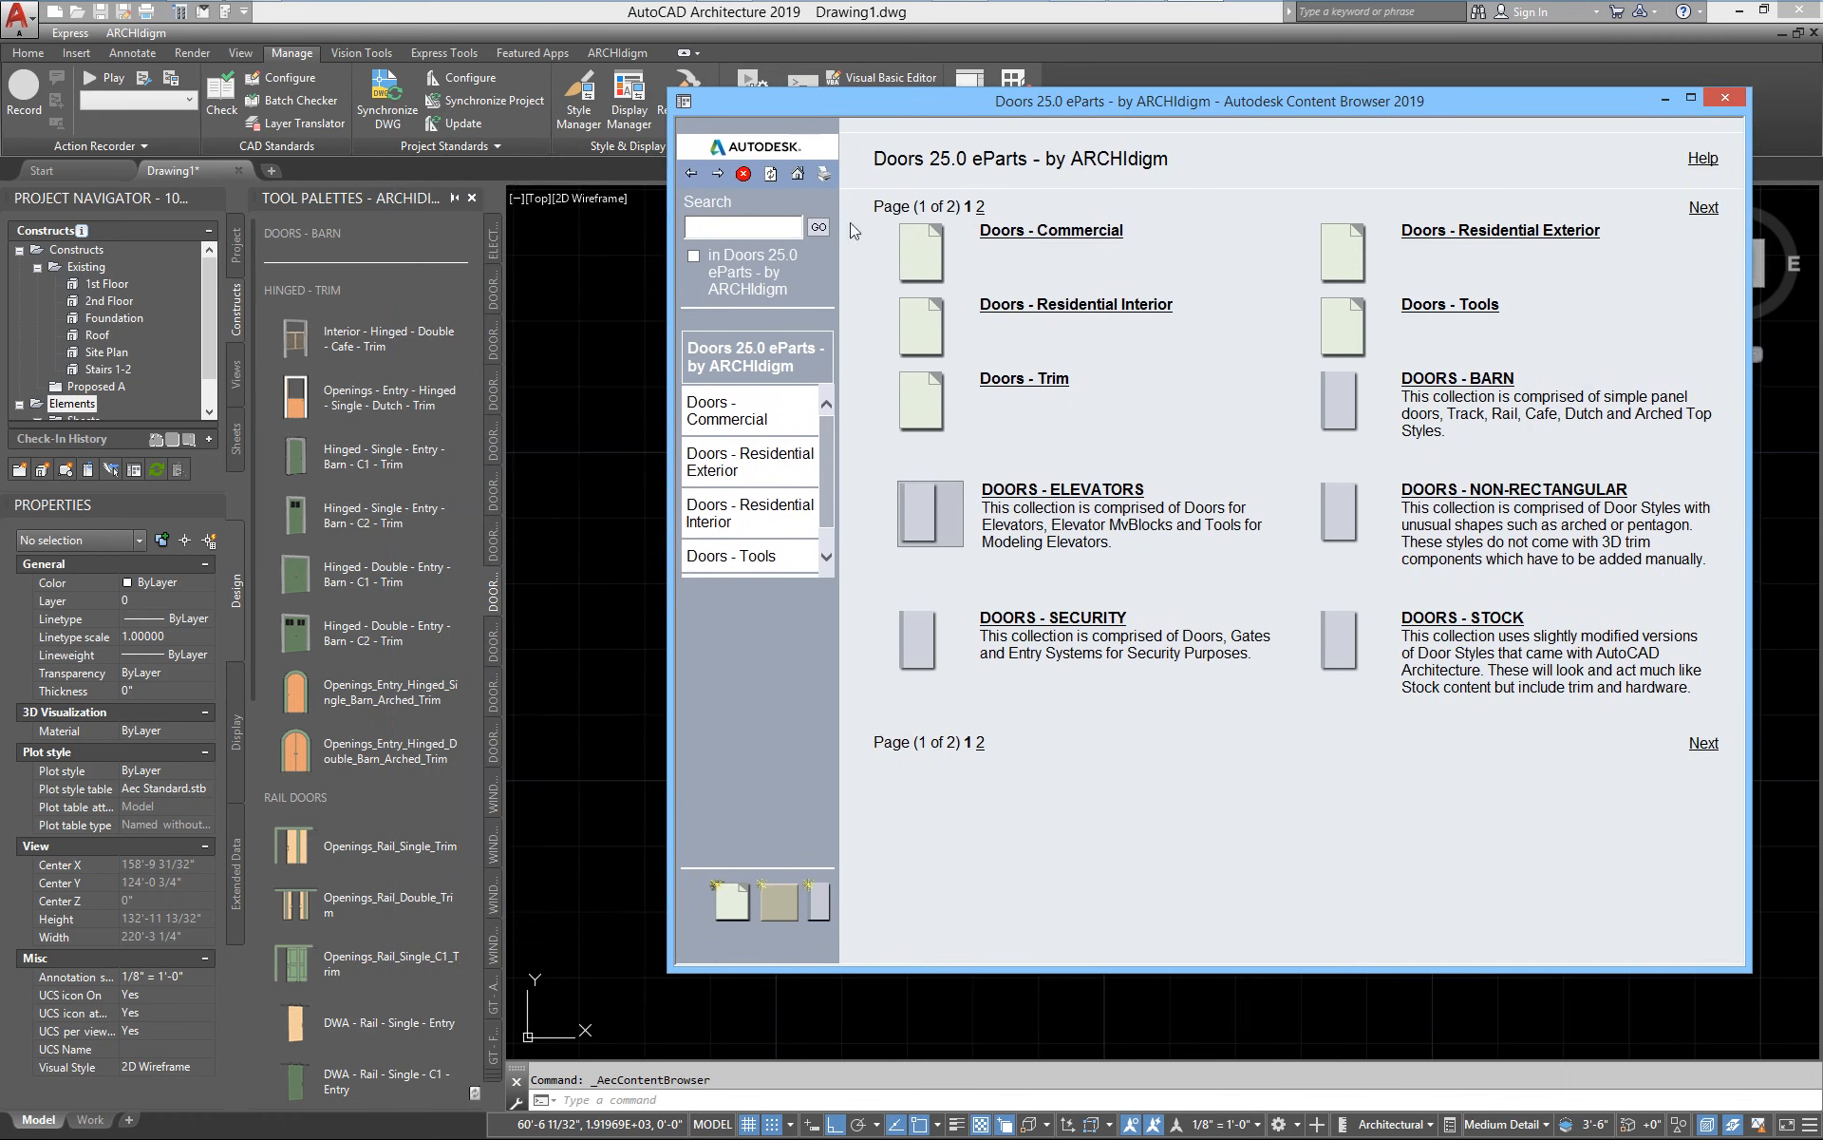
pyautogui.rightClick(952, 392)
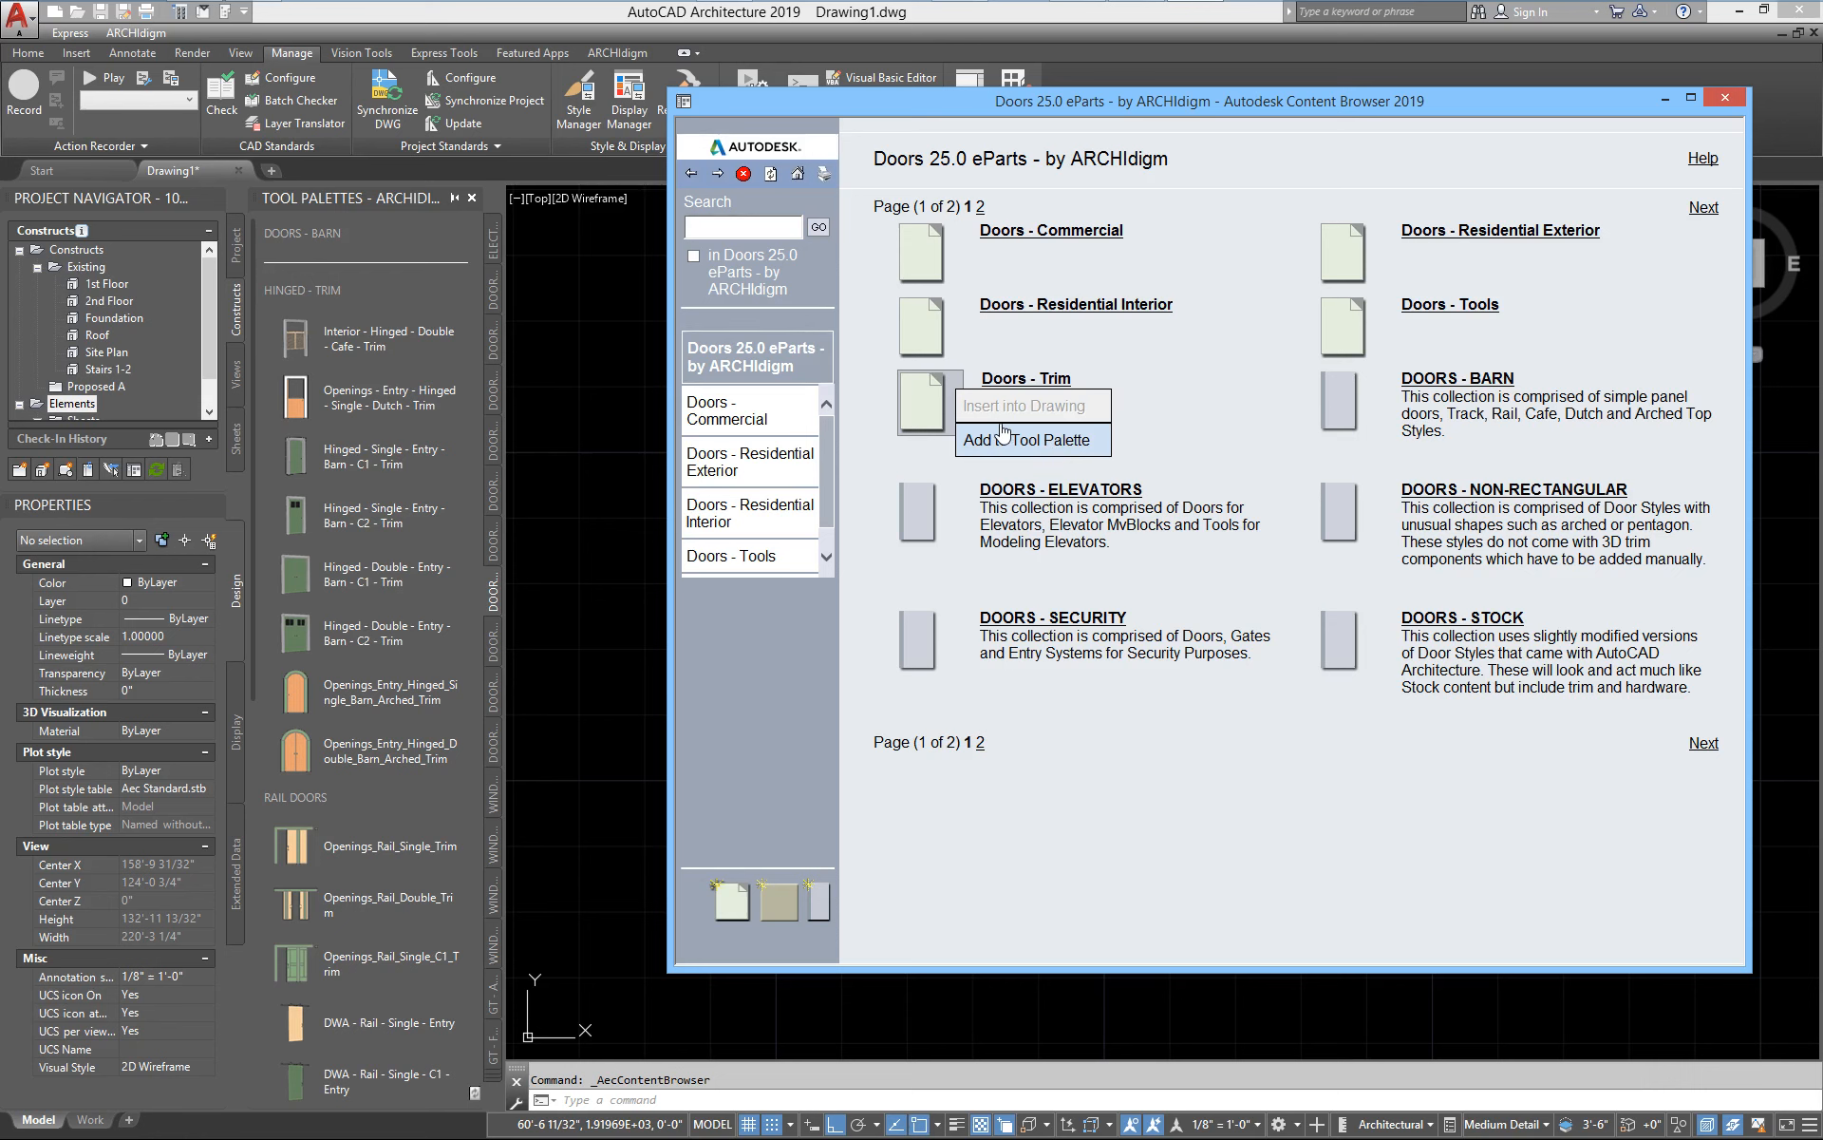
pyautogui.click(1077, 231)
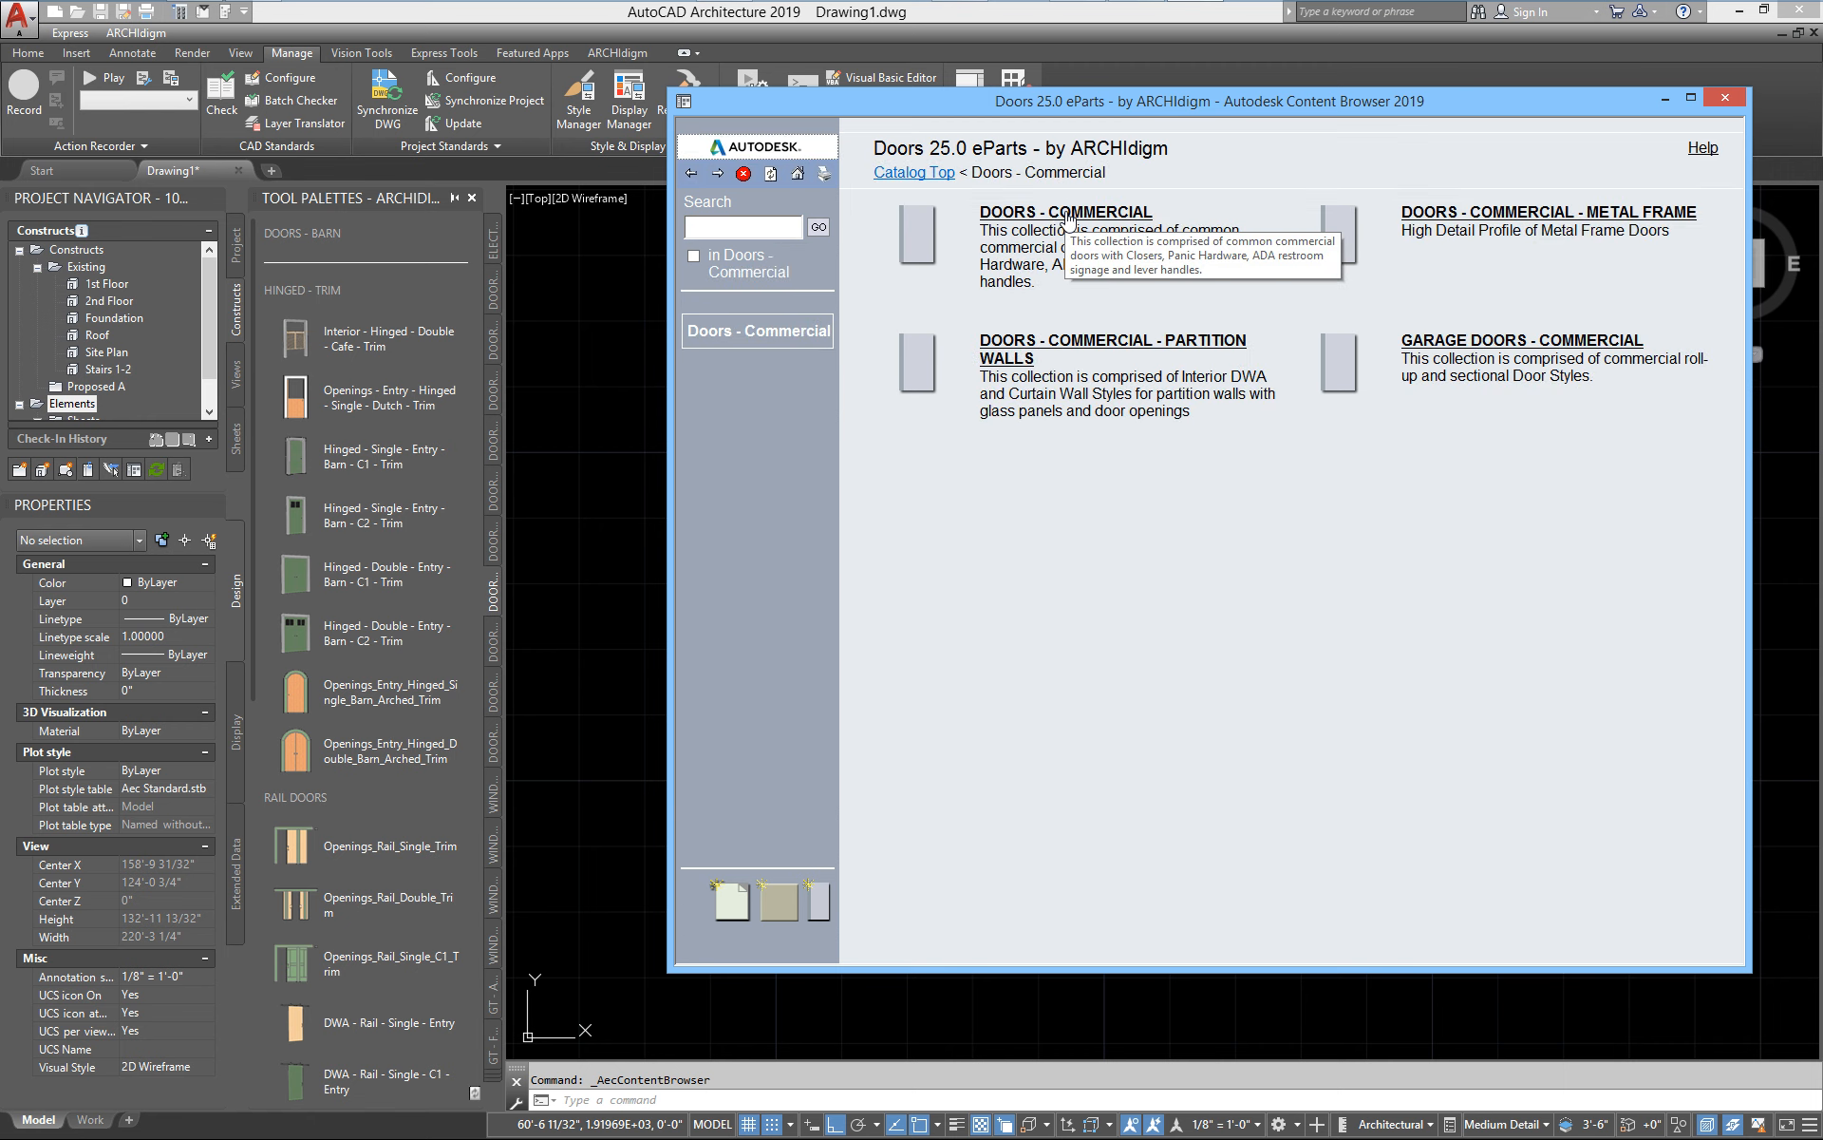
pyautogui.click(691, 176)
pyautogui.rightClick(948, 530)
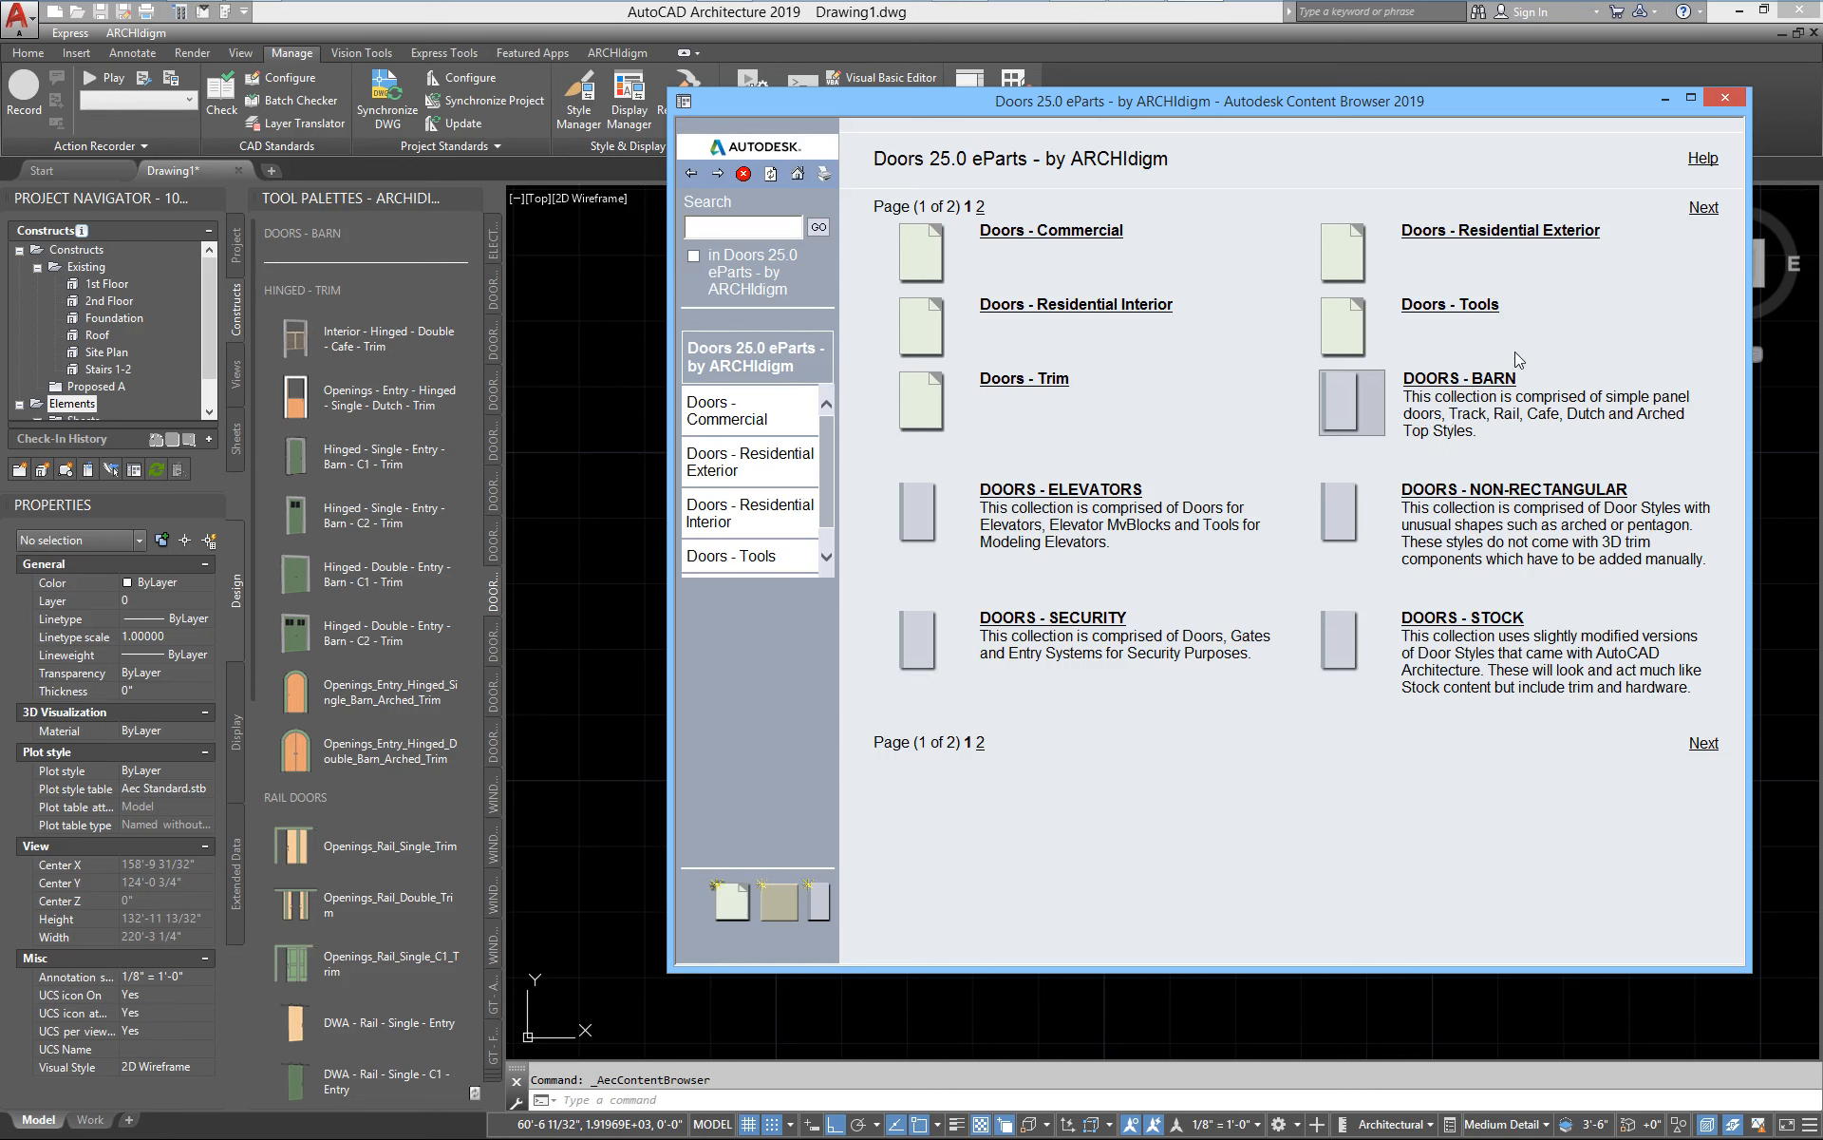
# Move the Content Browser window over the drawing area and show page 2 of the DOORS - BARN collection
pyautogui.moveTo(1333, 104); pyautogui.dragTo(1224, 84)
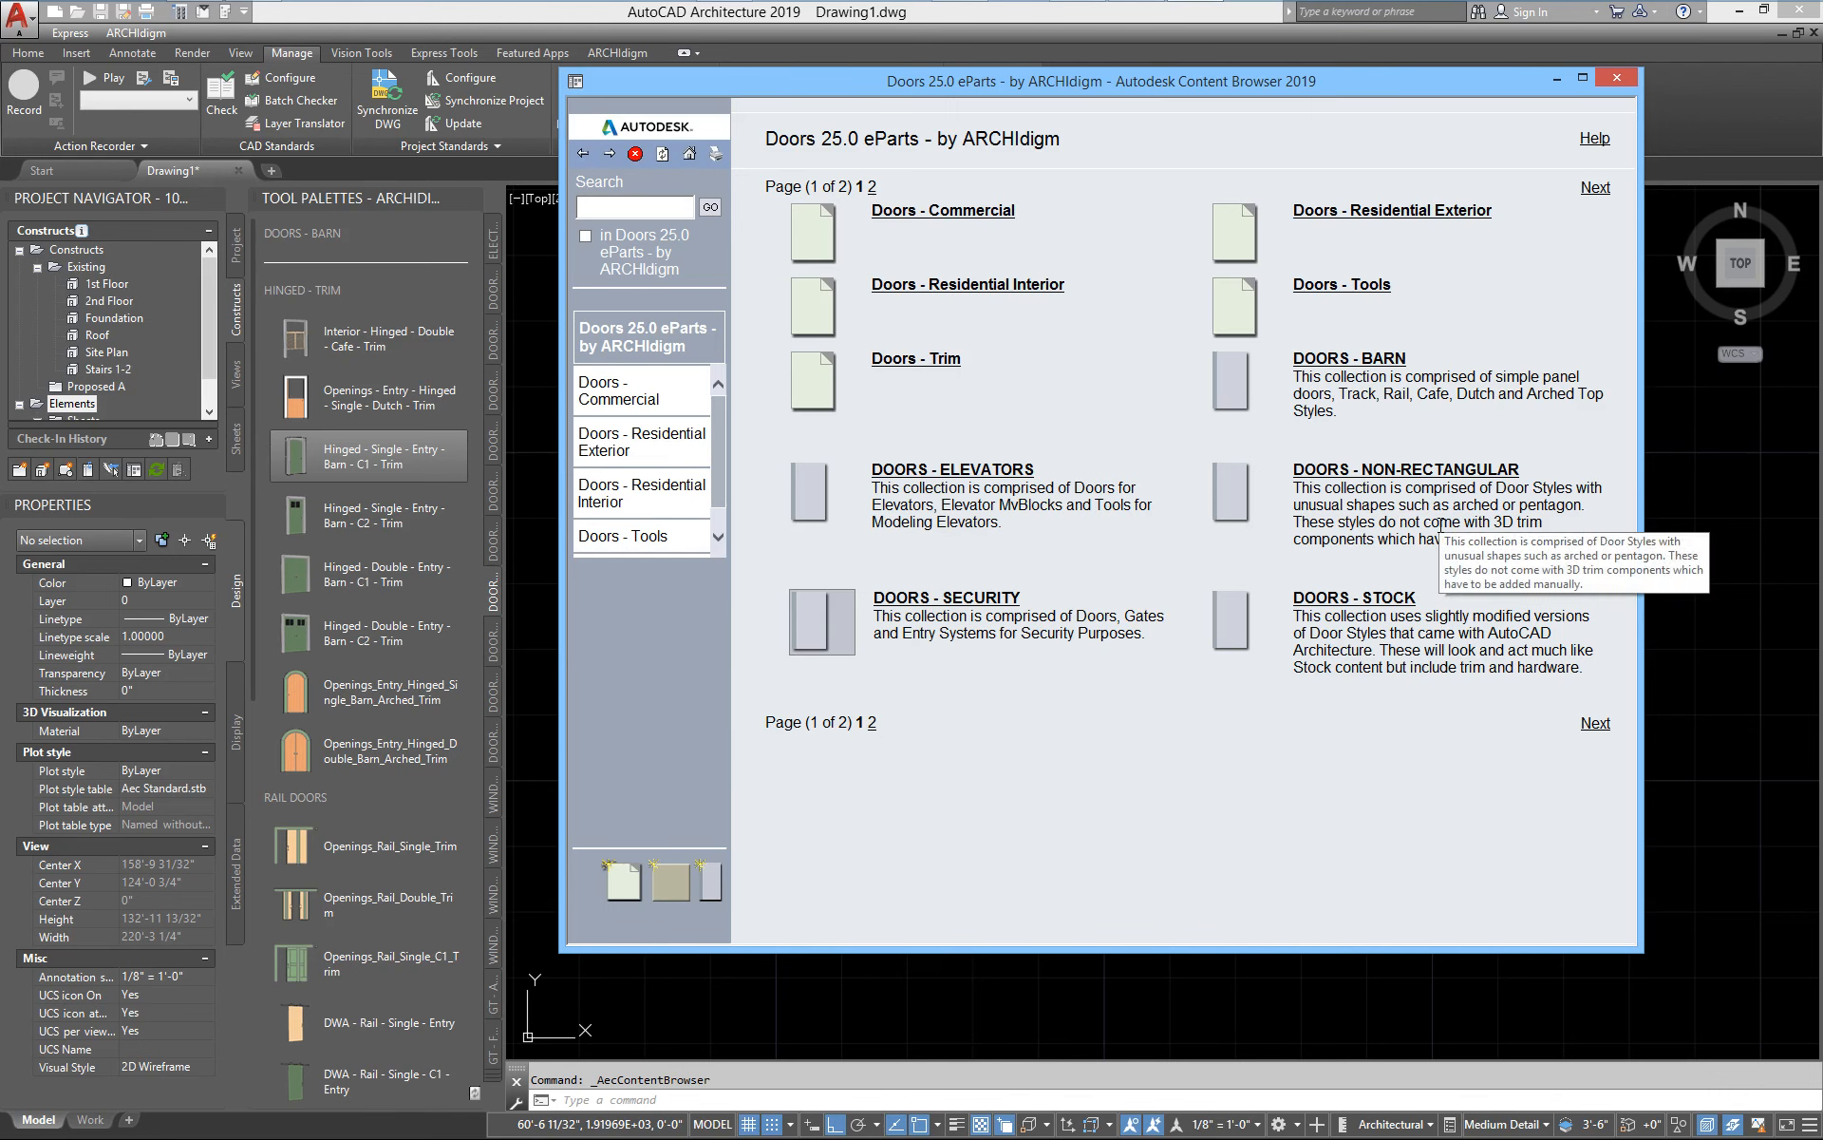
pyautogui.click(1358, 358)
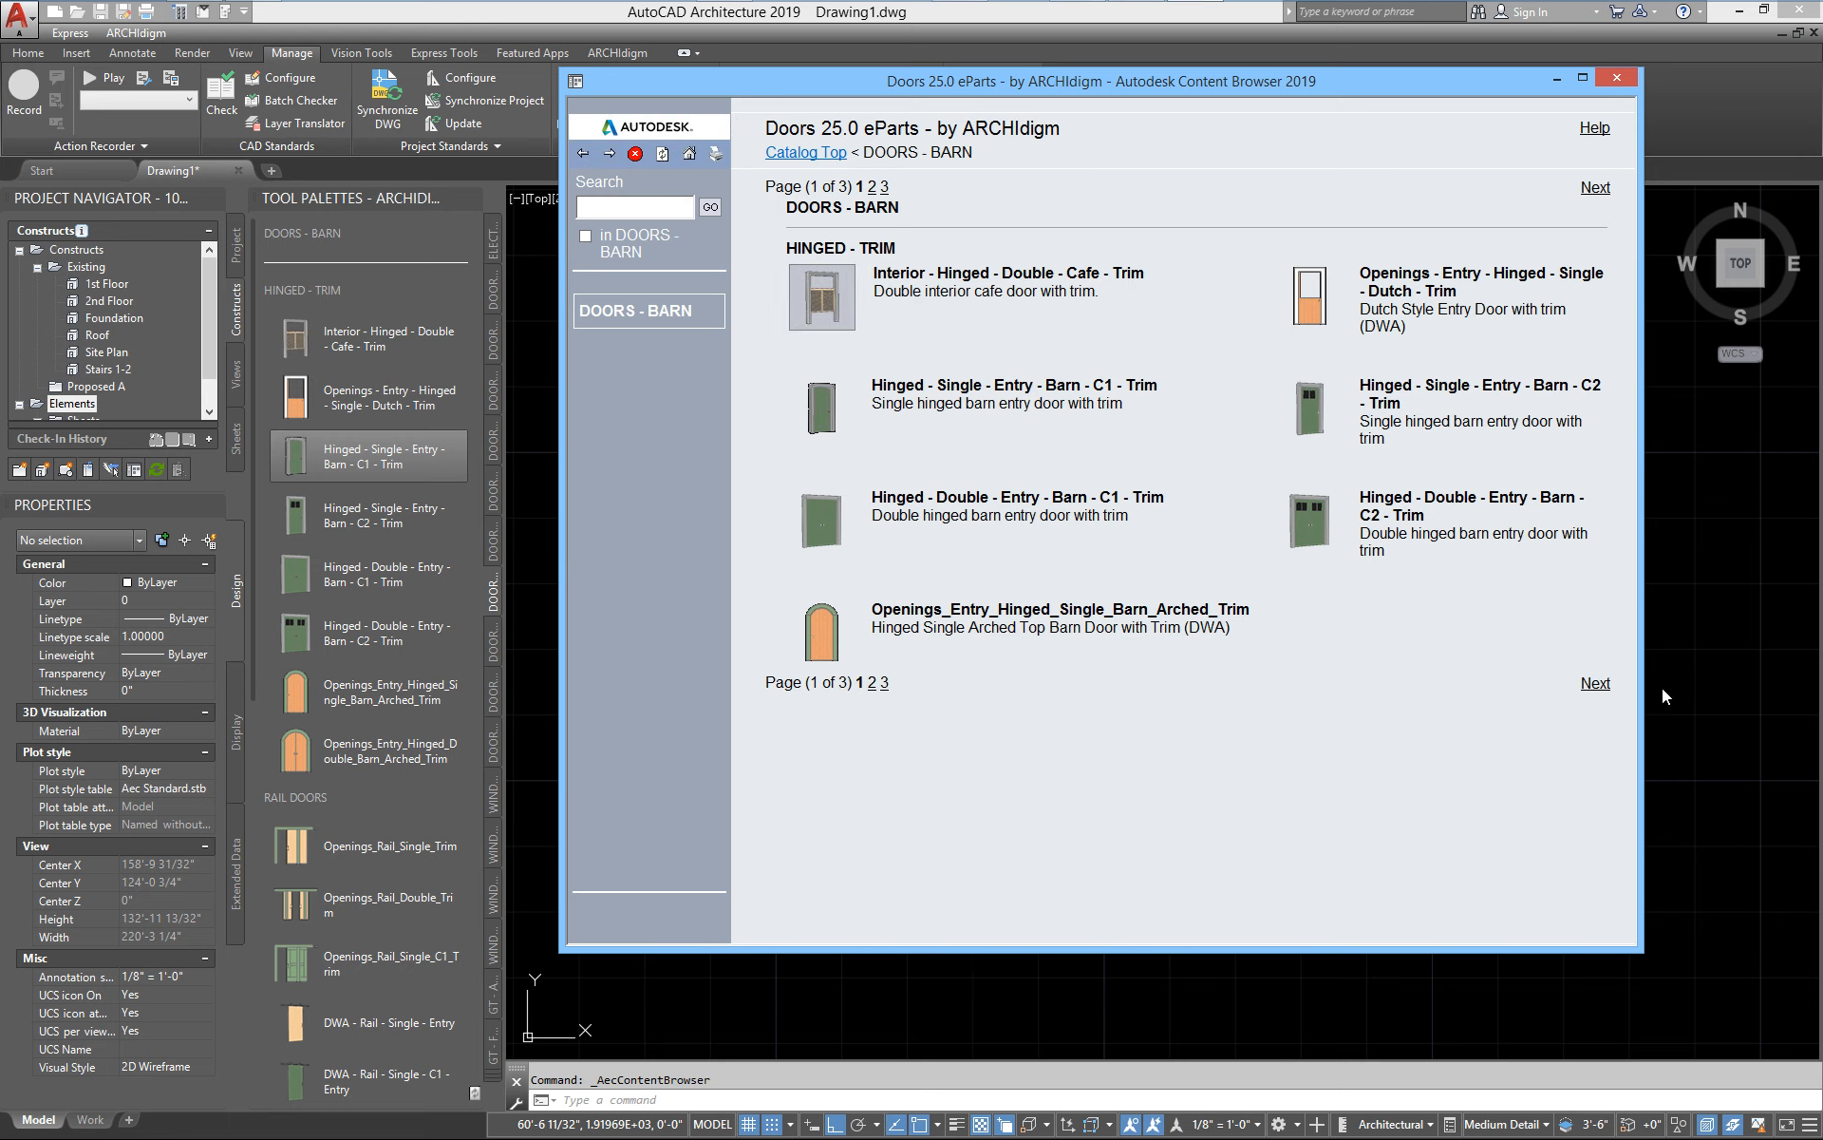
pyautogui.click(1595, 683)
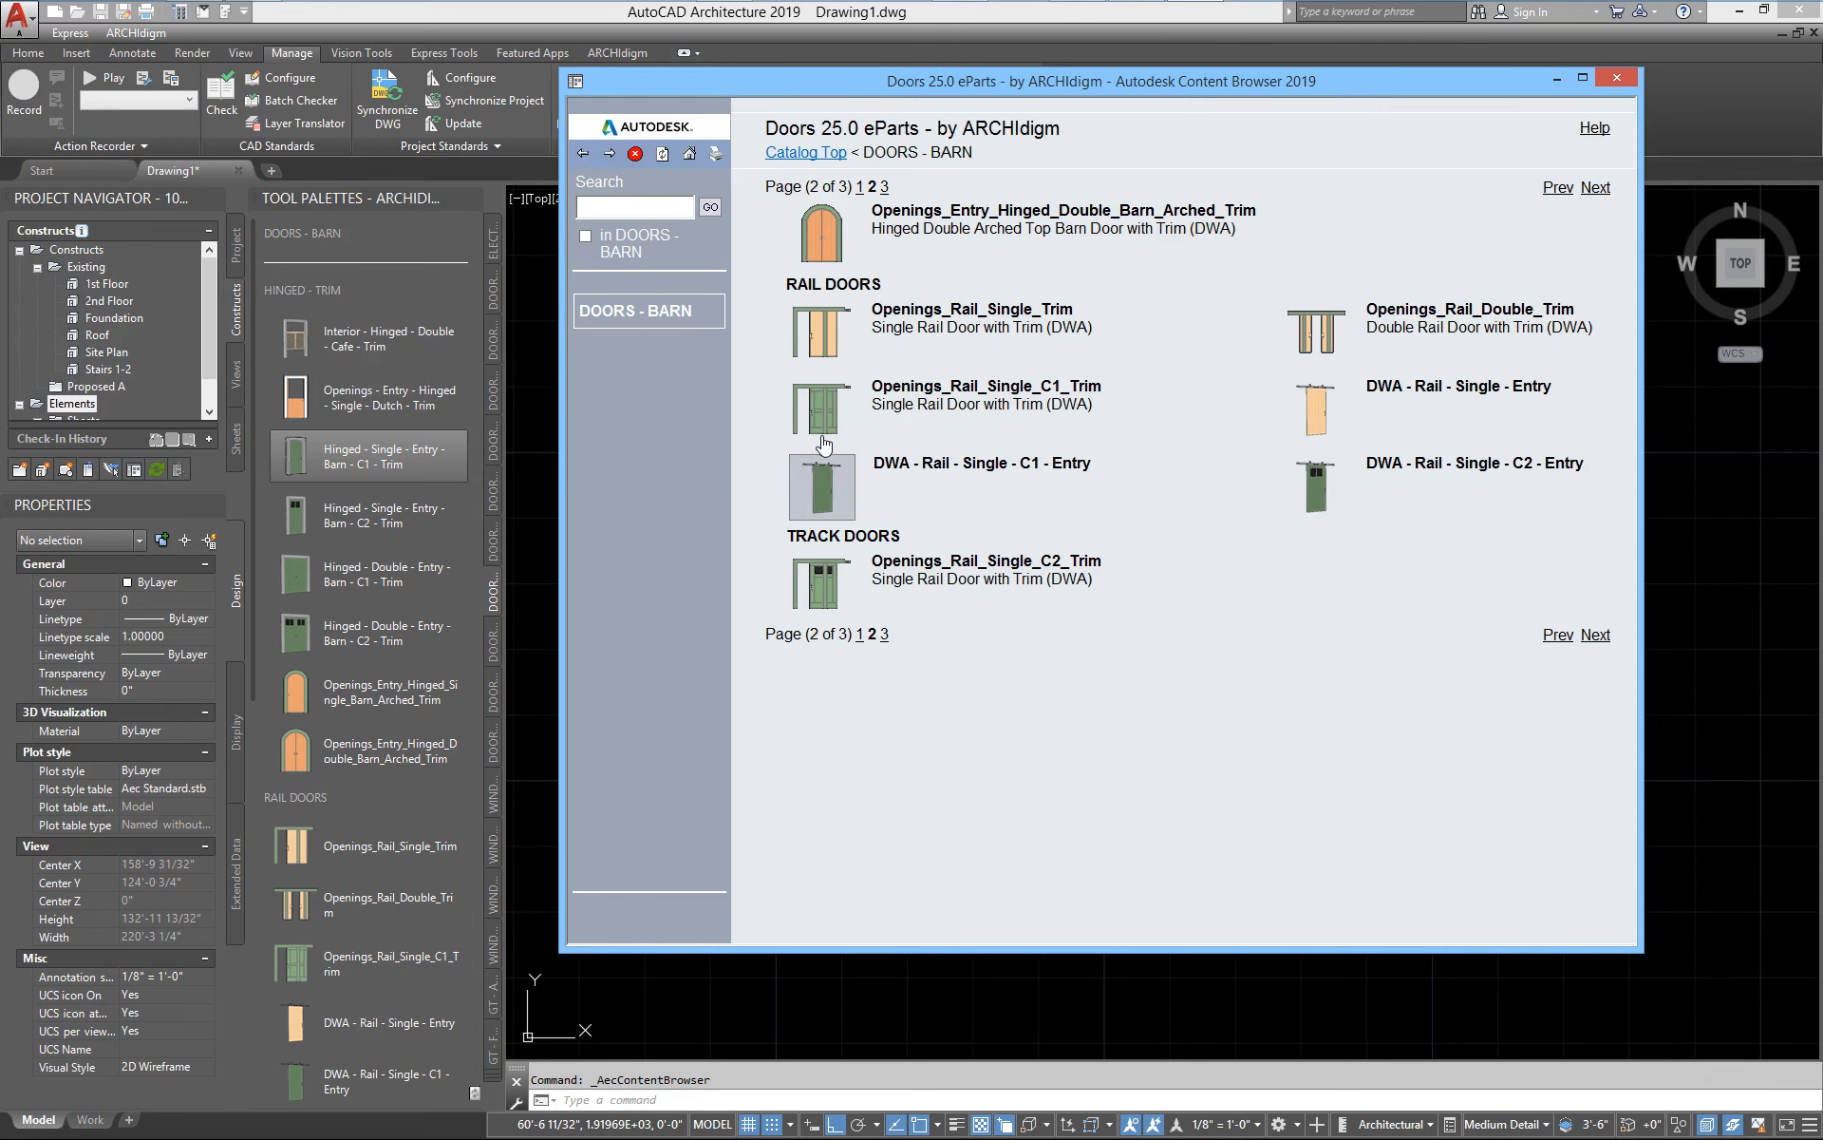
# Insert the Openings_Rail_Single_C1_Trim rail door from the catalog as a freestanding assembly at 0° rotation and view it in 3D
pyautogui.moveTo(822, 425)
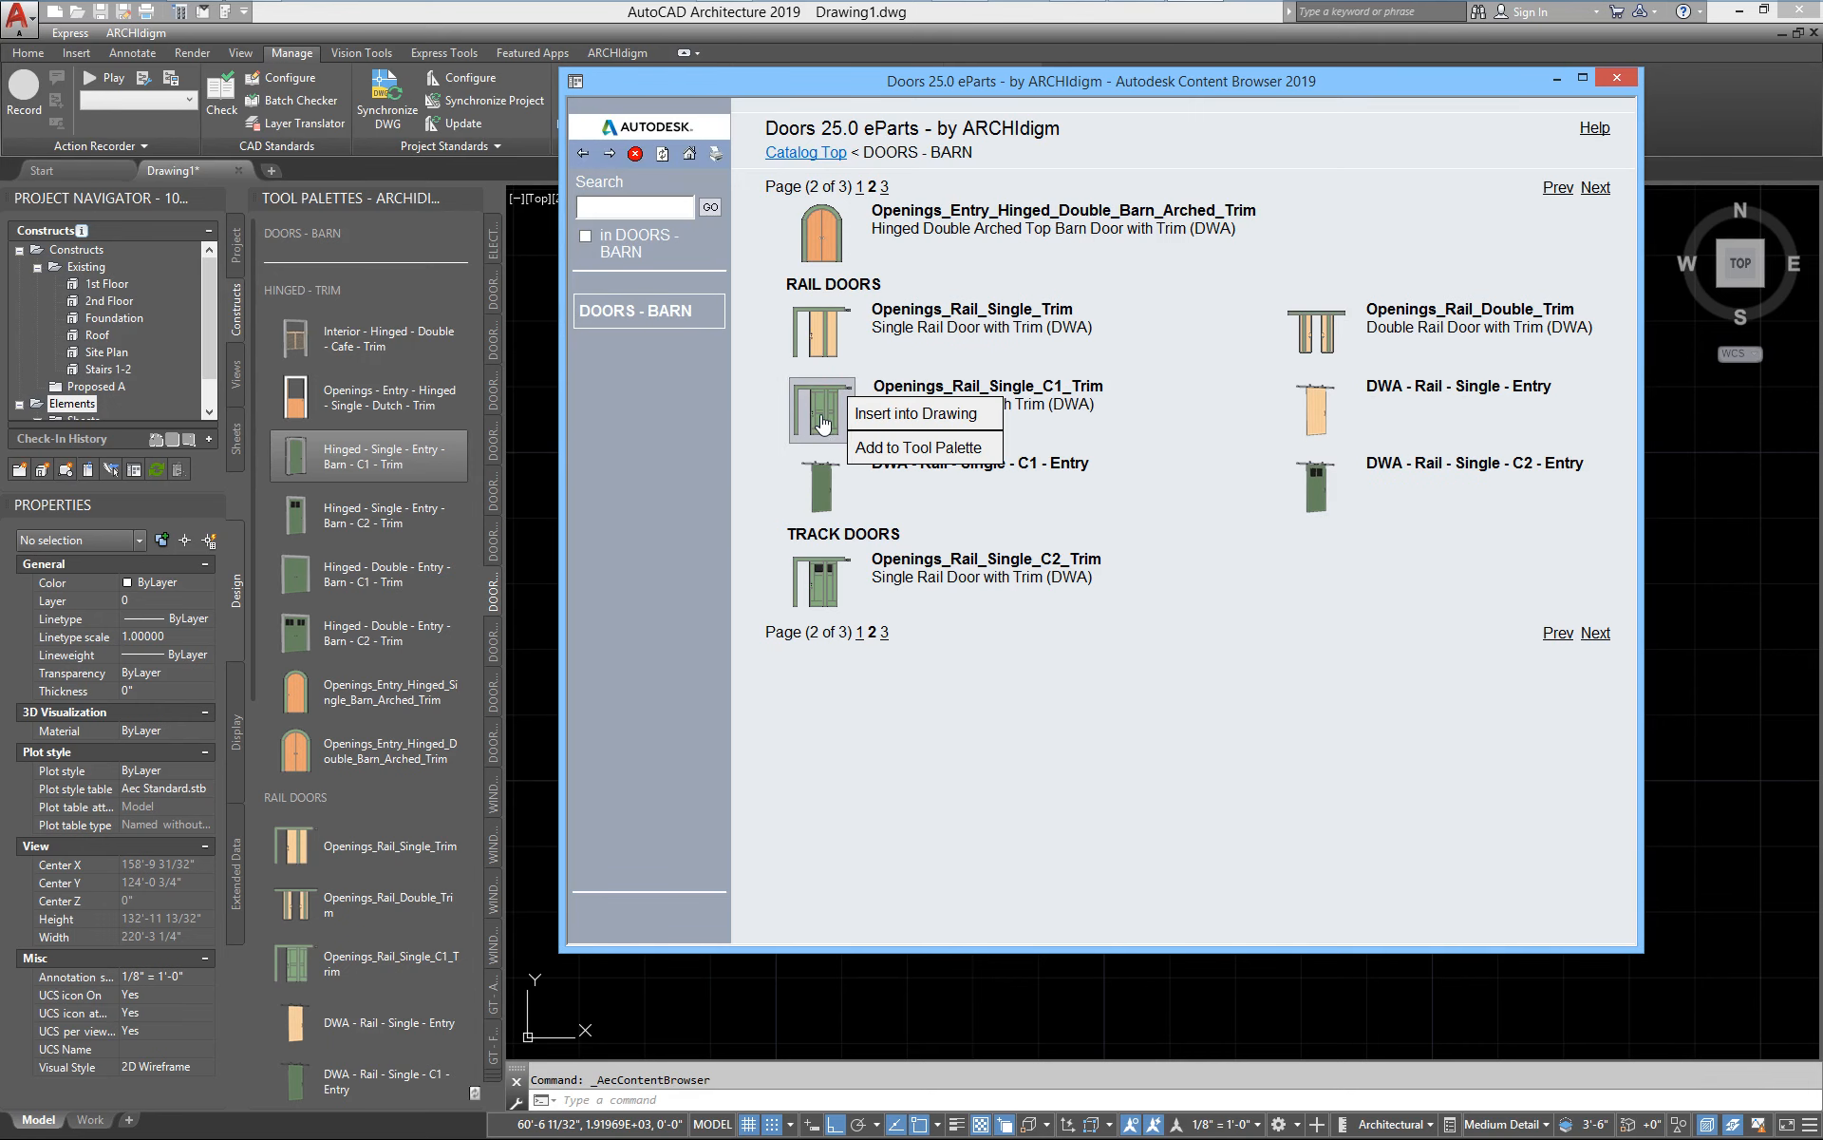
pyautogui.click(877, 413)
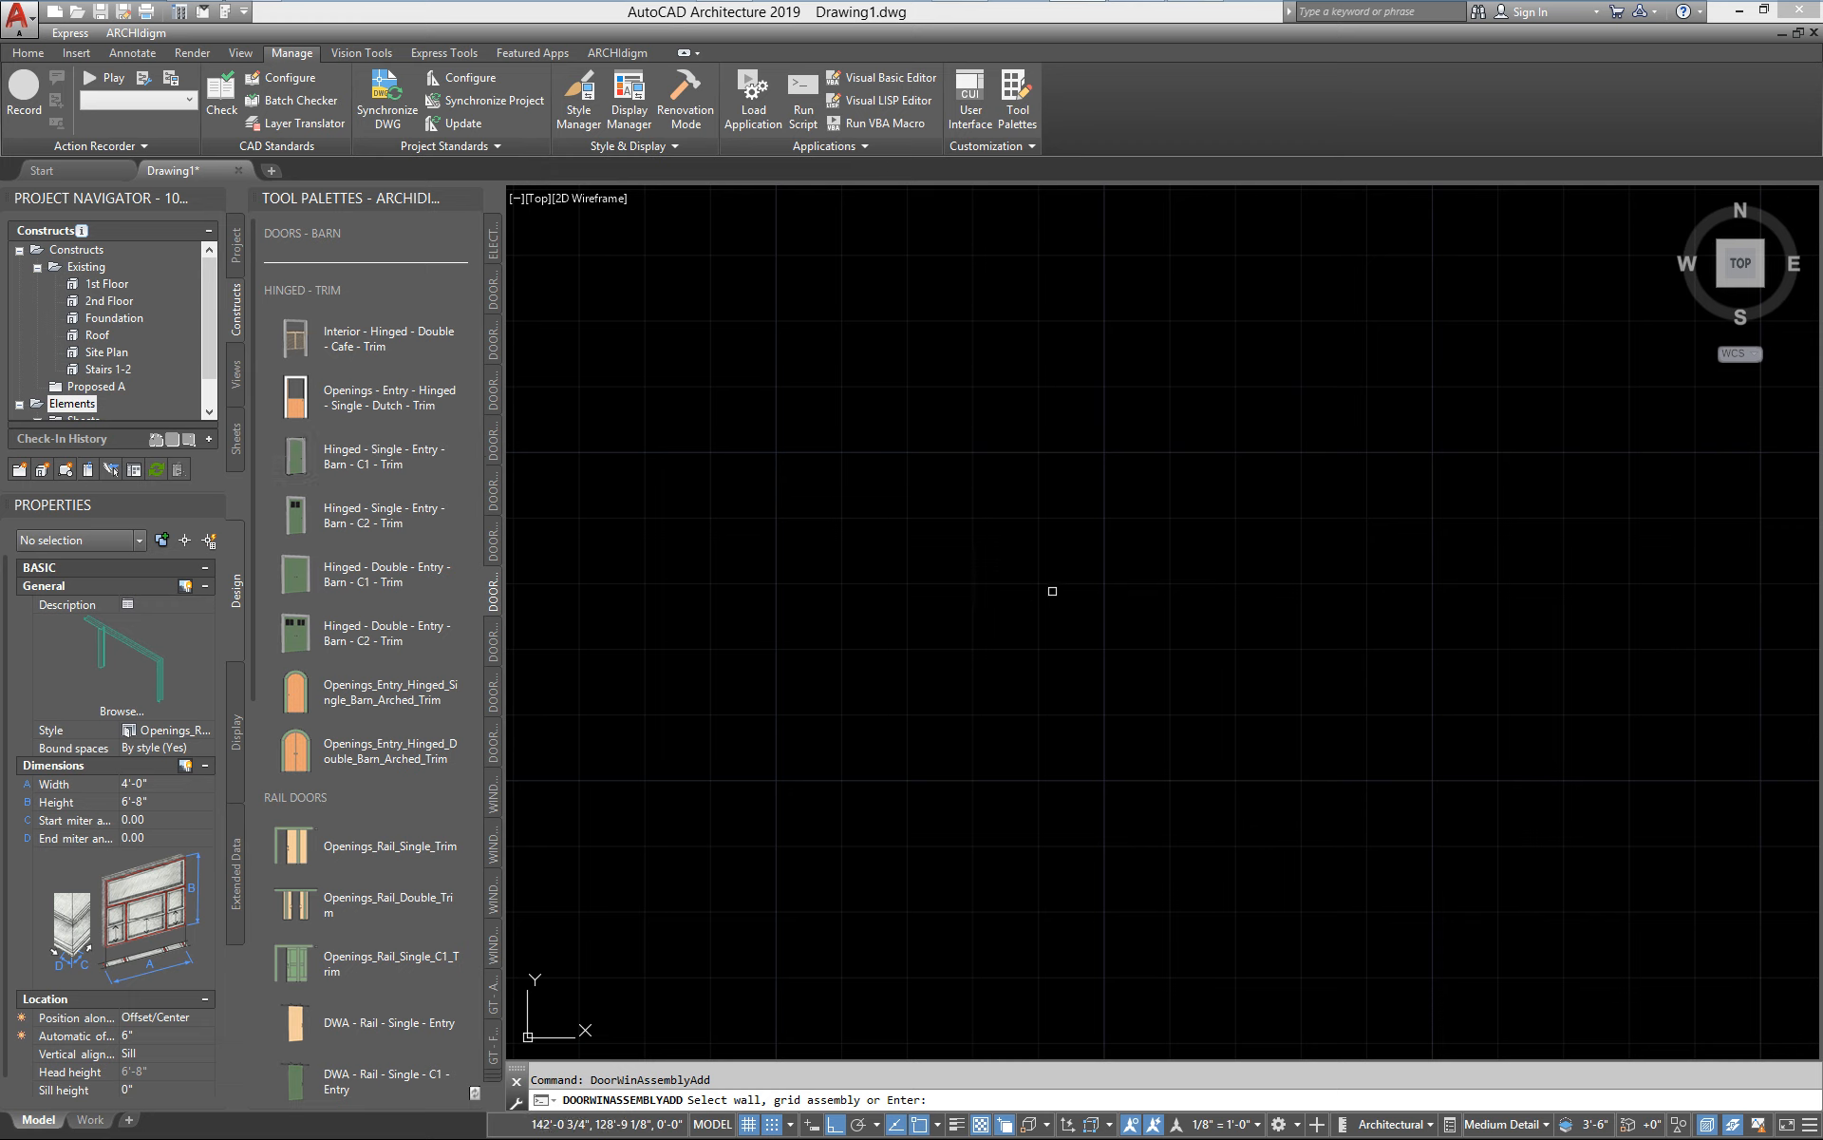
pyautogui.press('Return')
pyautogui.click(1029, 586)
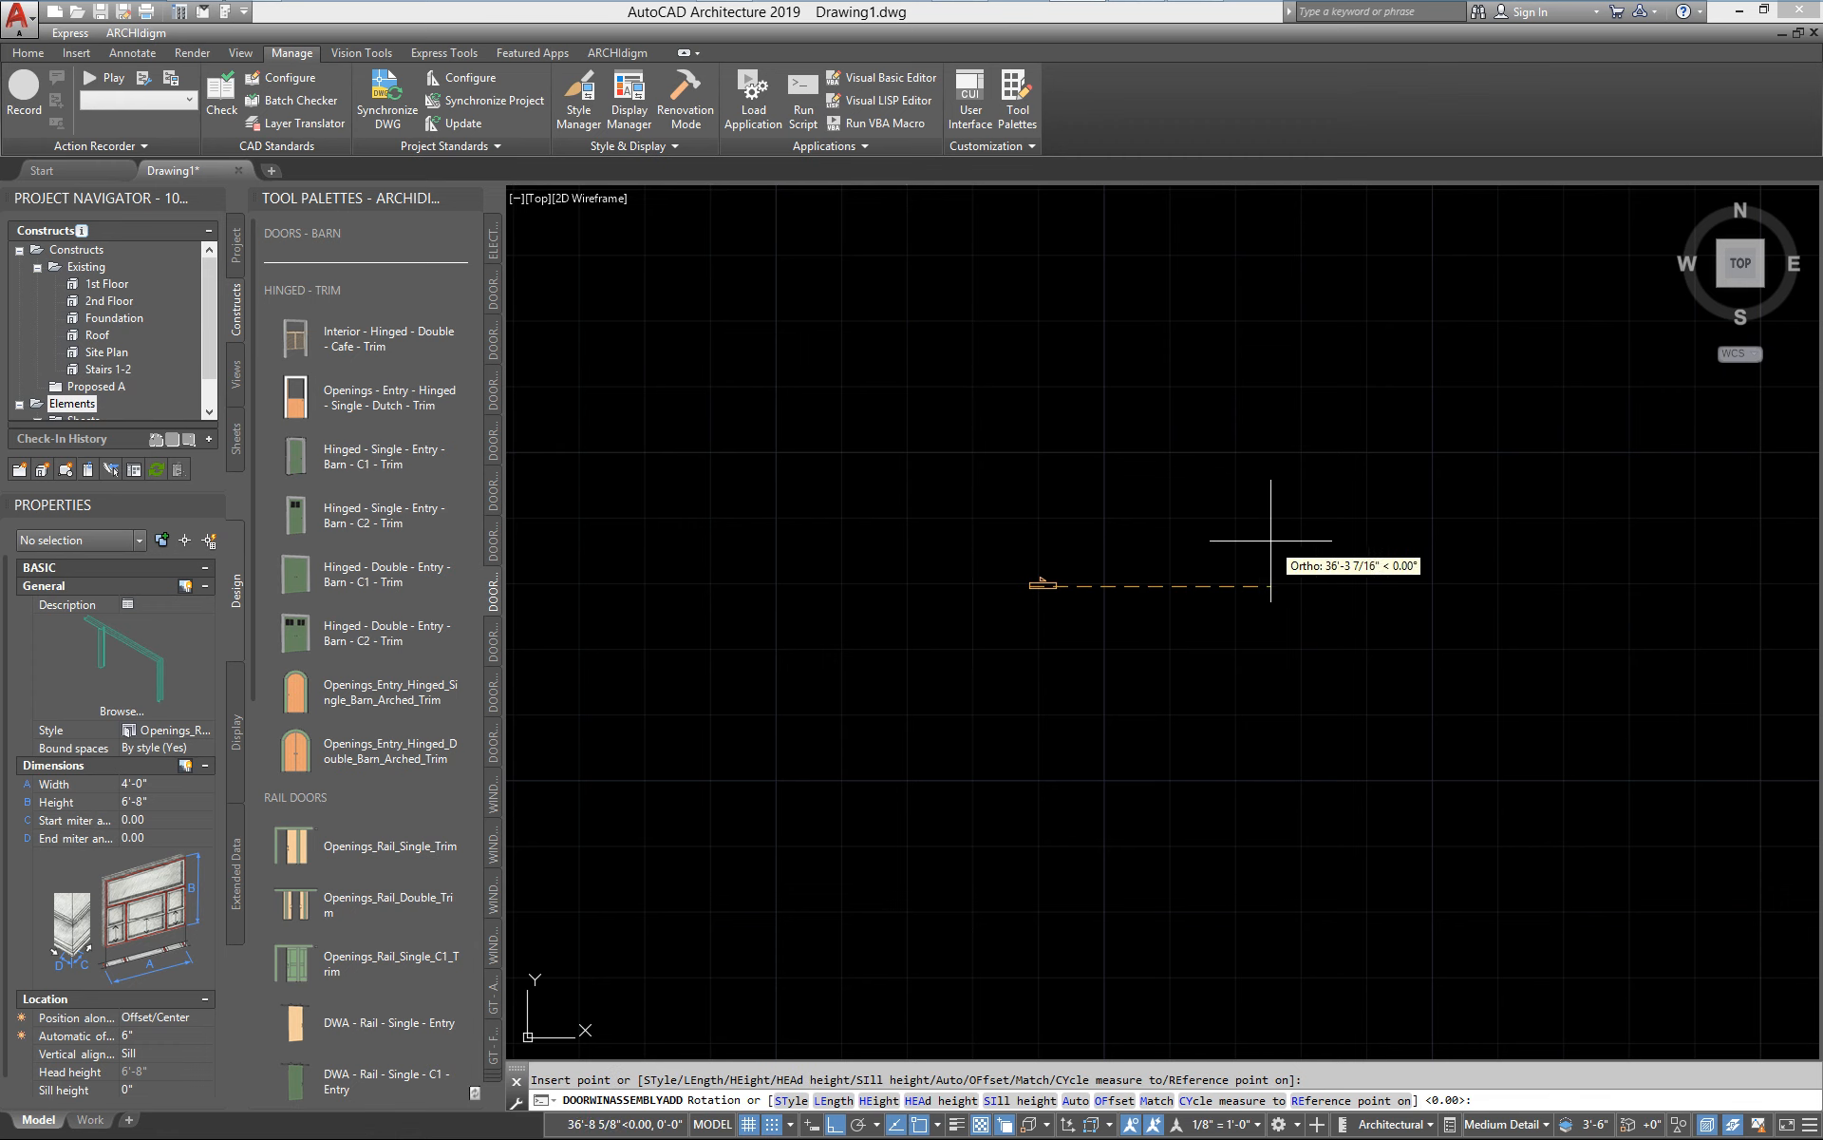
pyautogui.click(1270, 542)
pyautogui.scroll(6, 961, 605)
pyautogui.moveTo(1128, 659)
pyautogui.keyDown('shift'); pyautogui.mouseDown(button='middle')
pyautogui.moveTo(1319, 550)
pyautogui.moveTo(1242, 532)
pyautogui.moveTo(1103, 677)
pyautogui.mouseUp(button='middle'); pyautogui.keyUp('shift')
pyautogui.press('Escape')
pyautogui.press('Escape')
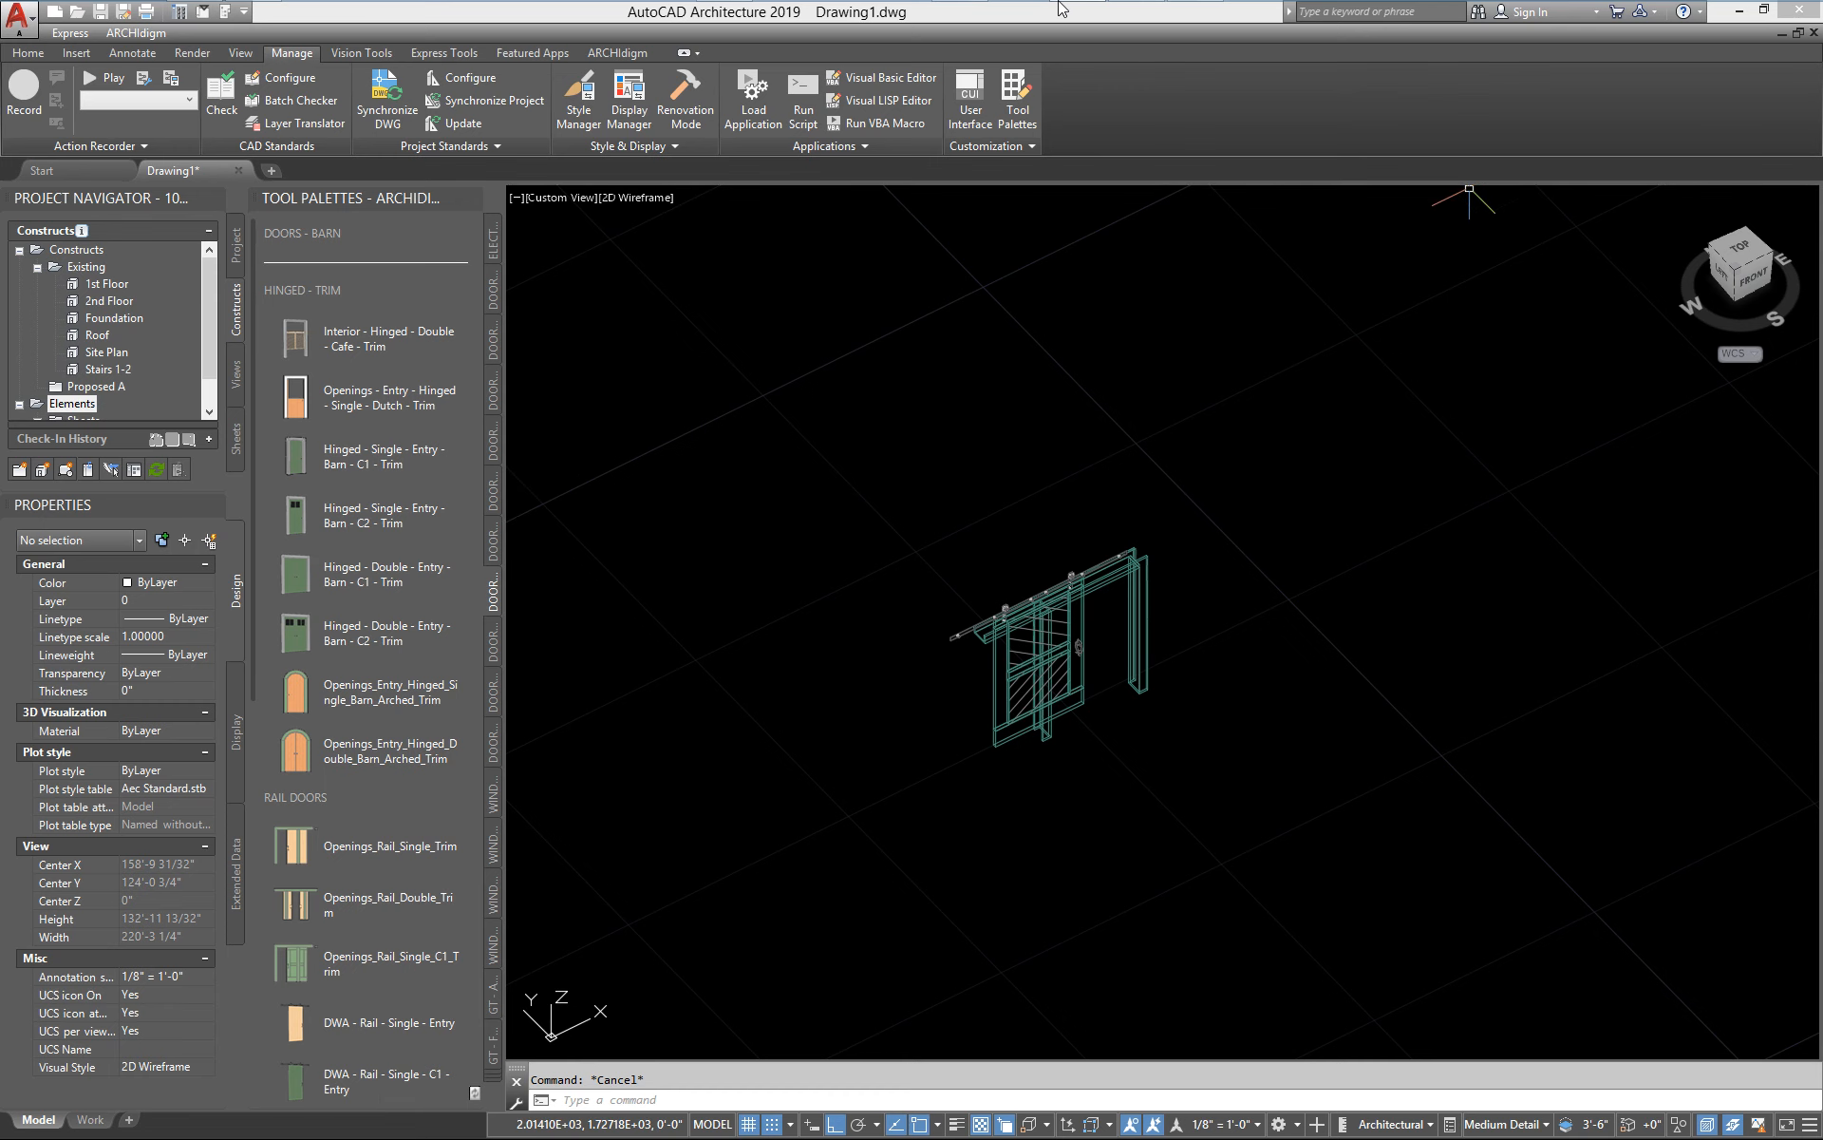
# Close and reopen the Content Browser, and open the DOORS - INTERIOR - STANDARD collection within Doors - Residential Interior
pyautogui.click(1222, 31)
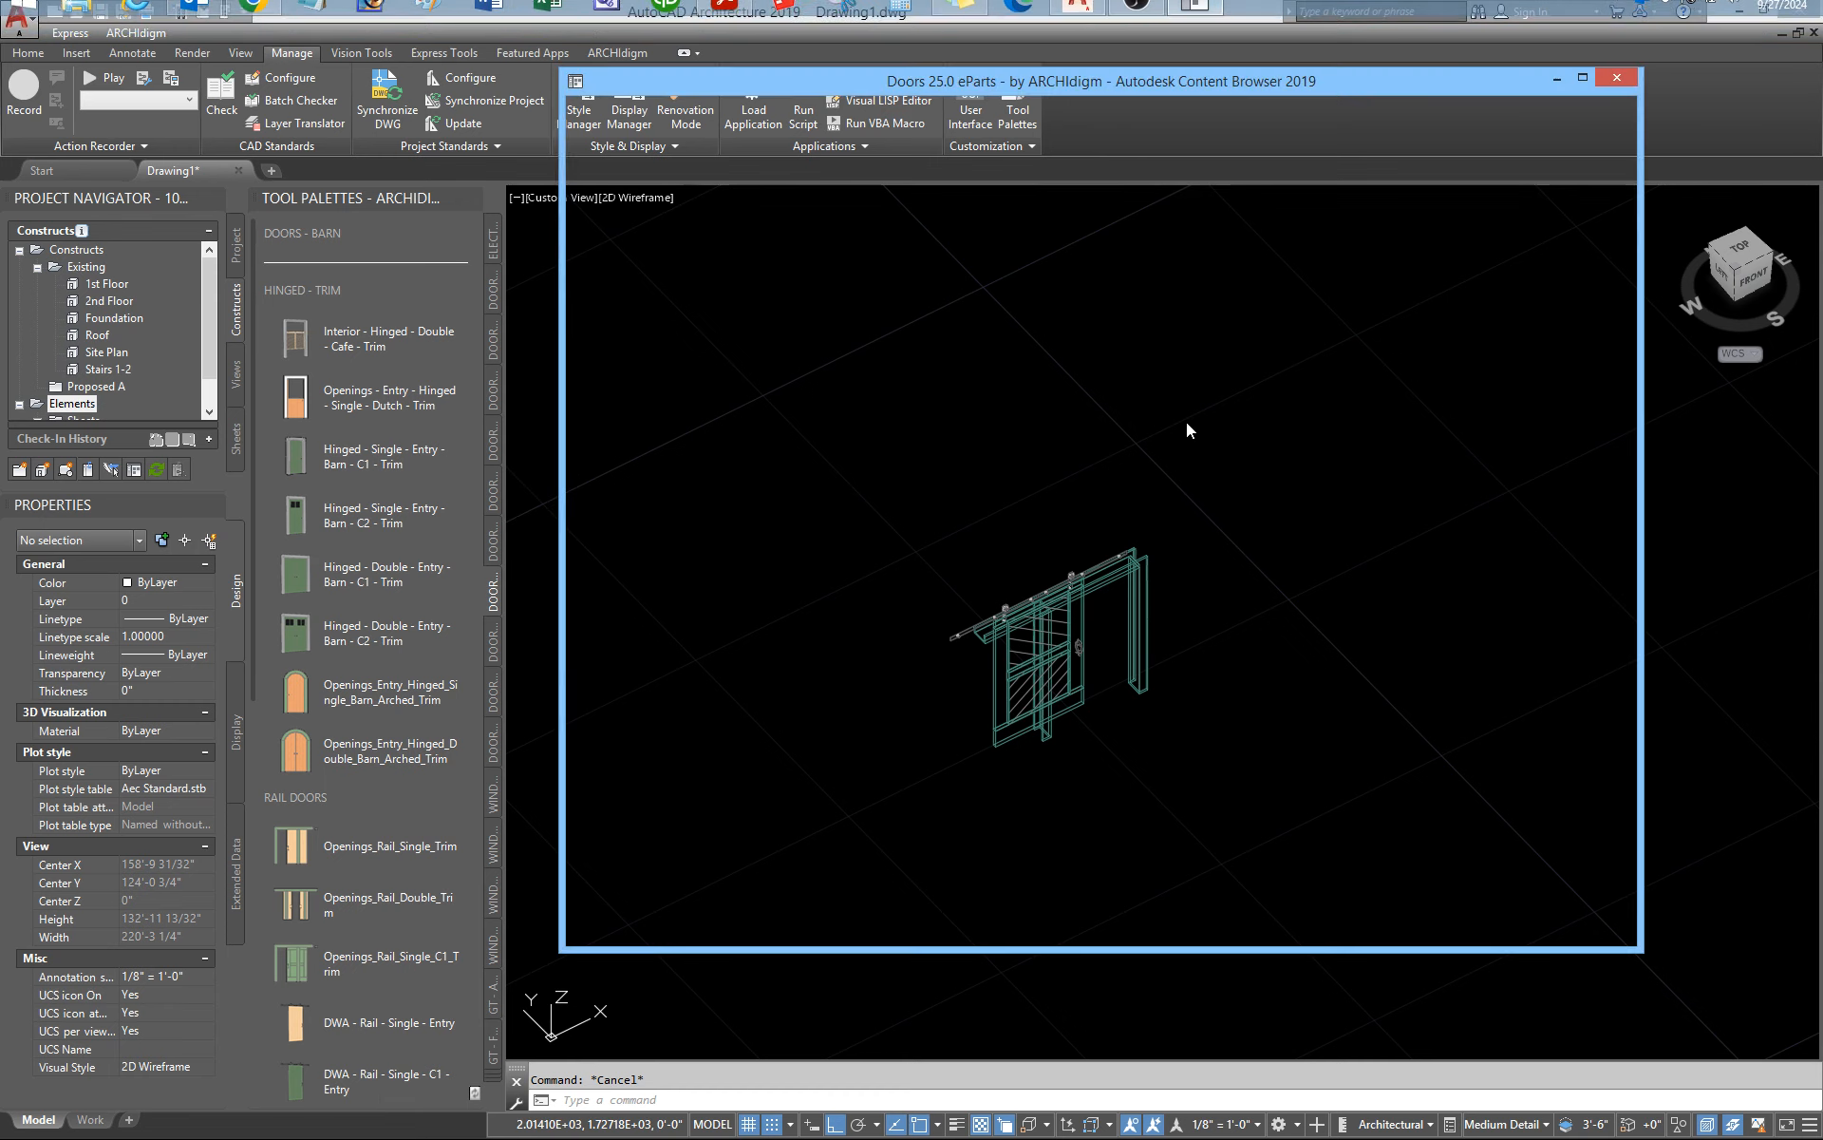
pyautogui.click(1624, 76)
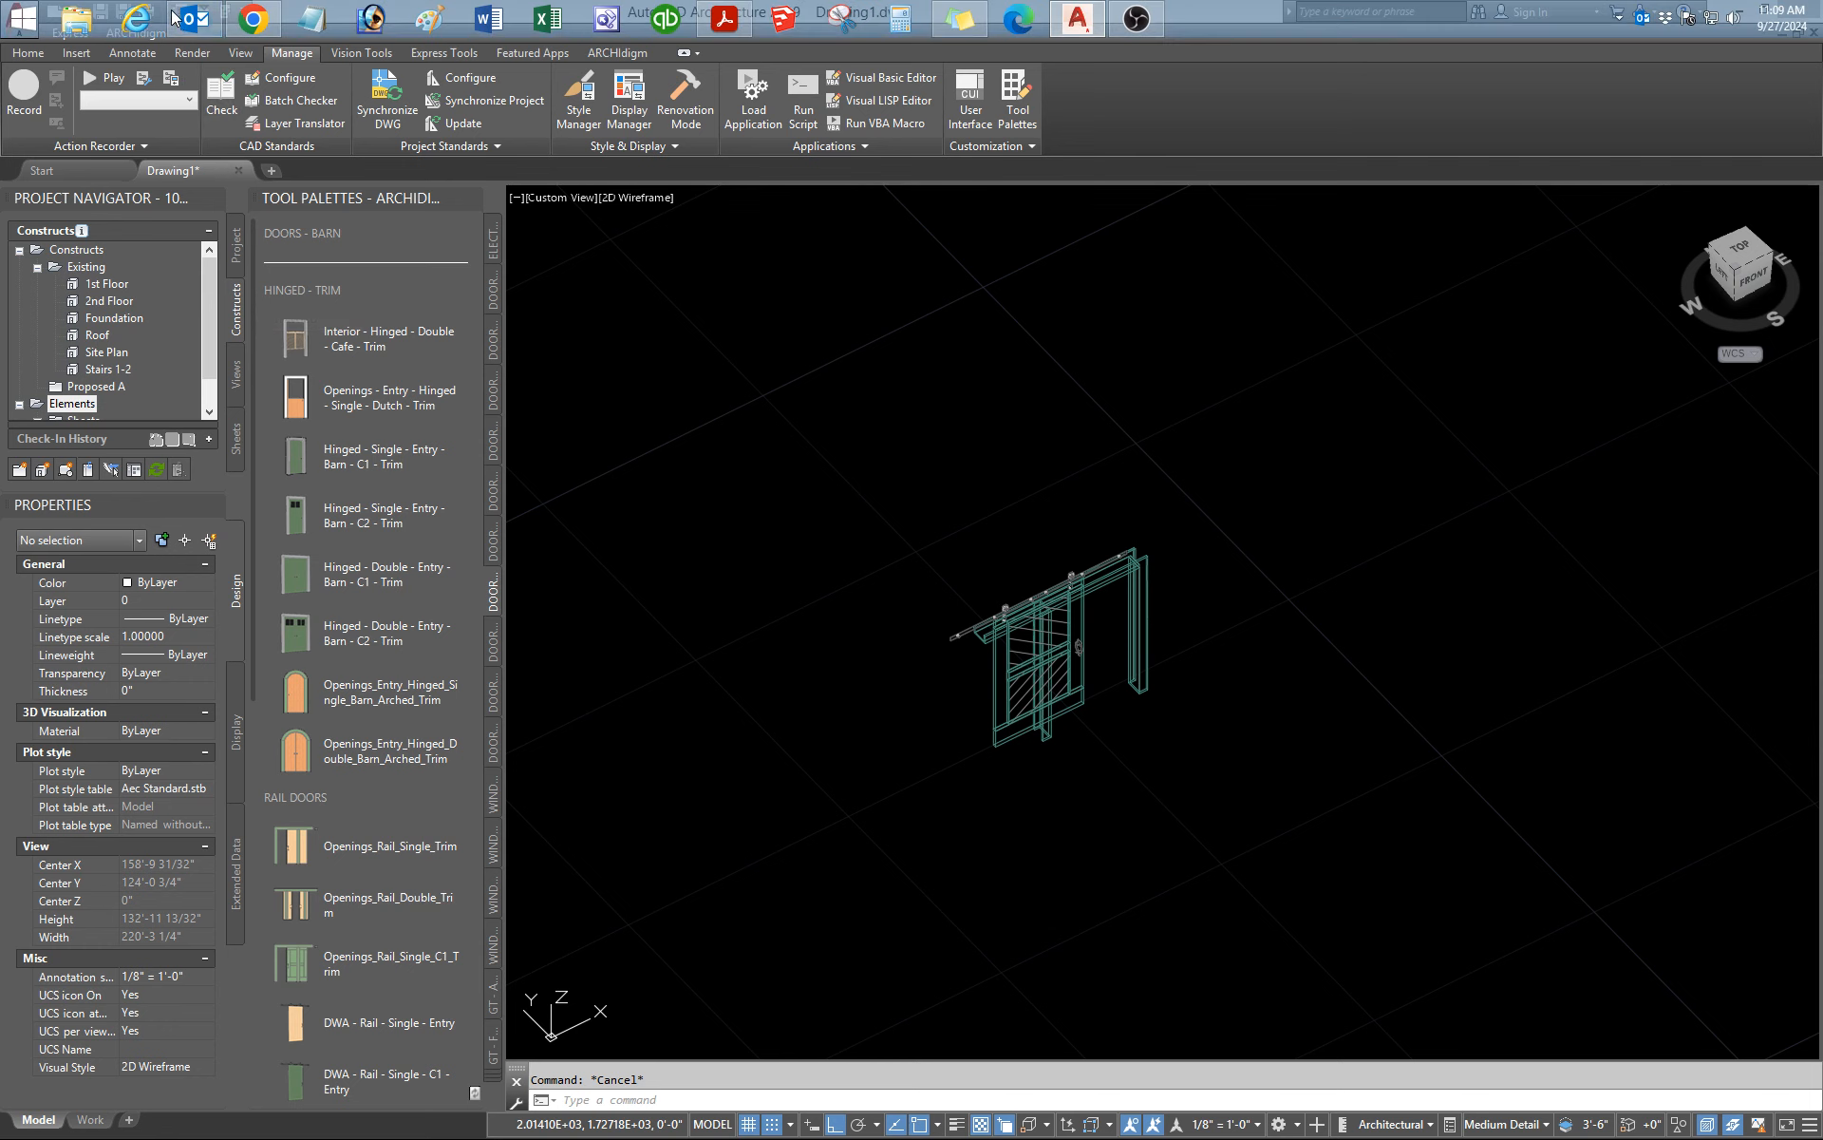
pyautogui.hotkey('ctrl', '4')
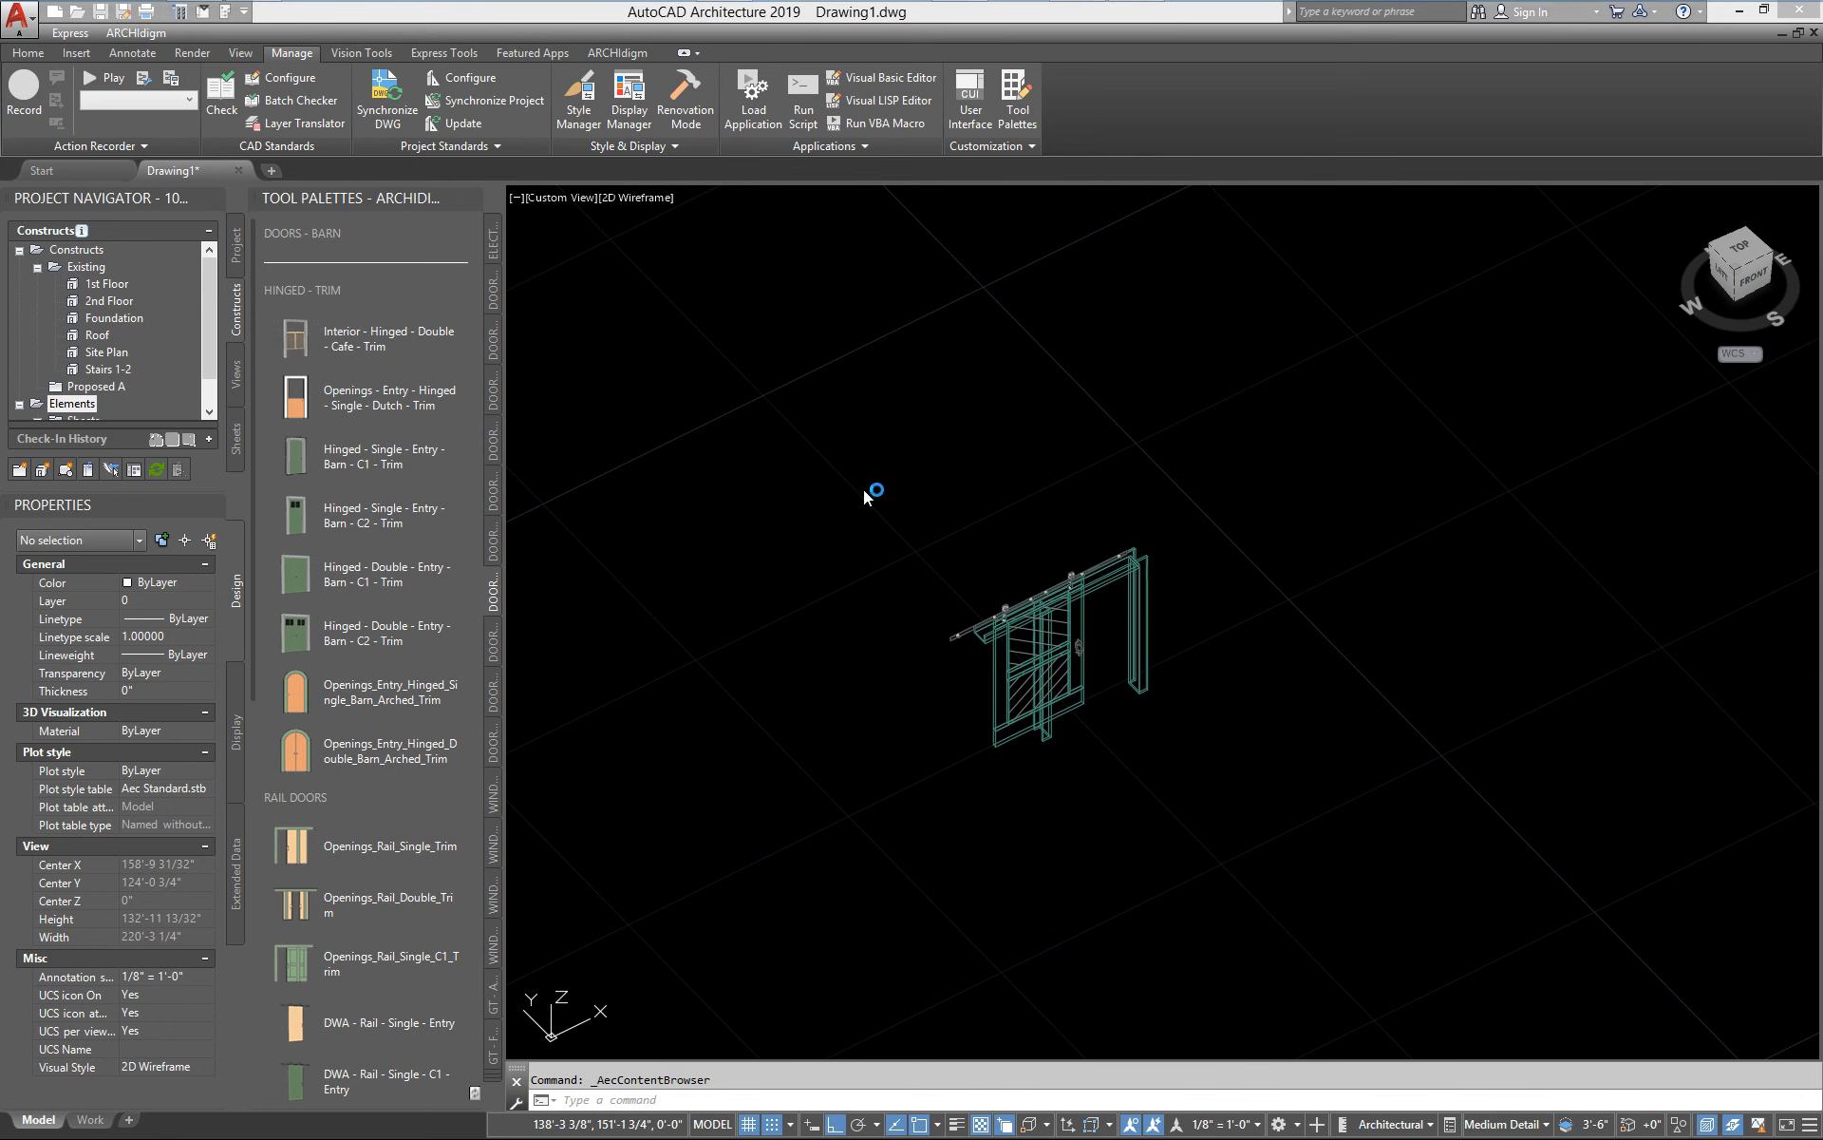
pyautogui.click(1049, 478)
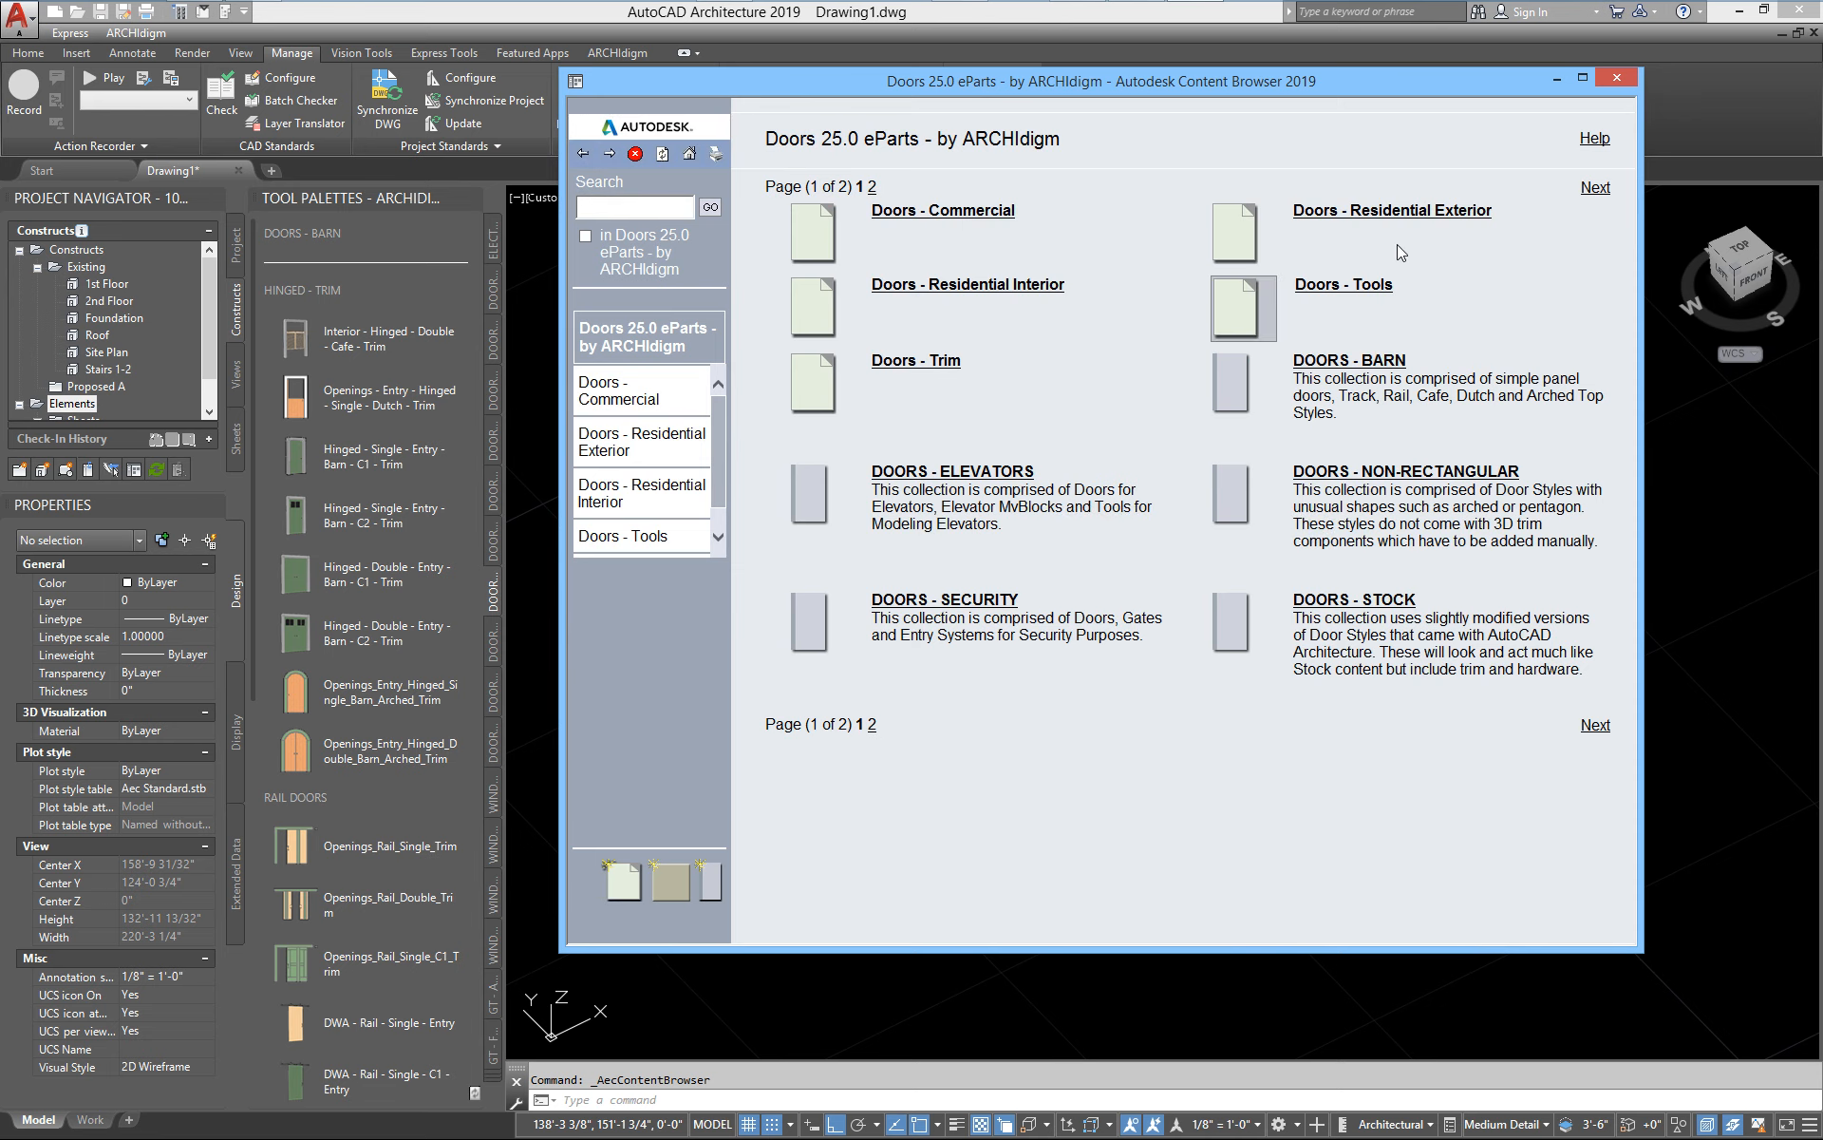
pyautogui.click(1043, 290)
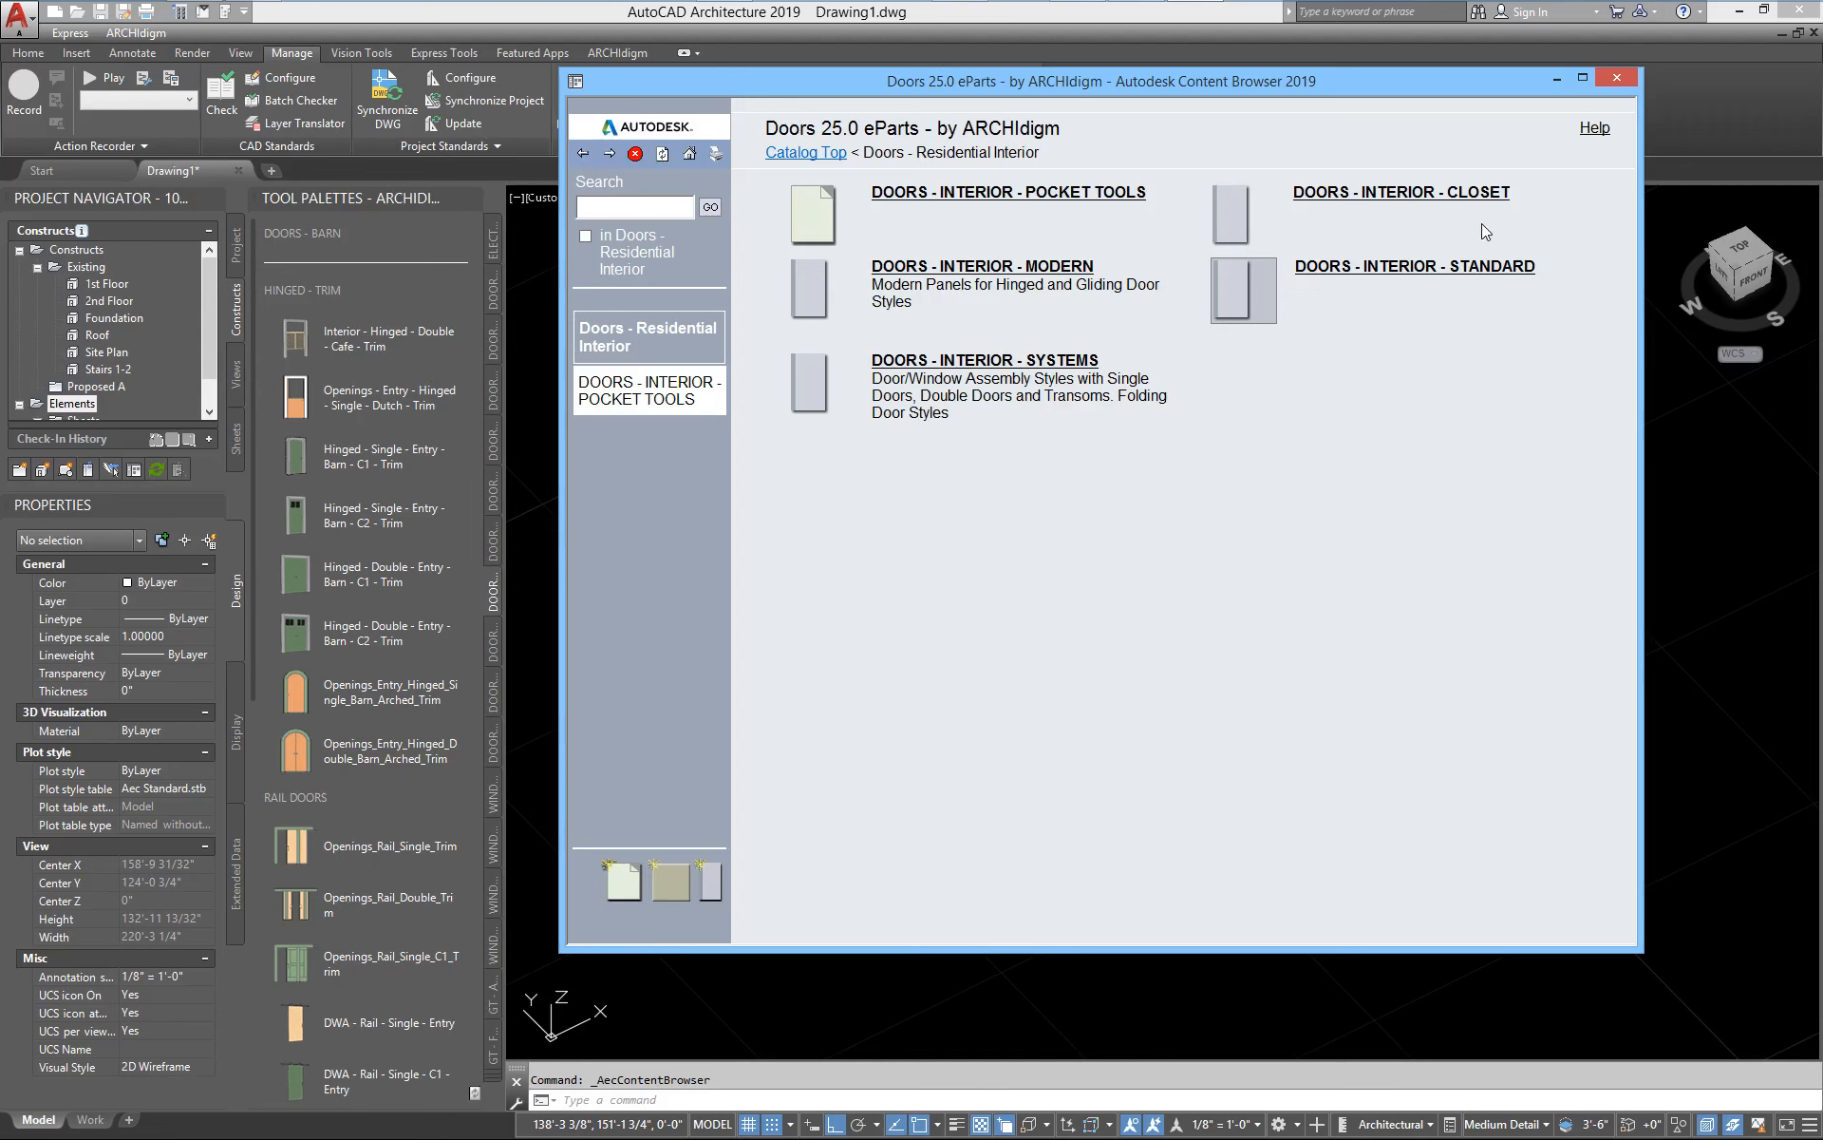
pyautogui.click(1472, 271)
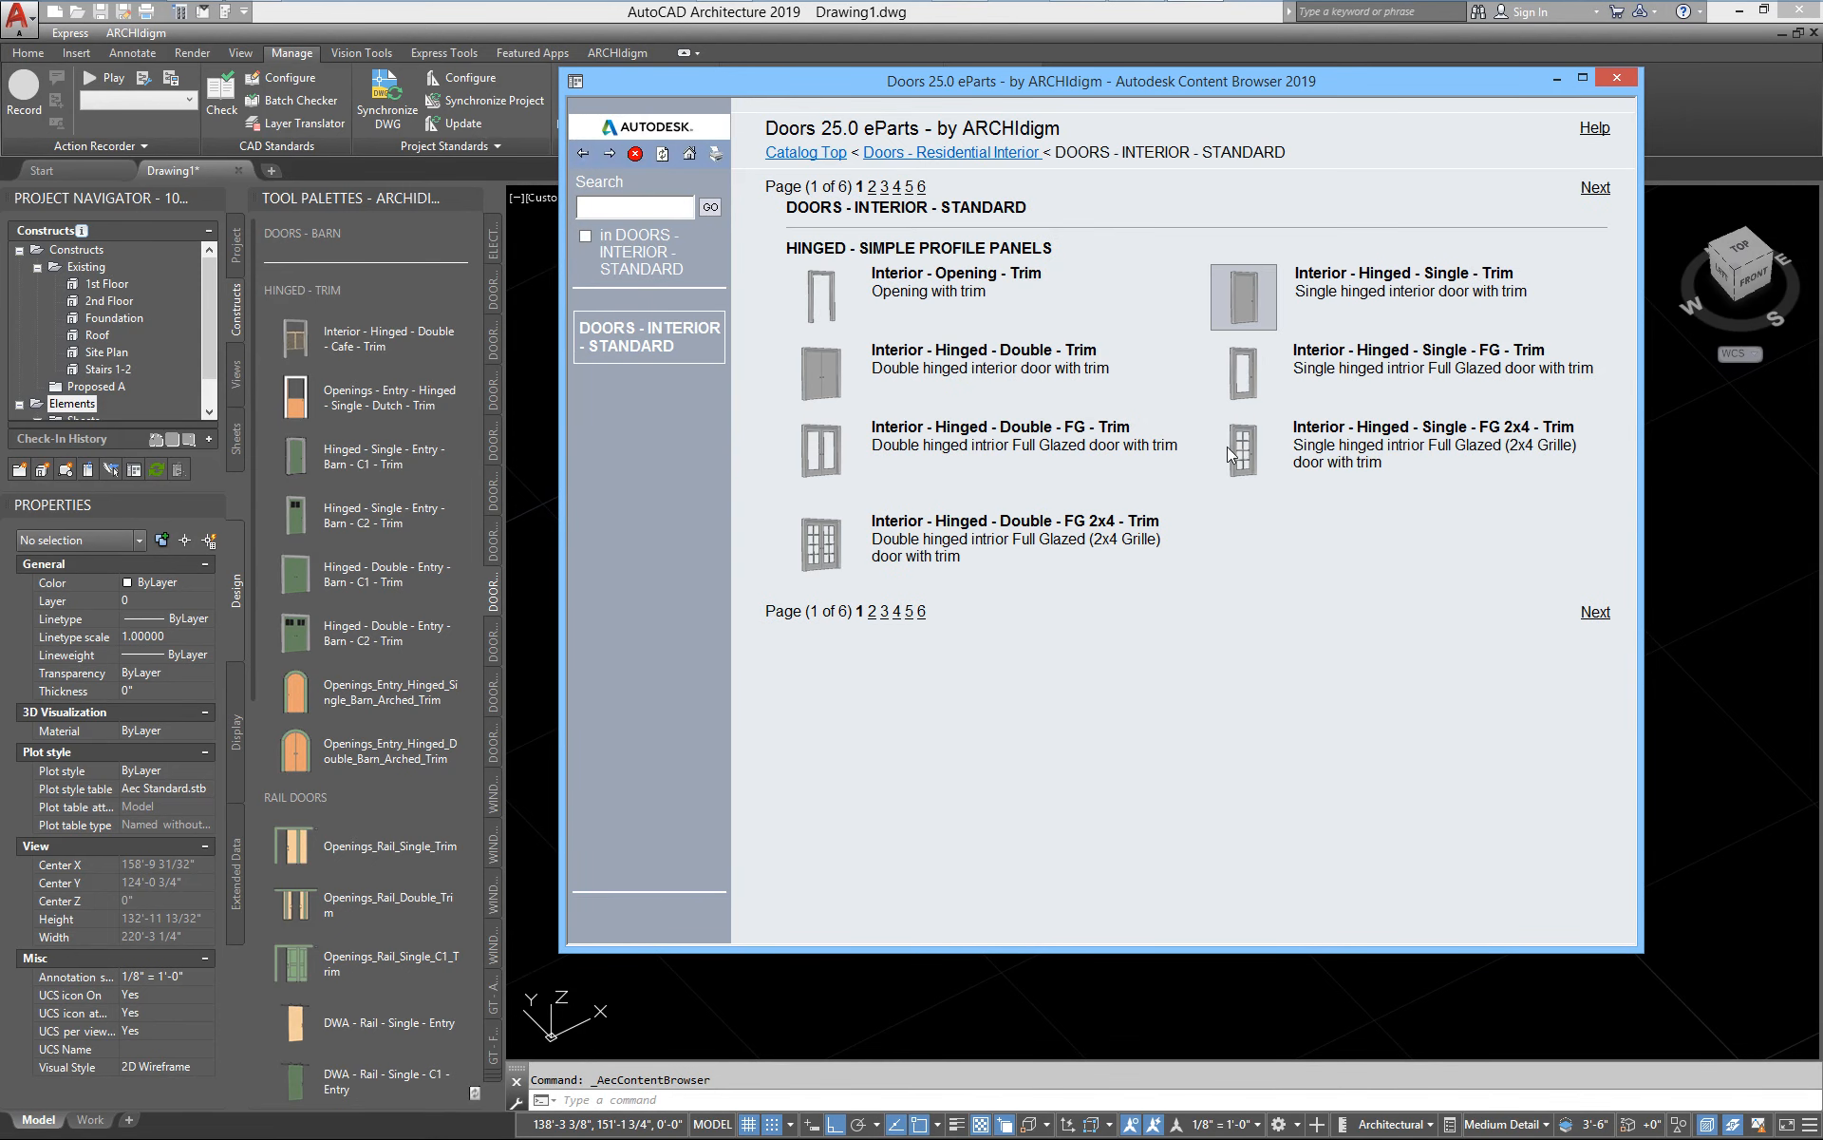
# Examine the catalog options for the Interior - Hinged - Single - Trim door and the list of available tool palettes
pyautogui.rightClick(1265, 286)
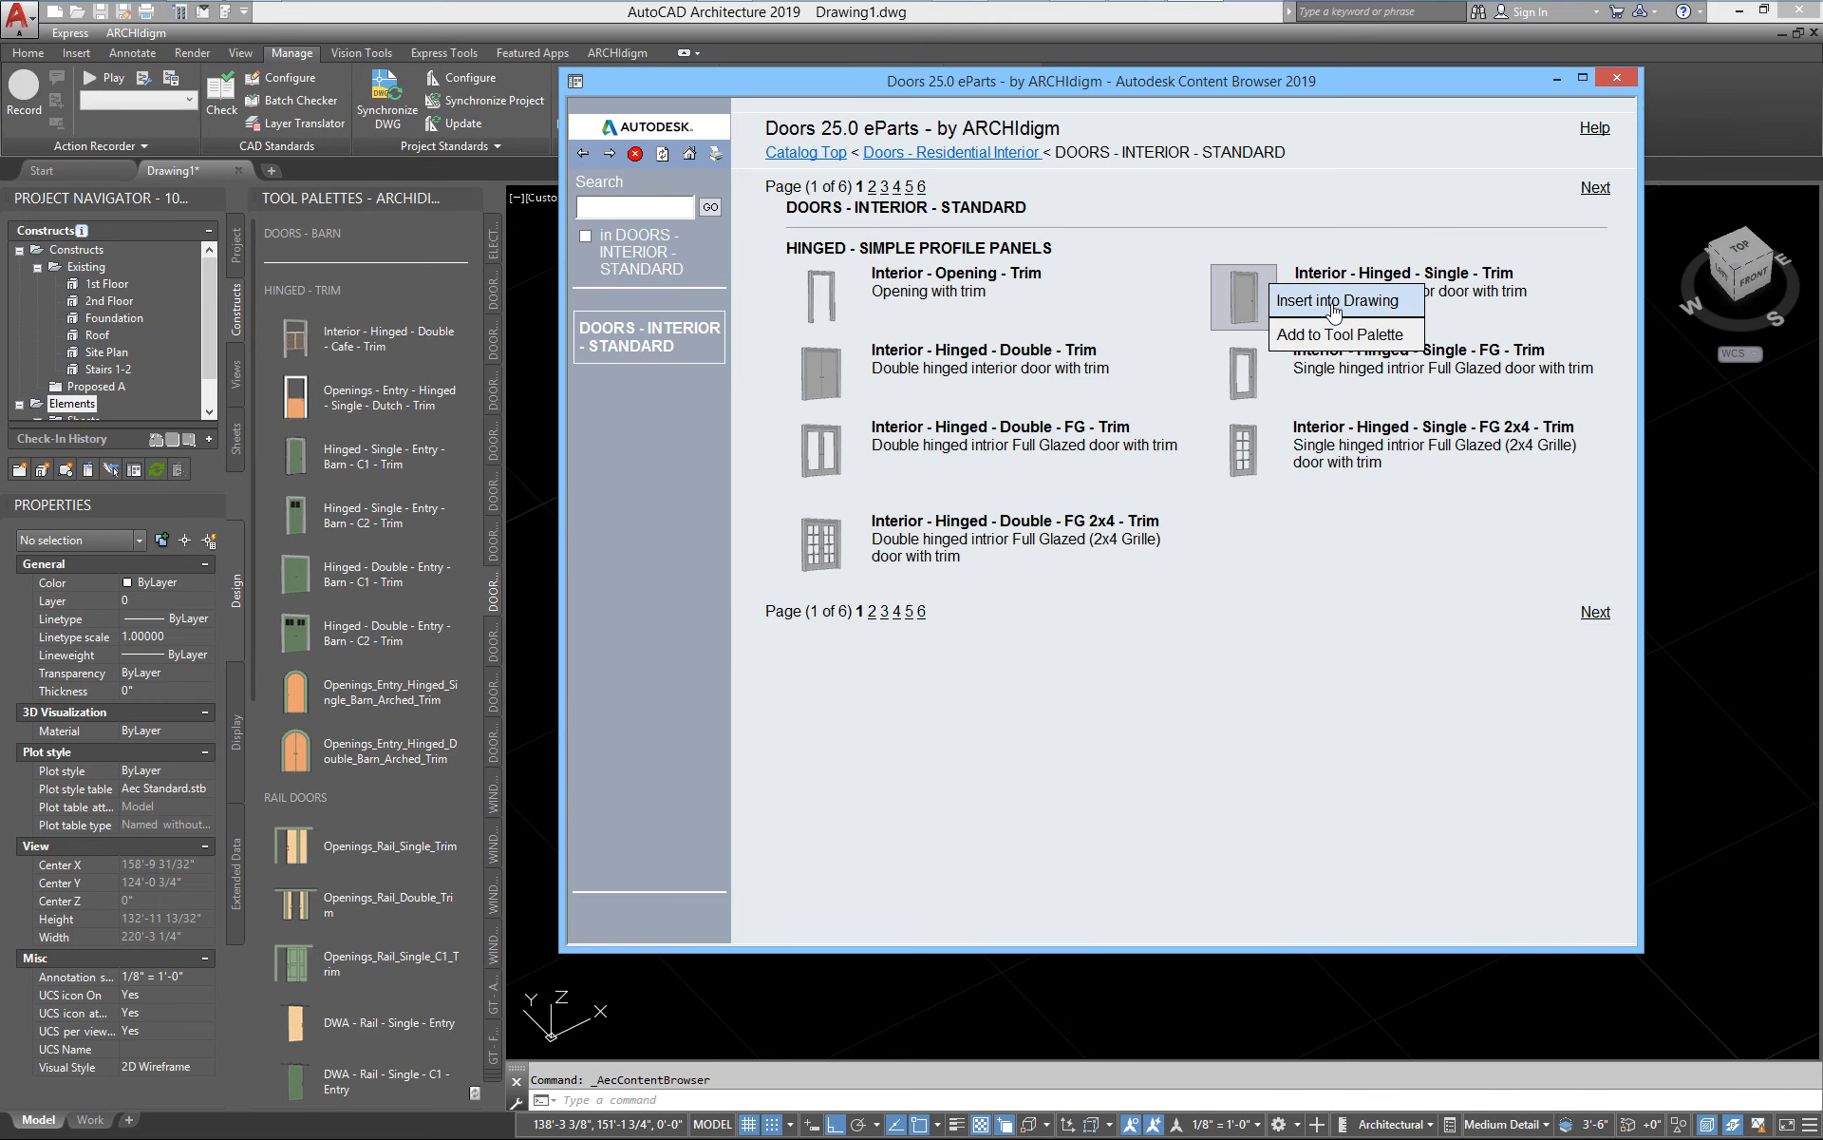
pyautogui.click(852, 1019)
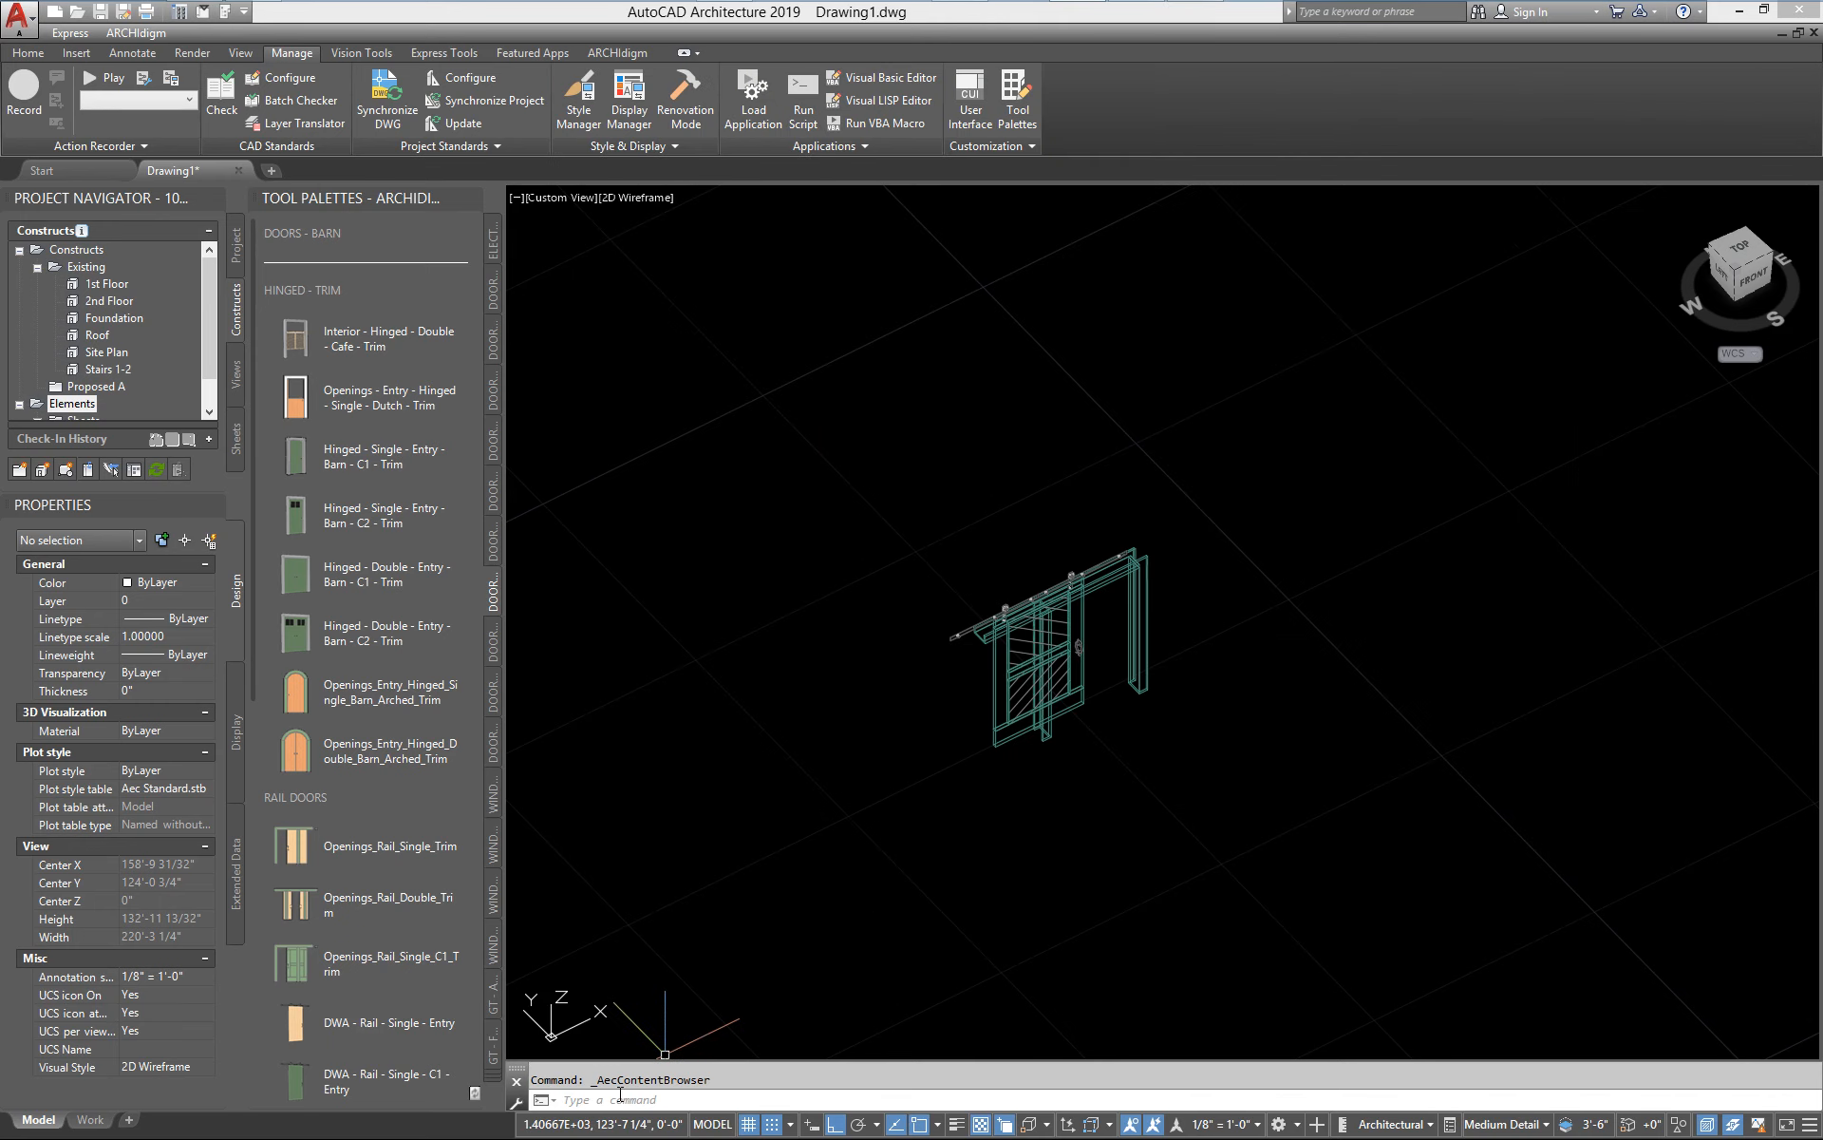
pyautogui.click(495, 1082)
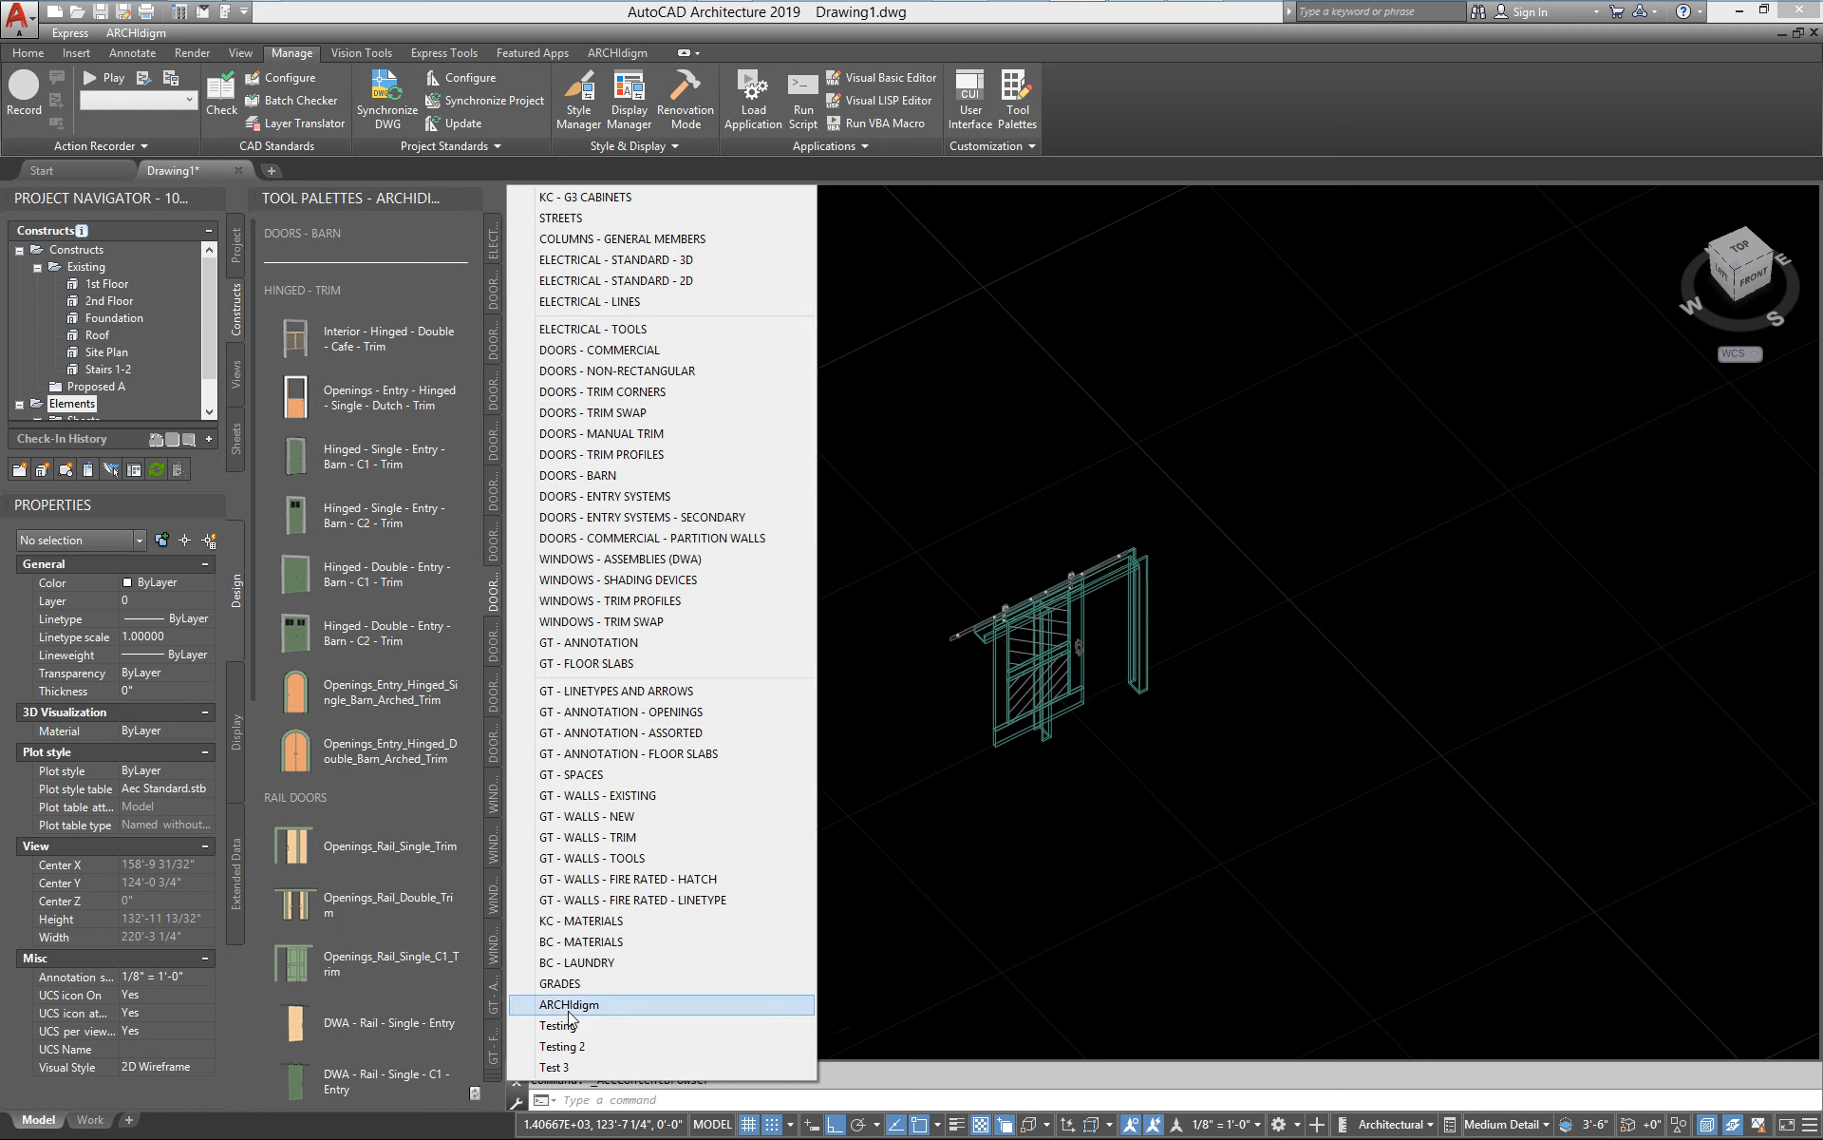
pyautogui.click(493, 1082)
pyautogui.click(492, 1084)
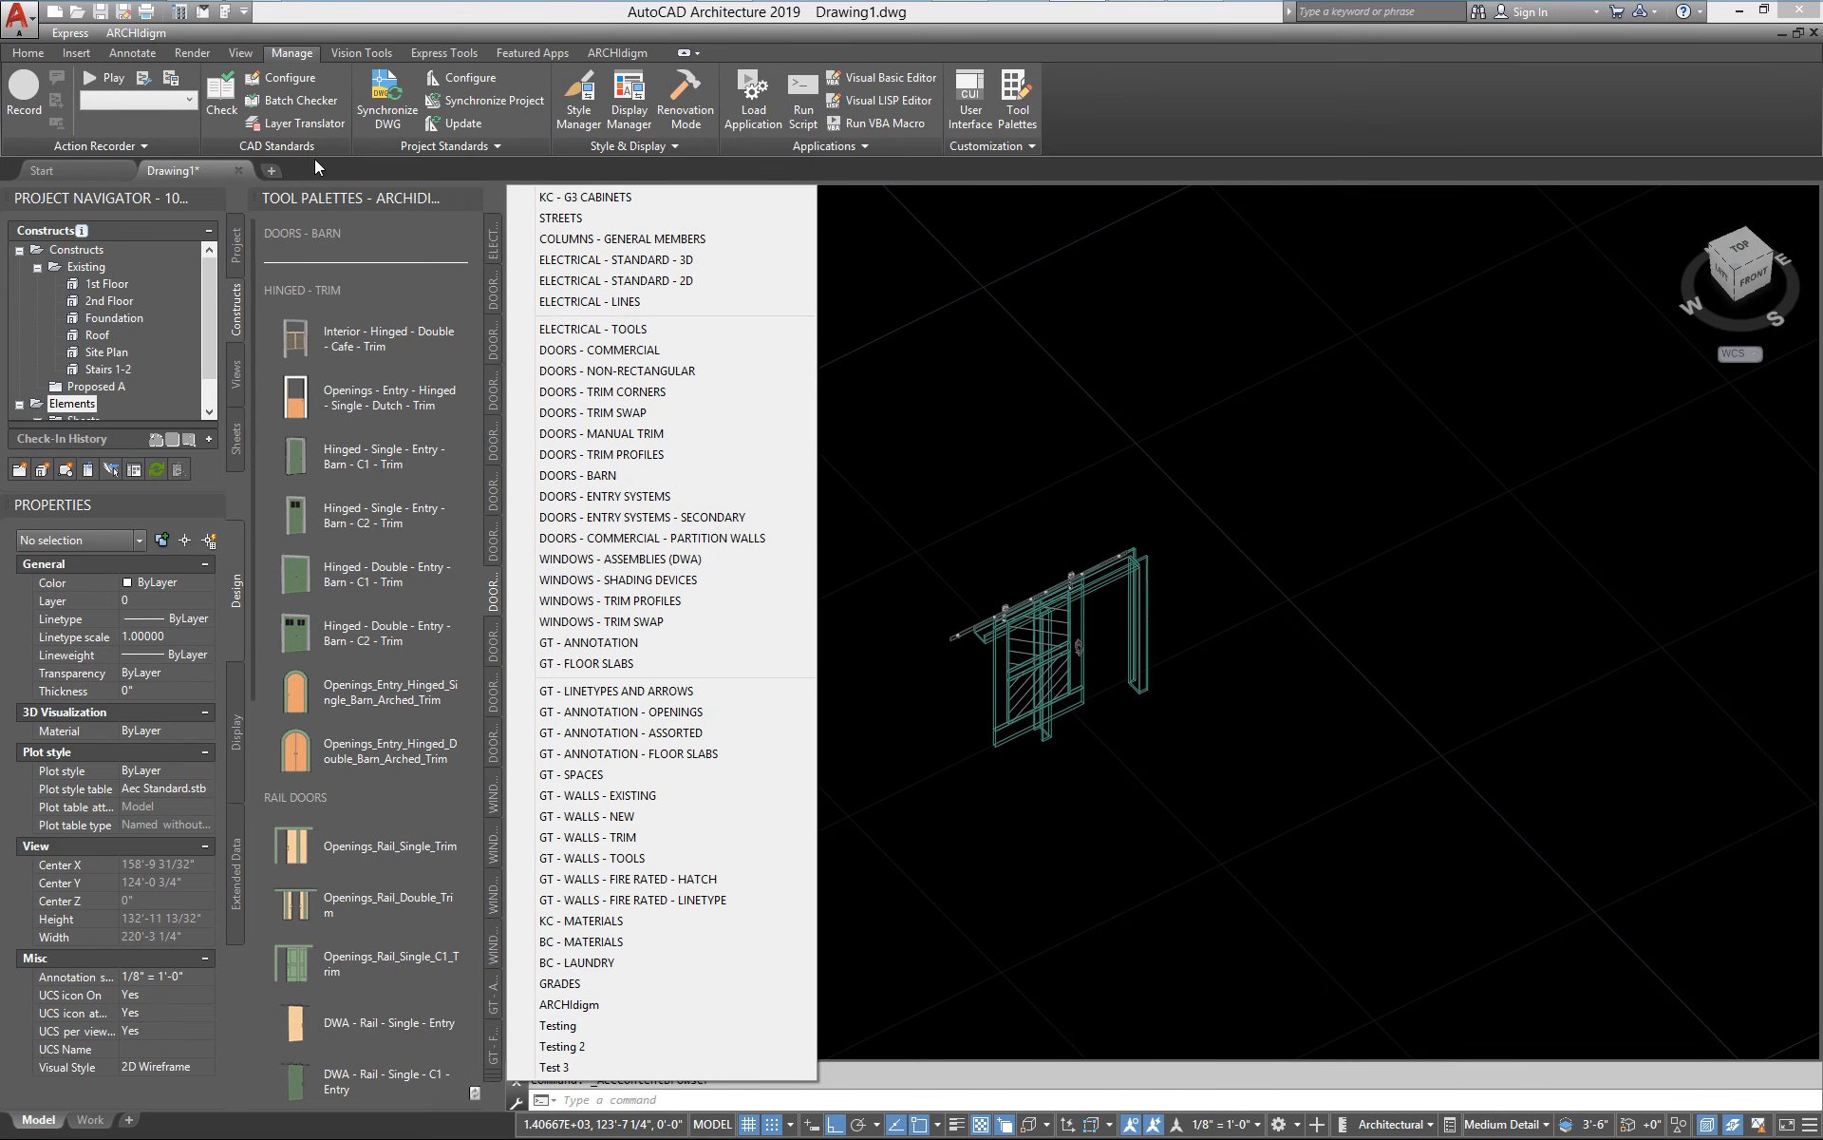
# Create a new tool palette named Test Tools in the ARCHIdigm palette group
pyautogui.rightClick(383, 203)
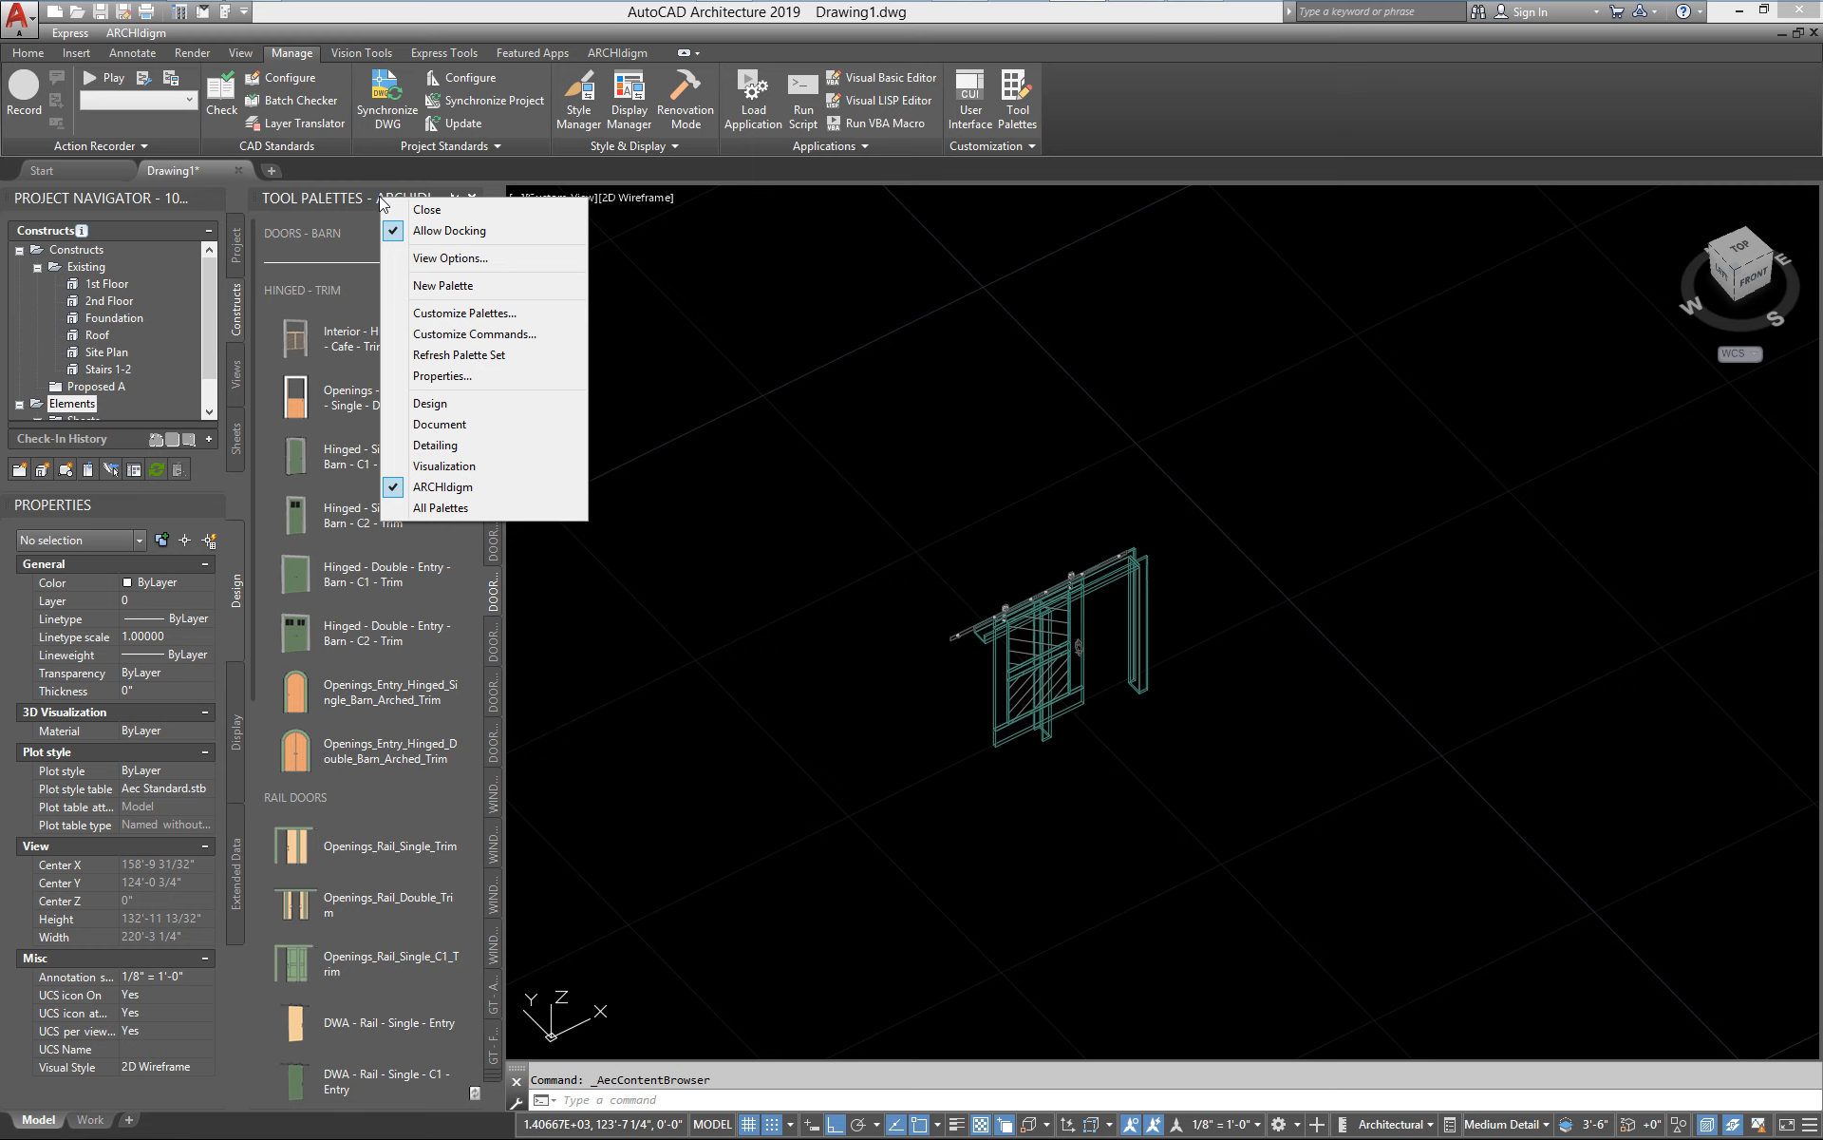
pyautogui.click(437, 286)
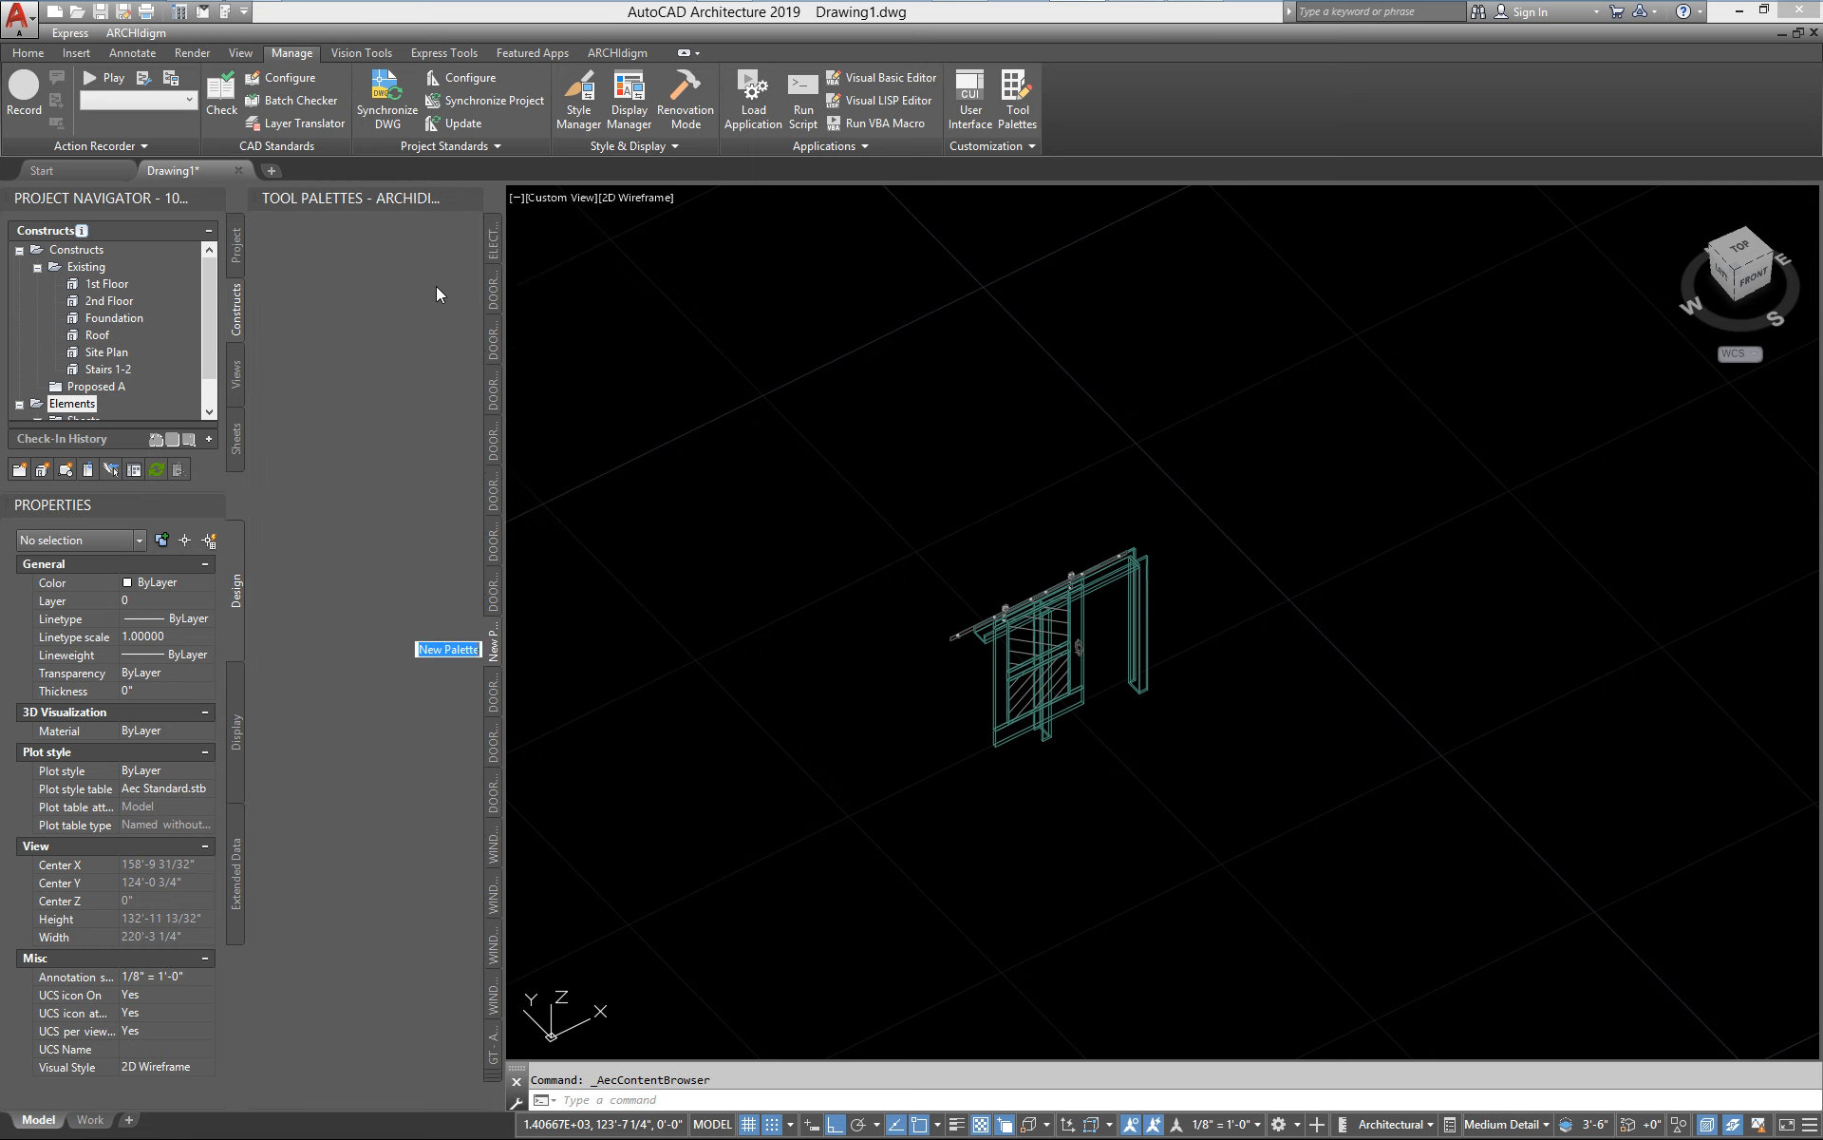
pyautogui.write('Test Tools')
pyautogui.press('Return')
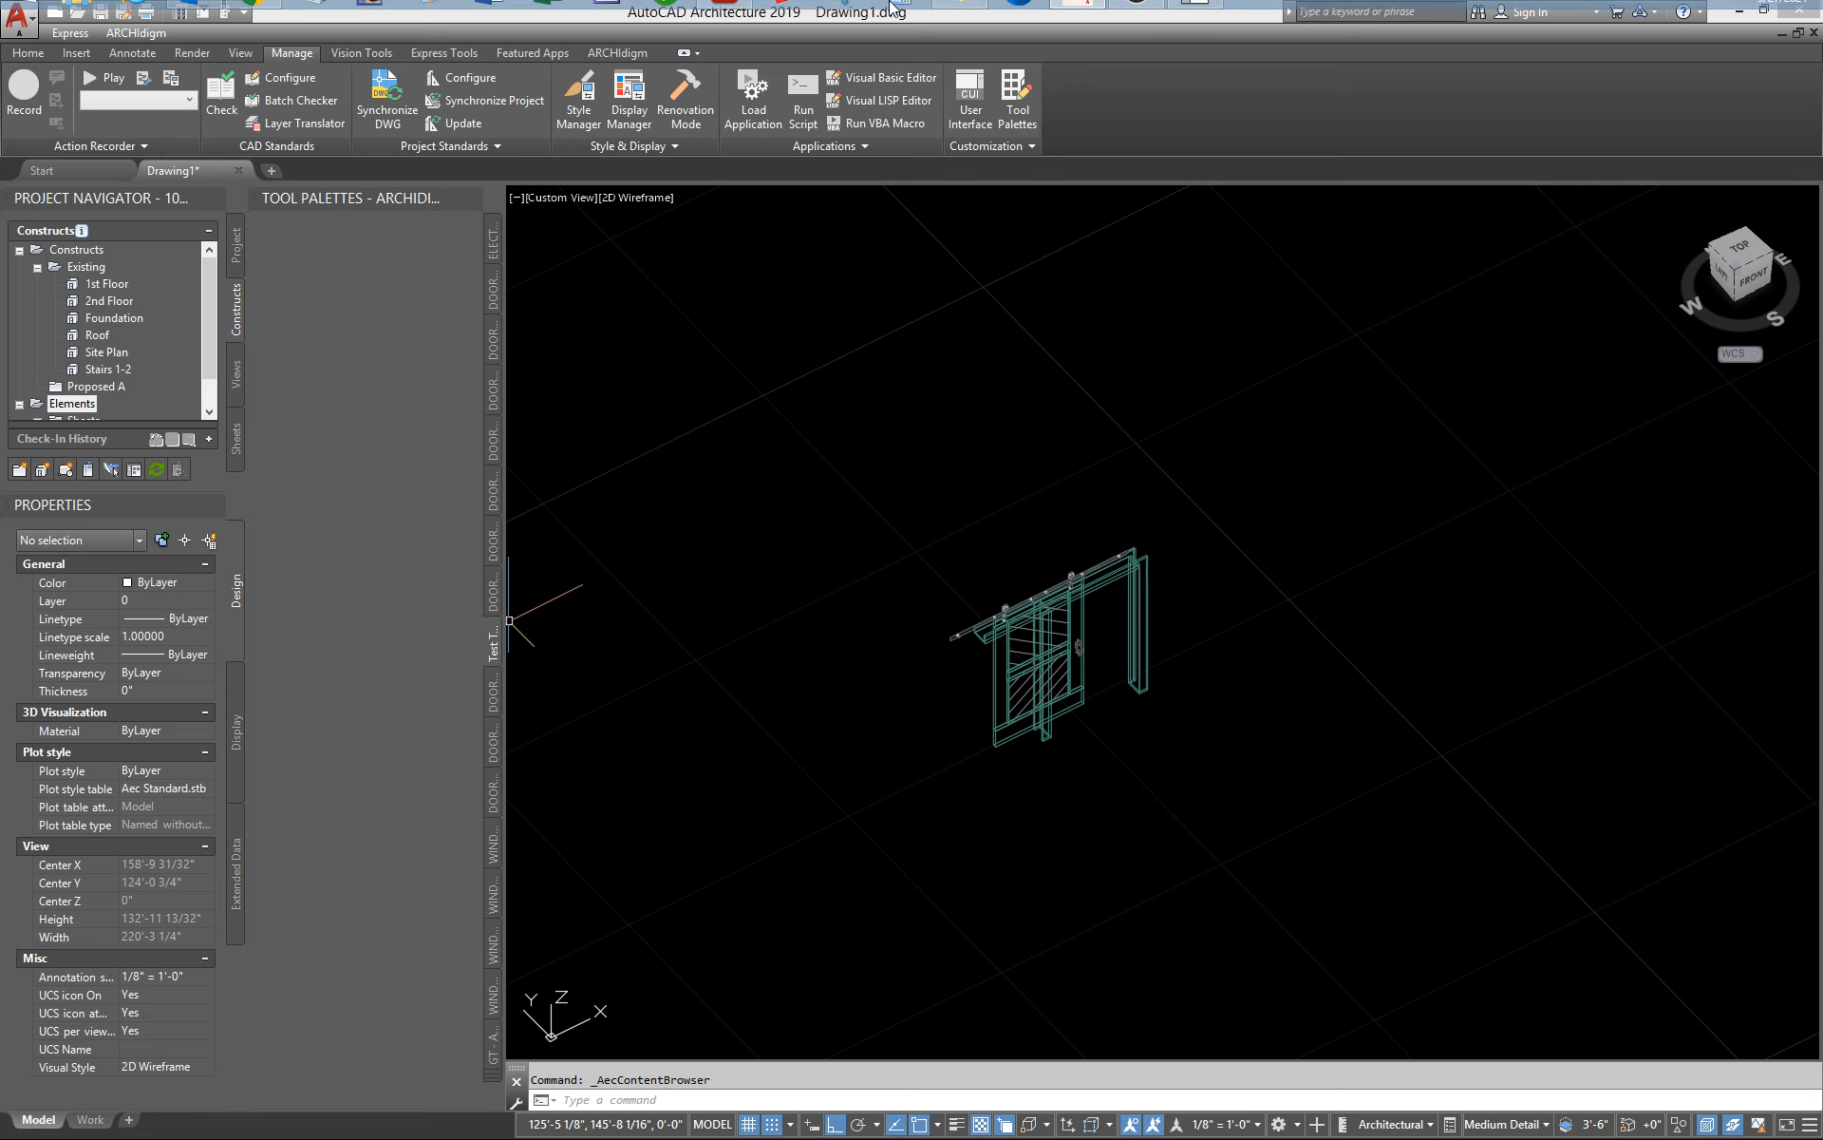
# Add the Interior - Hinged - Single - Trim door from the Content Browser catalog to the Test Tools palette
pyautogui.click(1198, 21)
pyautogui.rightClick(1244, 296)
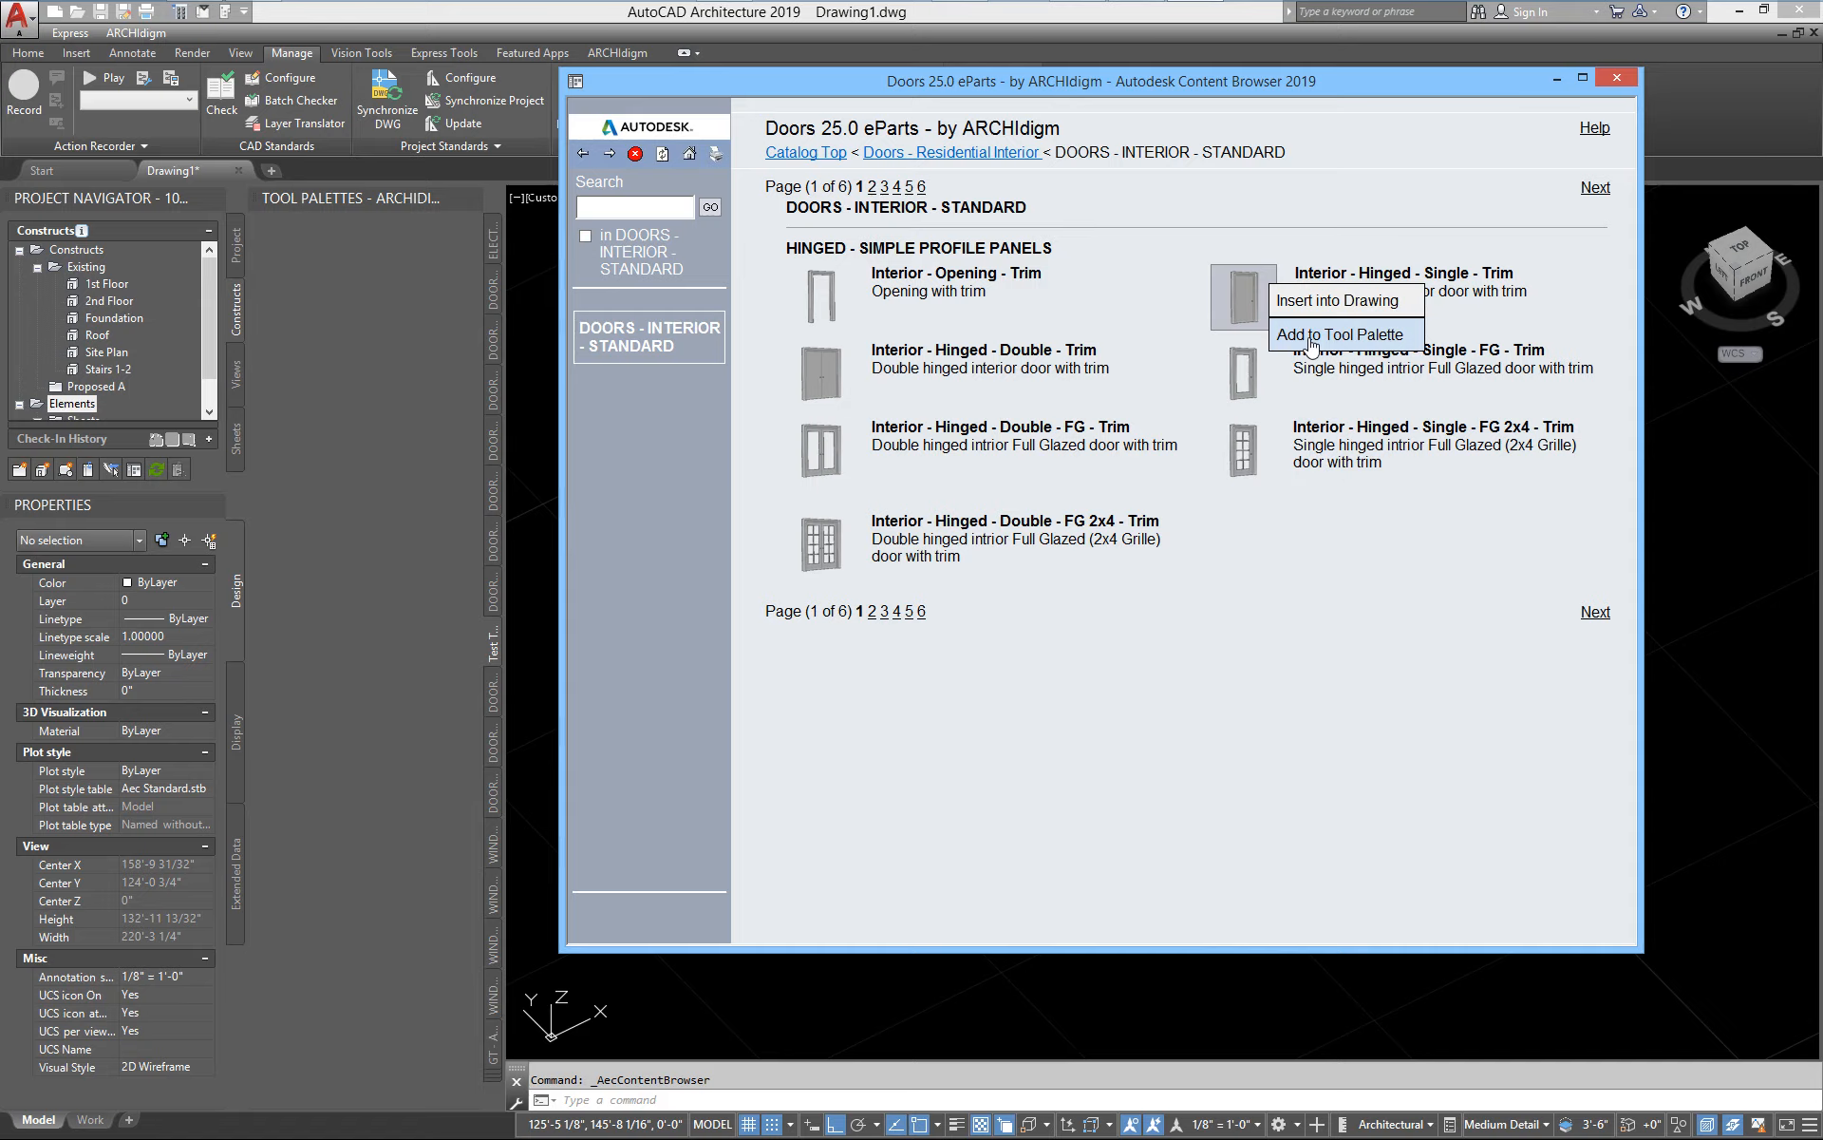
pyautogui.click(1312, 336)
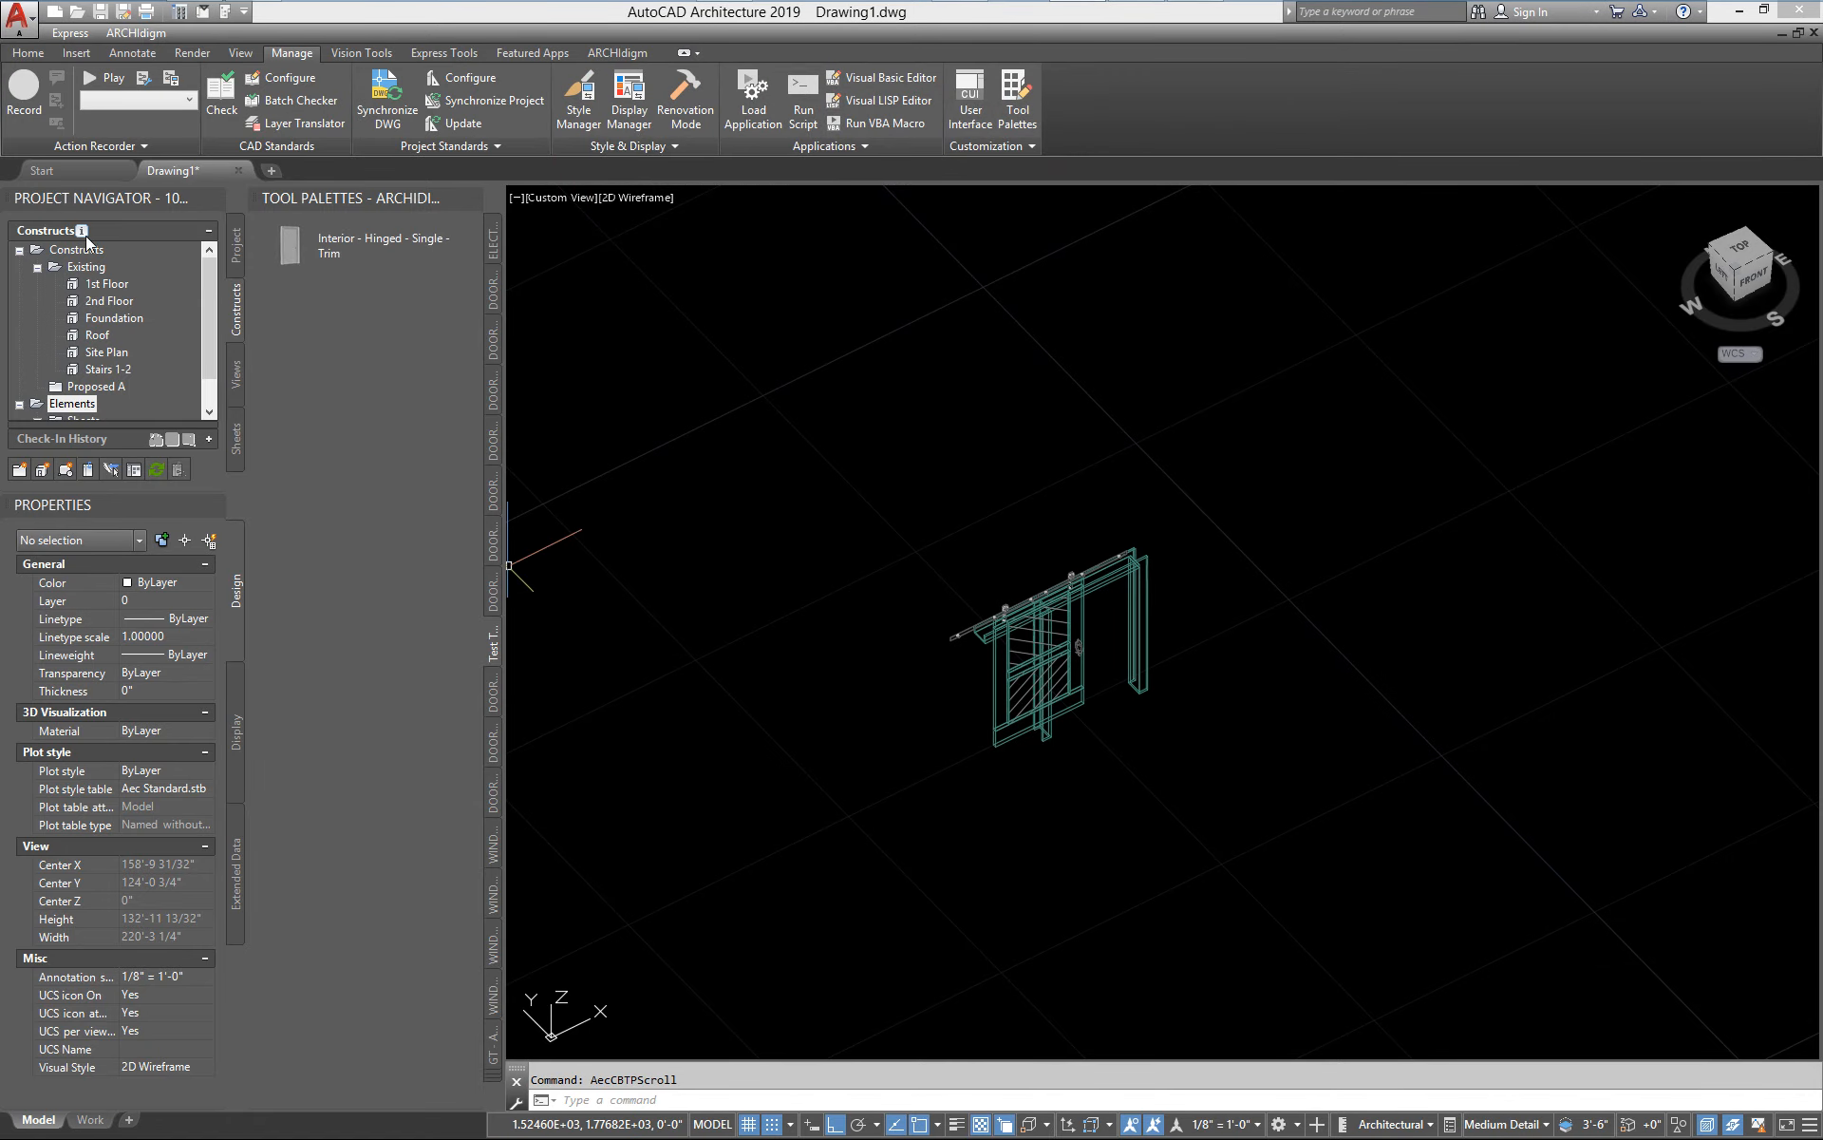
# Disable catalog refreshing in the Interior - Hinged - Single - Trim tool's properties, and widen the dialog to show the full style location path
pyautogui.rightClick(300, 246)
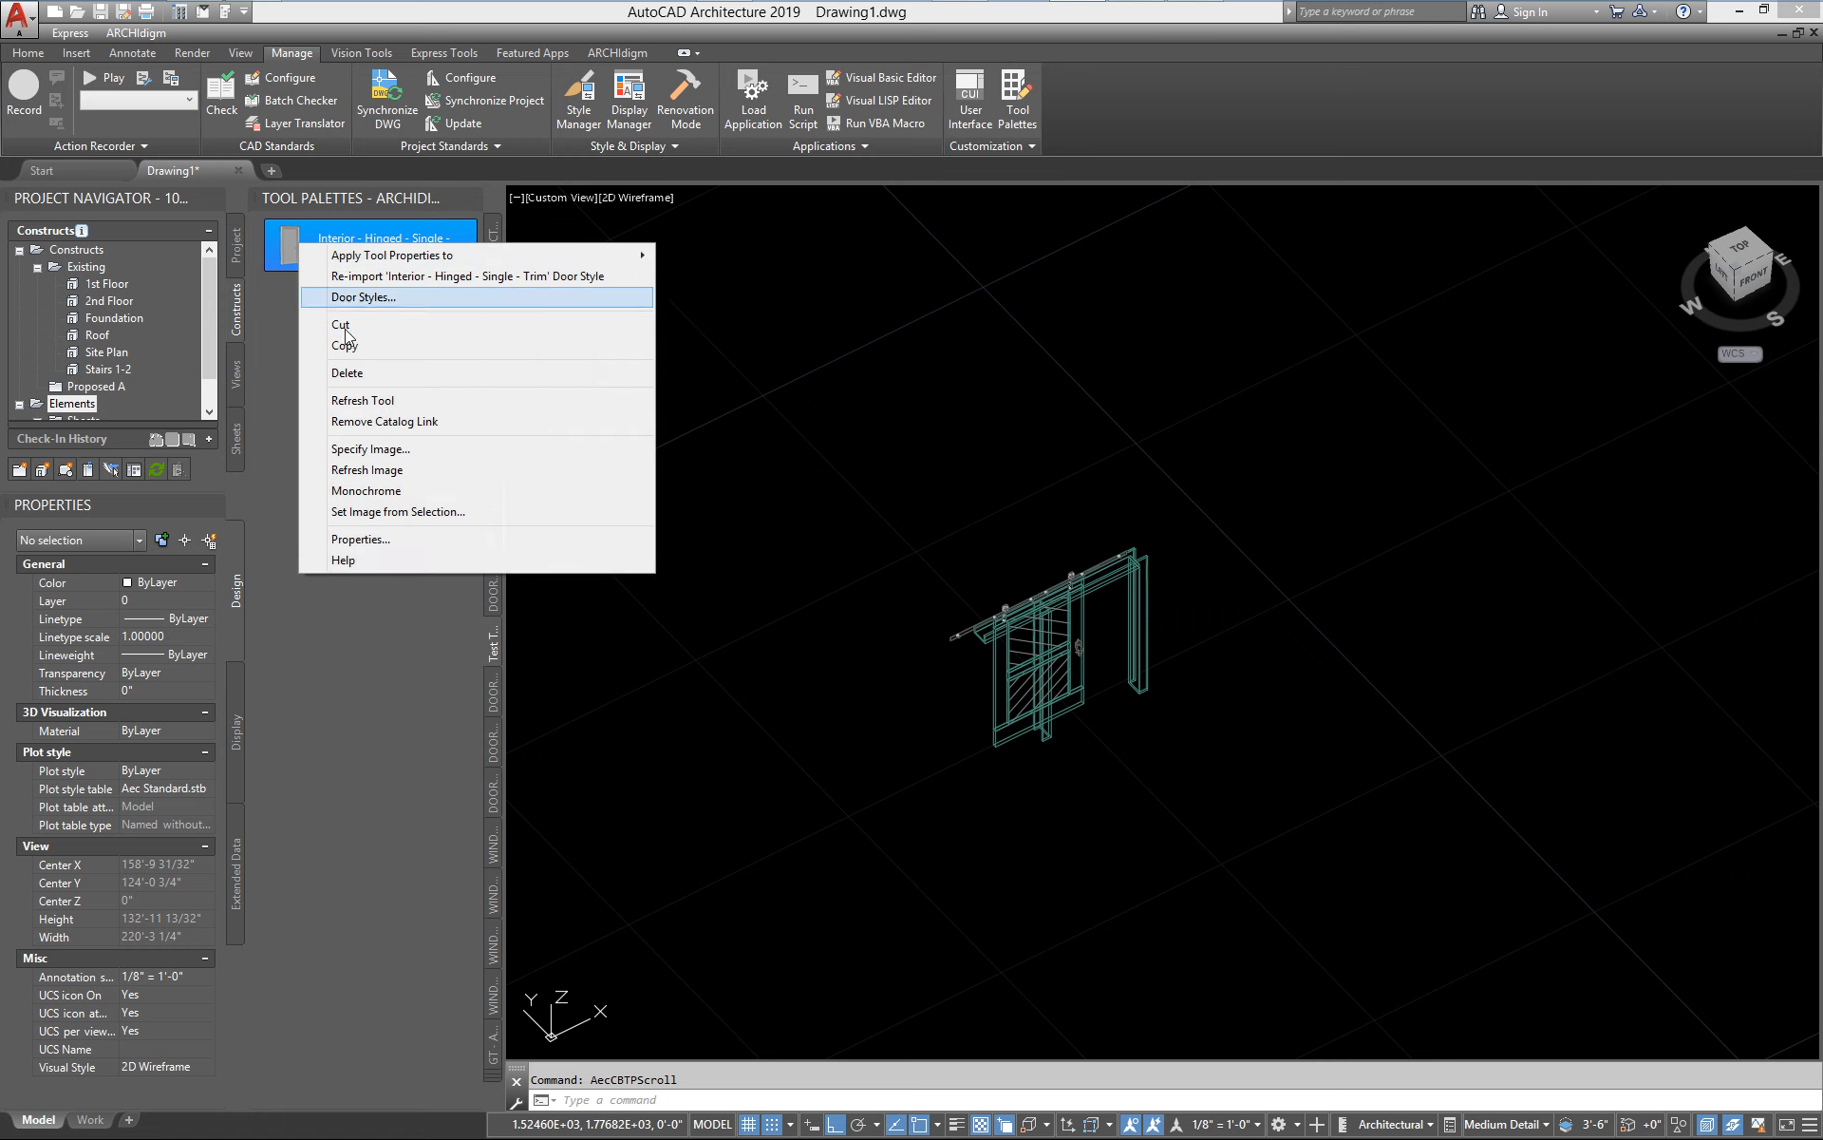
pyautogui.click(367, 540)
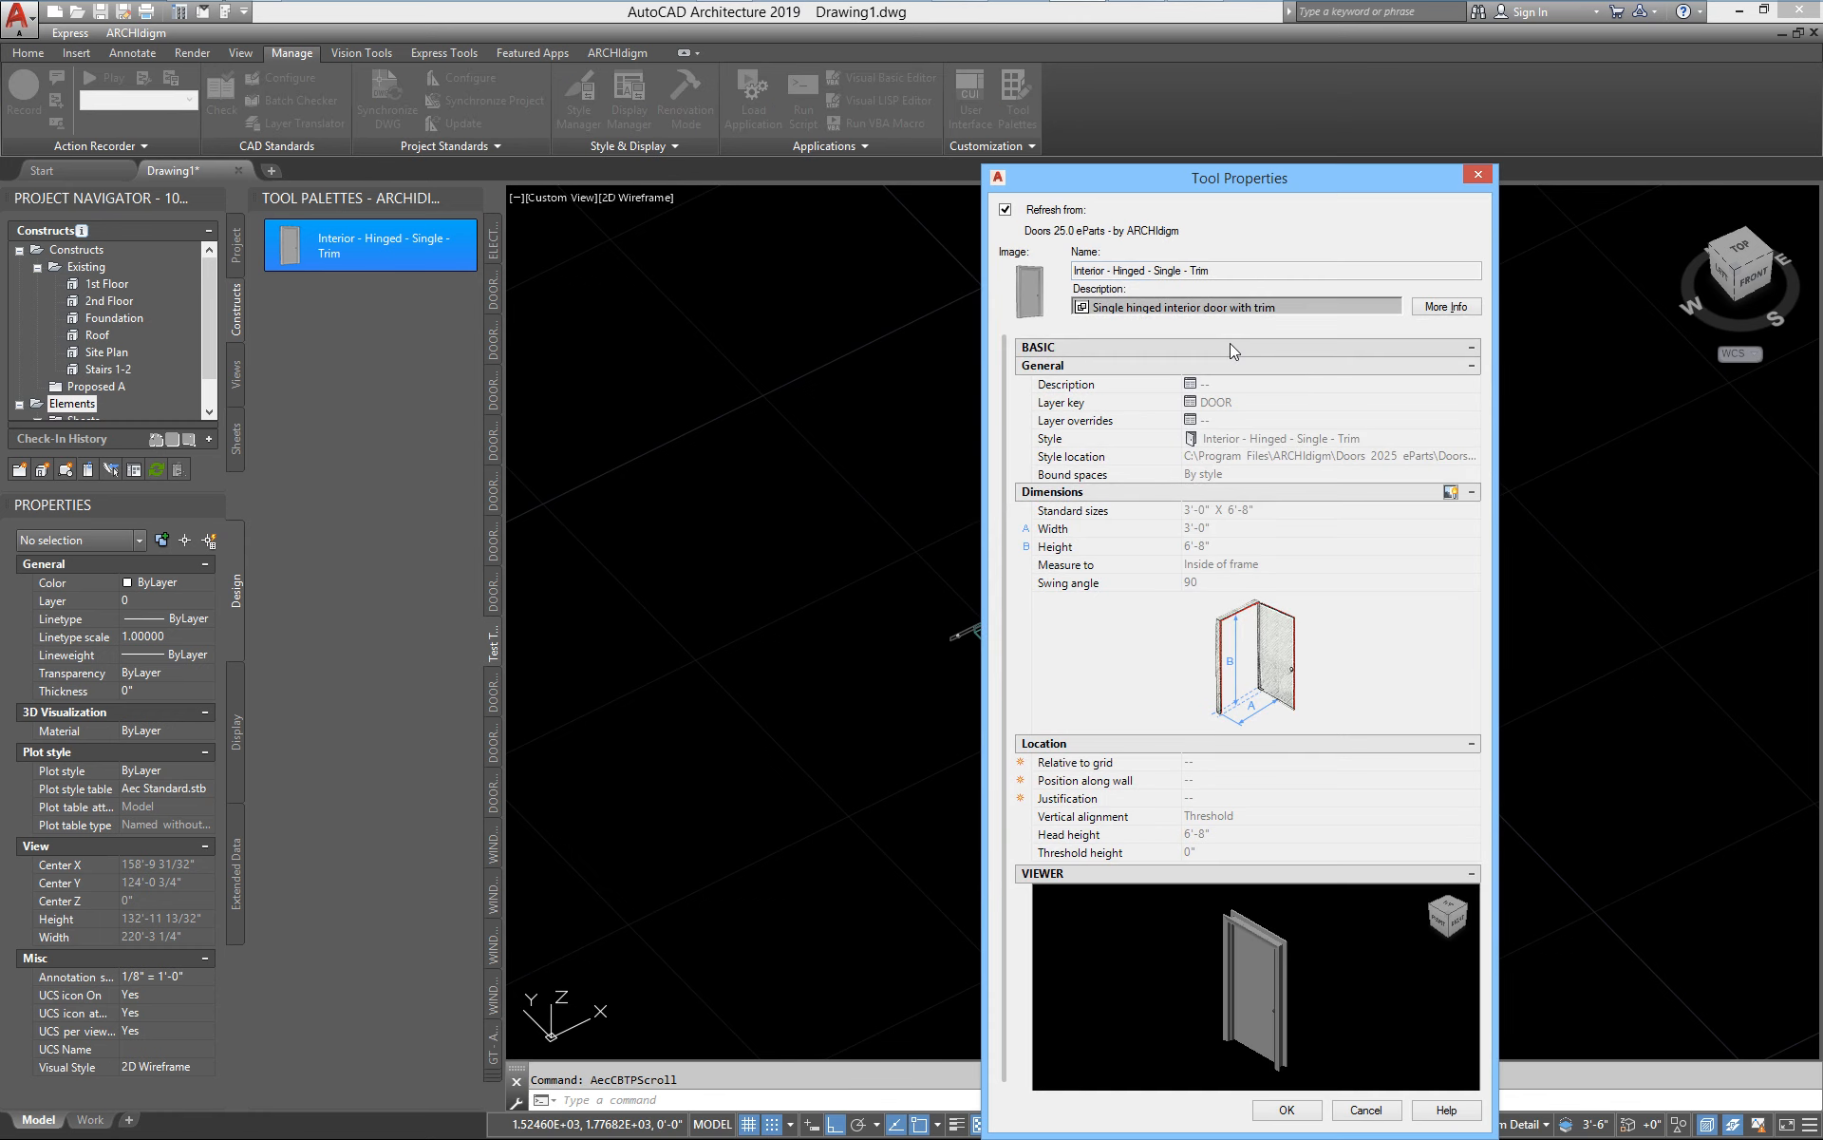
pyautogui.moveTo(1130, 190); pyautogui.dragTo(831, 91)
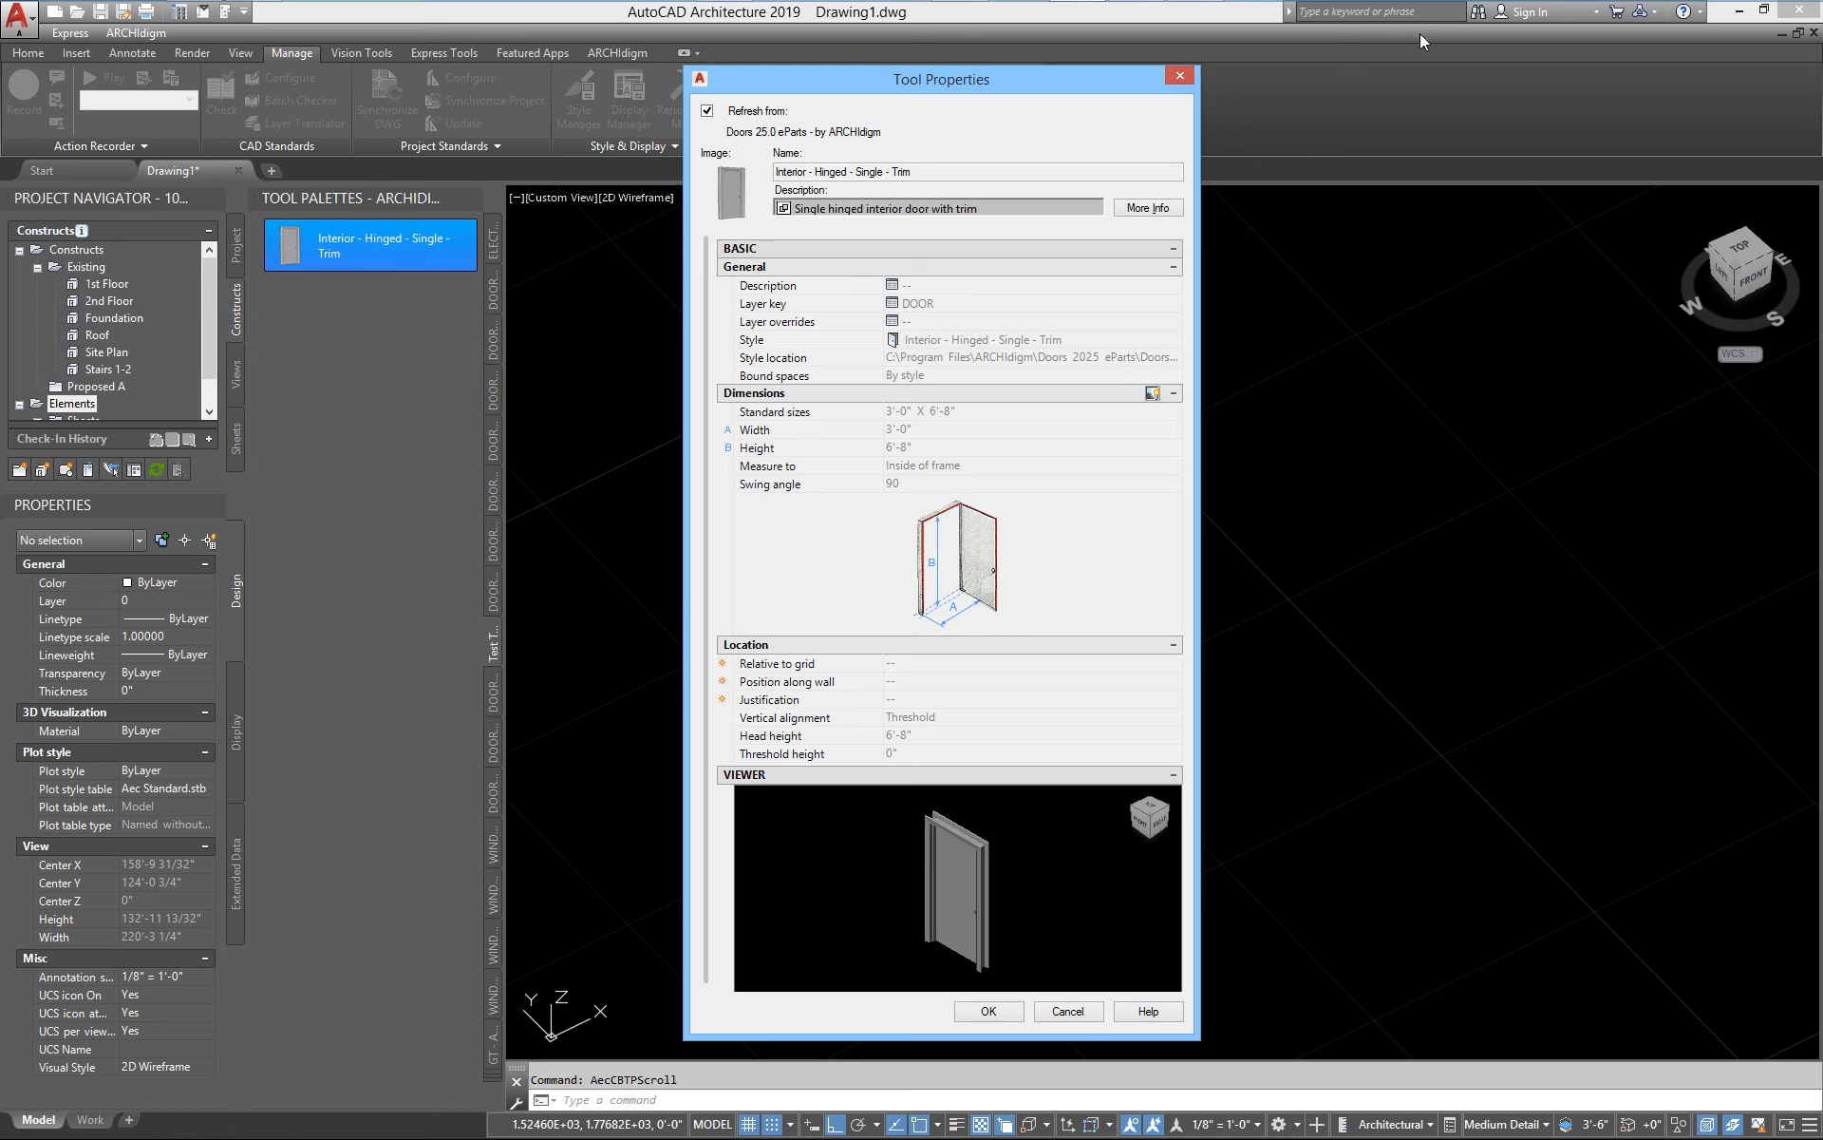
pyautogui.click(706, 111)
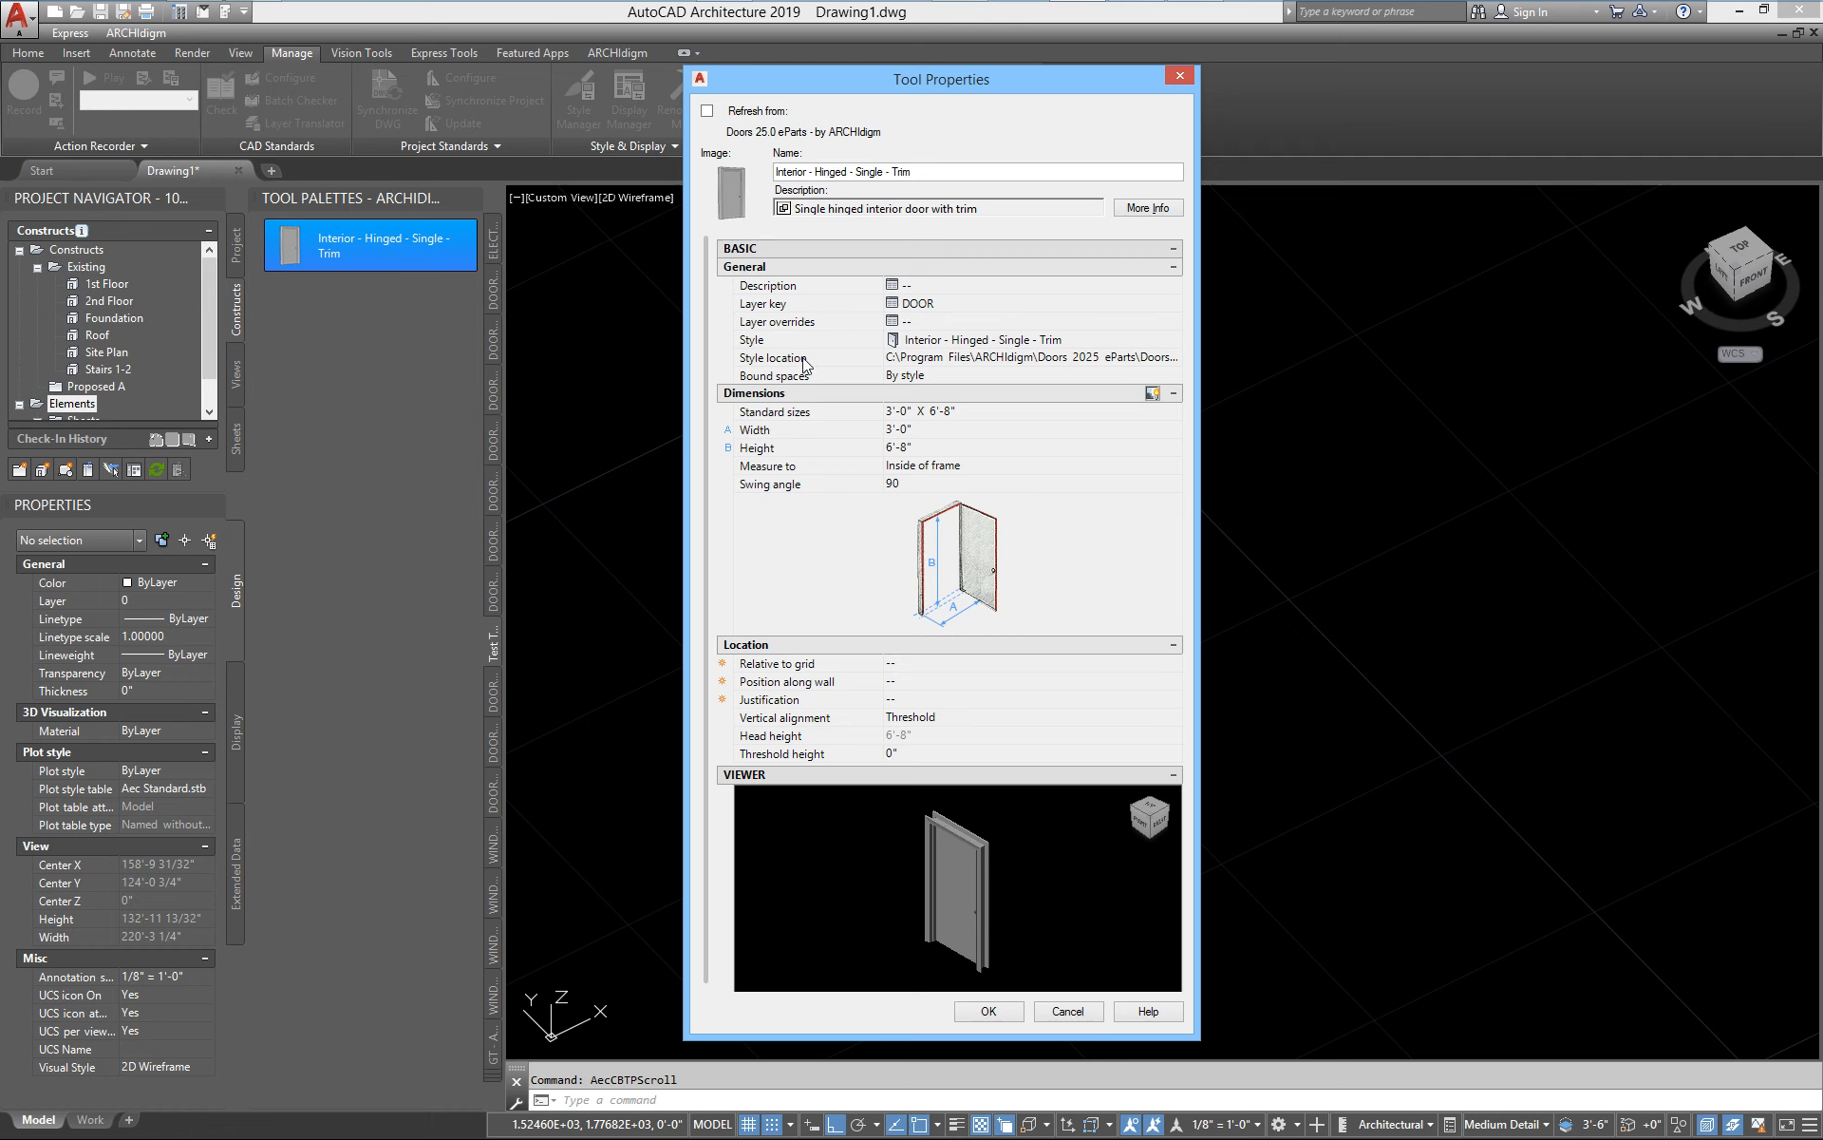
pyautogui.moveTo(1195, 331); pyautogui.dragTo(1349, 329)
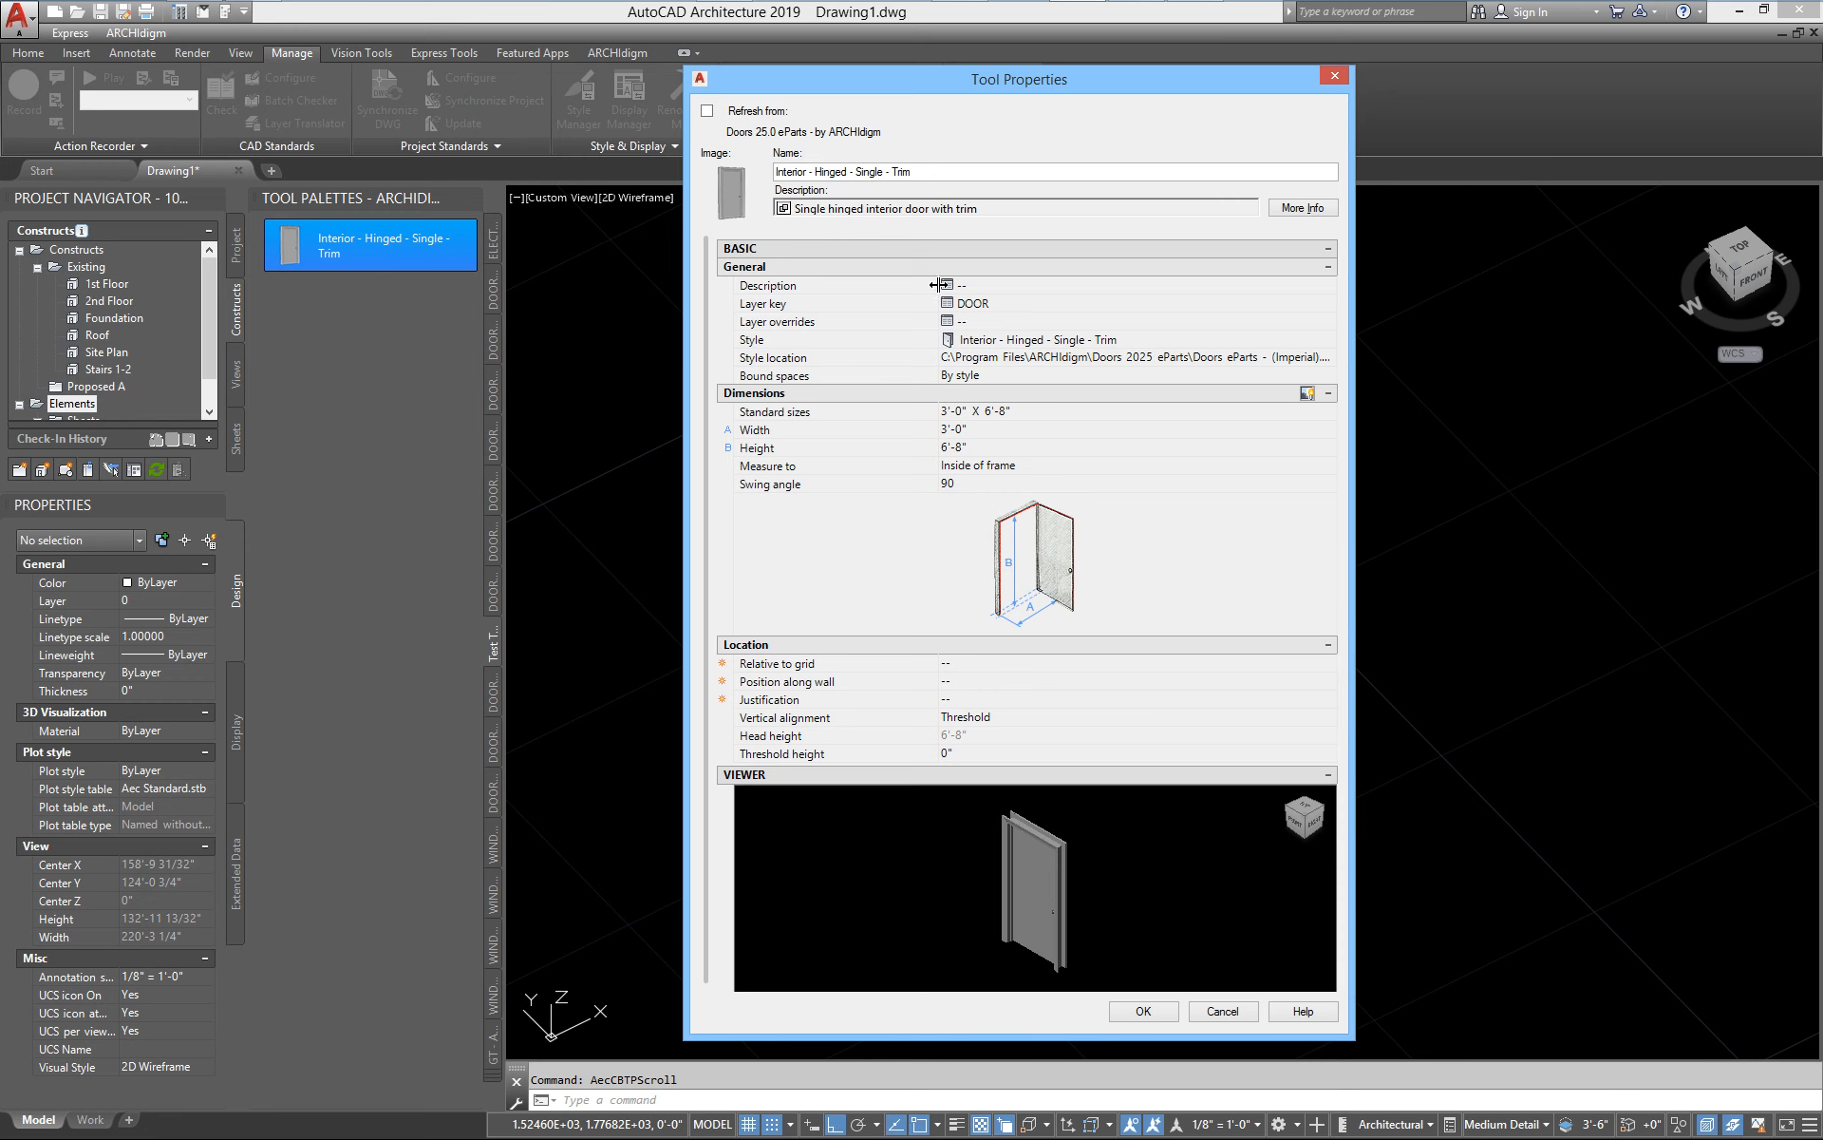
pyautogui.moveTo(935, 290); pyautogui.dragTo(863, 294)
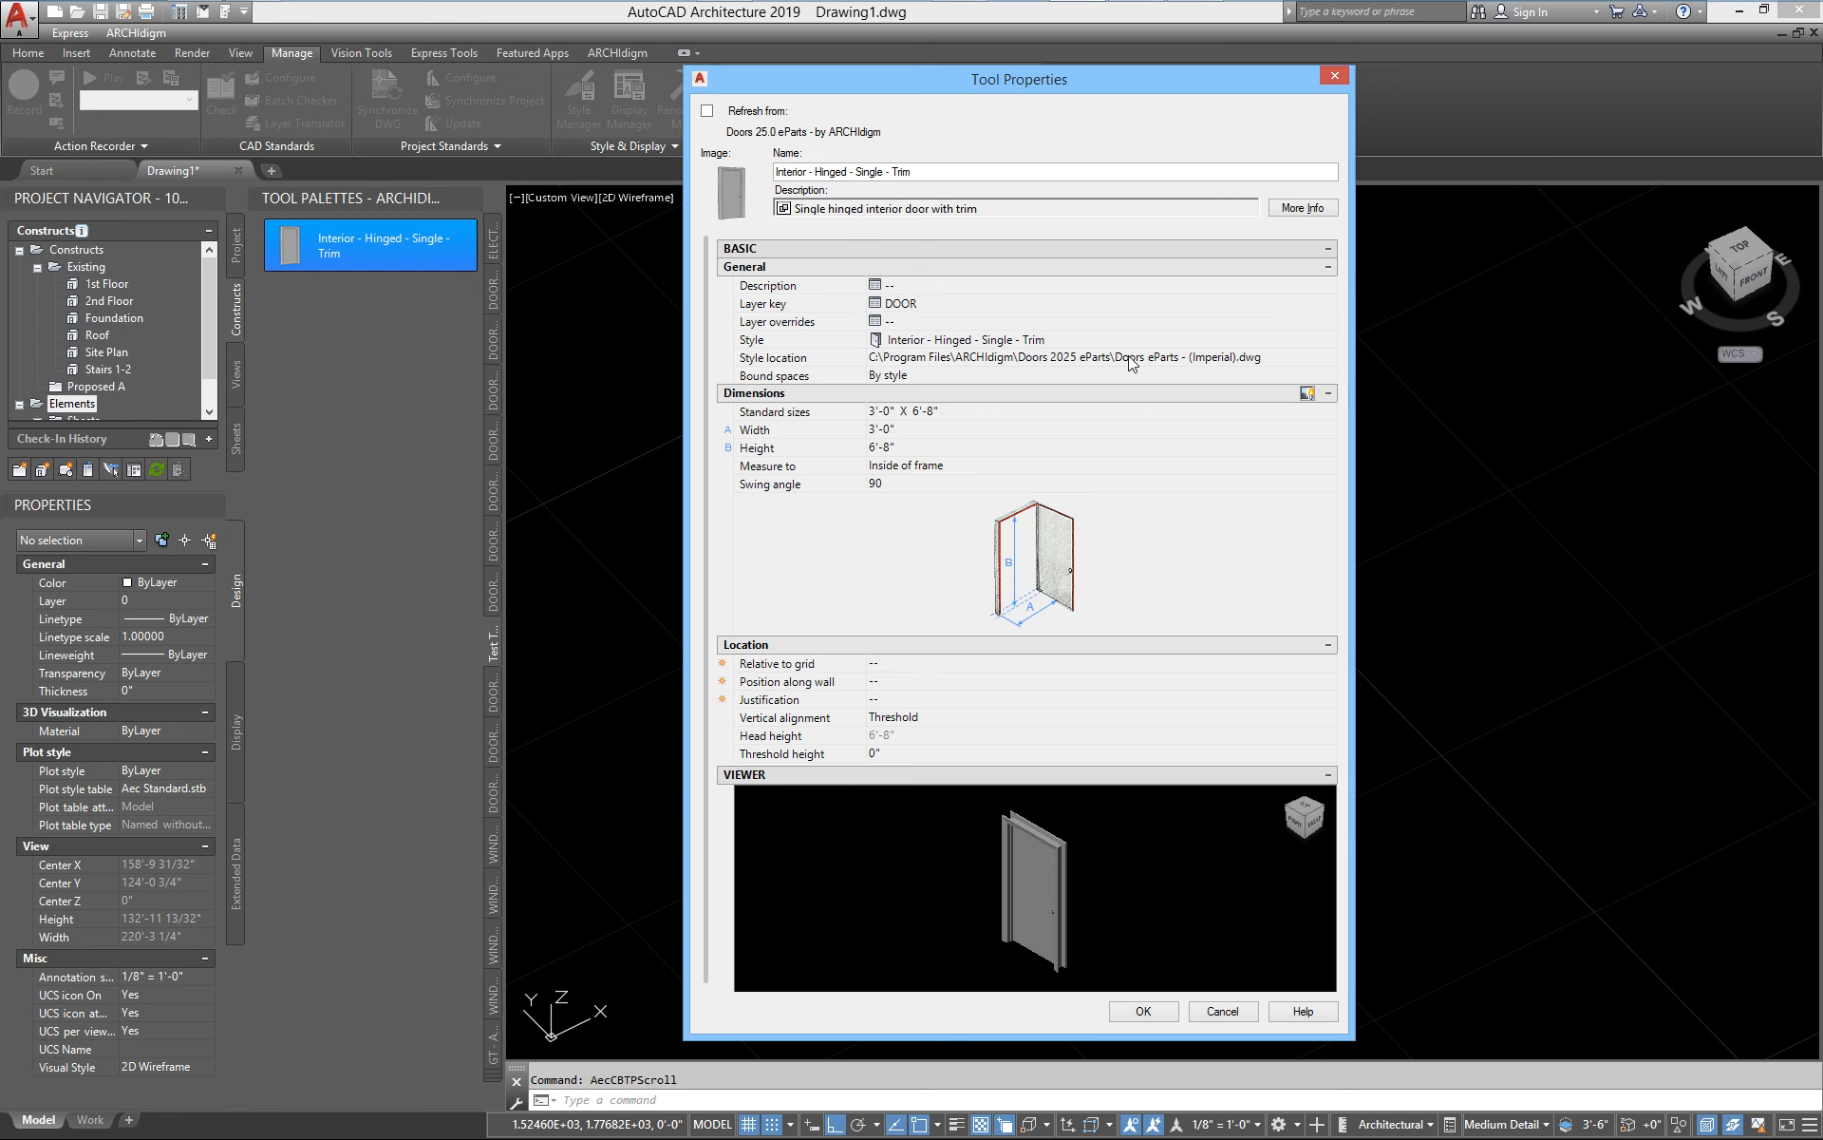
# Browse for the tool's style location and select Doors eParts - (Imperial).dwg in the Doors 2025 eParts folder
pyautogui.click(1309, 359)
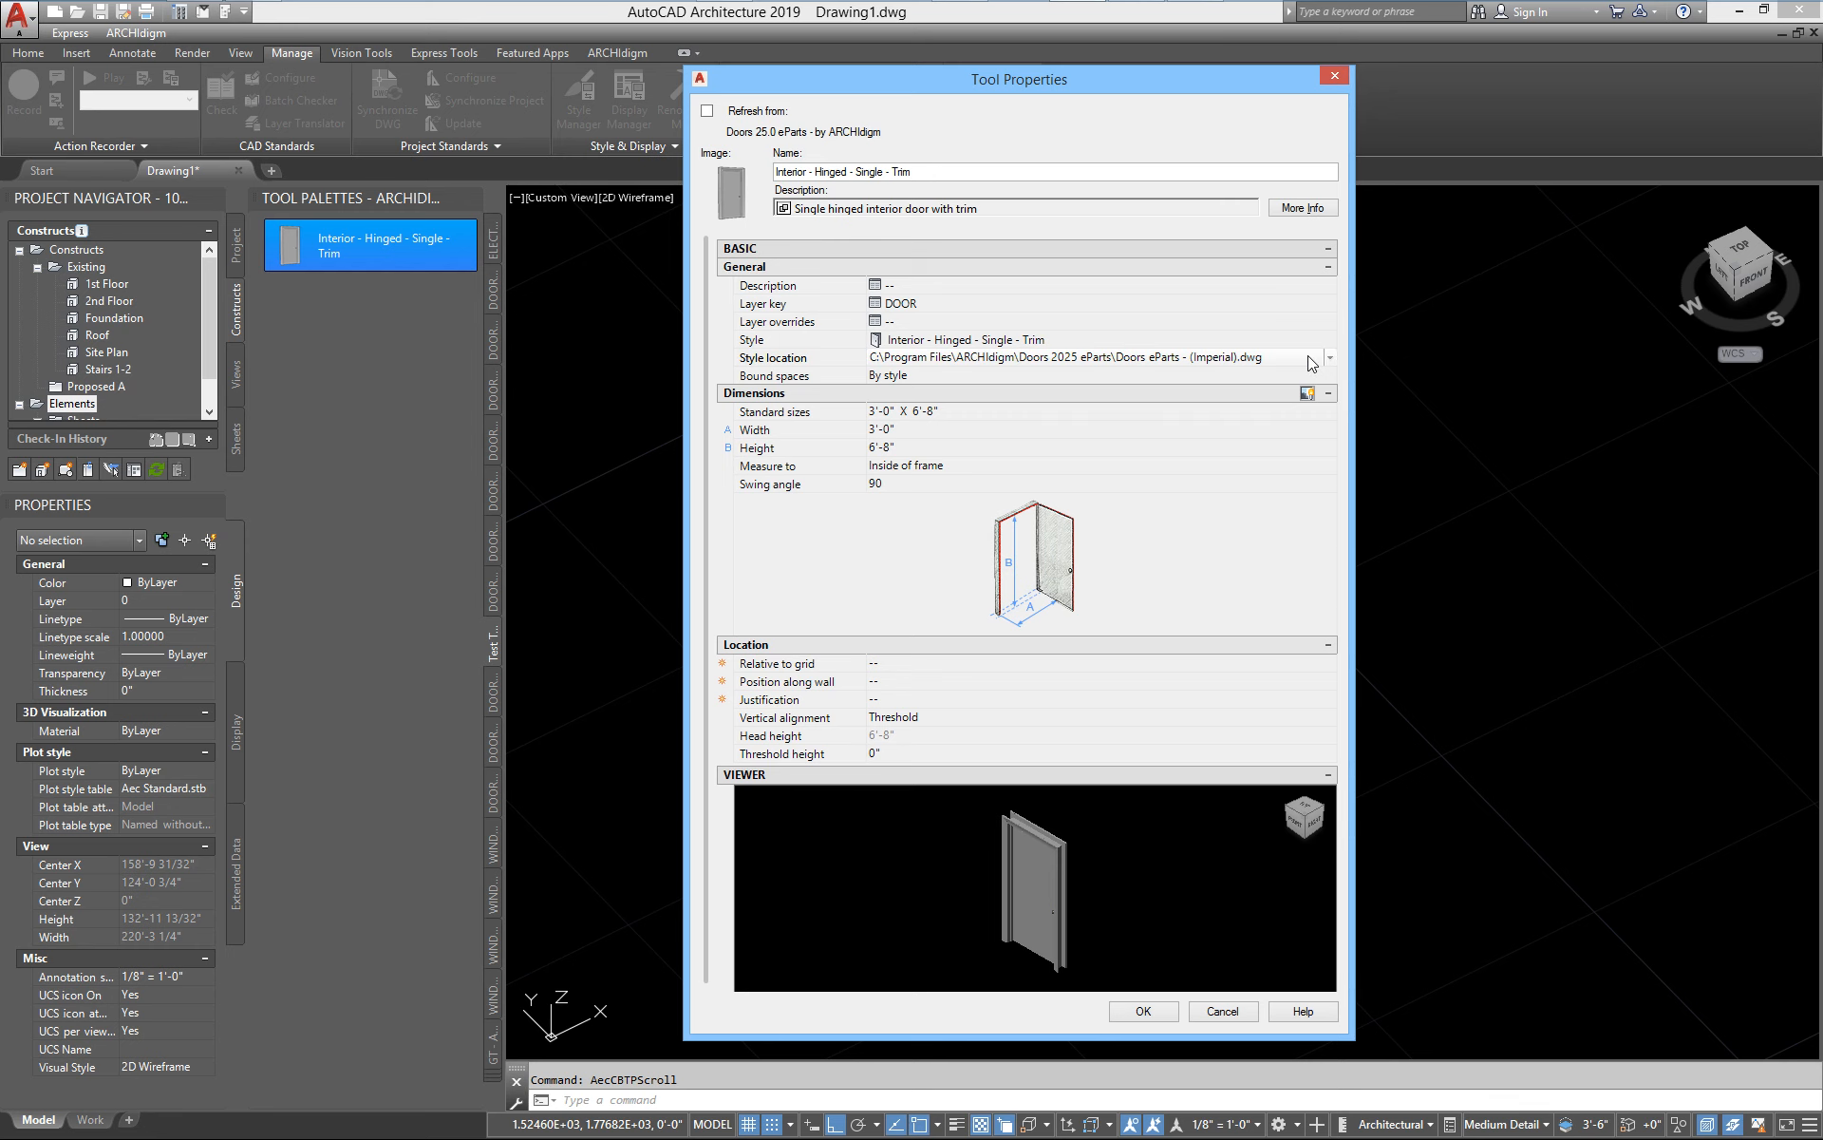
pyautogui.click(1309, 357)
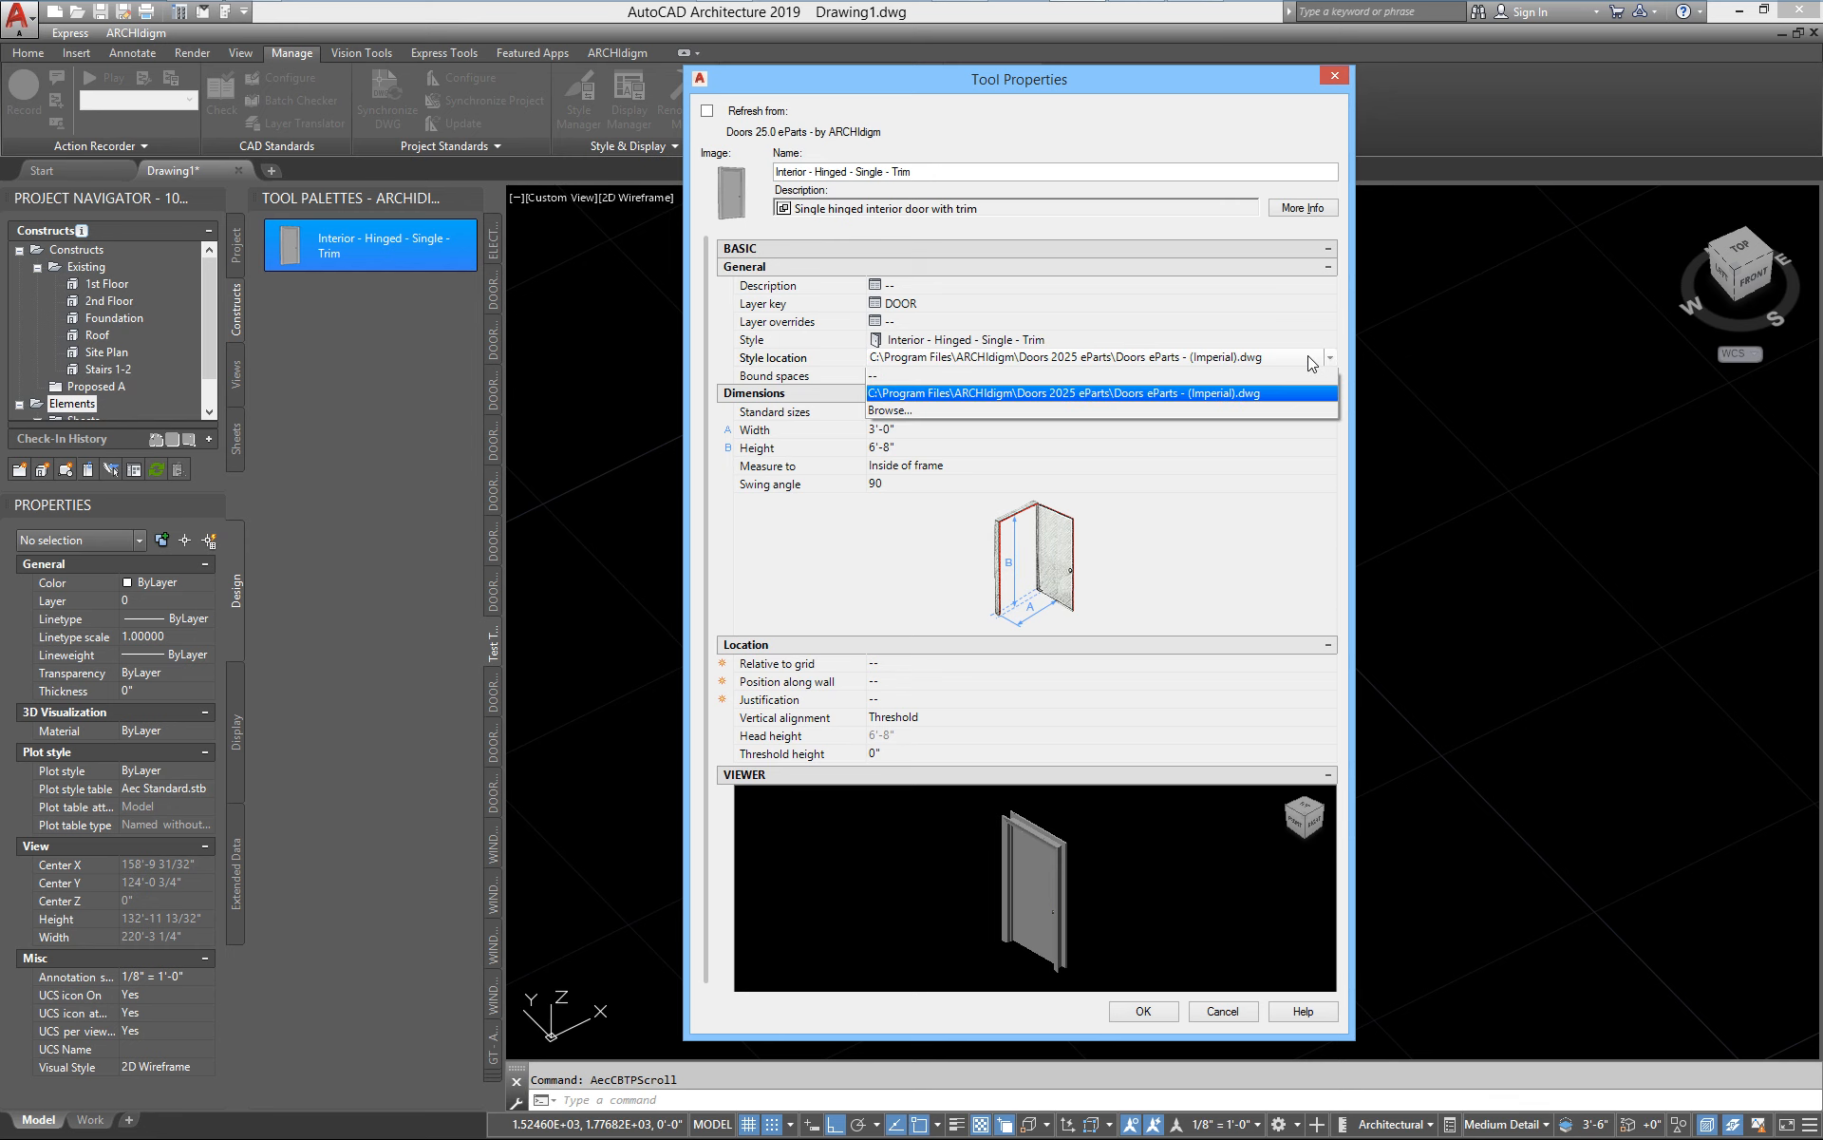
pyautogui.click(1010, 408)
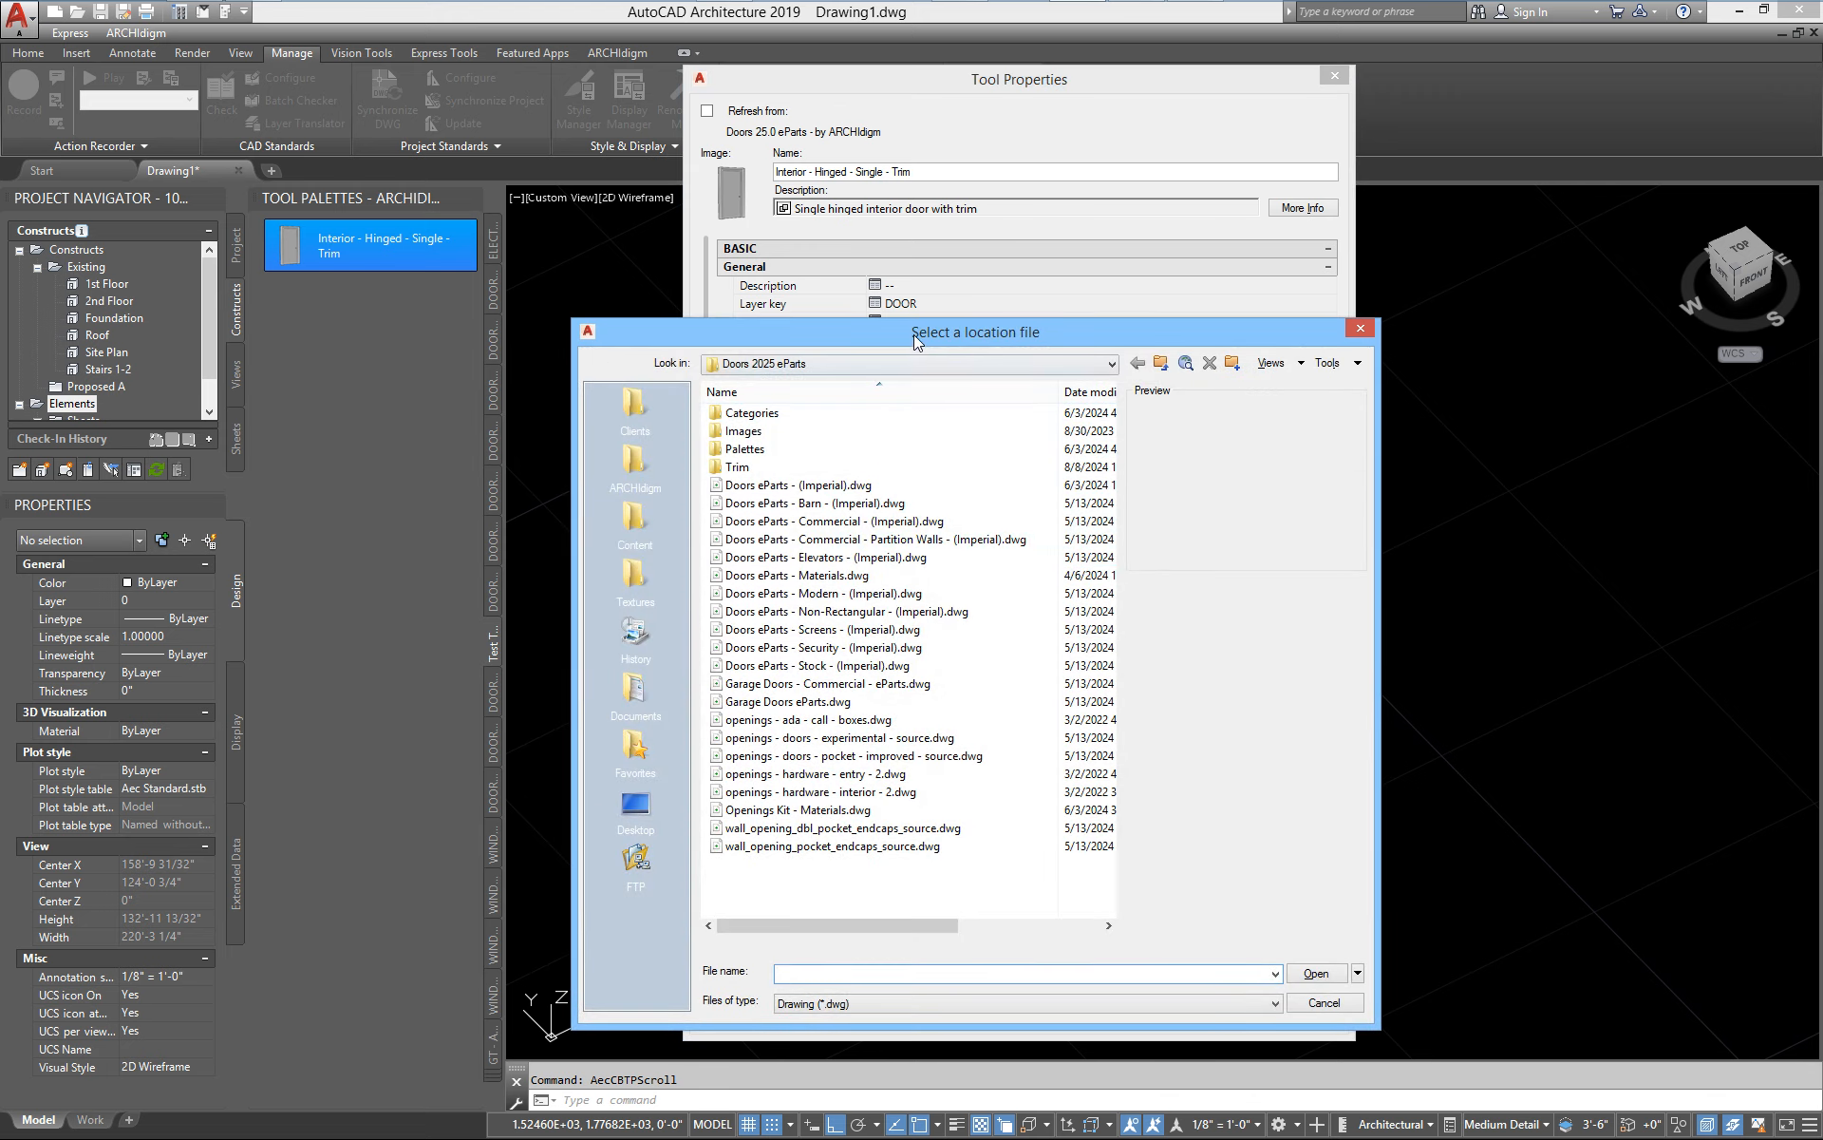
pyautogui.moveTo(914, 334); pyautogui.dragTo(929, 376)
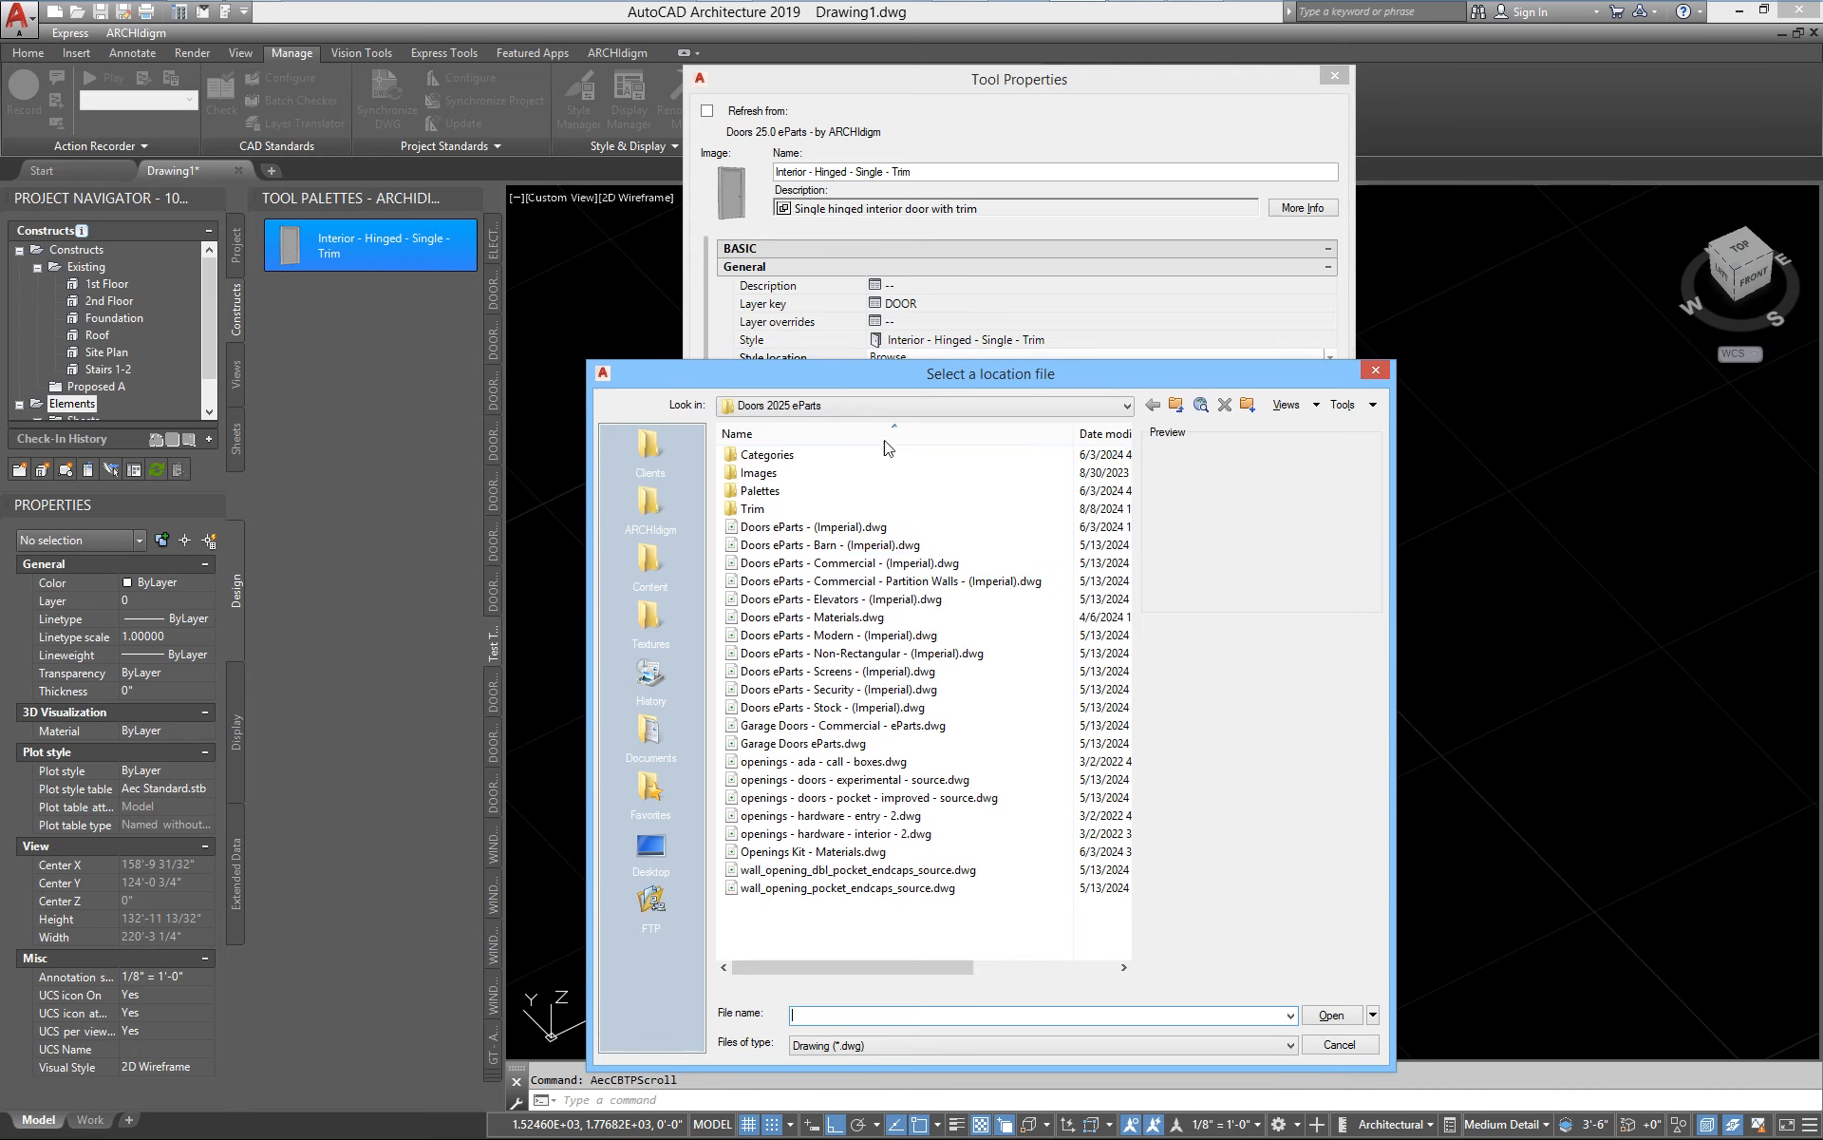
pyautogui.doubleClick(762, 528)
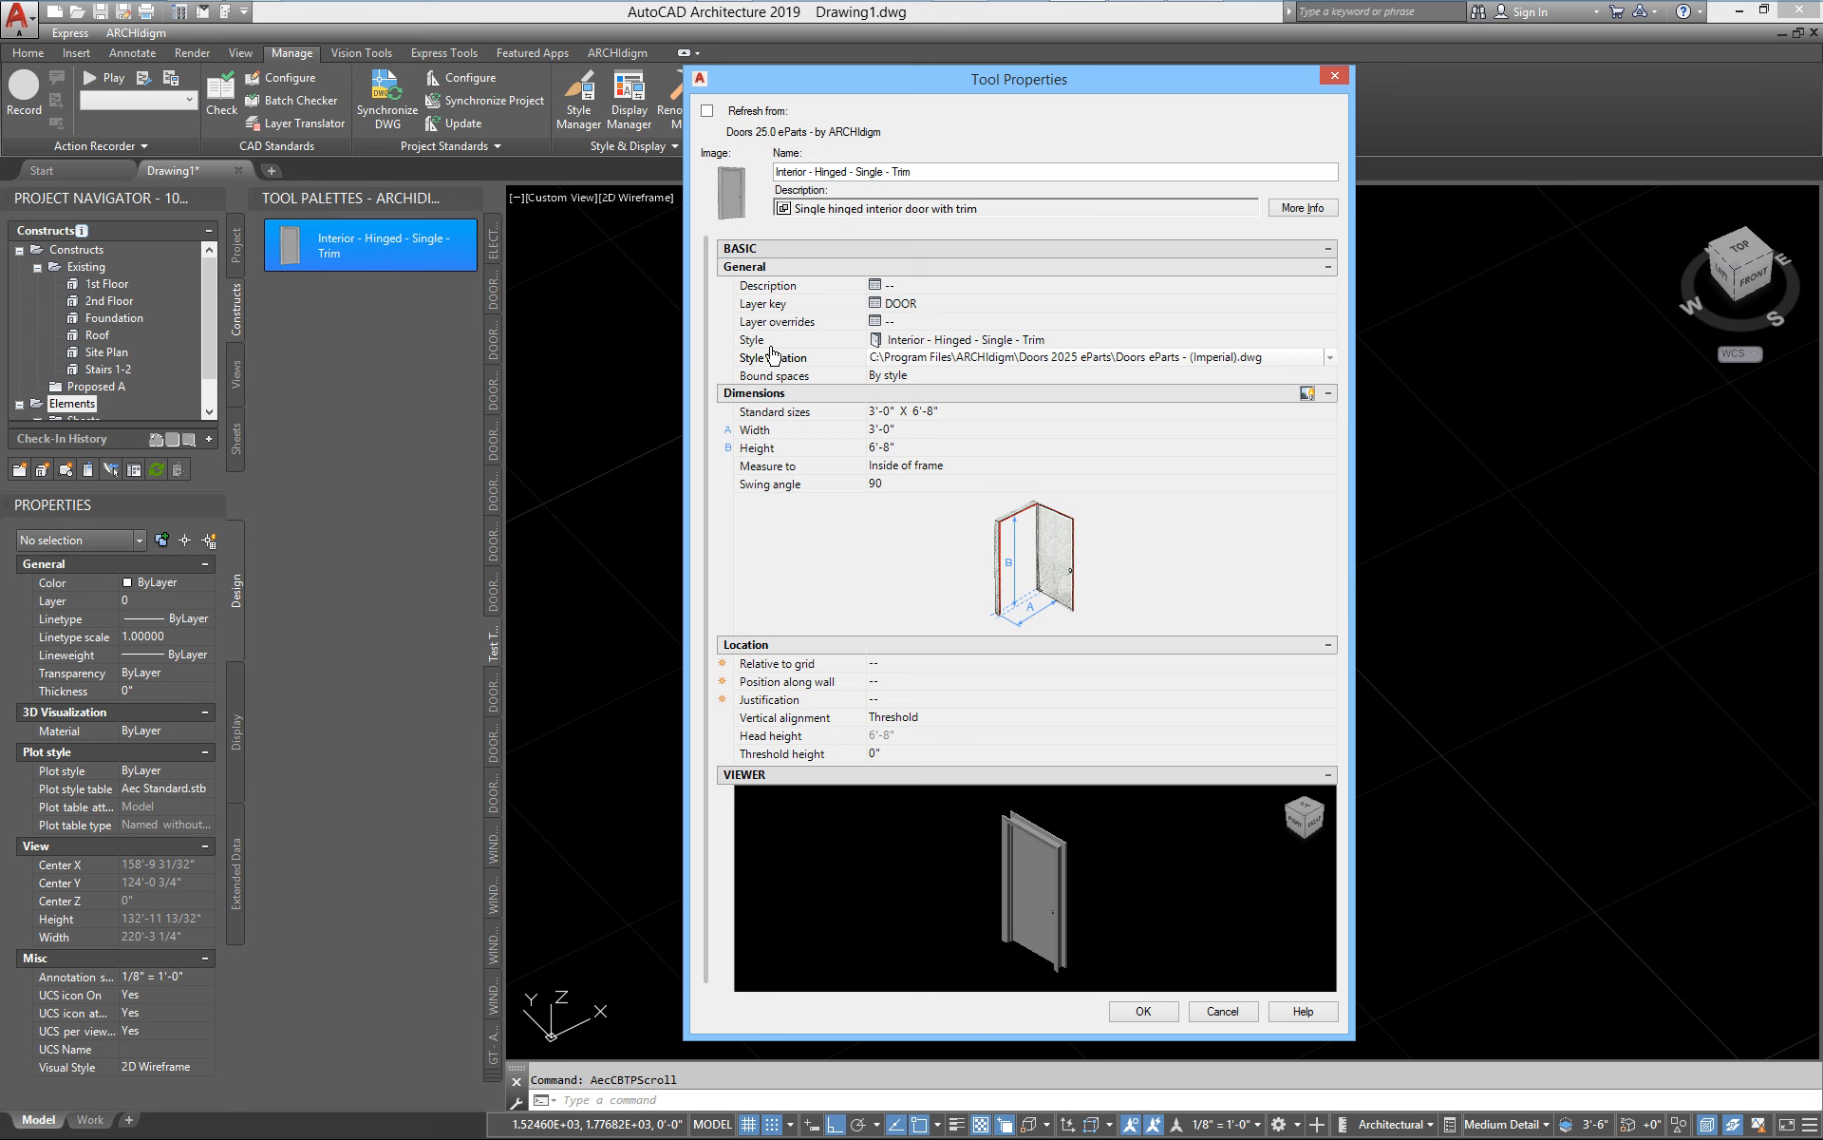
# Look through the door styles available for the tool and set its style to the unspecified "--" entry
pyautogui.click(1057, 342)
pyautogui.scroll(10, 1092, 460)
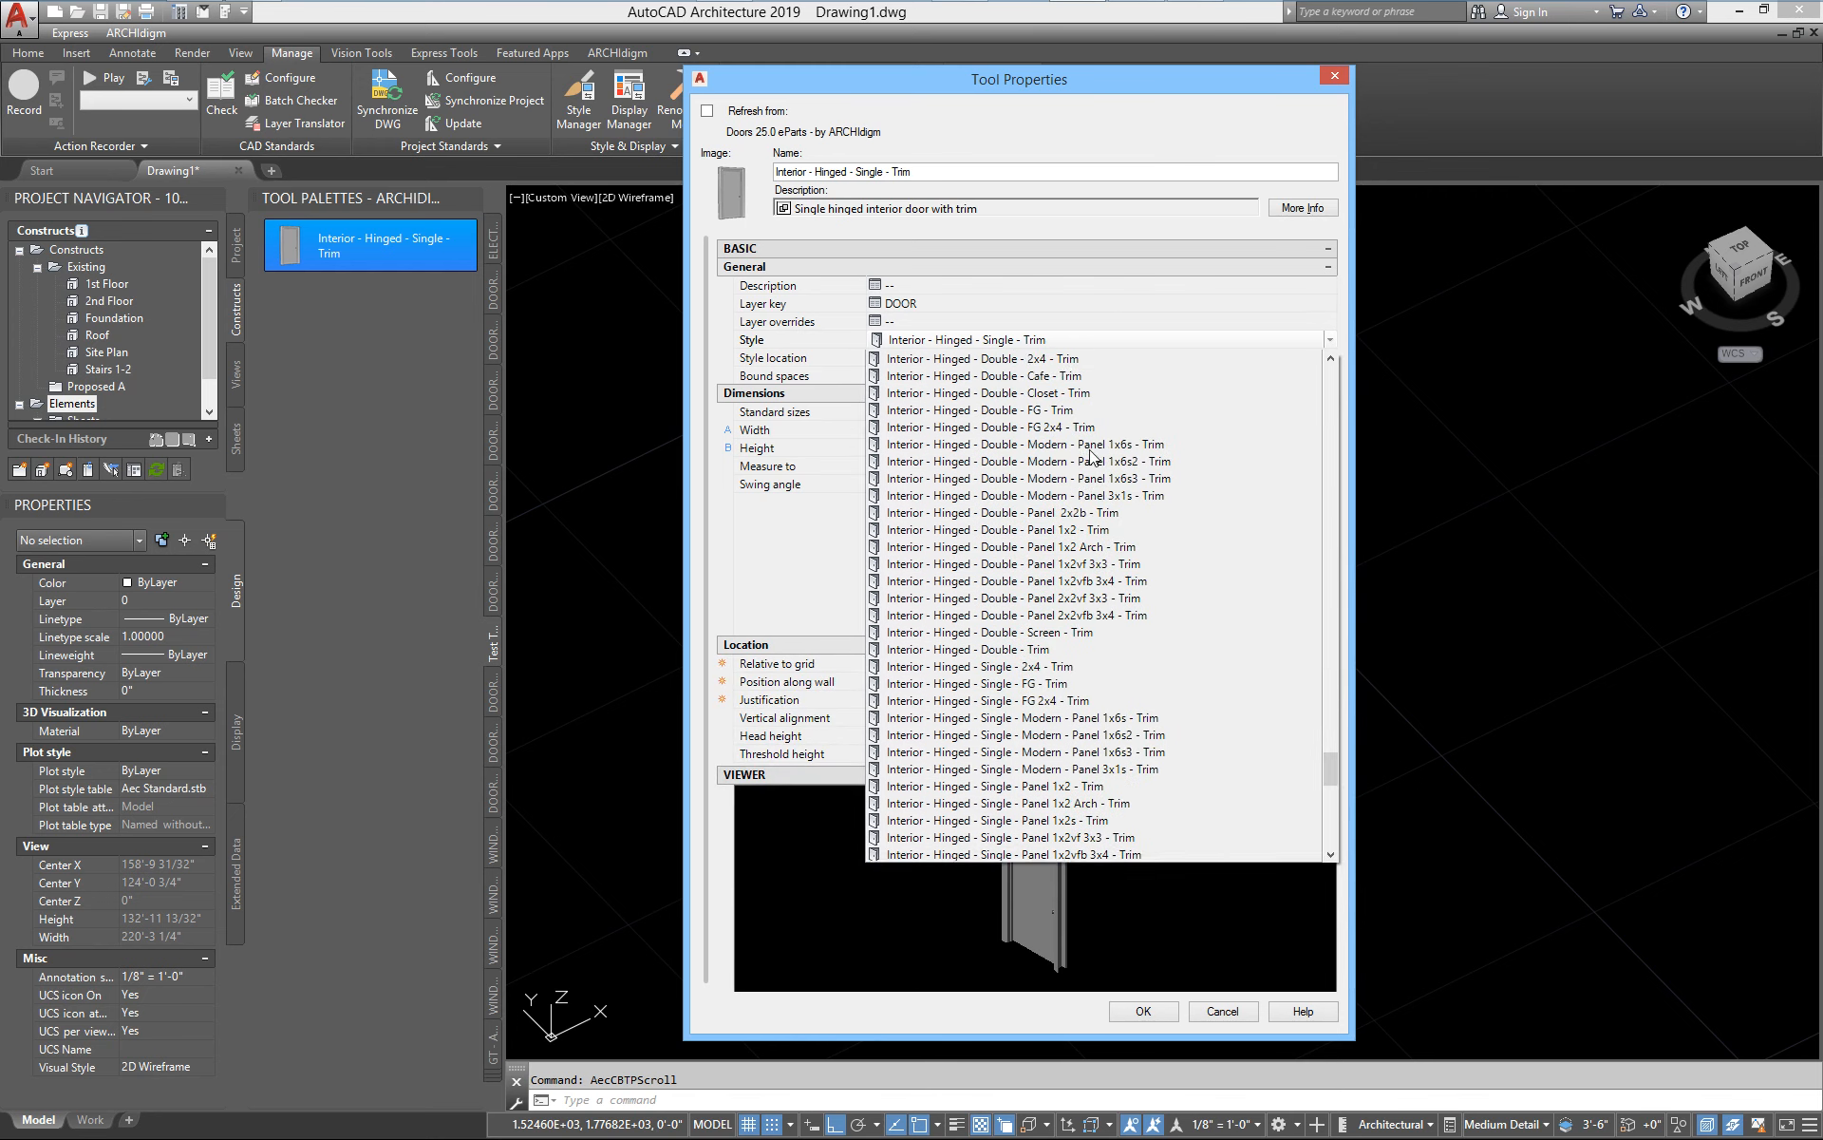
pyautogui.scroll(14, 1097, 468)
pyautogui.moveTo(1330, 539); pyautogui.dragTo(1361, 361)
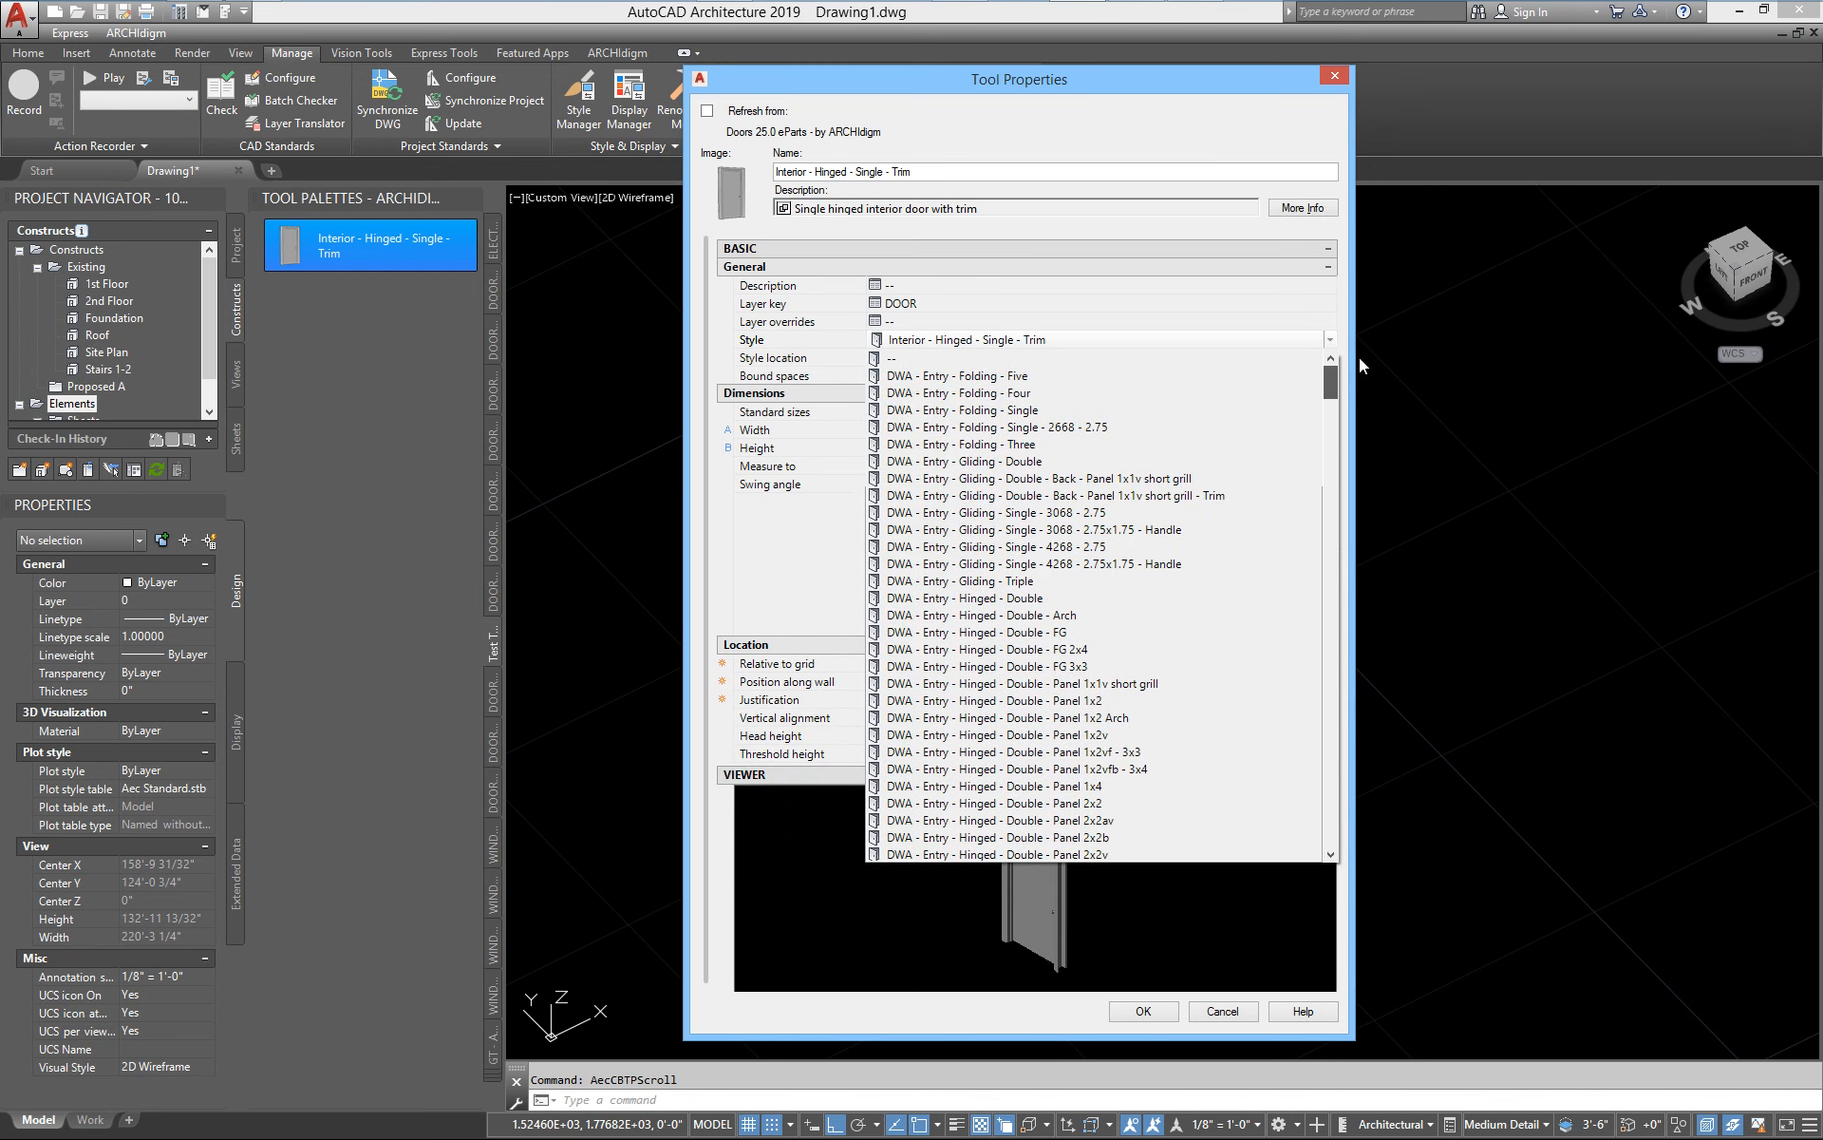
pyautogui.click(890, 361)
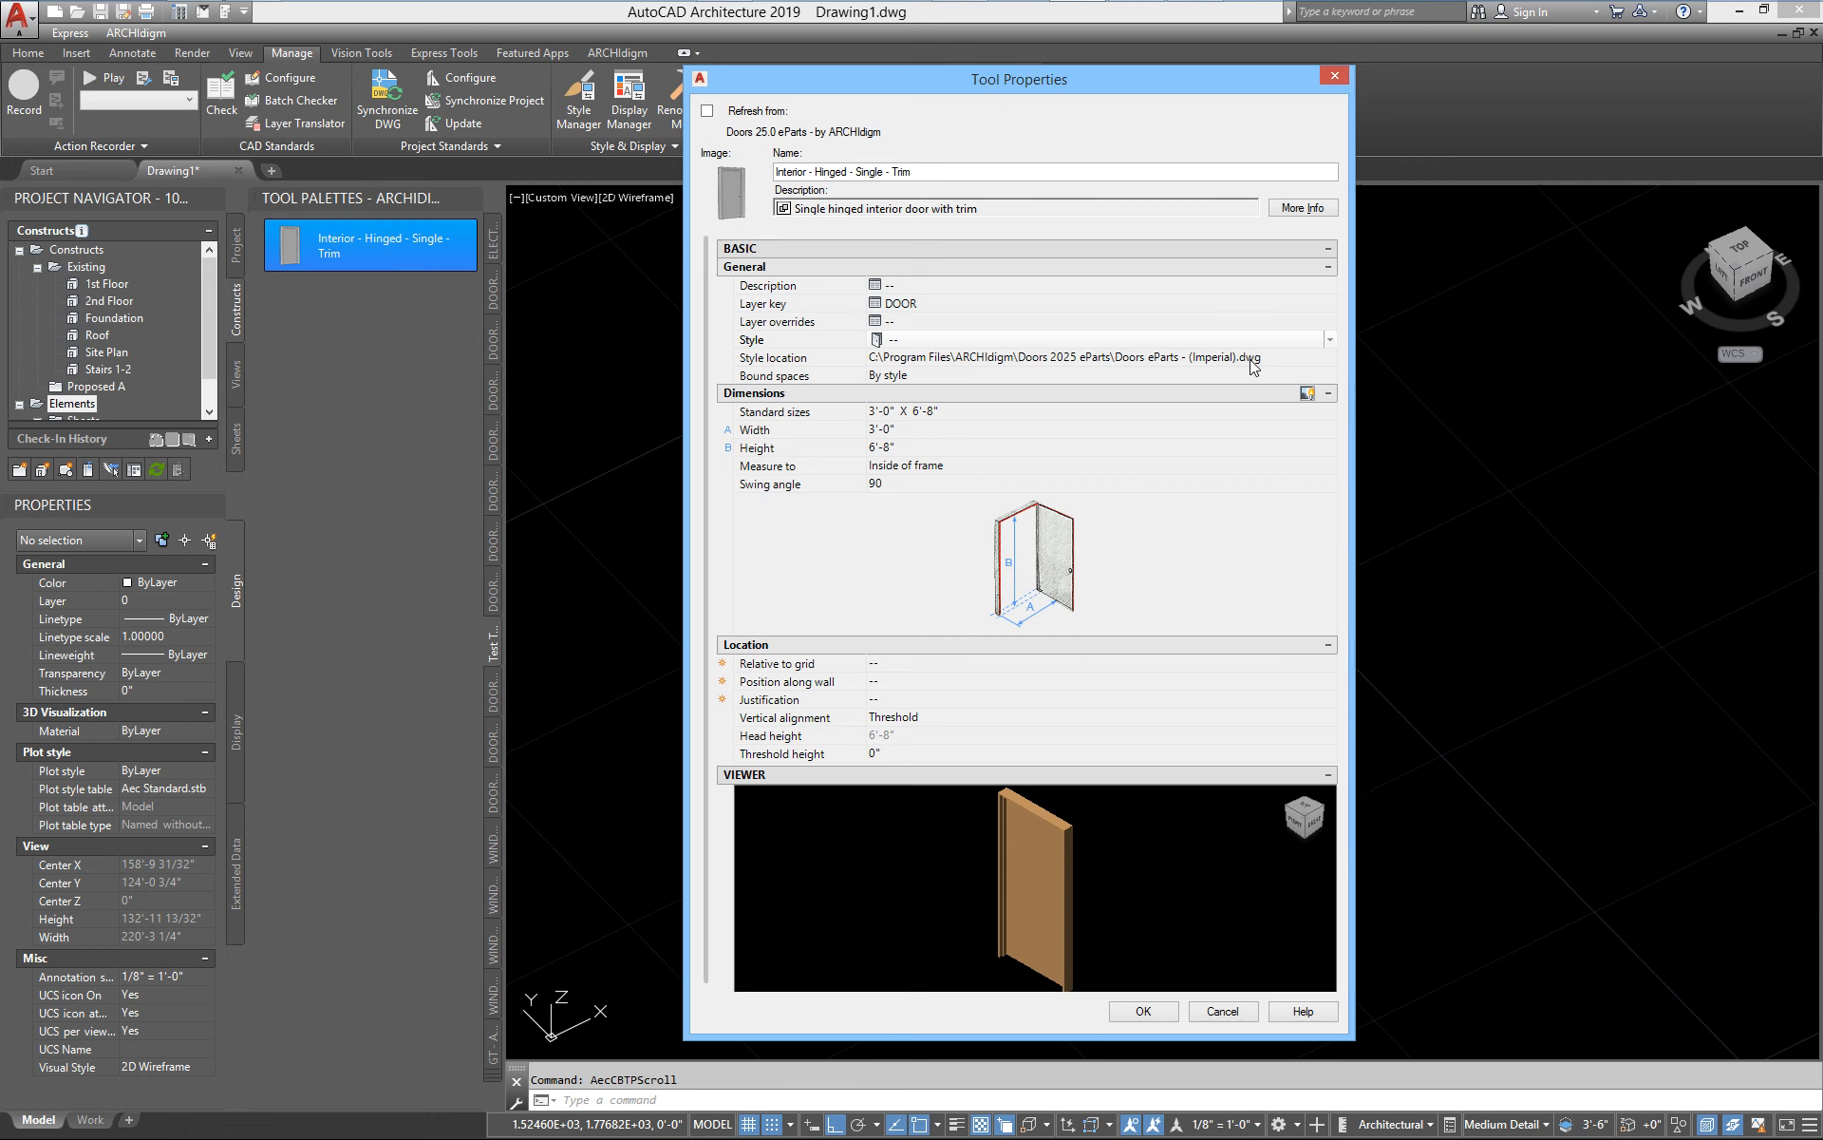
# Look through the entry door styles offered for the tool, and close its properties without saving the changes
pyautogui.click(950, 342)
pyautogui.scroll(-5, 1014, 686)
pyautogui.scroll(-20, 1014, 685)
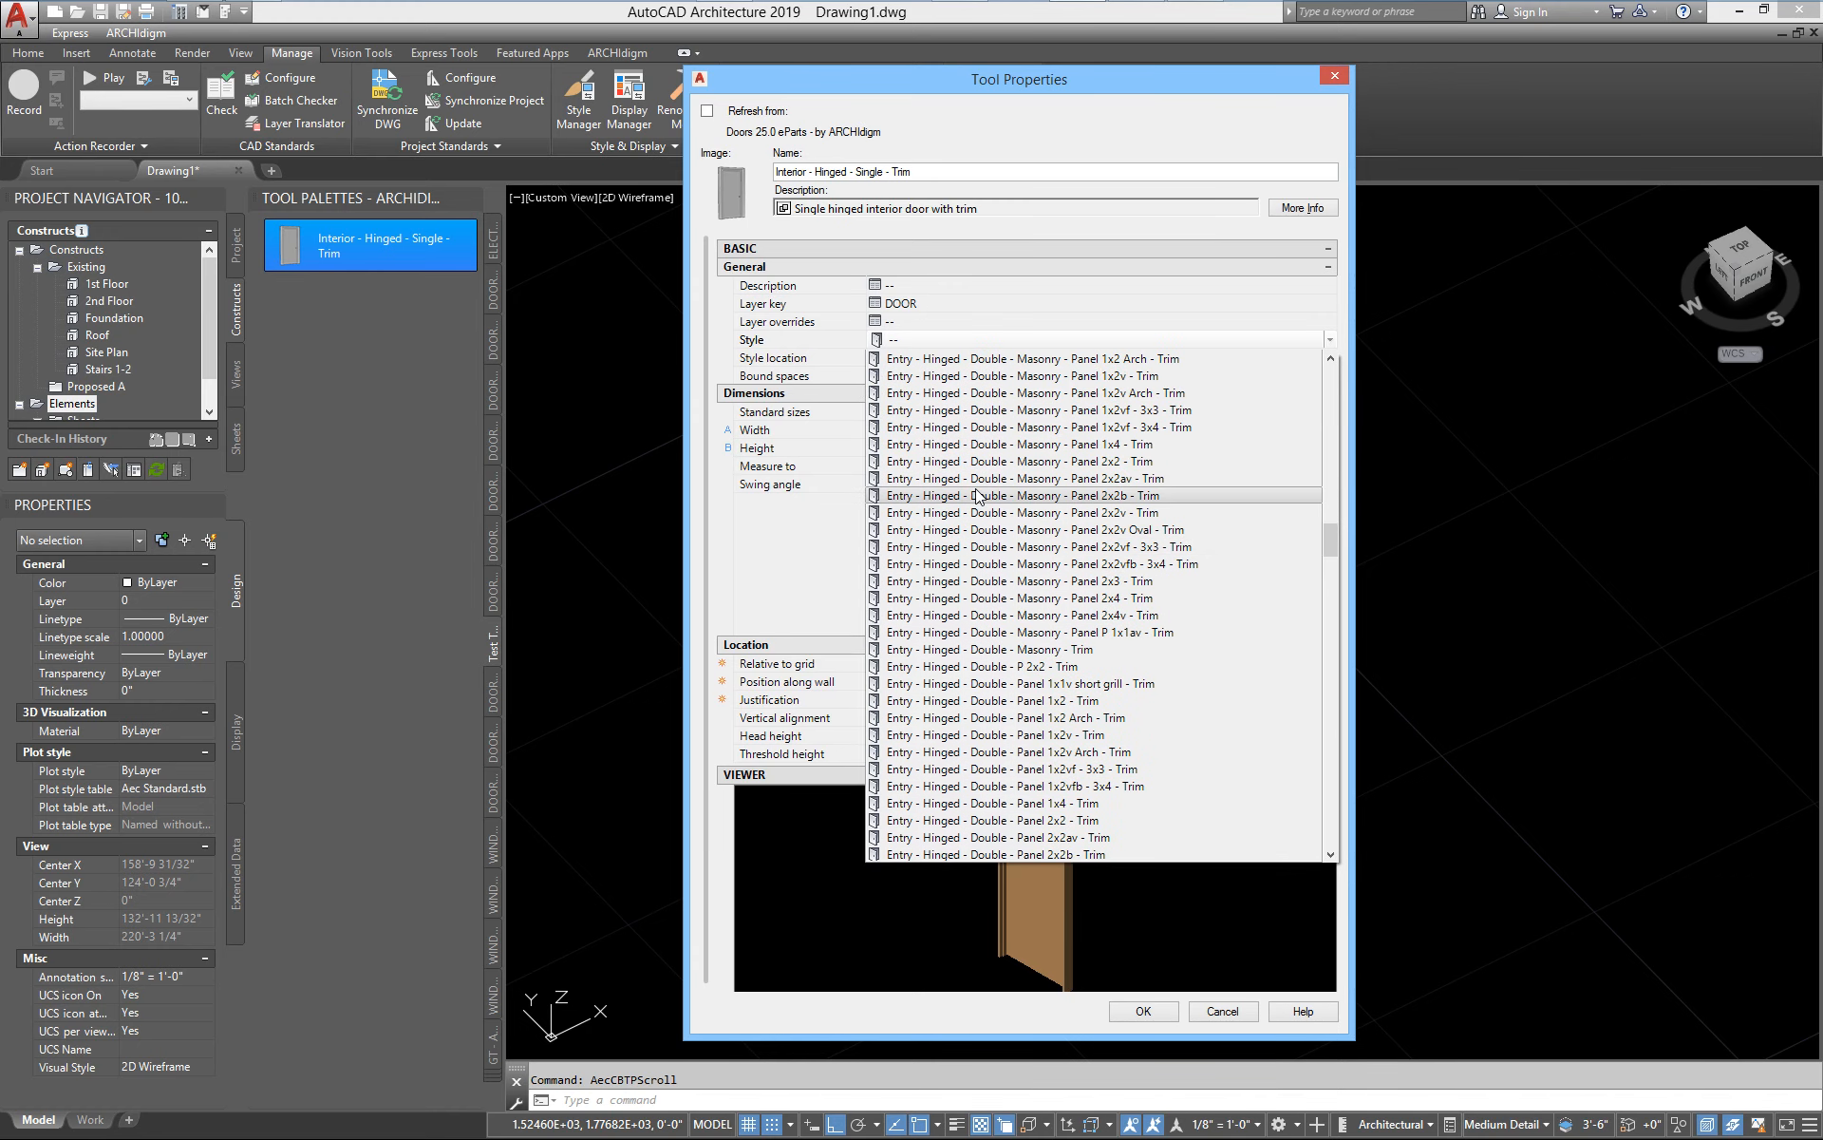
pyautogui.scroll(-10, 1064, 660)
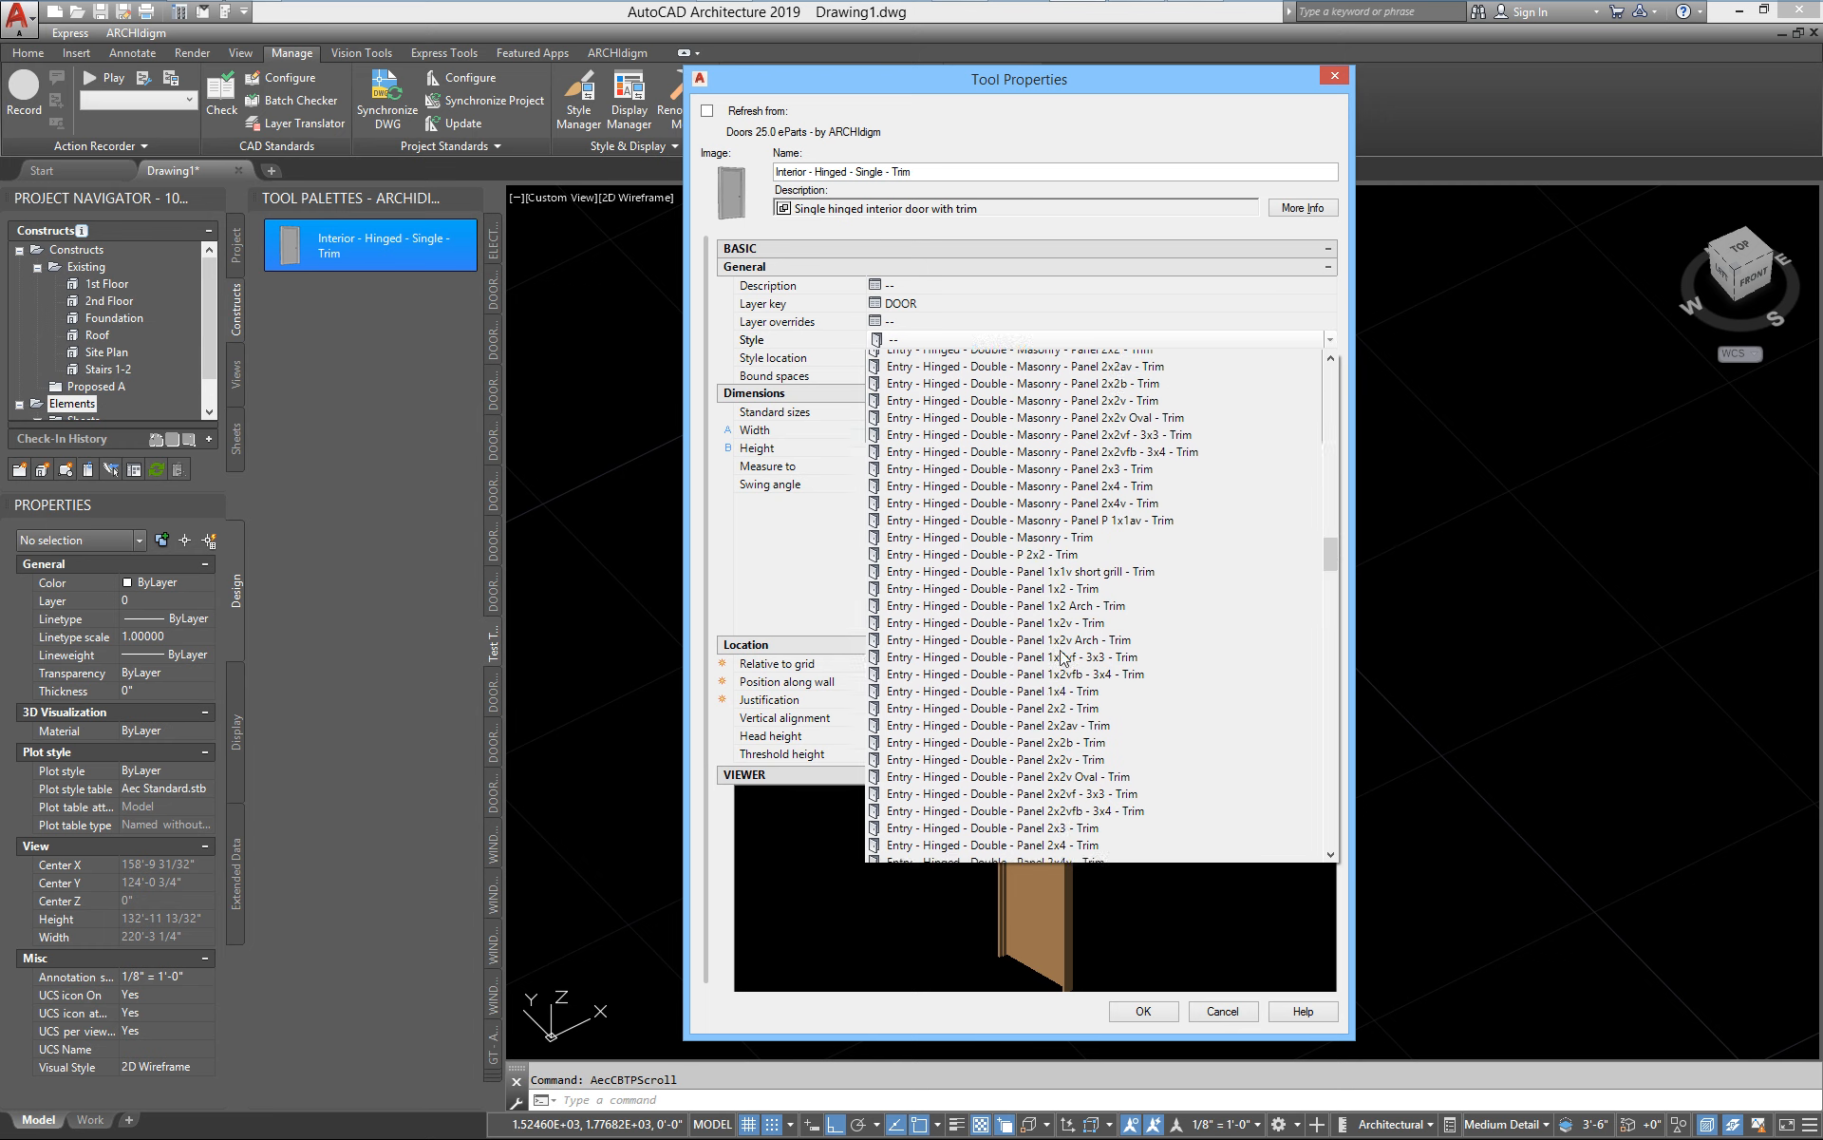
pyautogui.scroll(-15, 1064, 660)
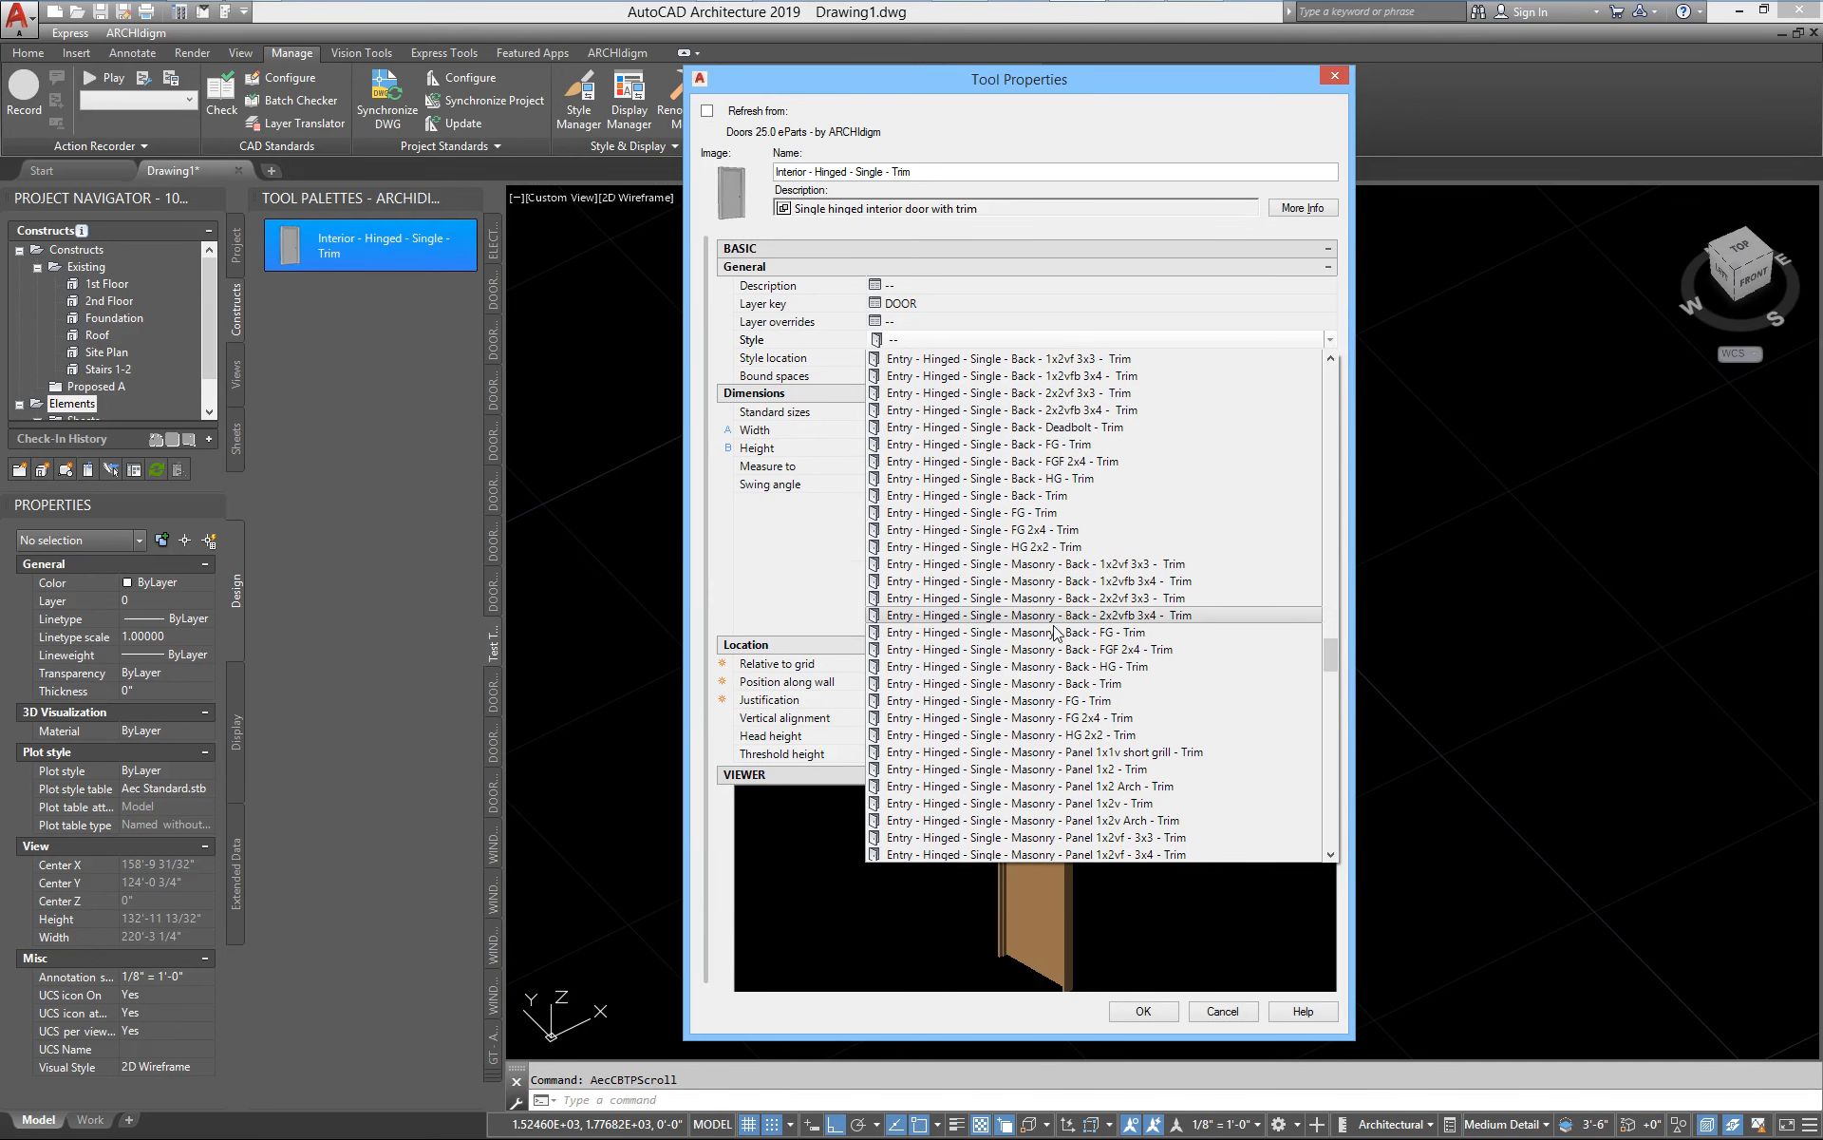
pyautogui.click(1227, 1013)
pyautogui.click(1225, 1012)
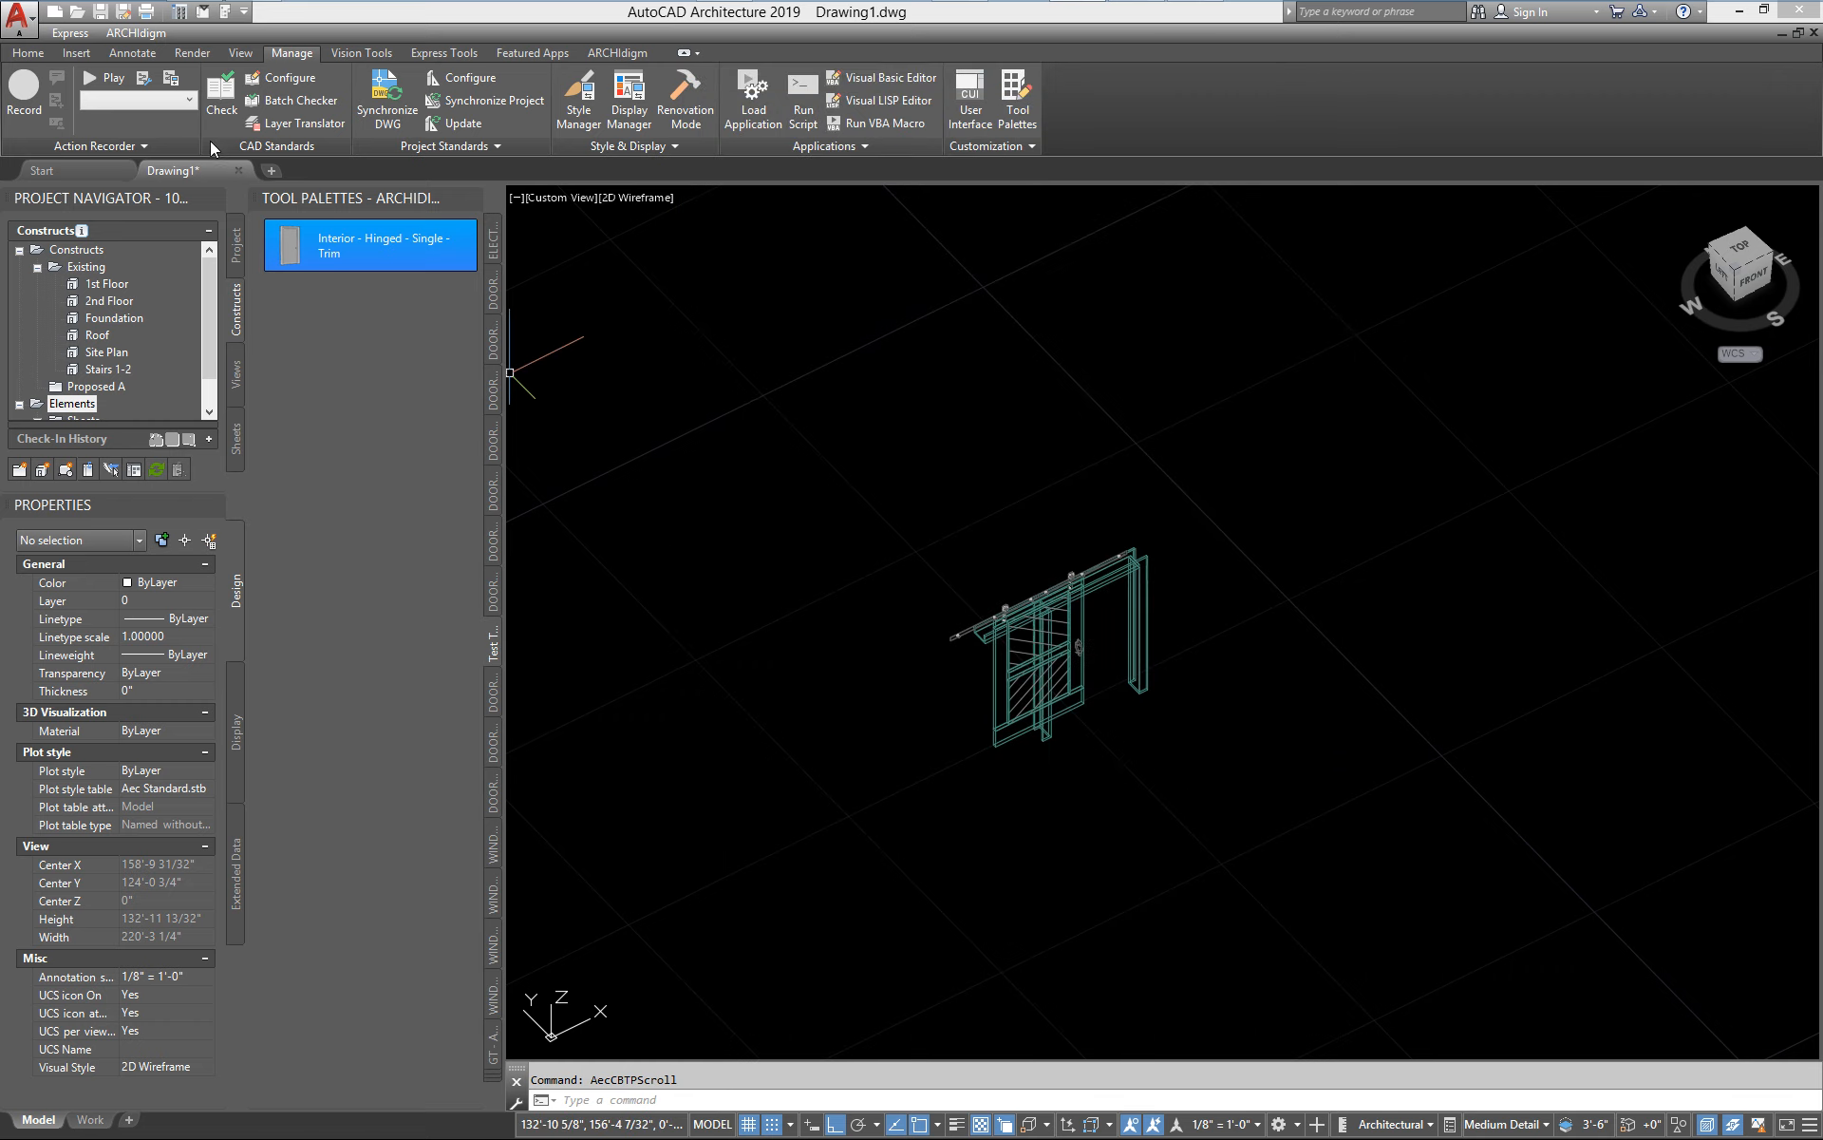
# Disable catalog refreshing in the Interior - Hinged - Single - Trim tool's properties, keeping its original style
pyautogui.rightClick(305, 241)
pyautogui.click(395, 541)
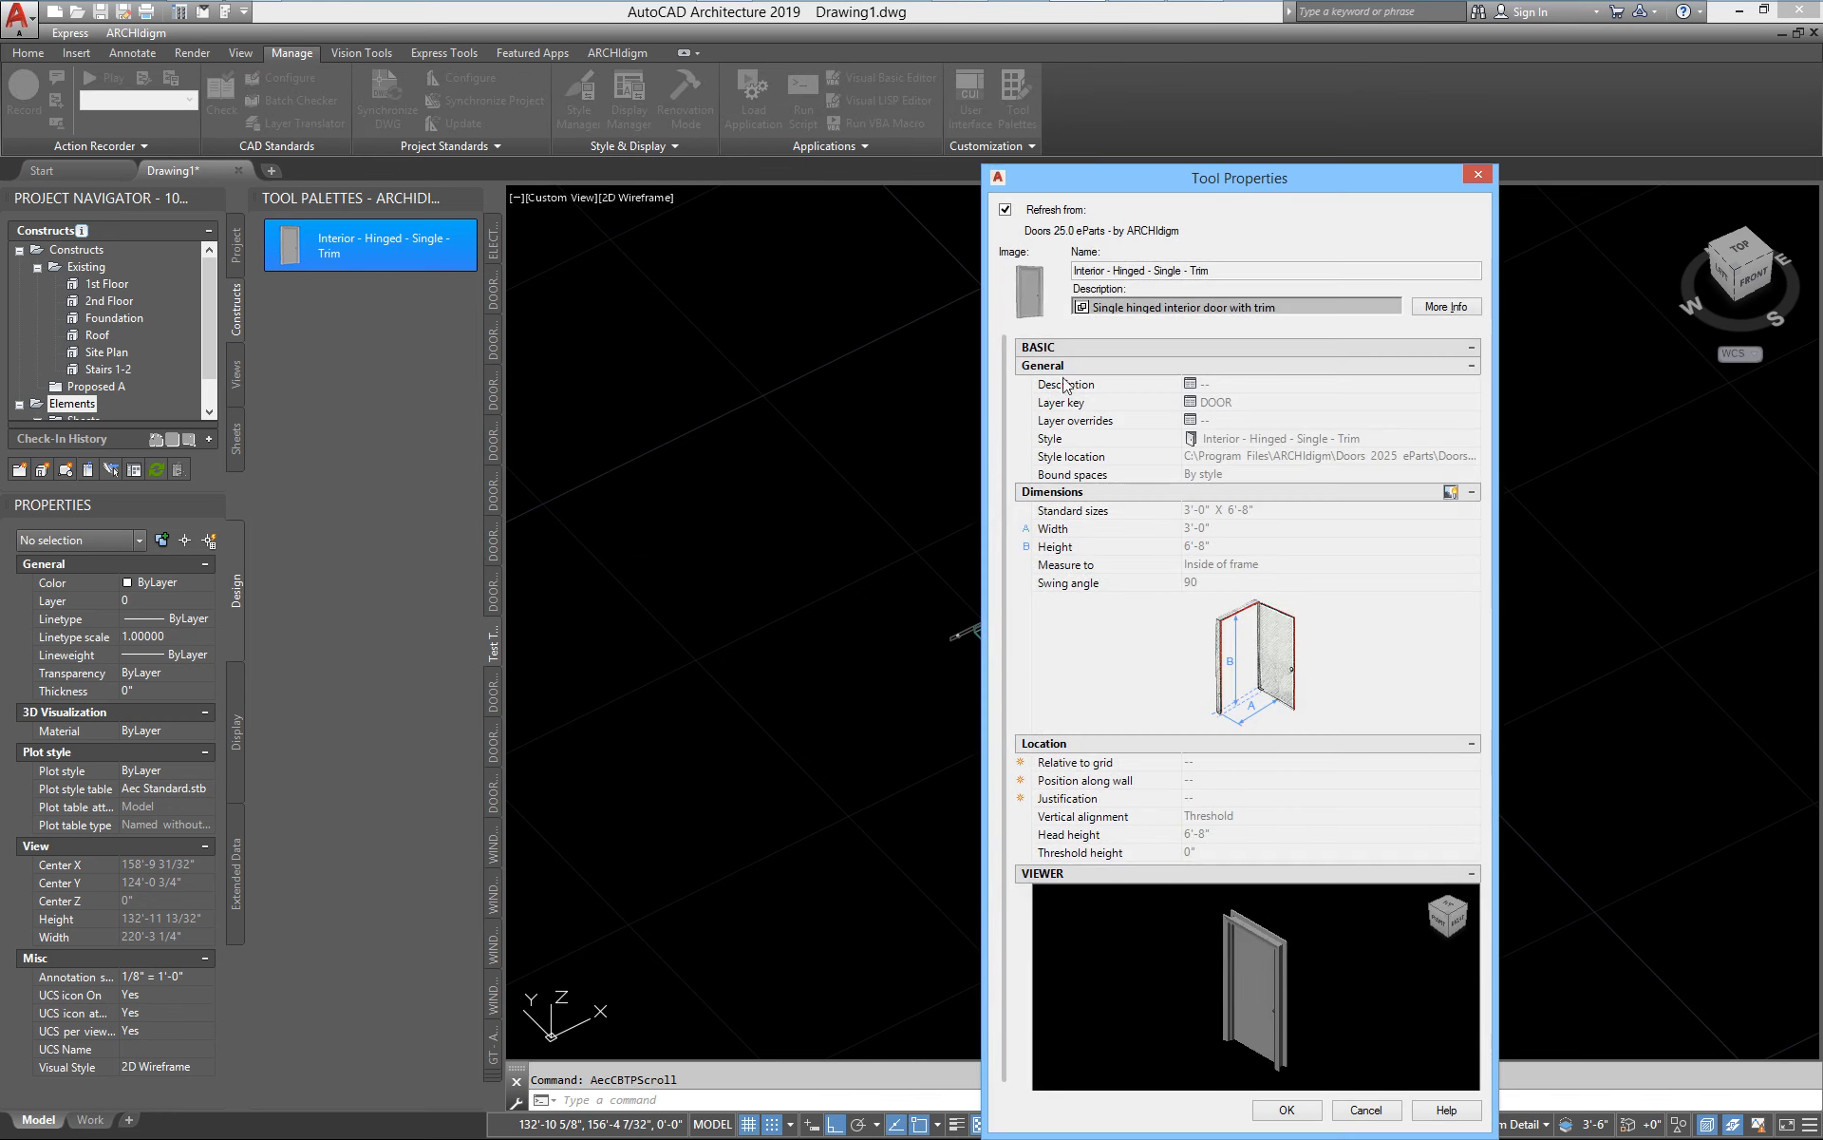
pyautogui.click(1006, 209)
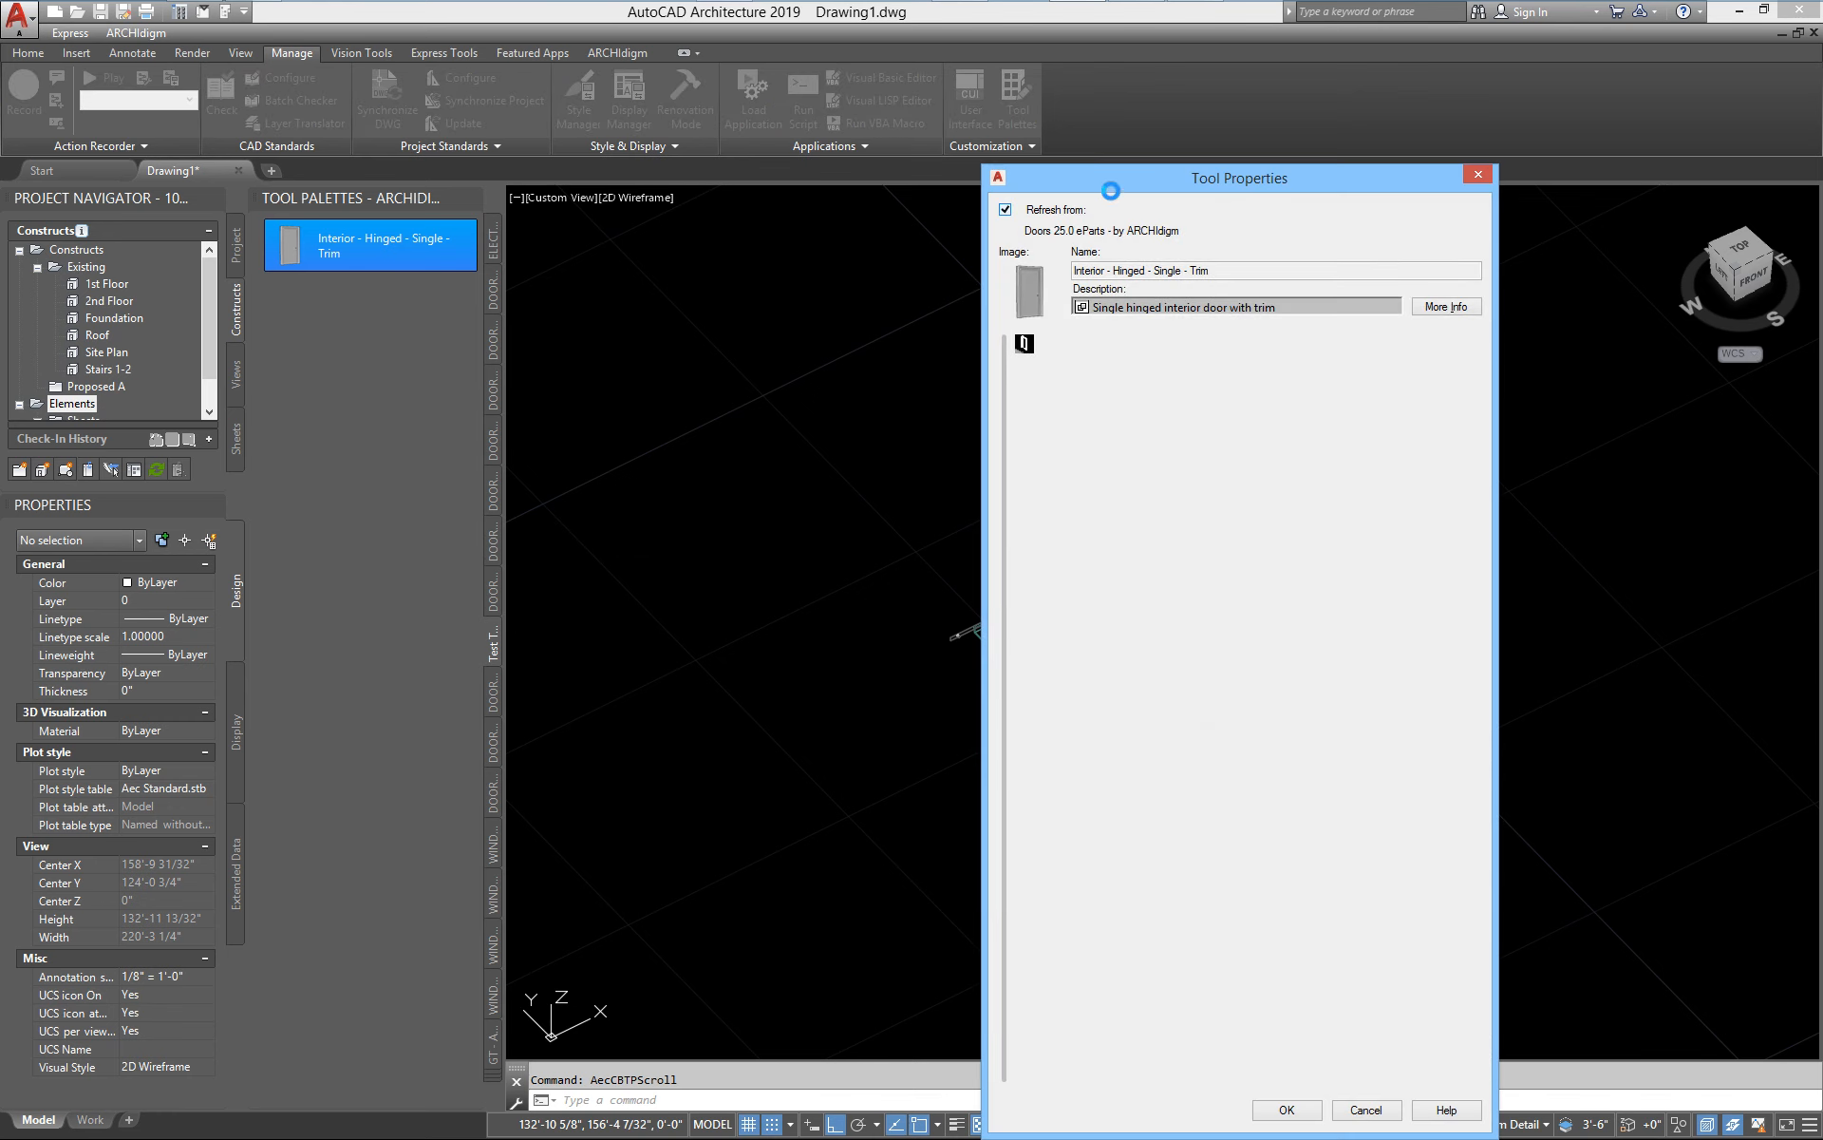
pyautogui.moveTo(1090, 179); pyautogui.dragTo(778, 117)
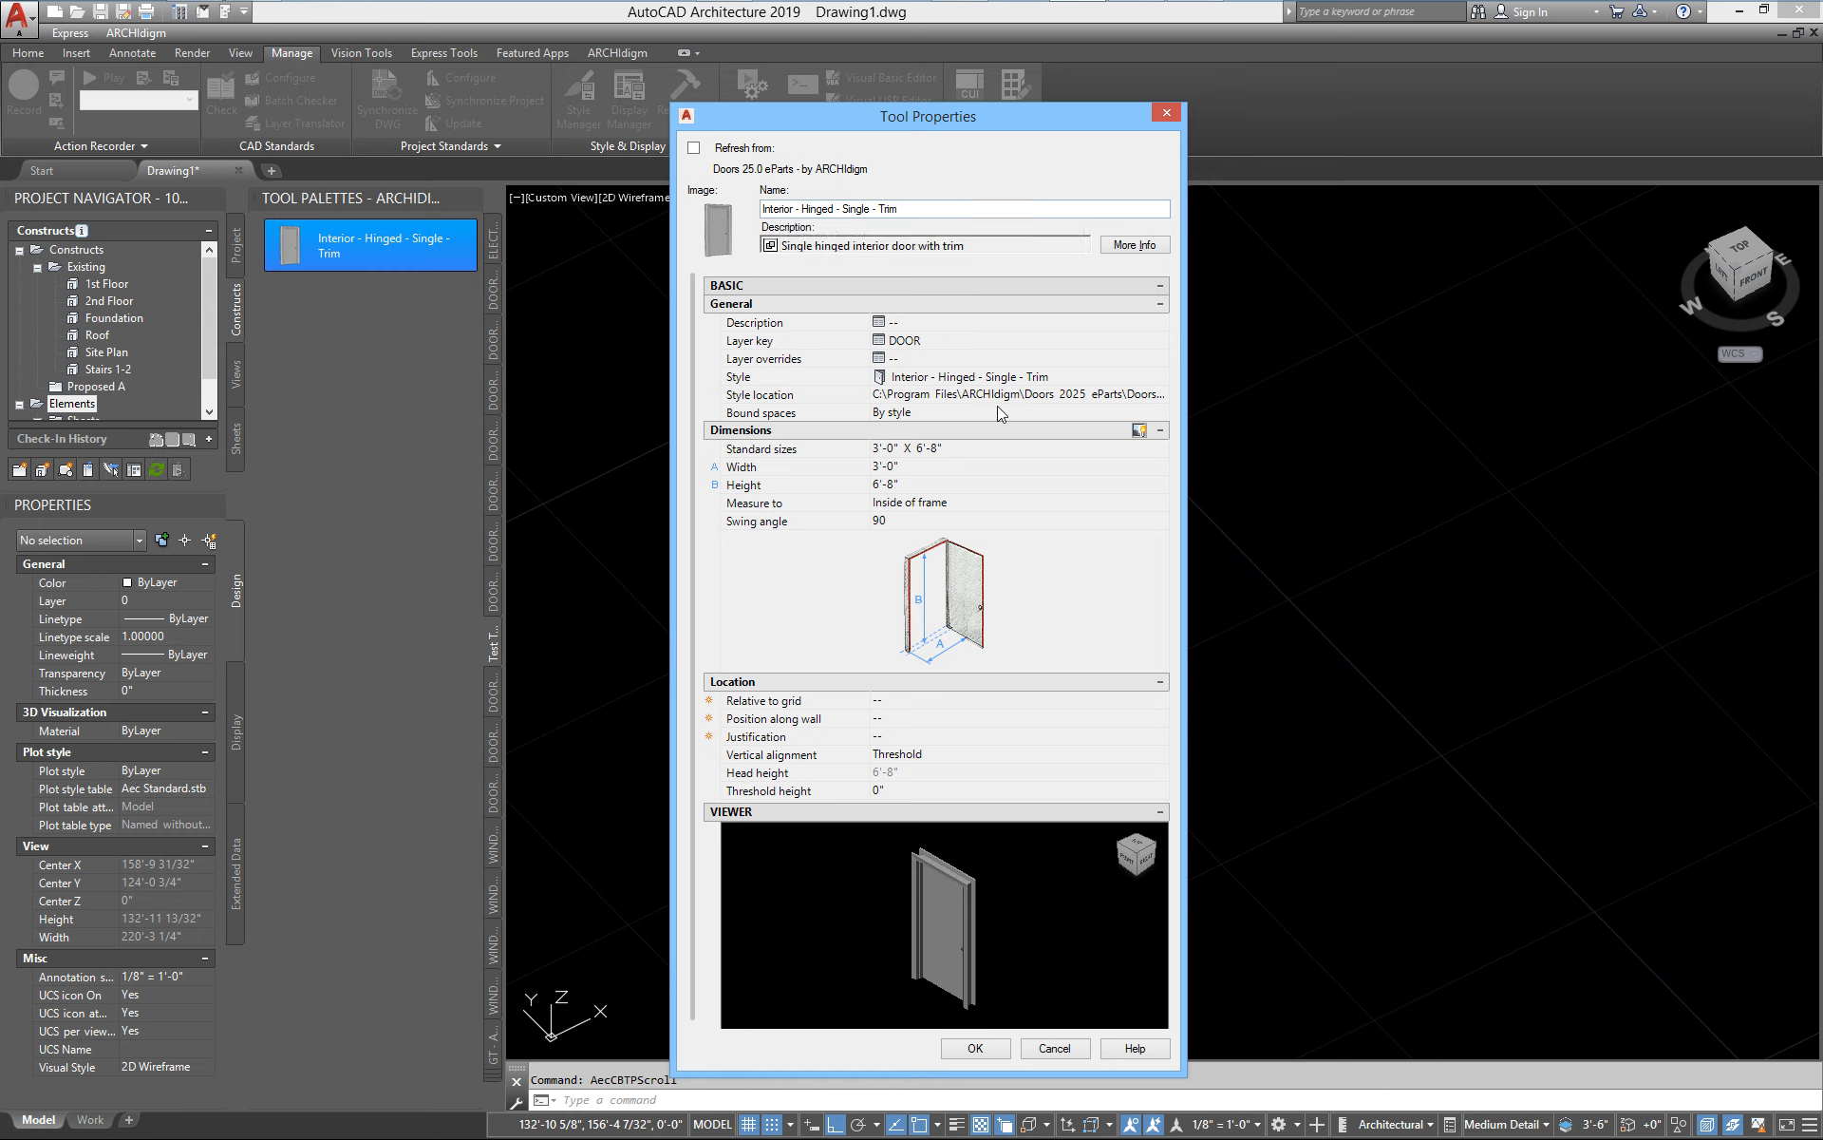
pyautogui.click(972, 1047)
# Insert one freestanding Interior - Hinged - Single - Trim door from the palette tool beside the existing sliding door
pyautogui.click(329, 240)
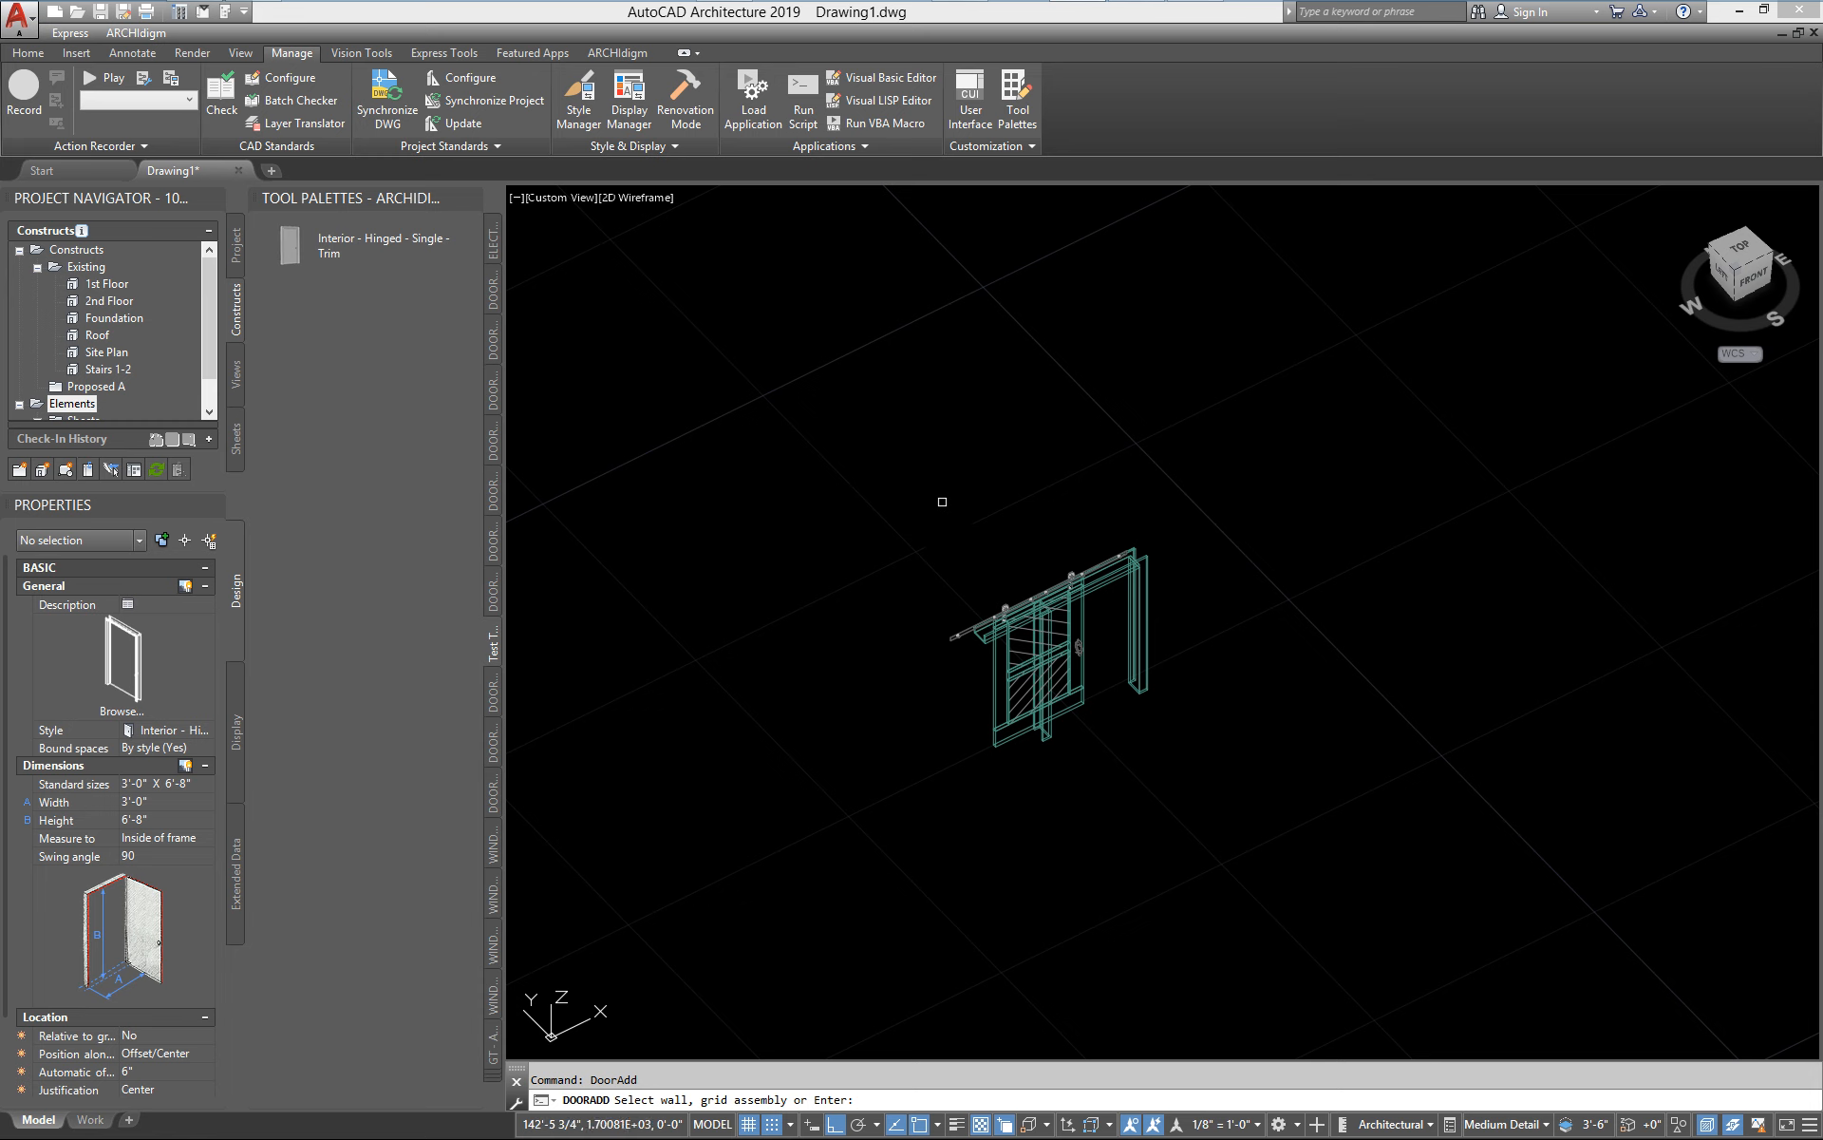
pyautogui.press('Return')
pyautogui.click(852, 575)
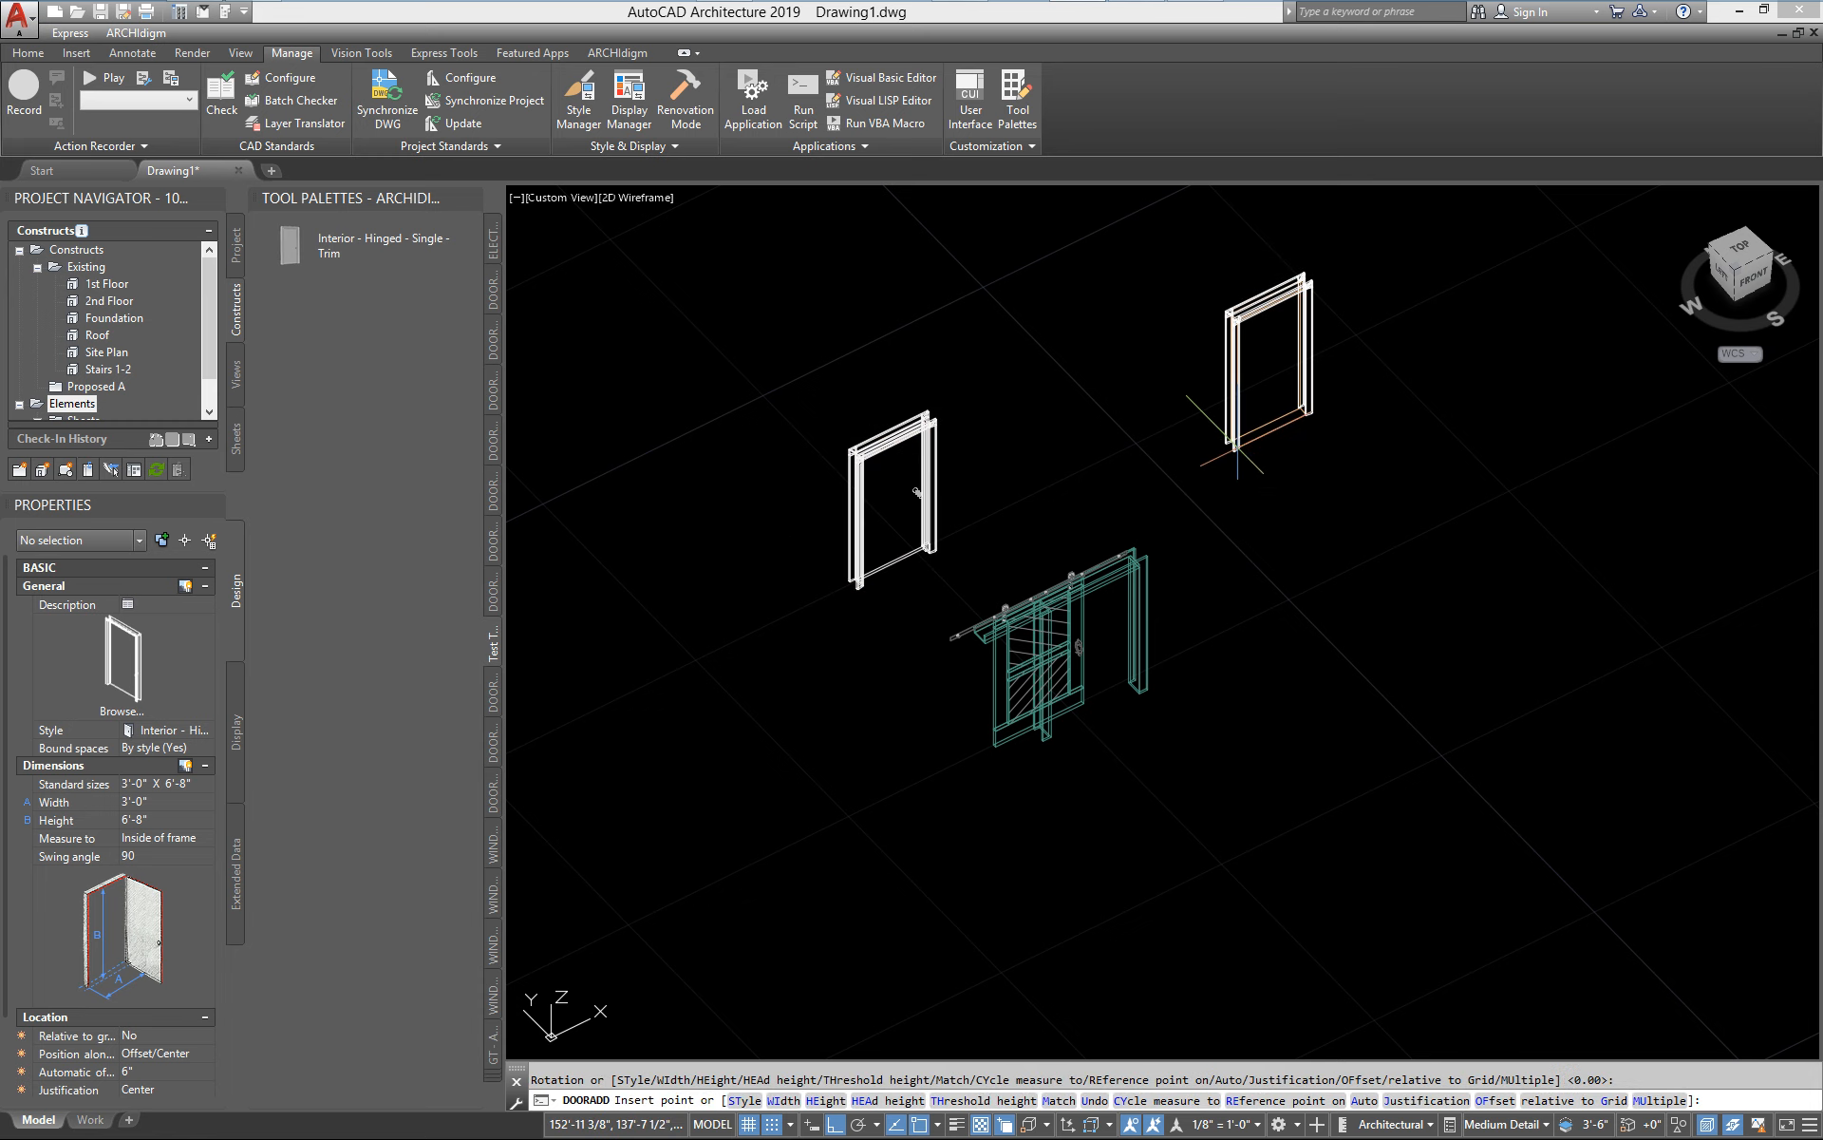
pyautogui.press('Escape')
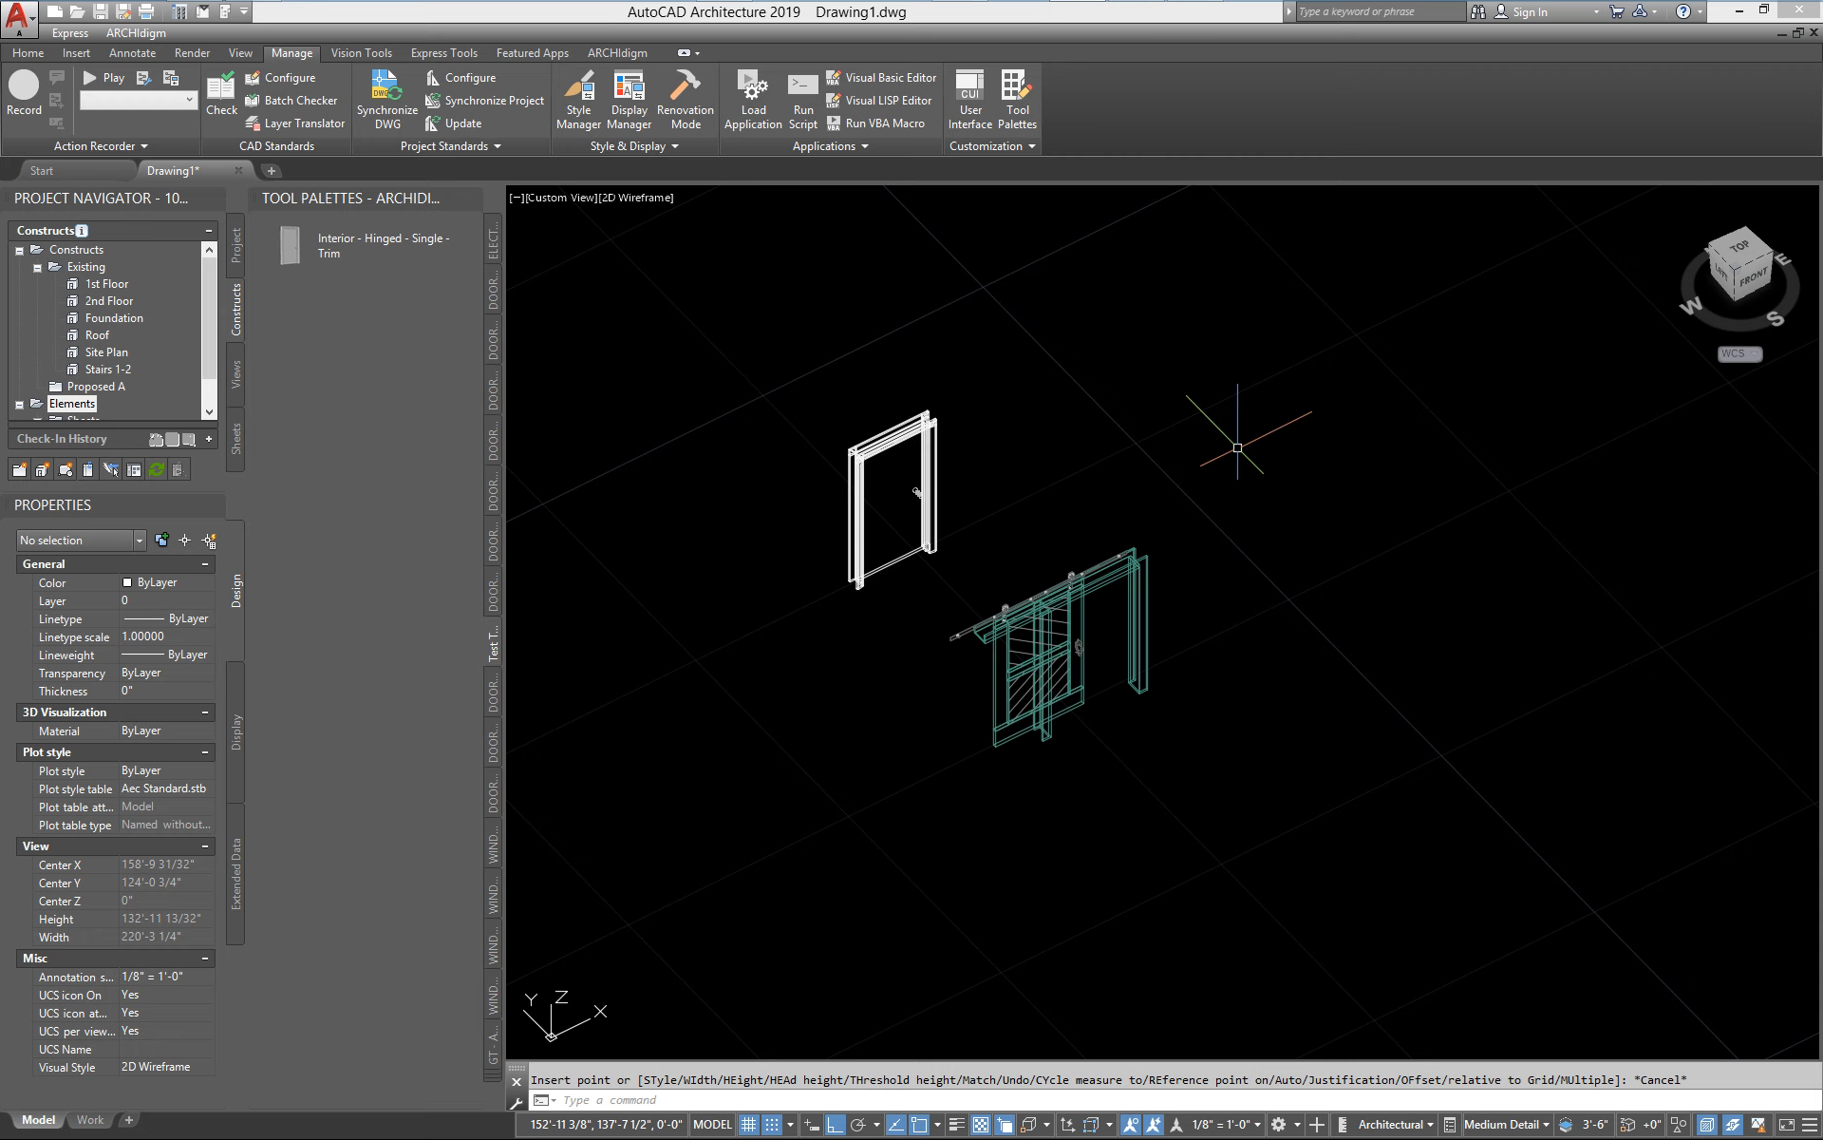
# Examine the Support File Search Path entries in the program options, highlighting the ARCHIdigm General Tools 2025 Kit folder
pyautogui.write('op')
pyautogui.press('Return')
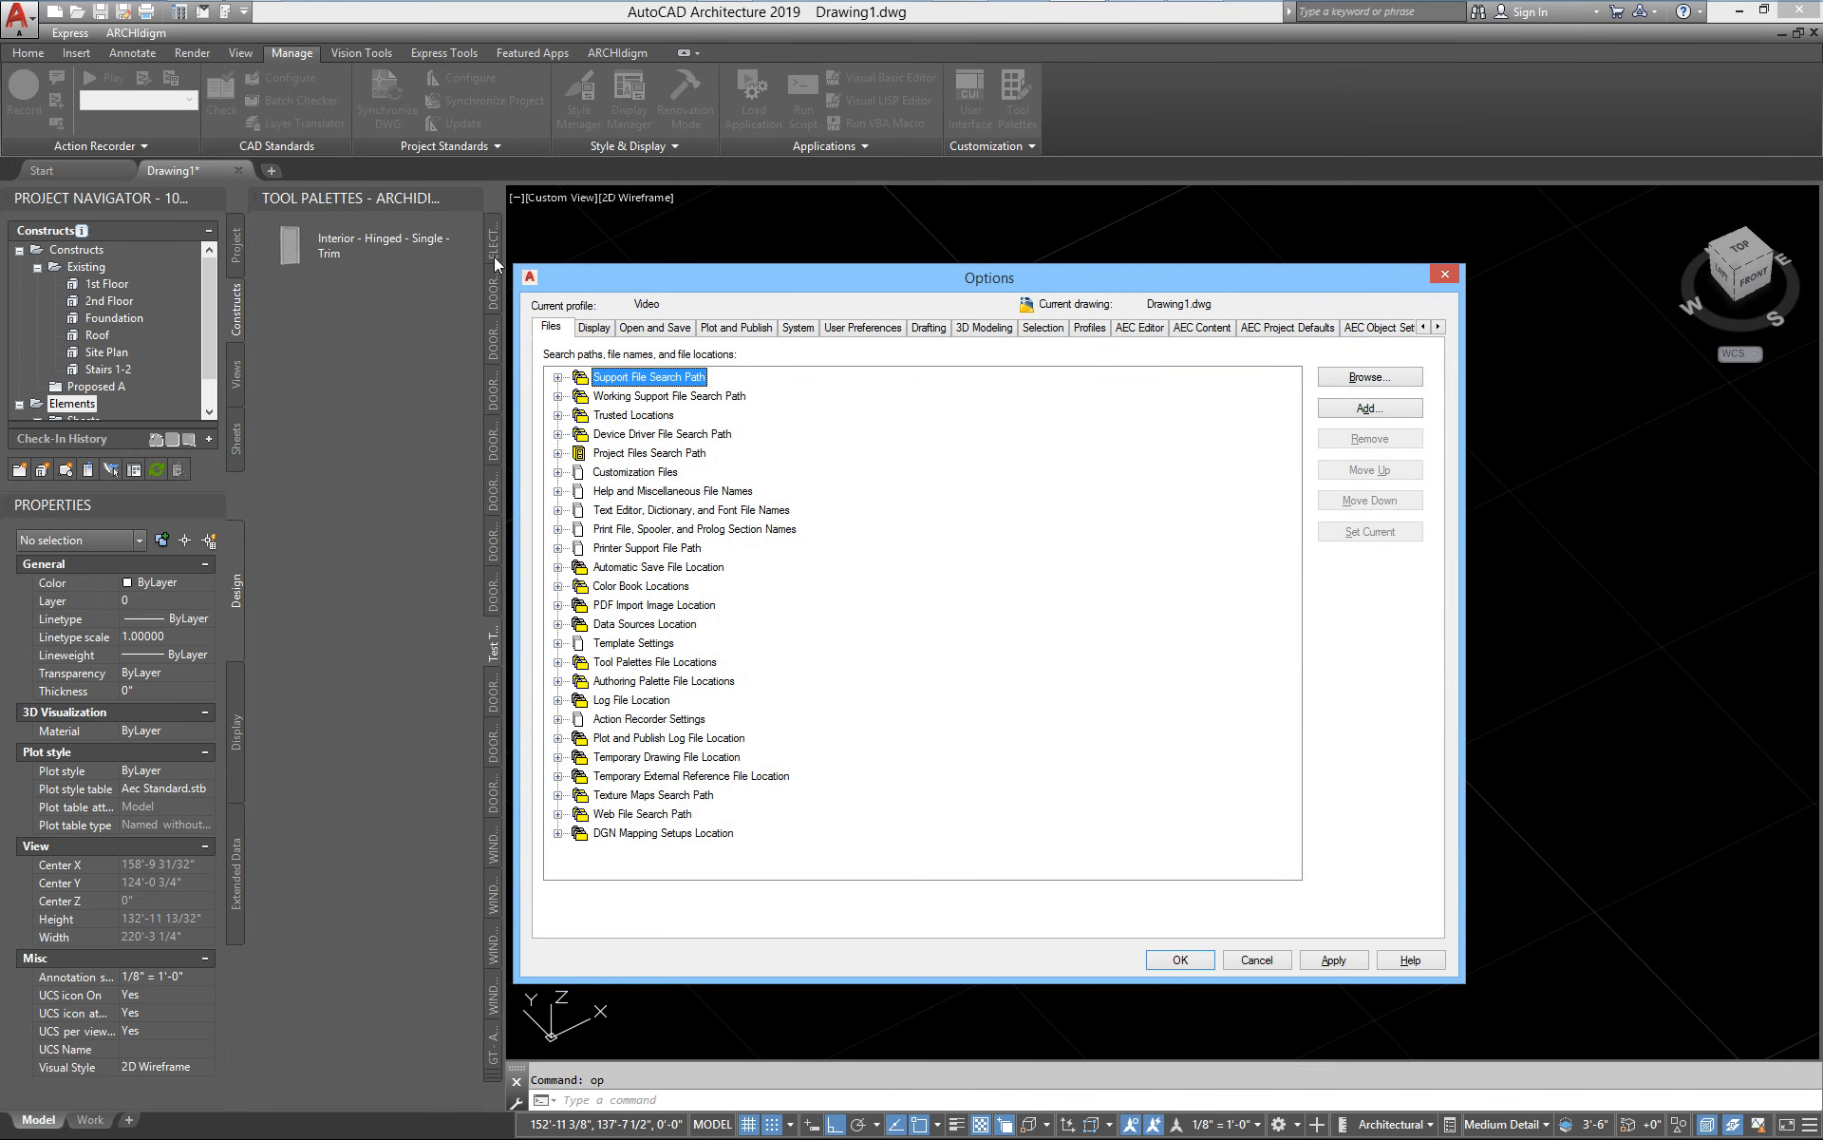
pyautogui.click(557, 377)
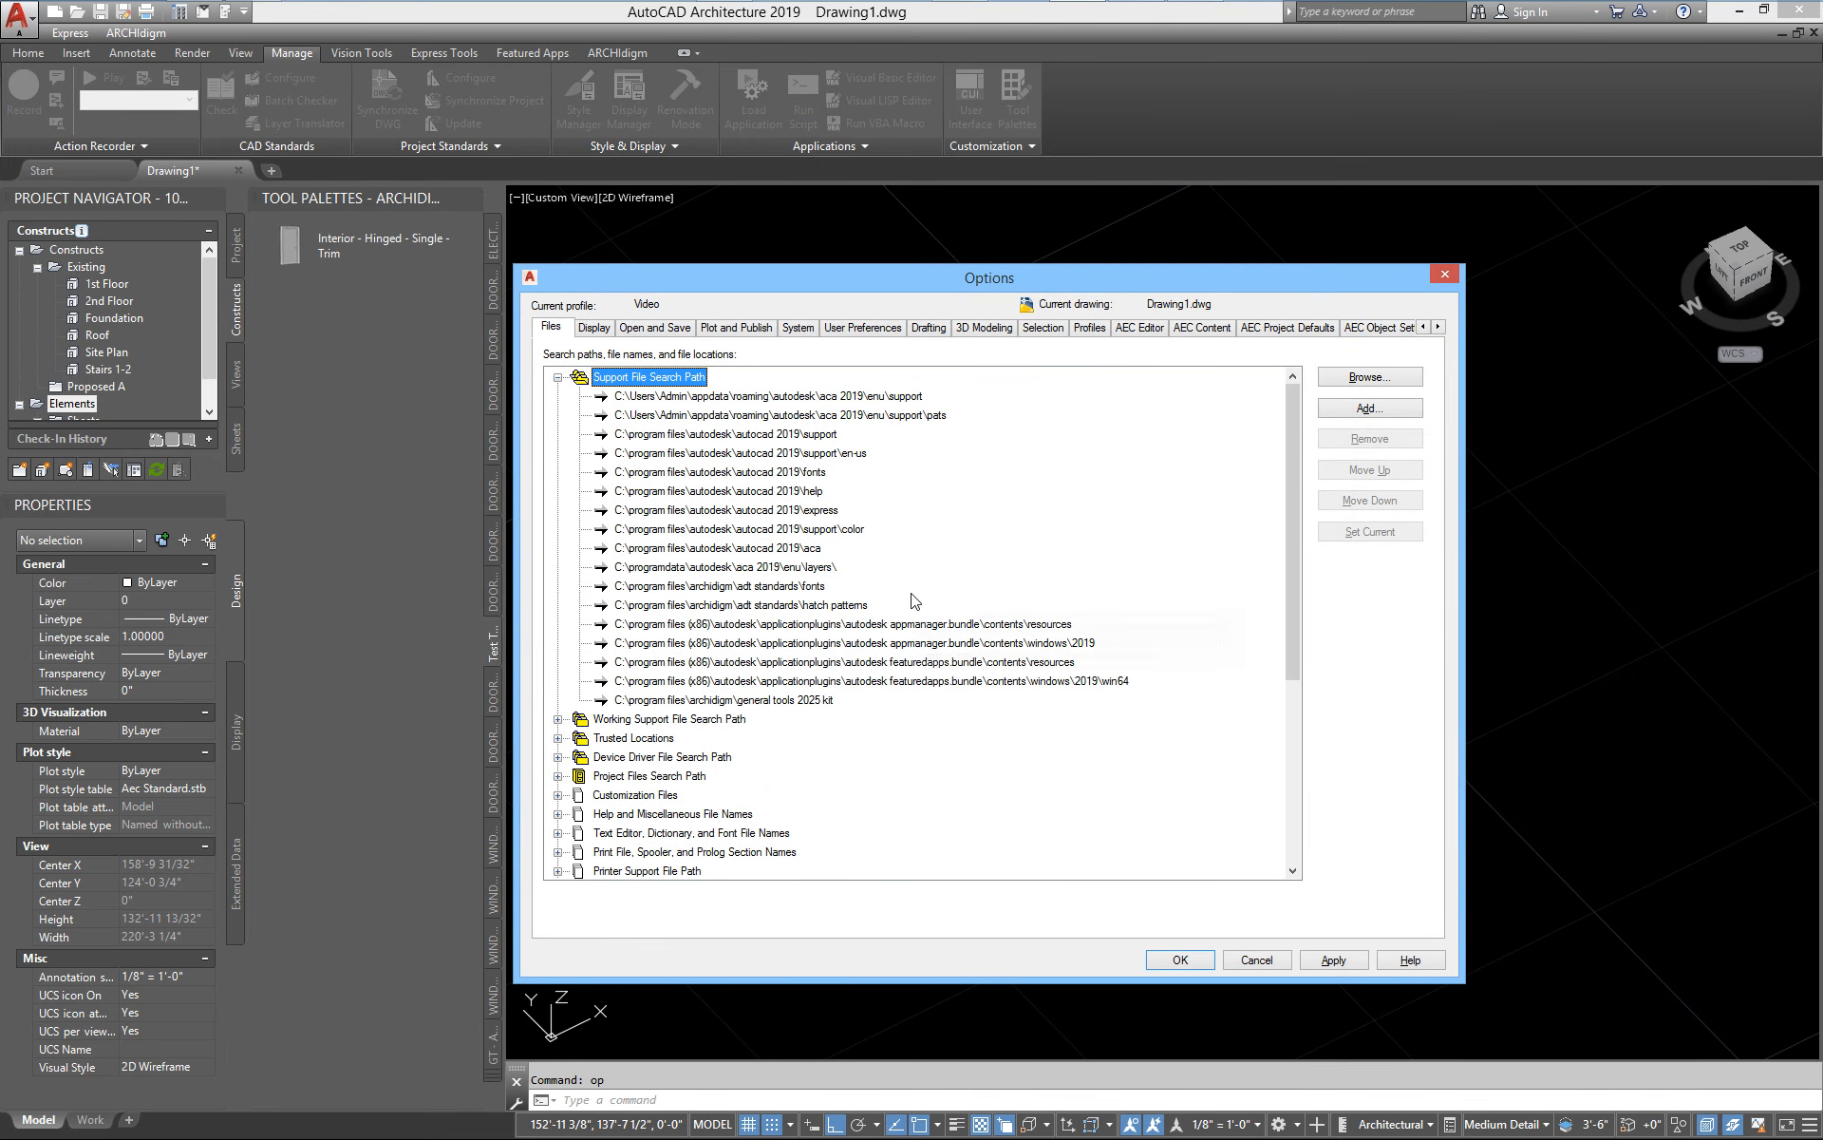
pyautogui.click(813, 700)
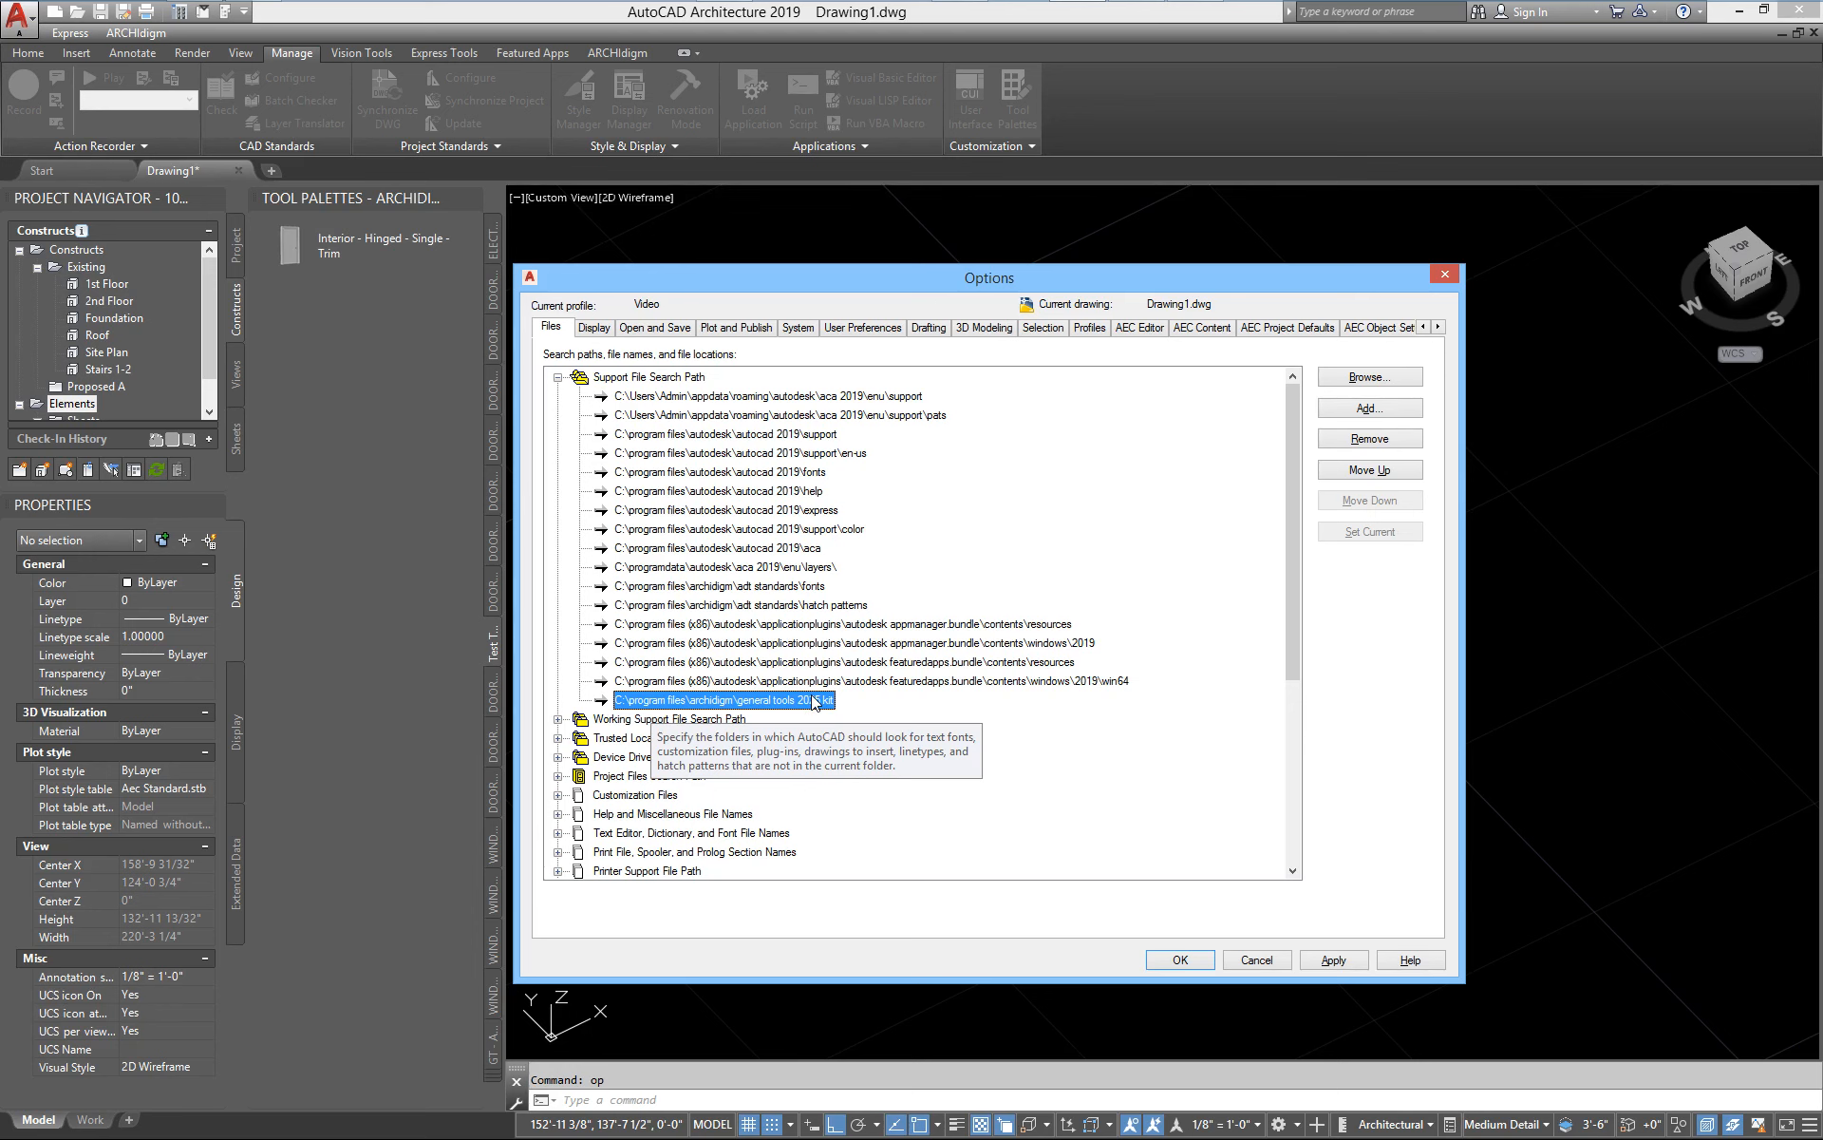
# Examine the Trusted Locations entries, highlighting the General Tools 2025 Kit folder, and close the options without changes
pyautogui.click(558, 739)
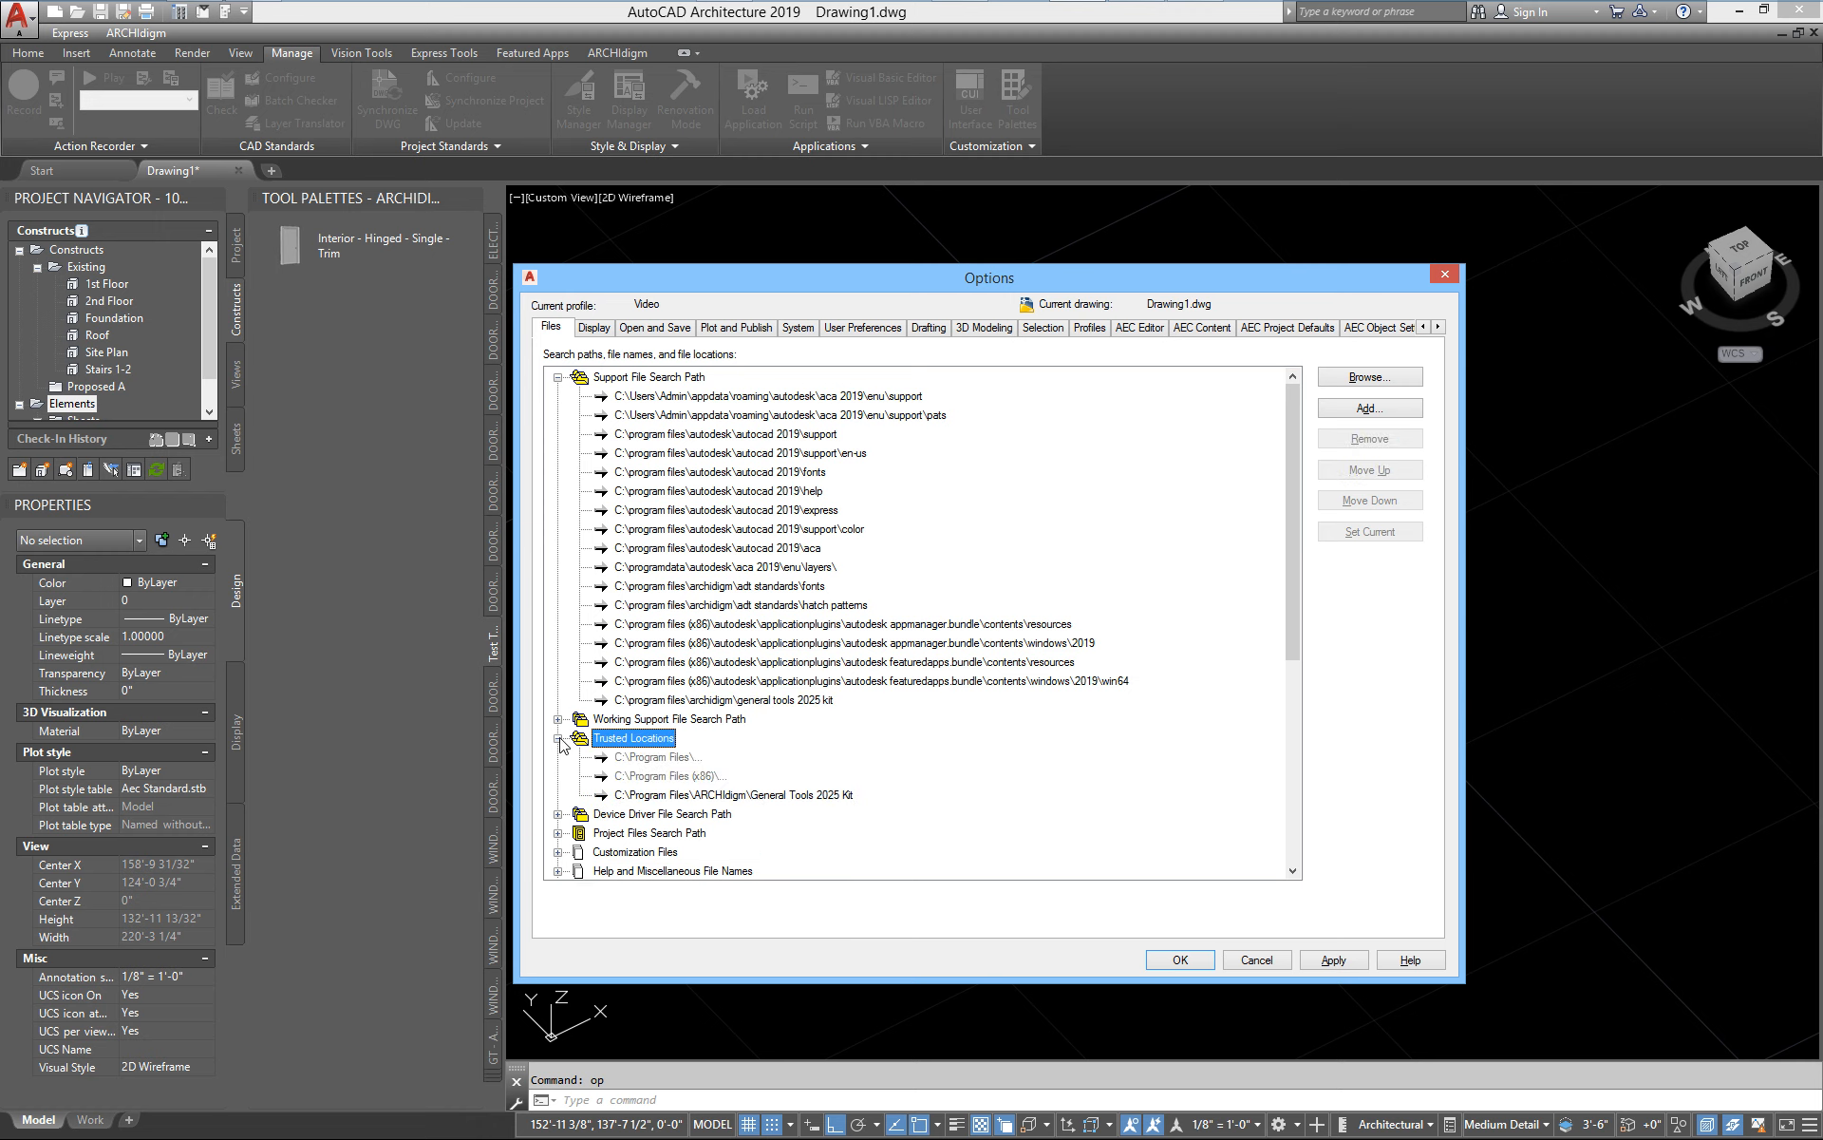
pyautogui.moveTo(950, 277); pyautogui.dragTo(945, 110)
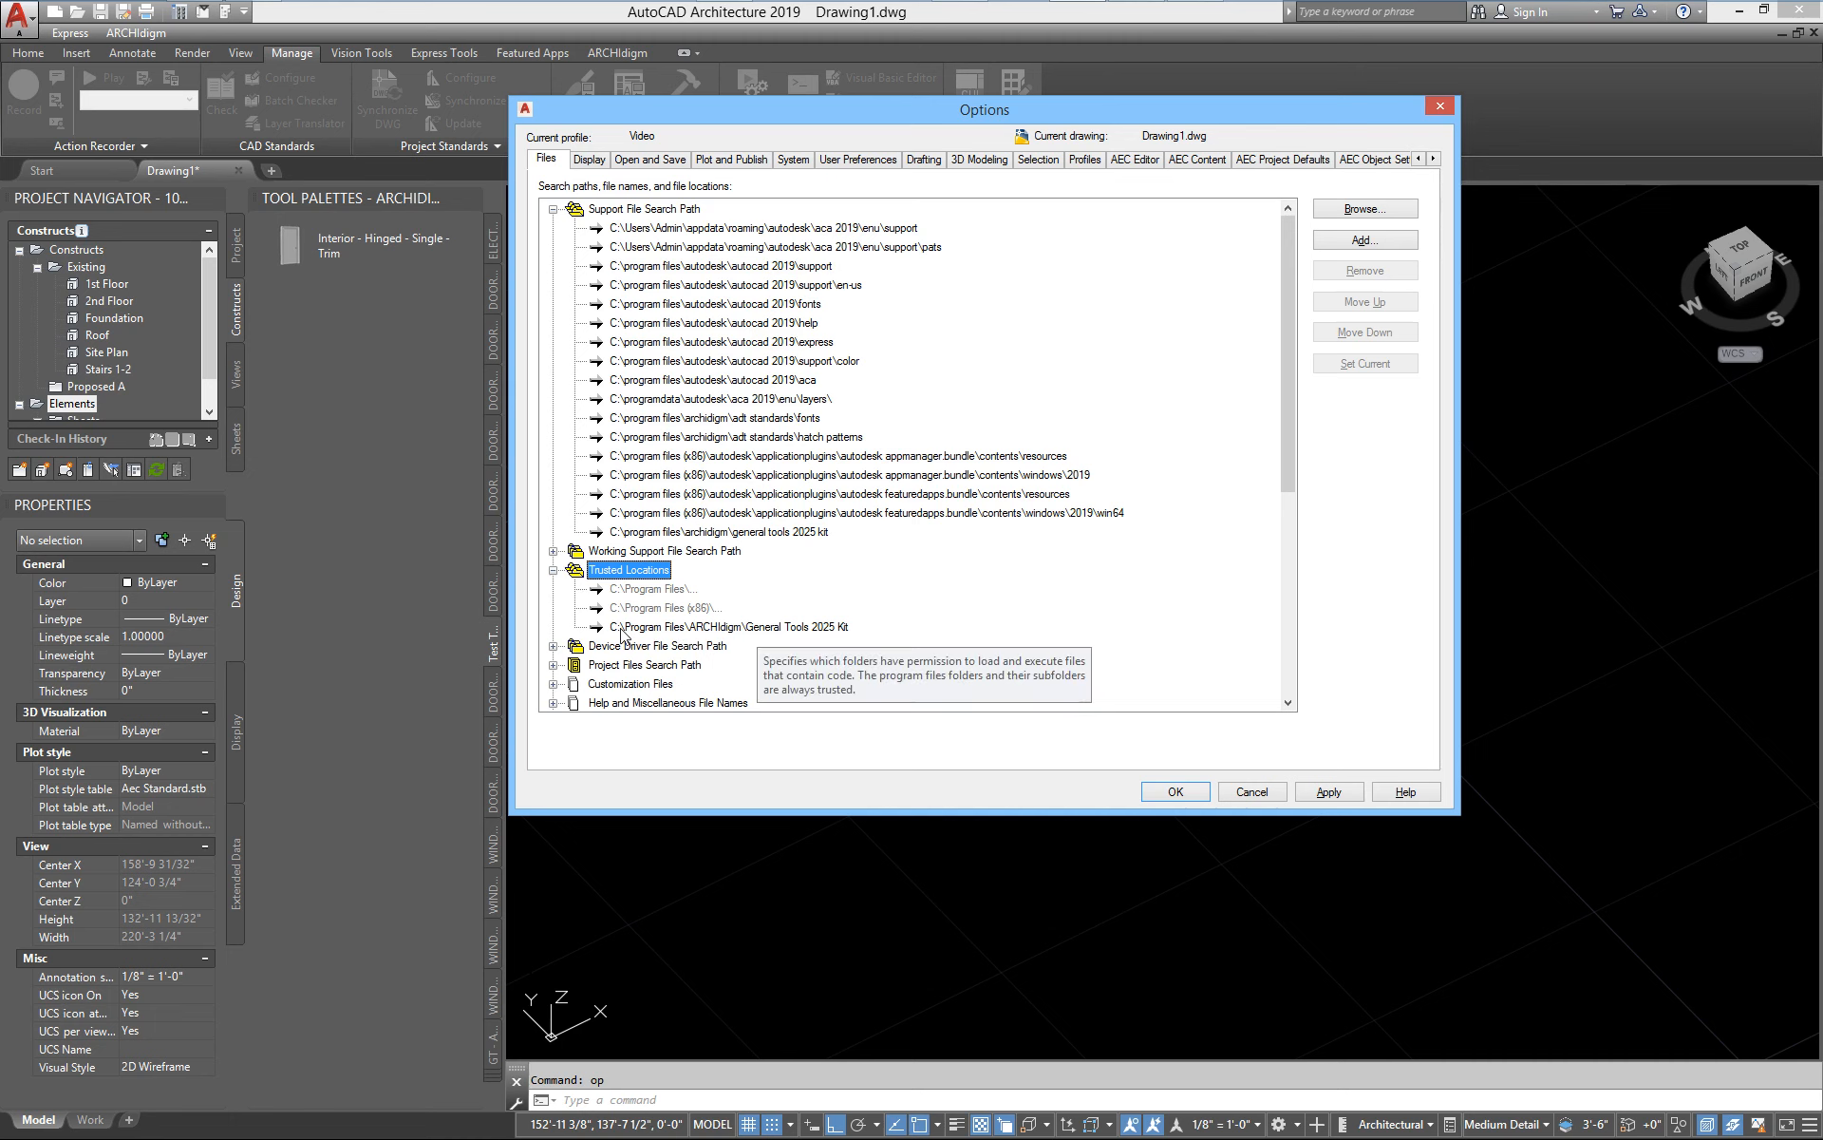
pyautogui.click(803, 628)
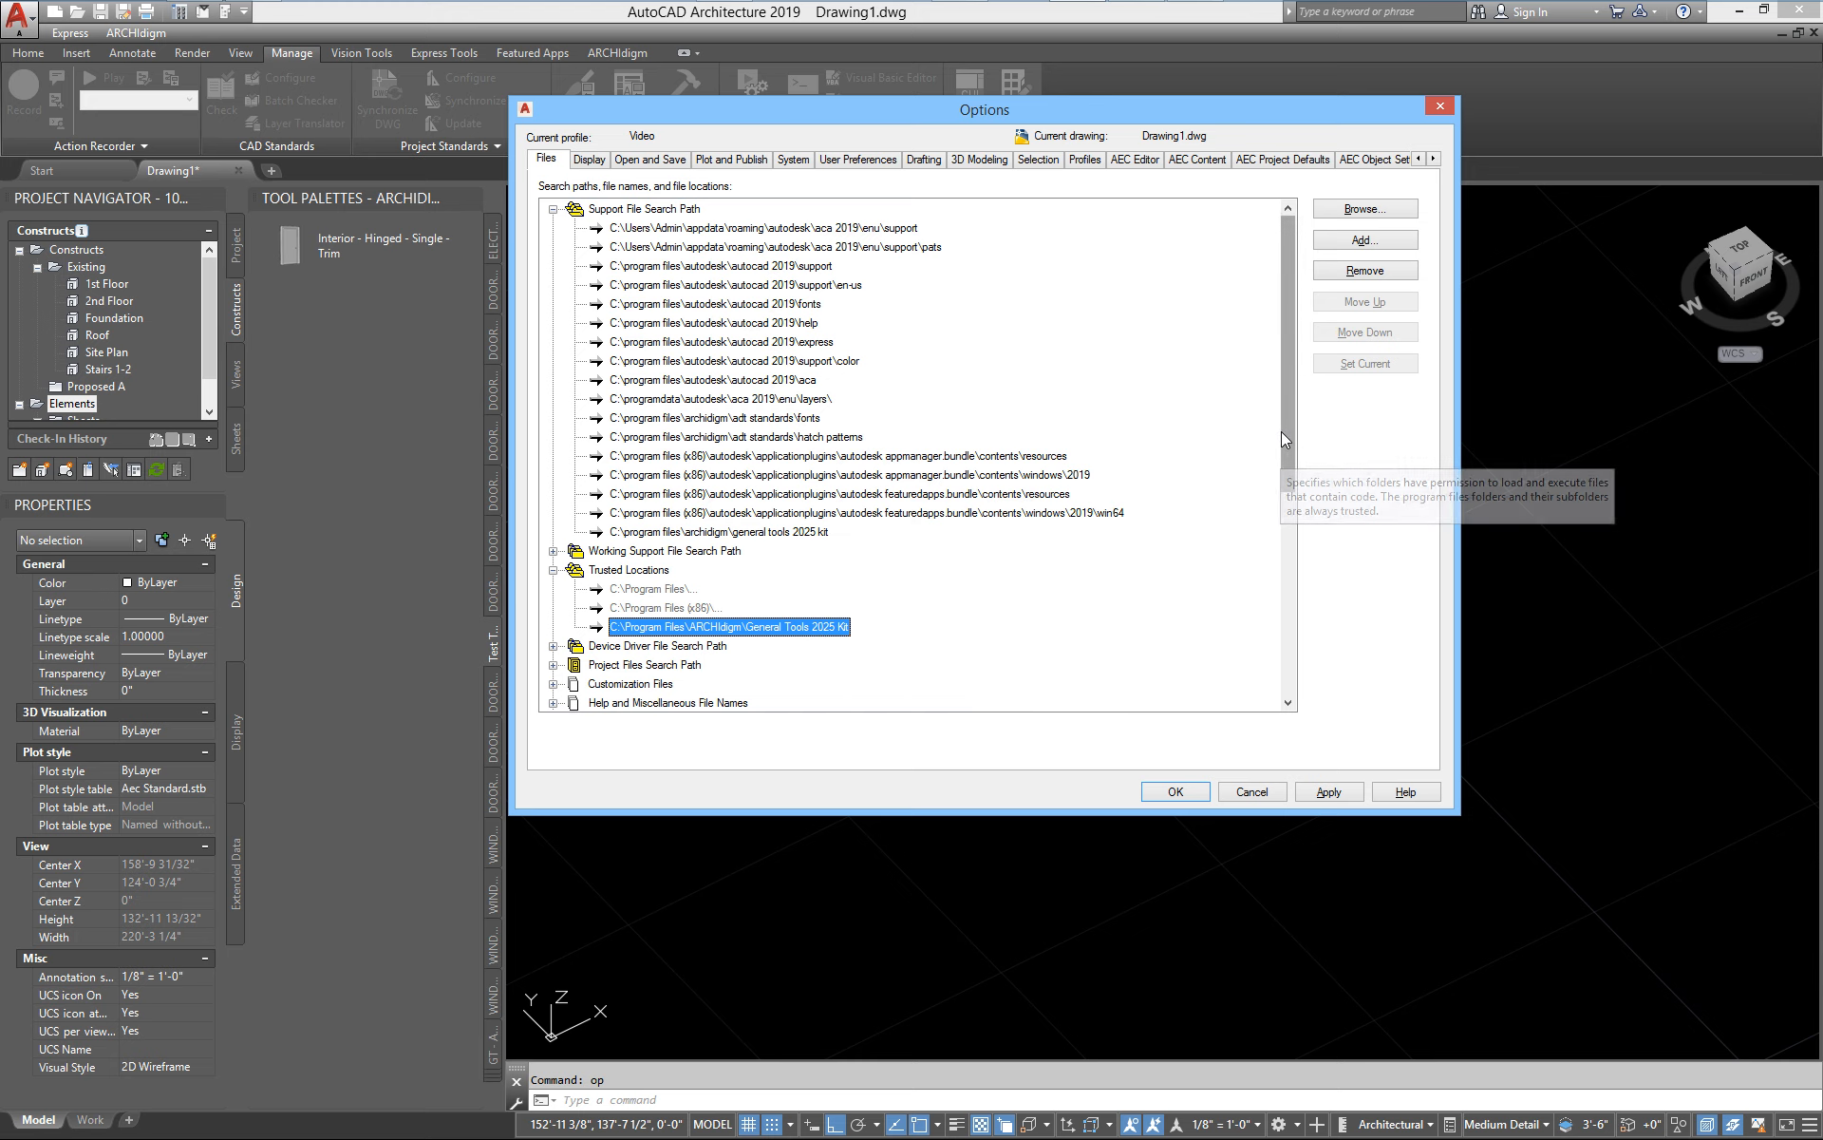
pyautogui.moveTo(1289, 429); pyautogui.dragTo(1322, 565)
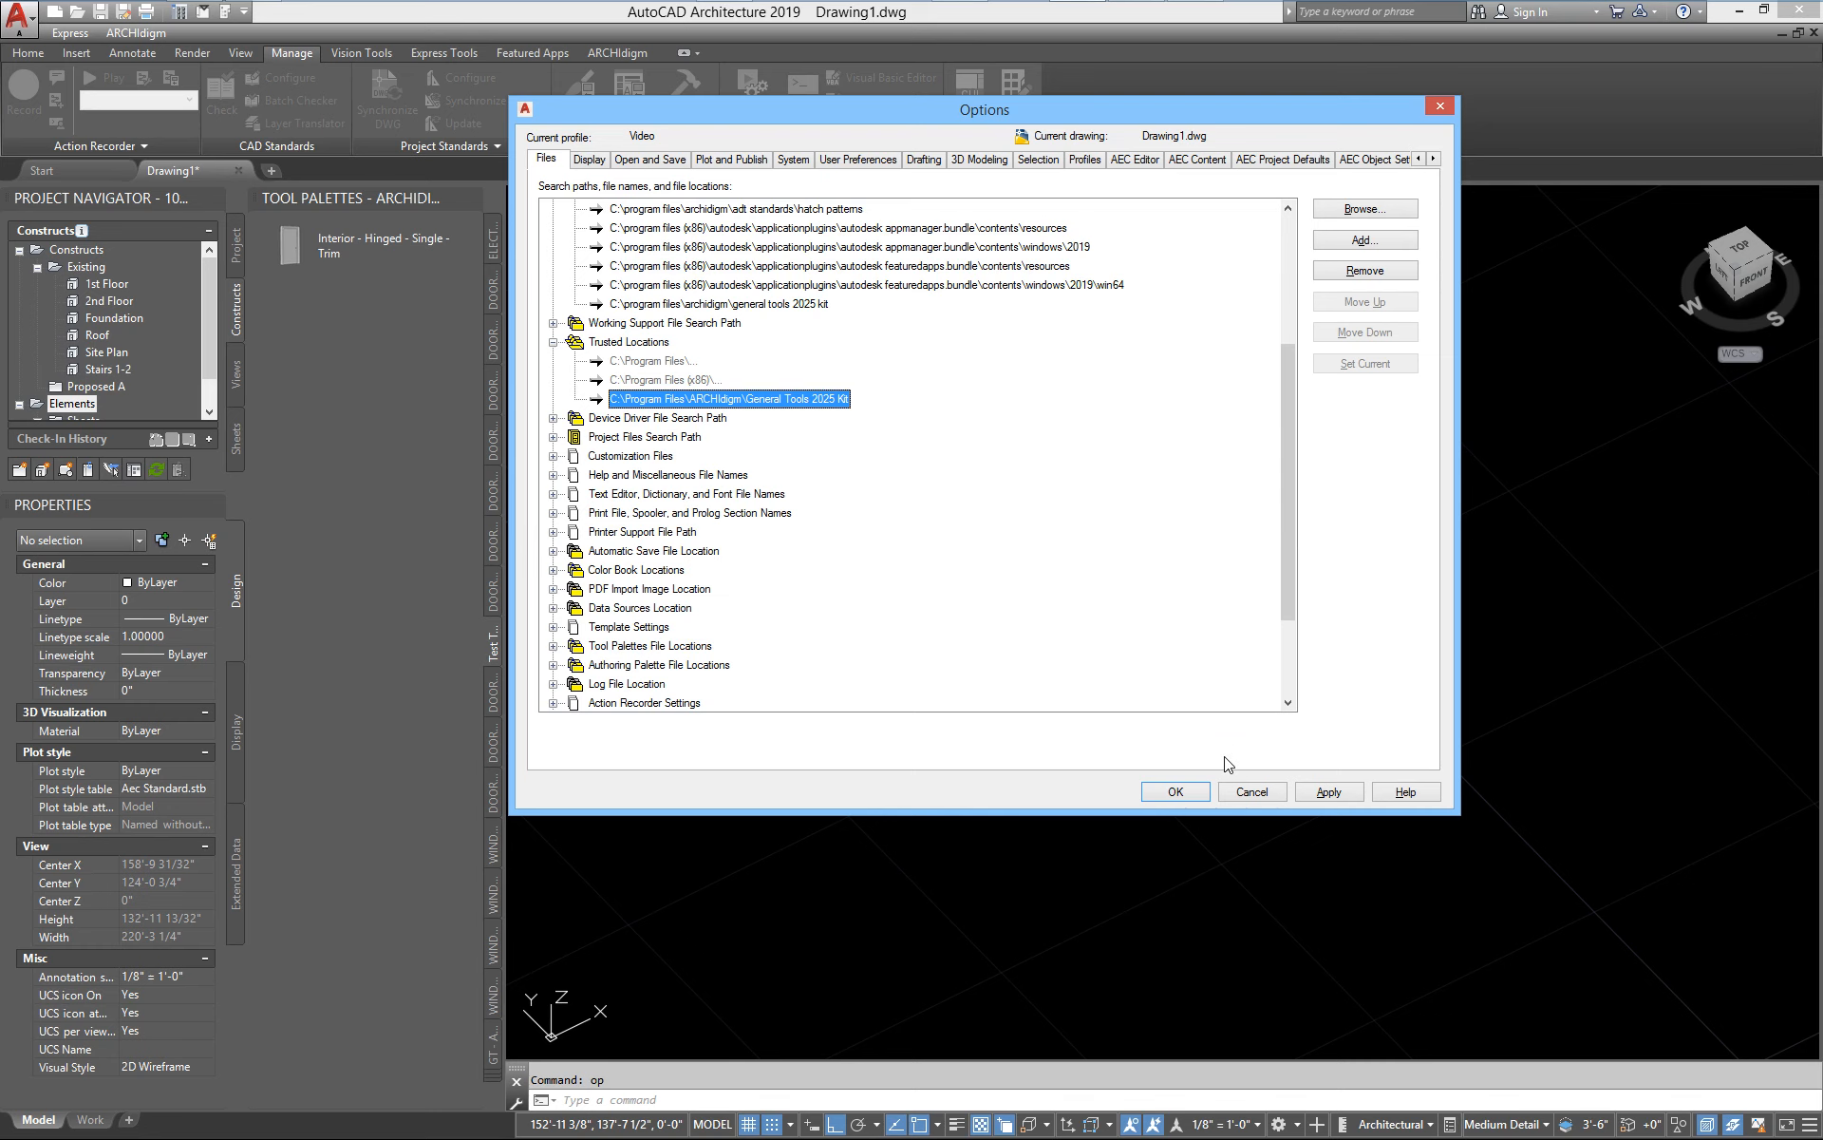
pyautogui.click(1259, 792)
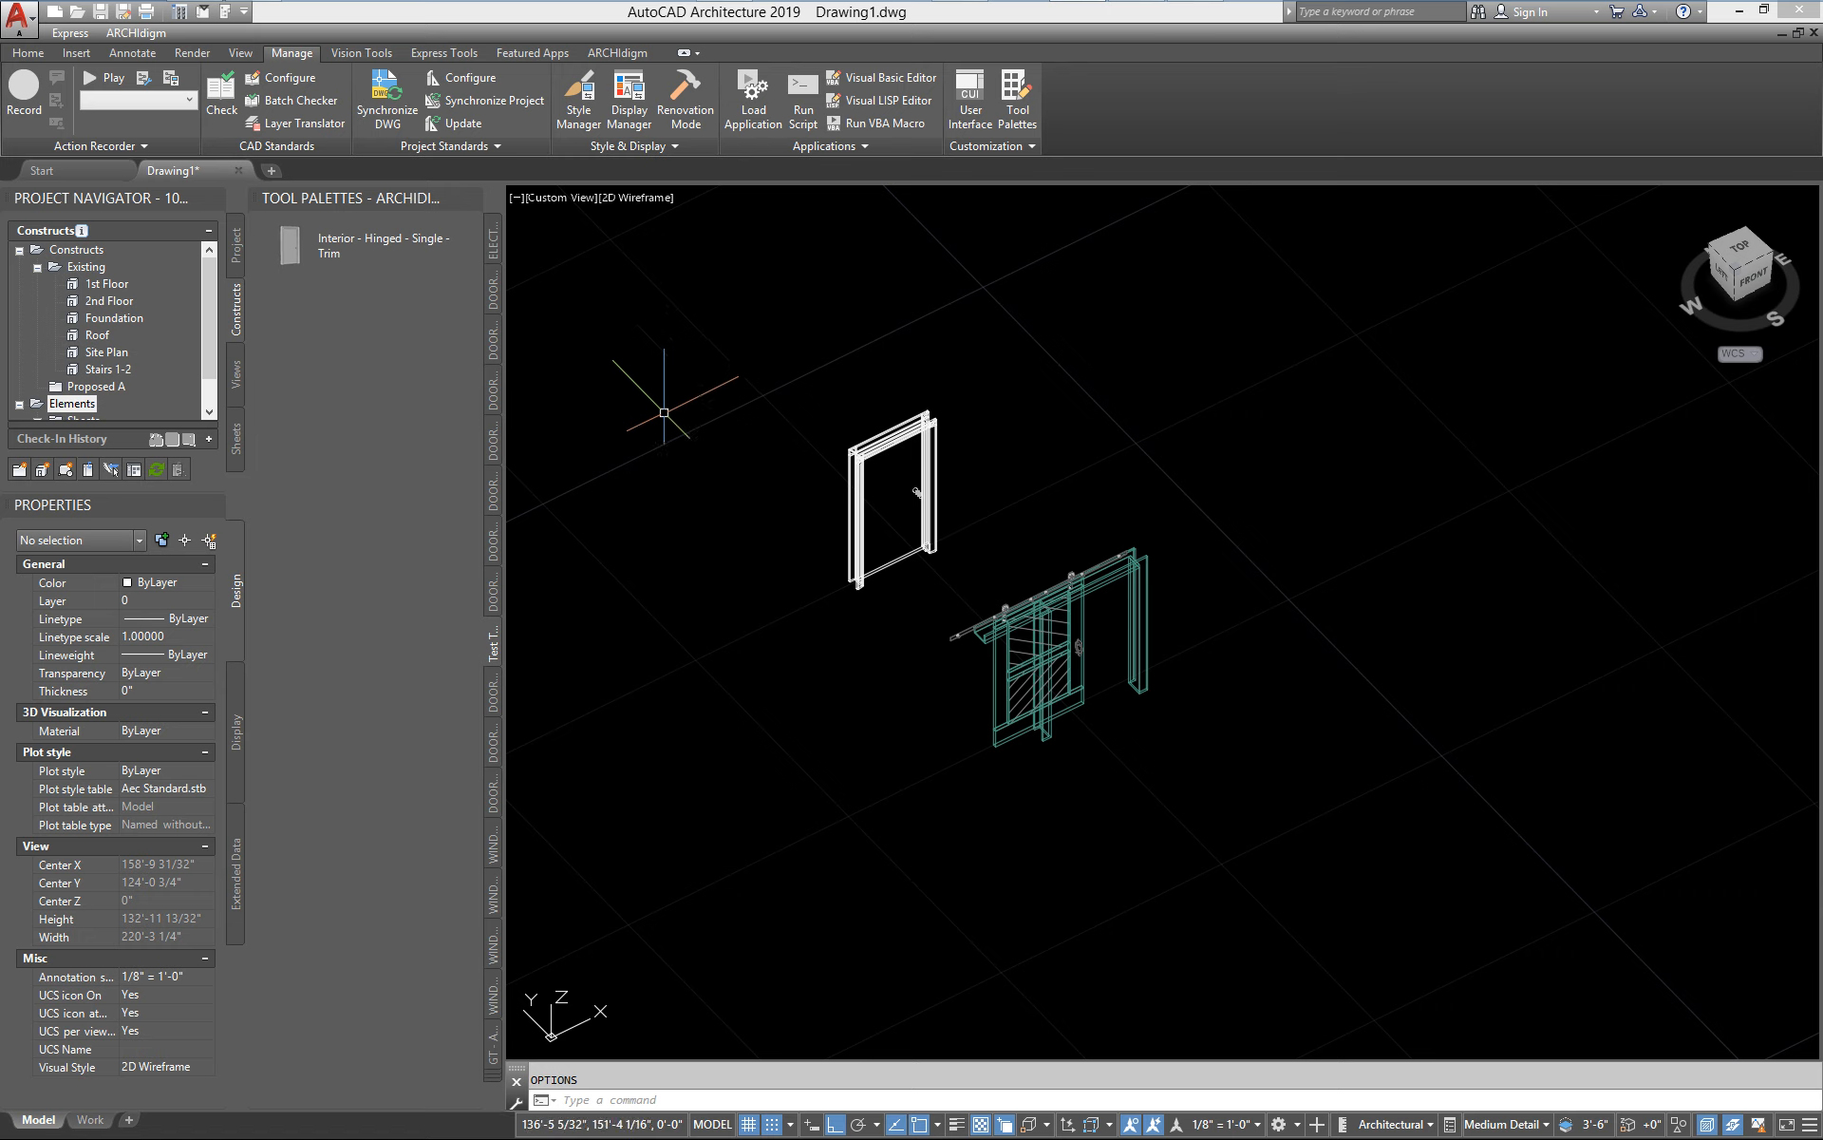
# Open Doors eParts - (Imperial).dwg from ARCHIdigm's Doors 2025 eParts folder in the Style Manager for door styles
pyautogui.write('doorstyle')
pyautogui.press('Return')
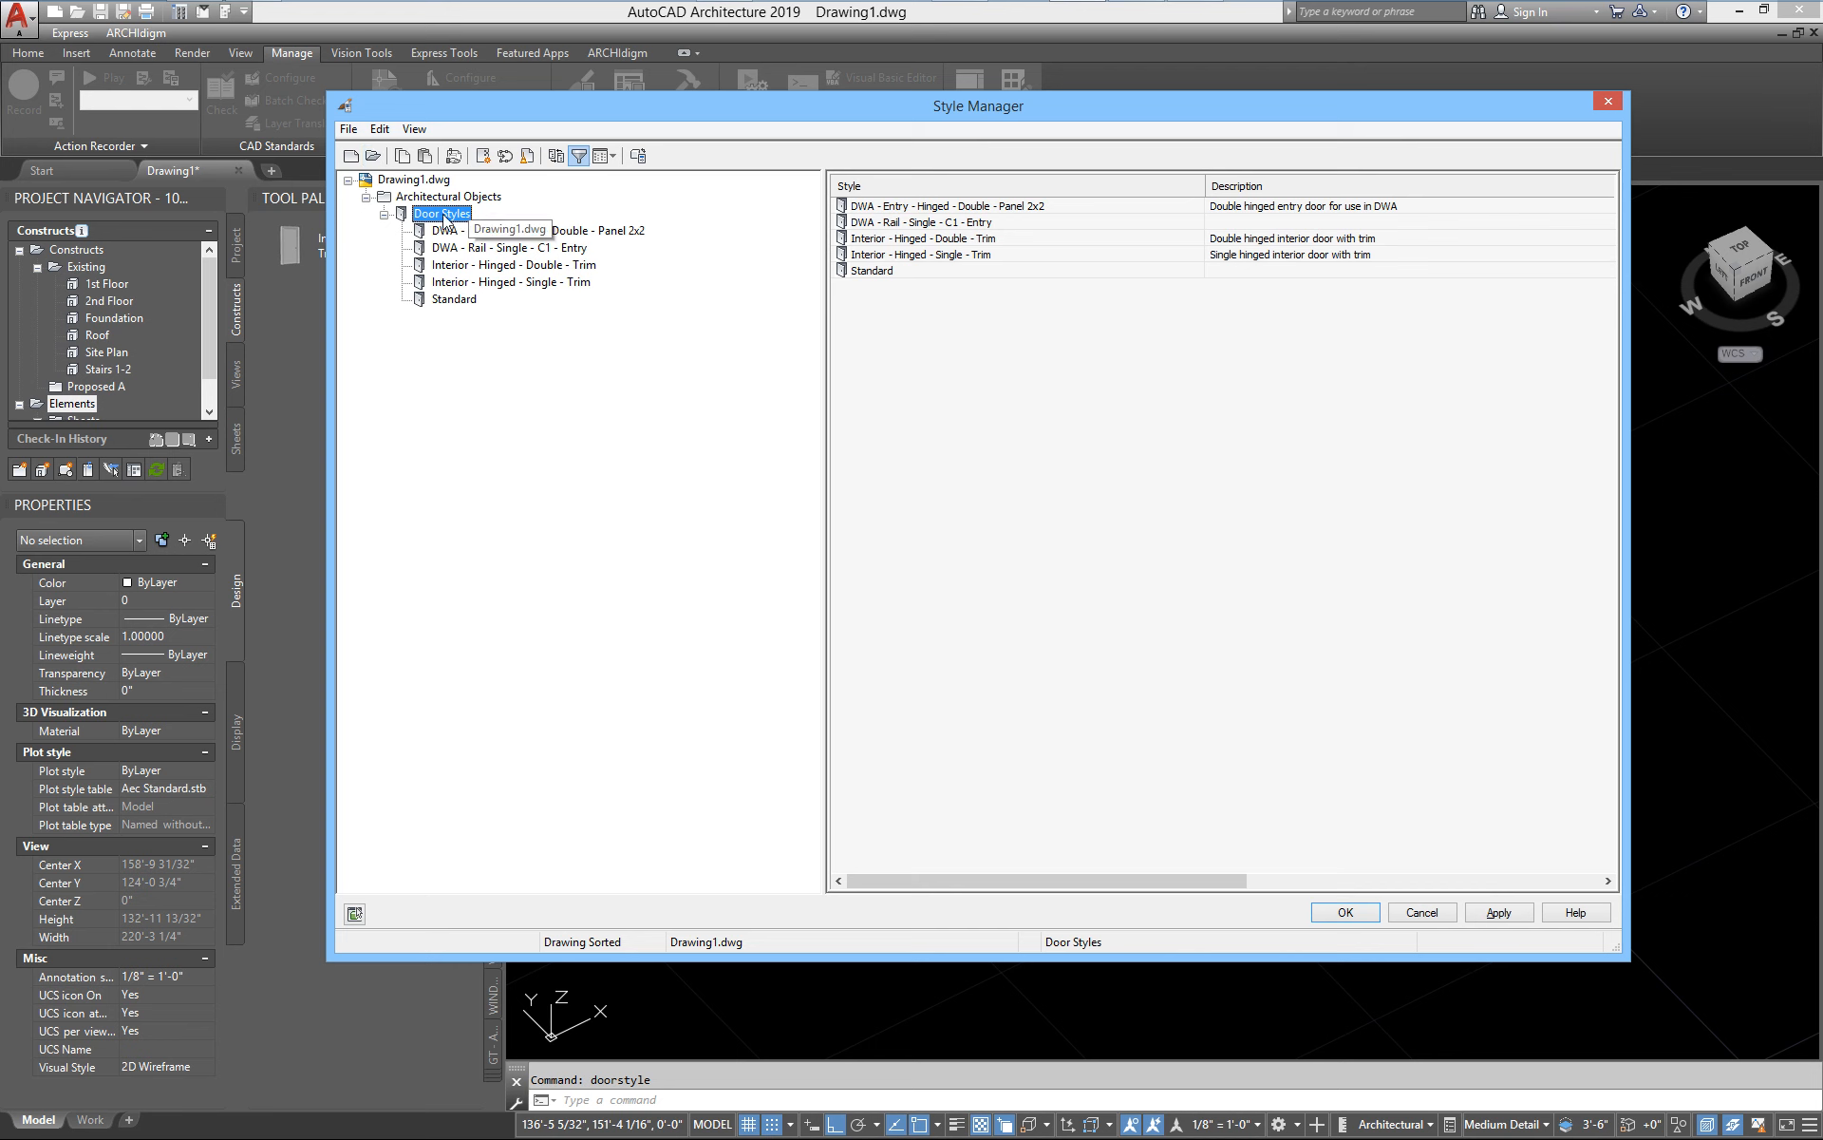
pyautogui.click(374, 157)
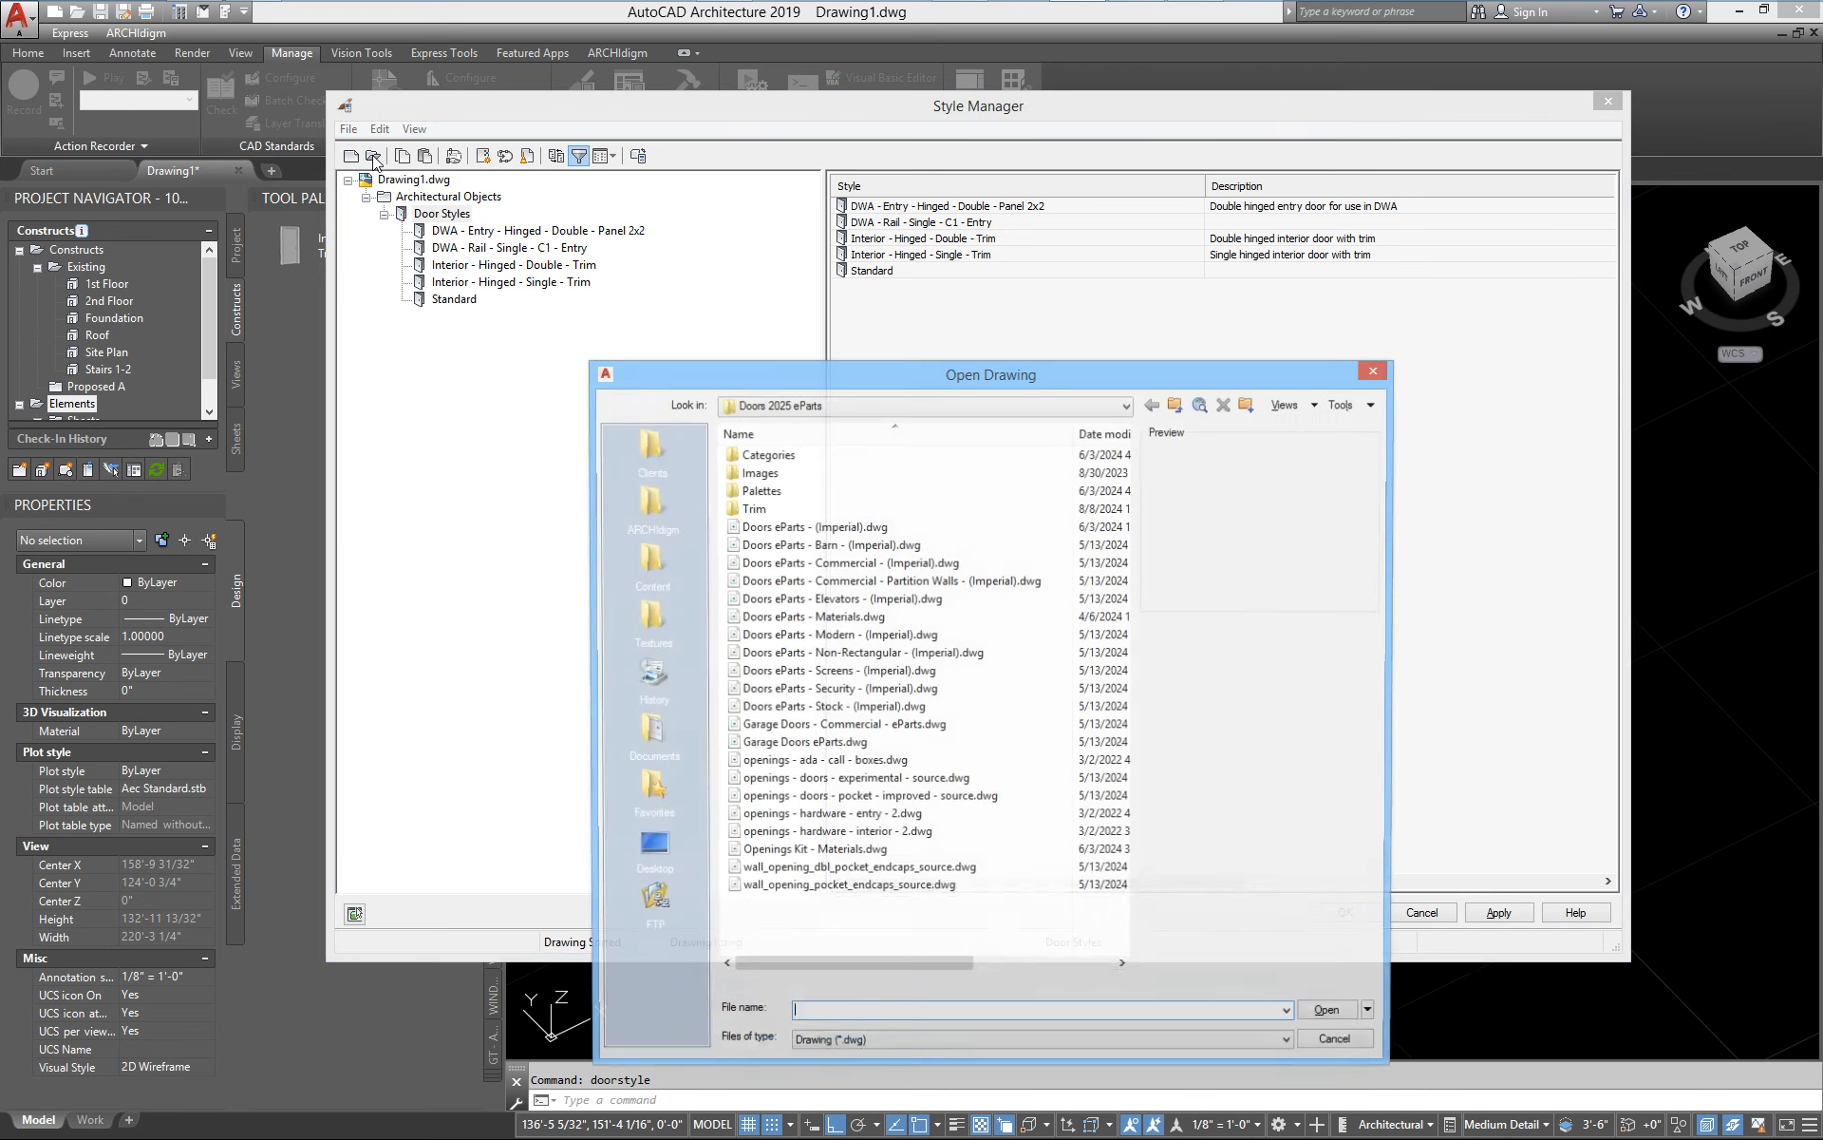
pyautogui.moveTo(891, 372); pyautogui.dragTo(984, 175)
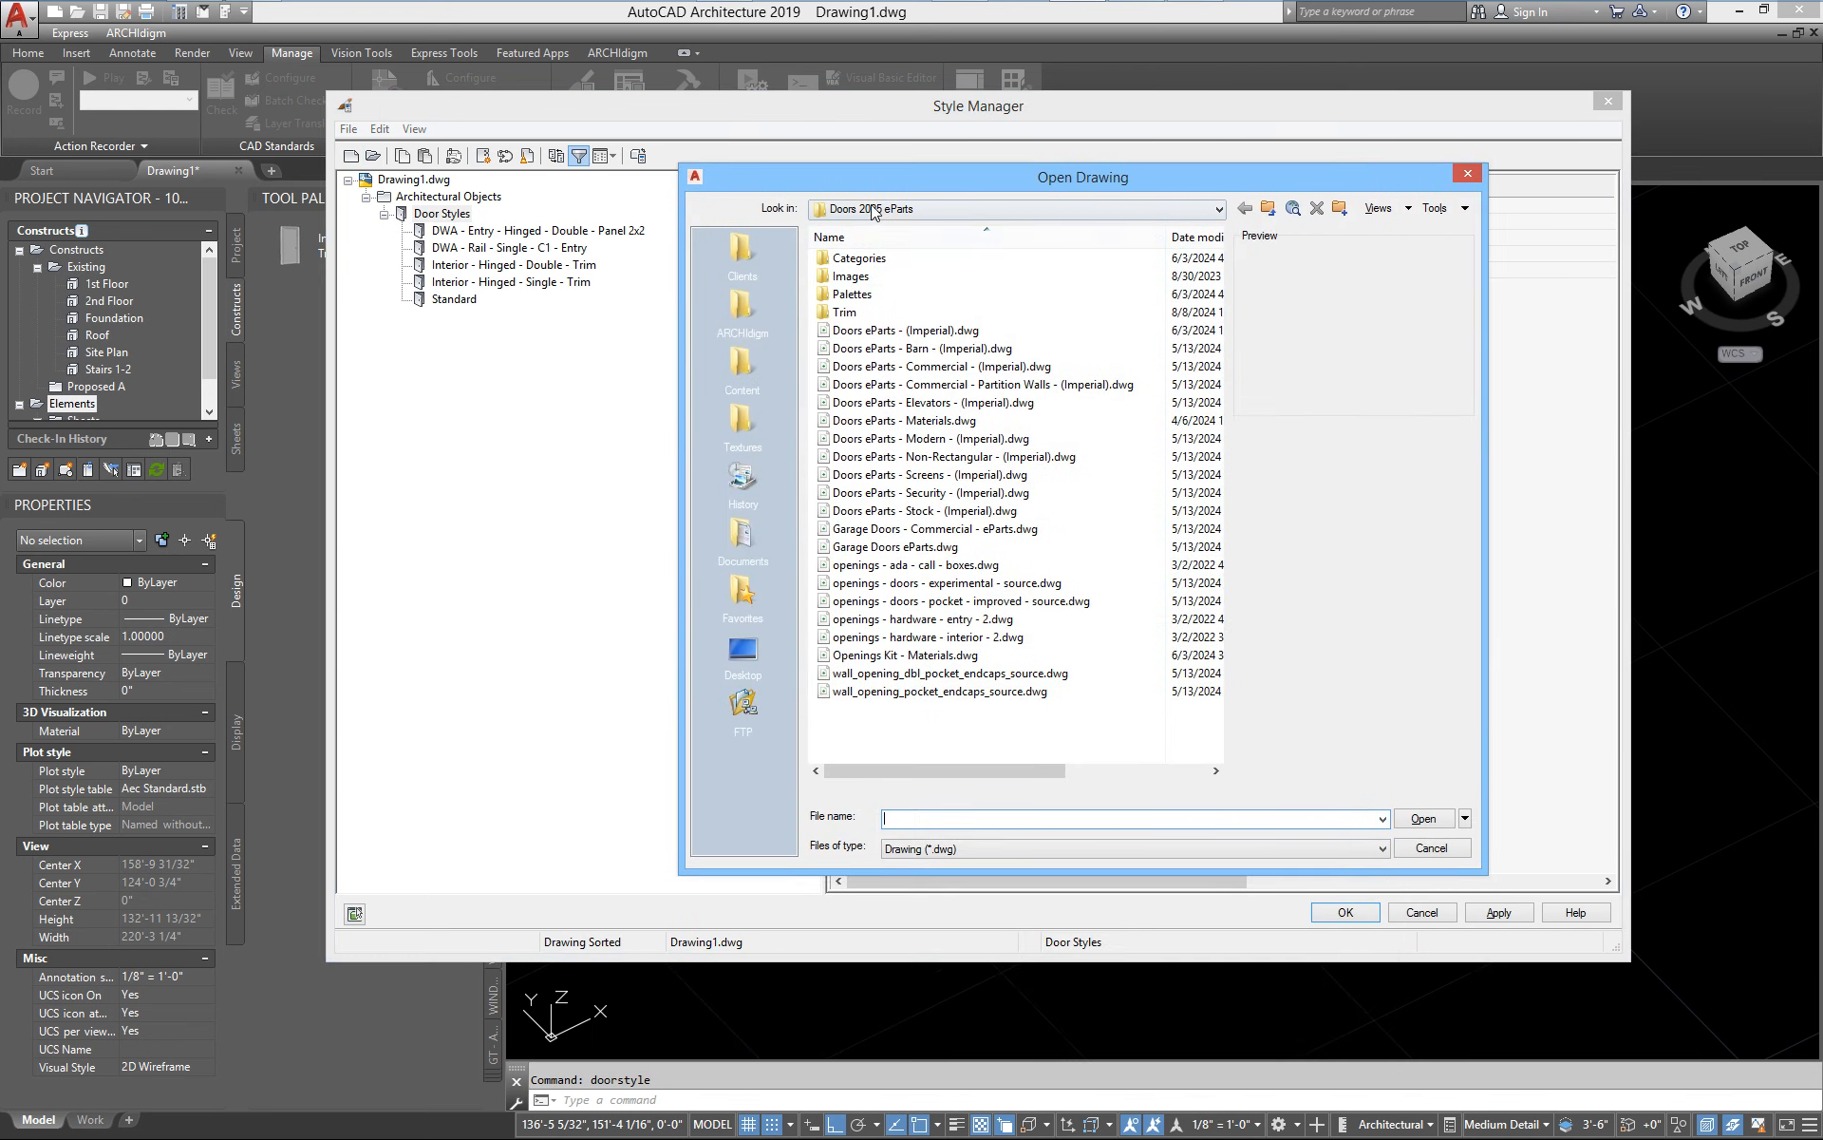
pyautogui.click(1008, 209)
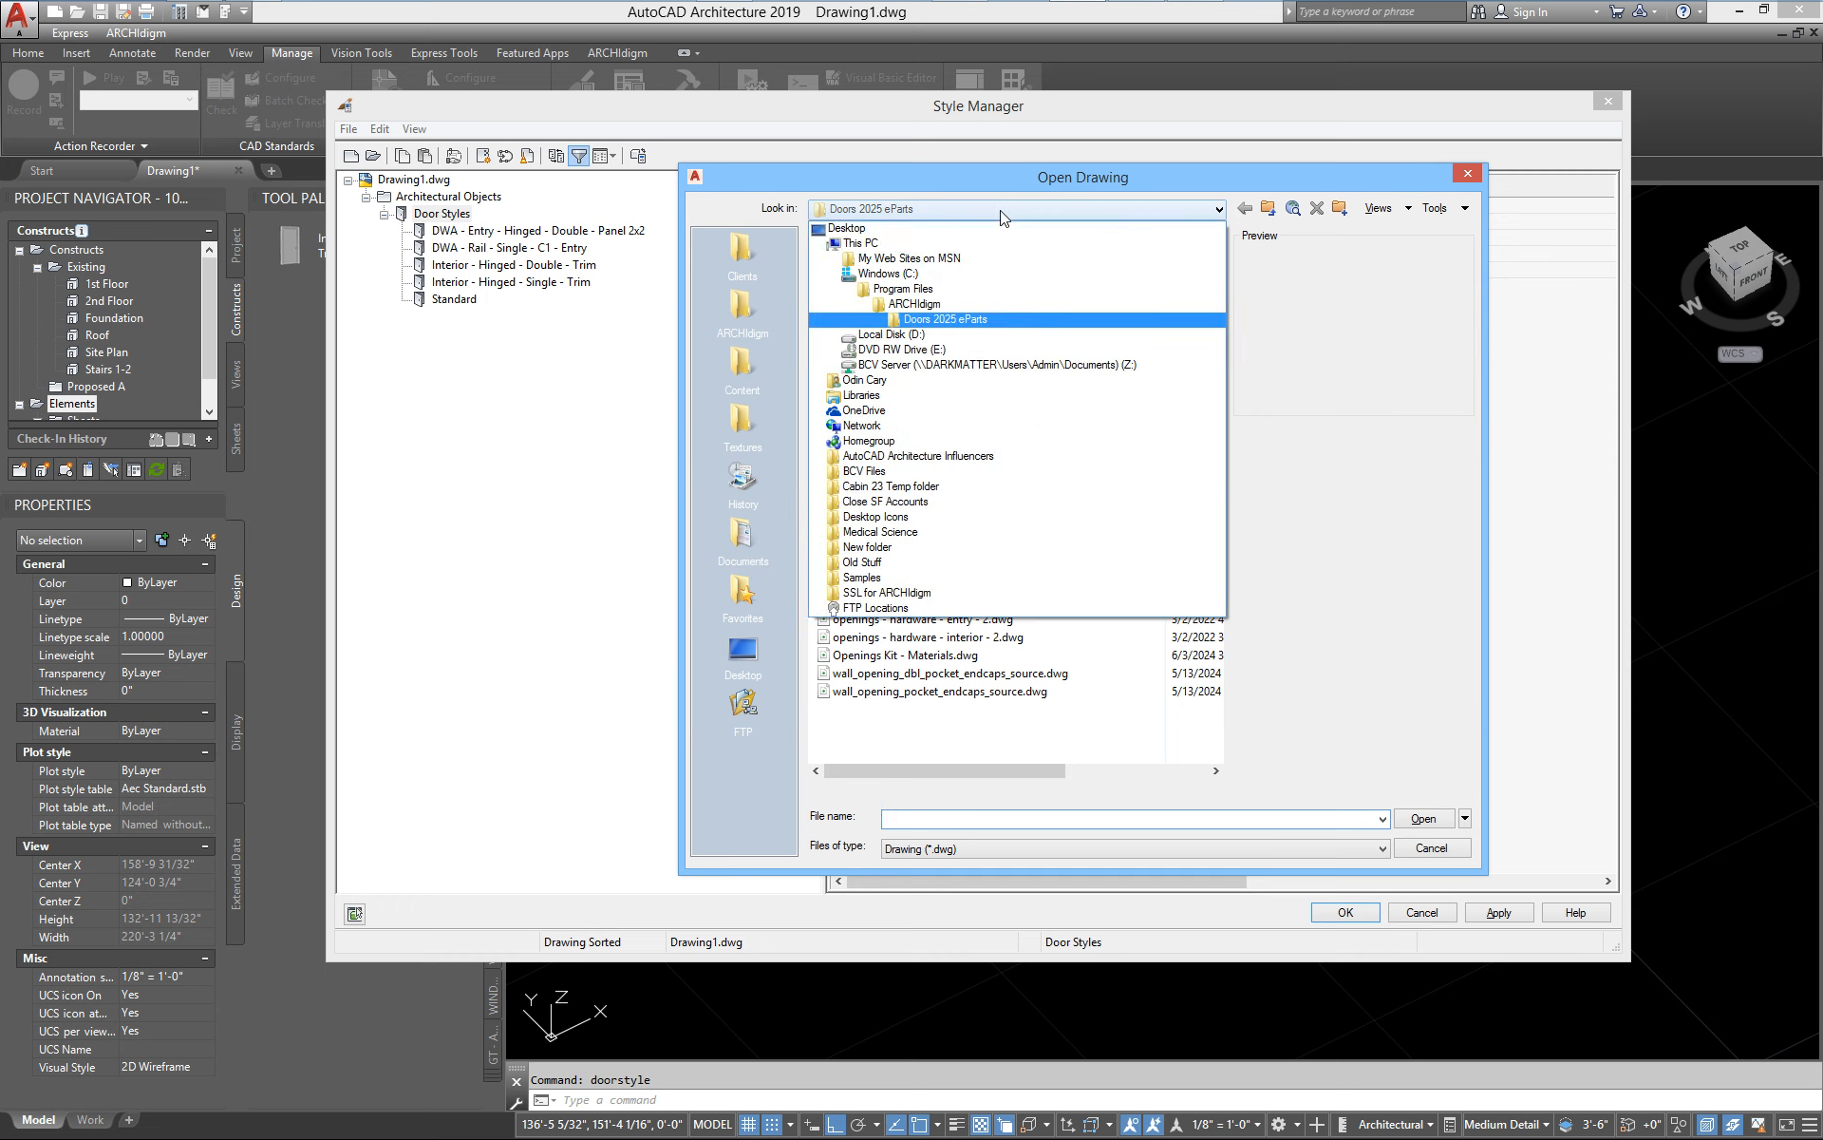
pyautogui.click(918, 304)
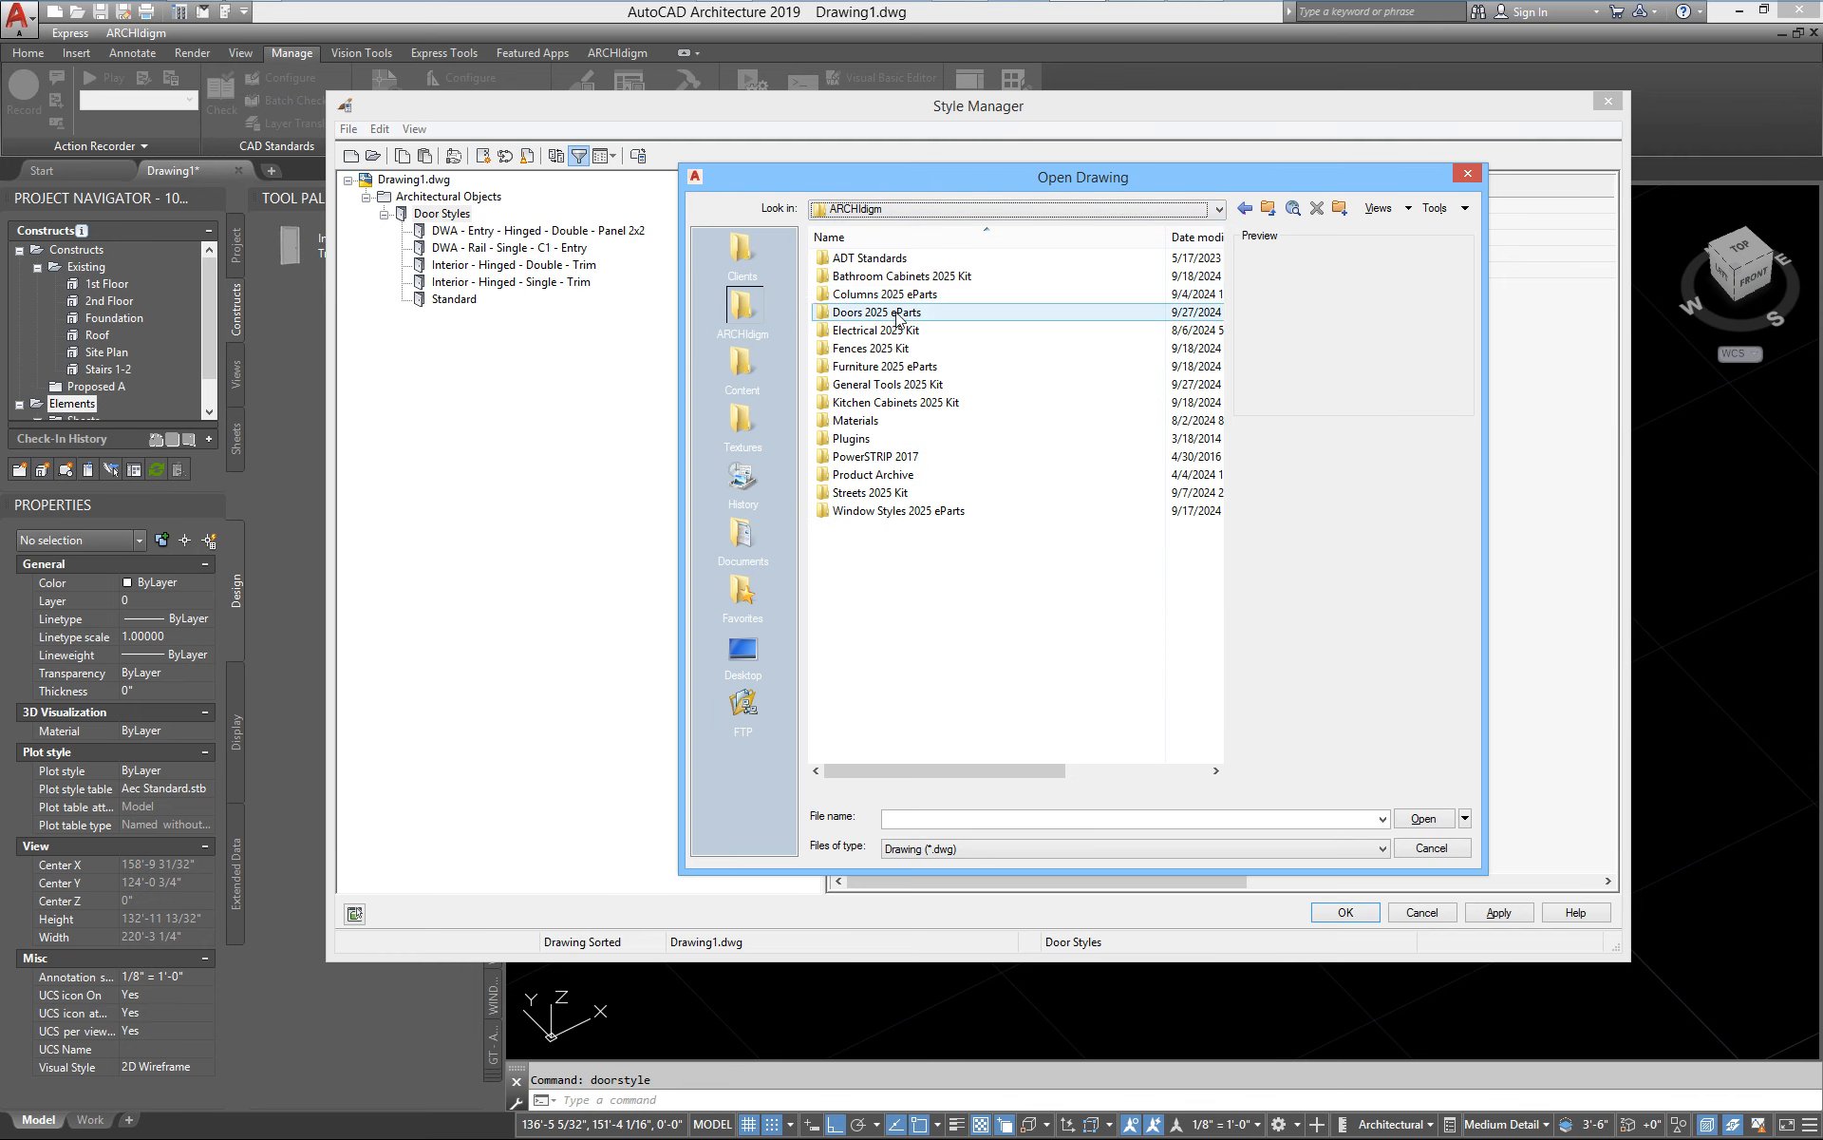
pyautogui.doubleClick(874, 313)
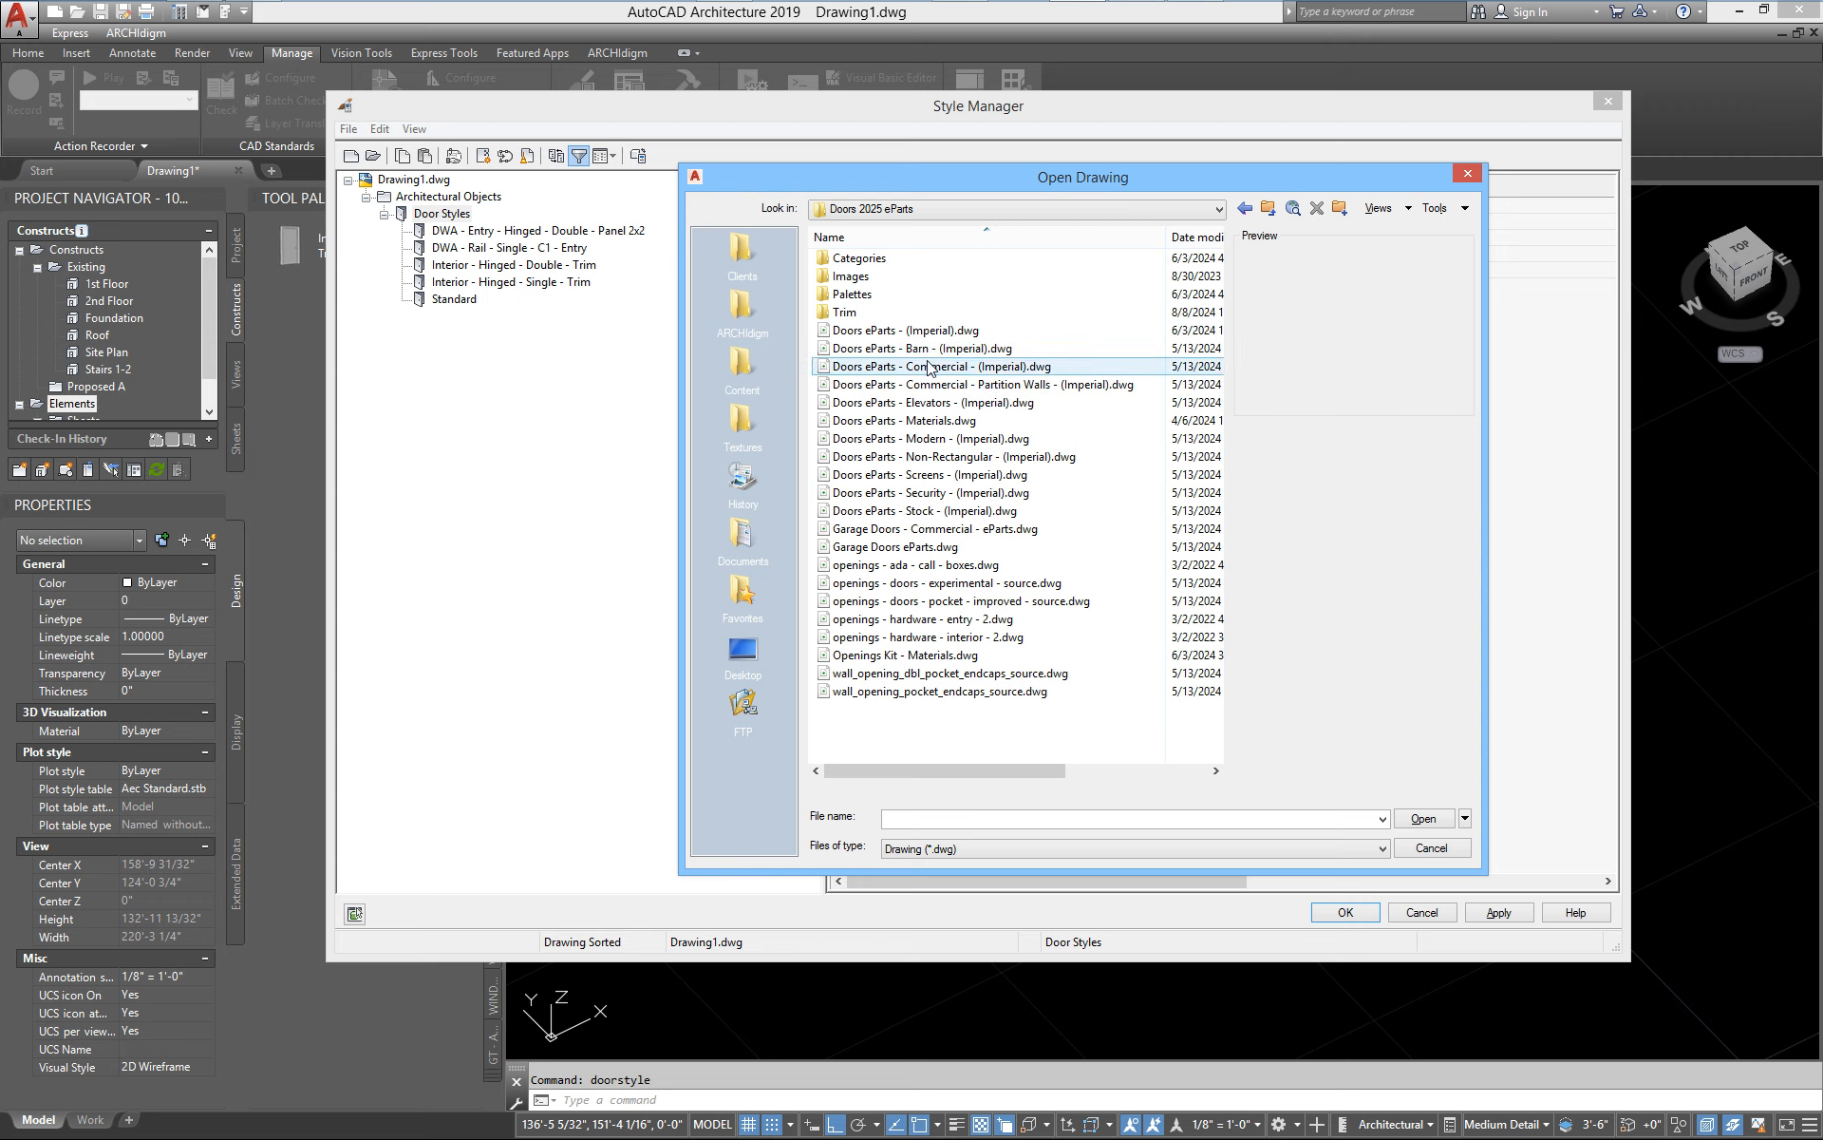
pyautogui.doubleClick(953, 333)
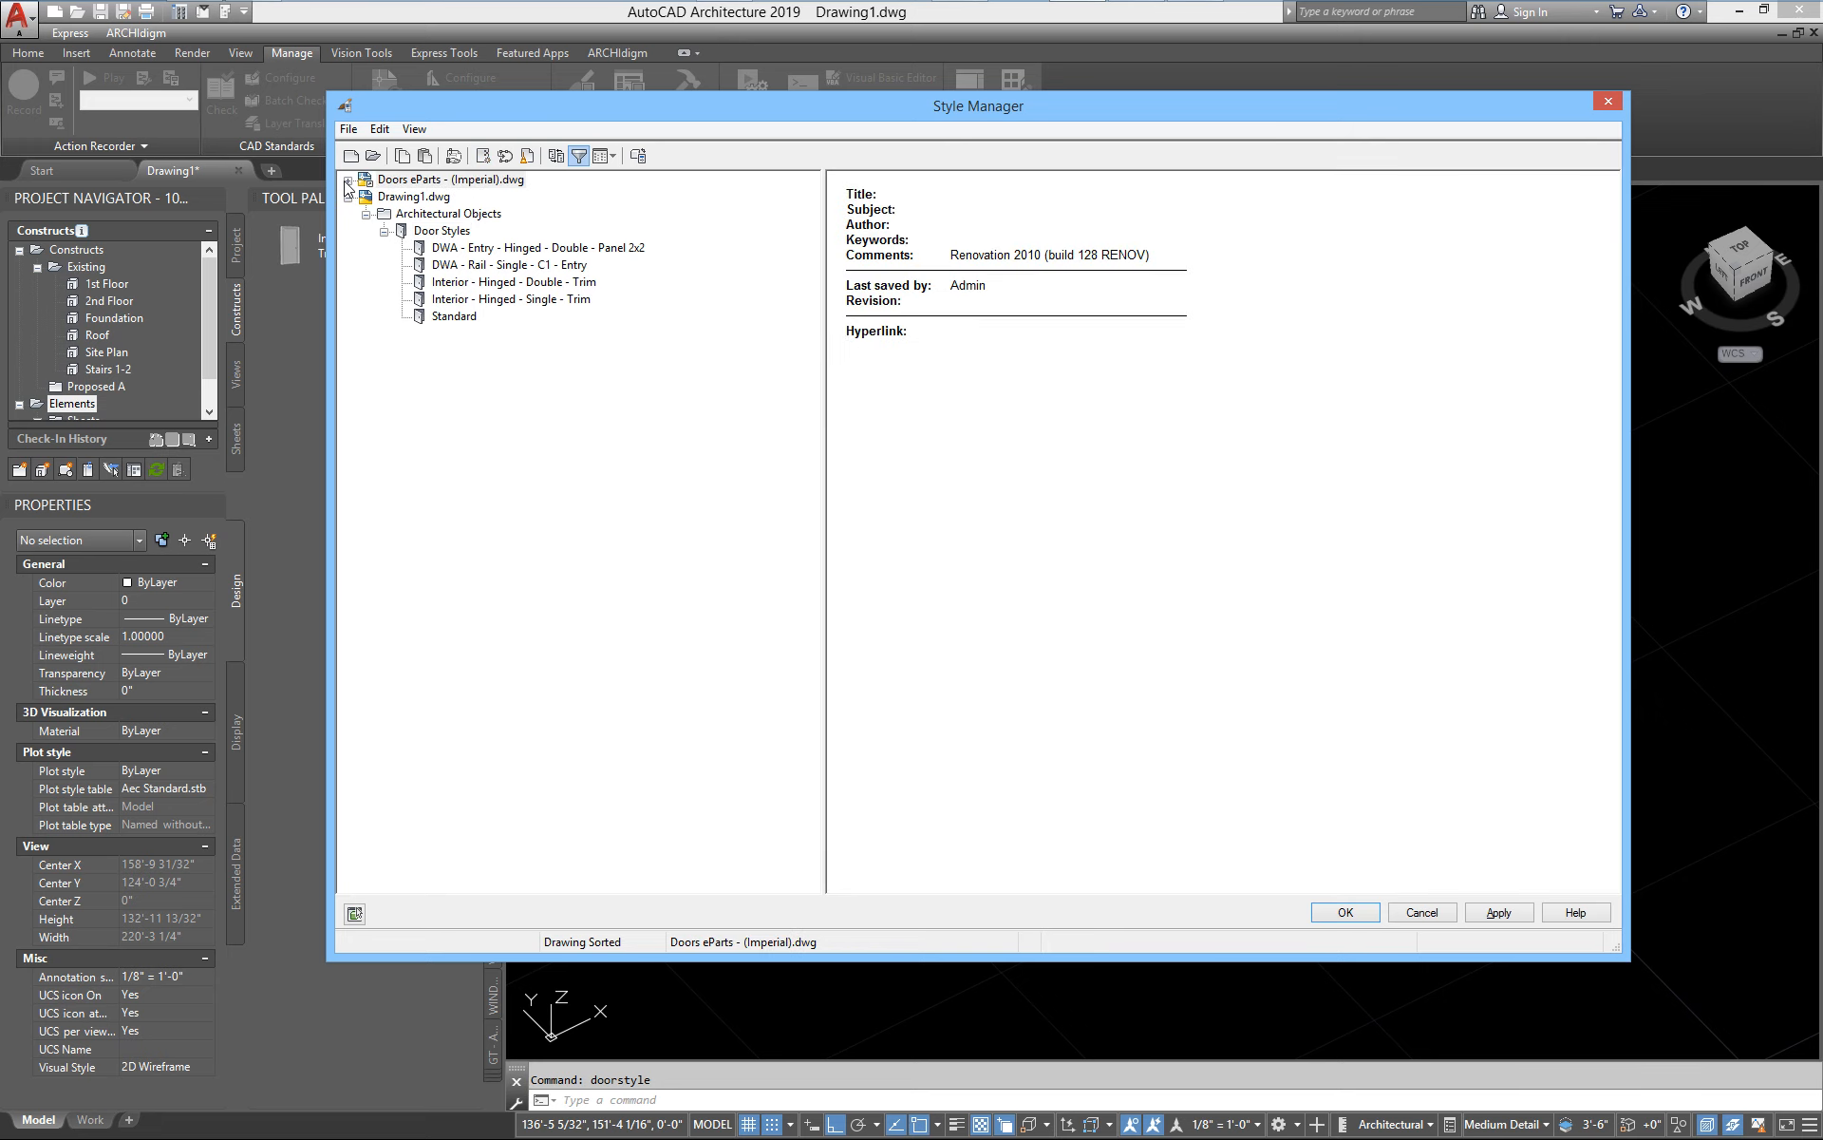
# Copy the Entry - Hinged - Double - P 2x2 - Trim door style from Doors eParts - (Imperial).dwg
pyautogui.click(347, 179)
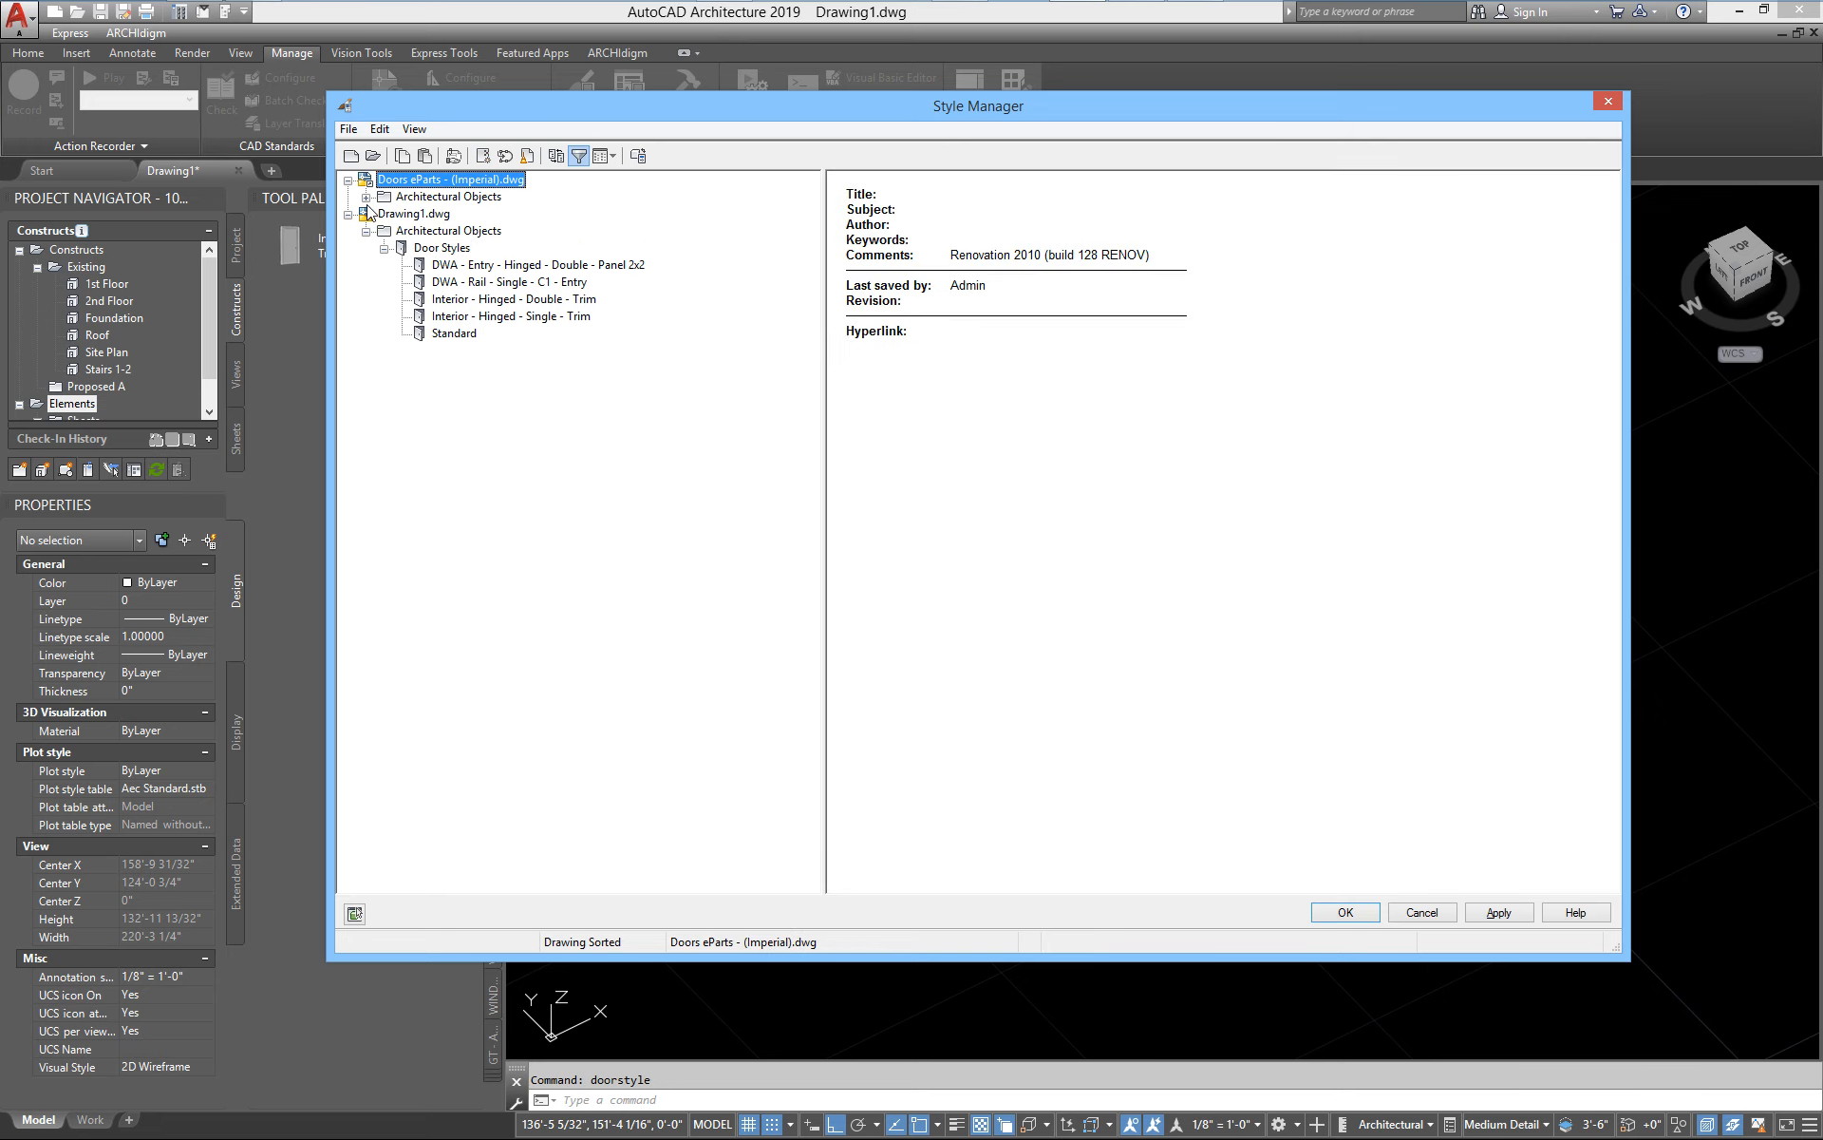
pyautogui.click(366, 197)
pyautogui.click(384, 215)
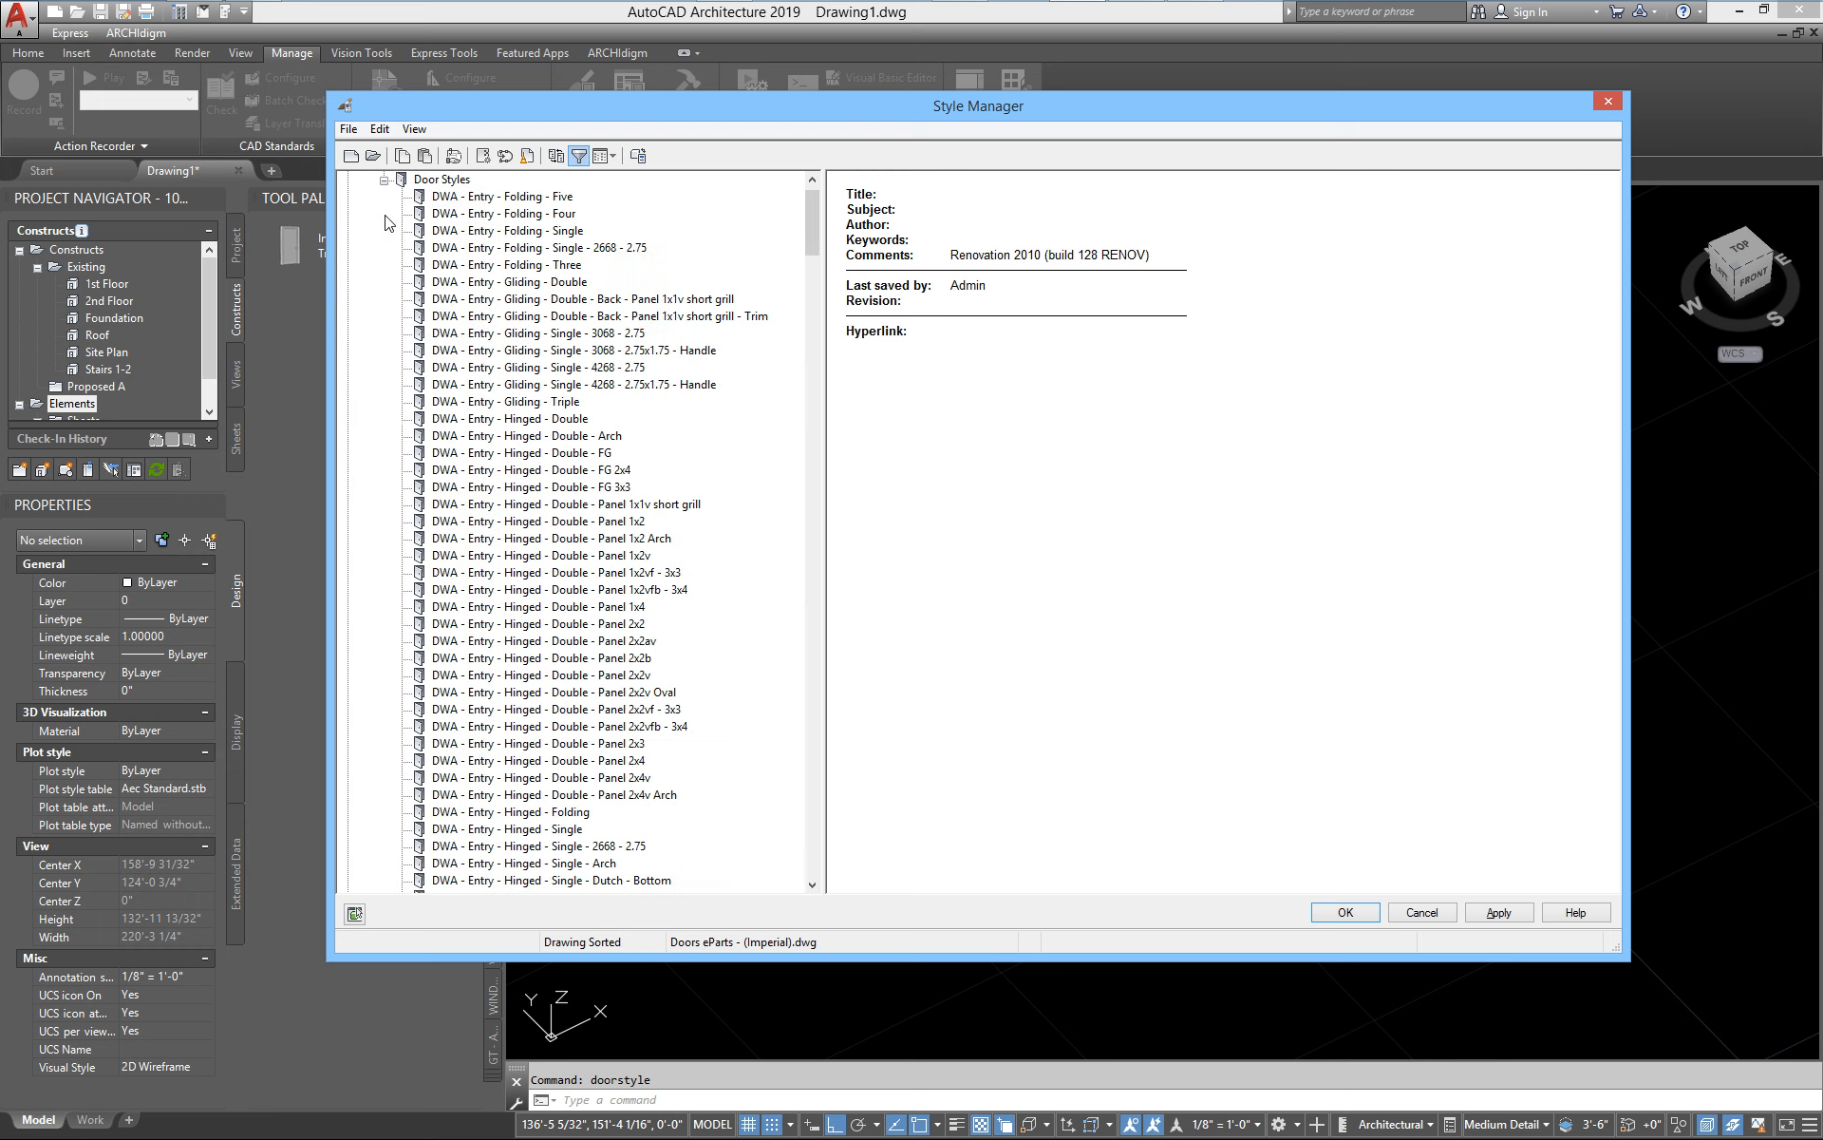
pyautogui.moveTo(813, 226); pyautogui.dragTo(848, 429)
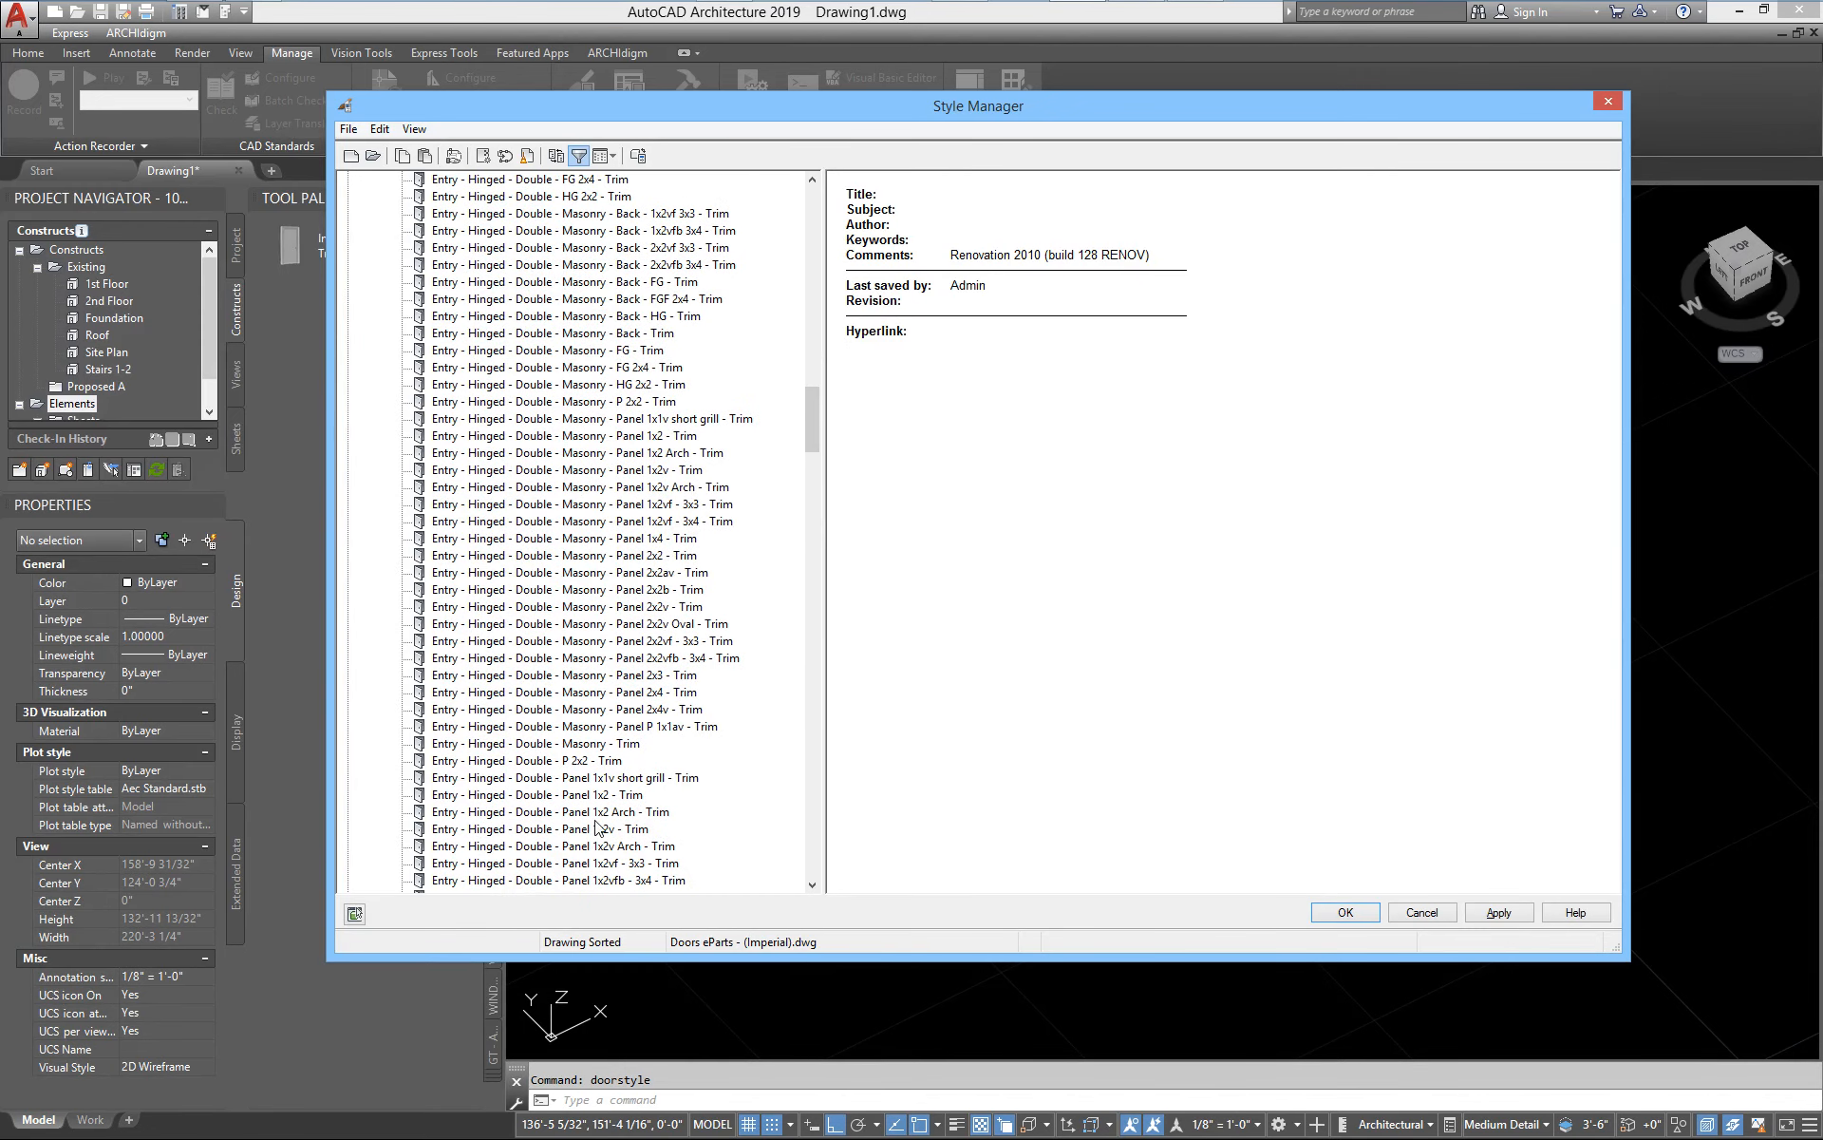
pyautogui.click(552, 762)
pyautogui.rightClick(552, 763)
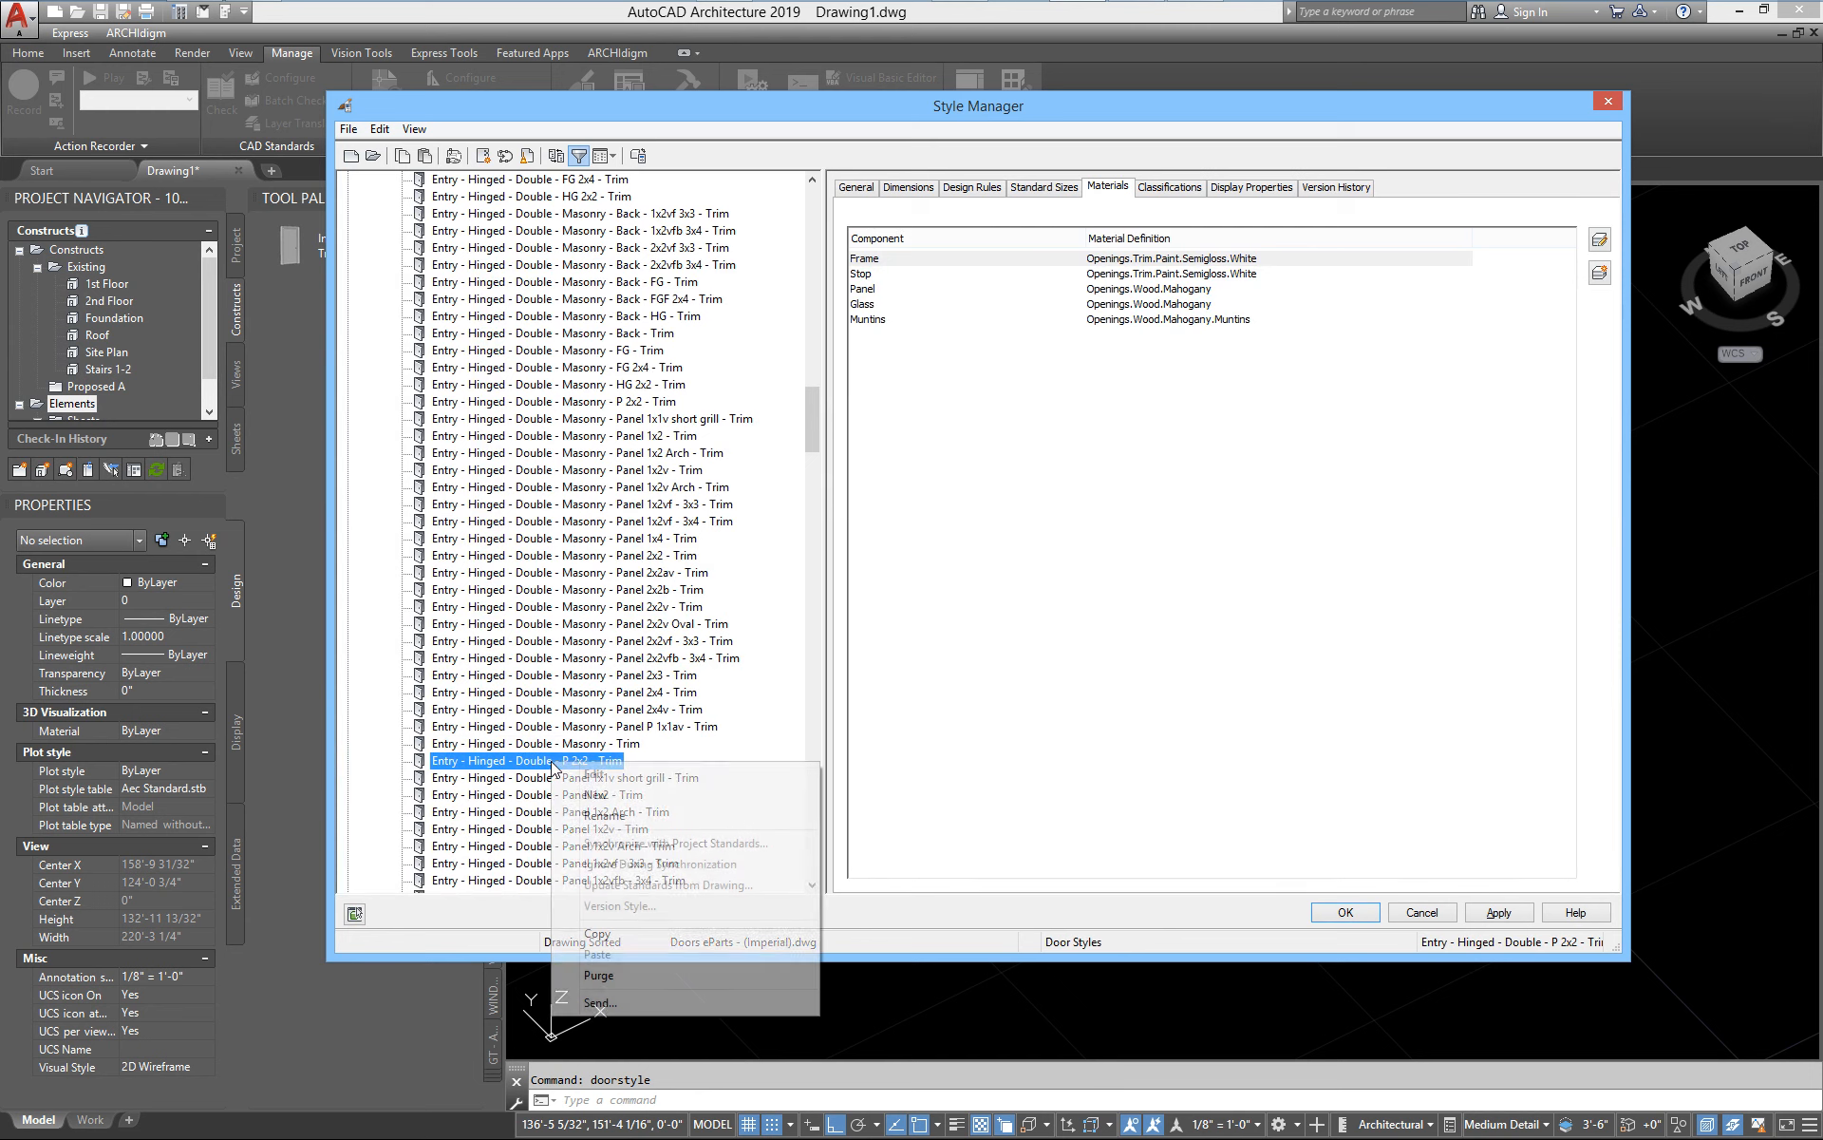
pyautogui.click(598, 932)
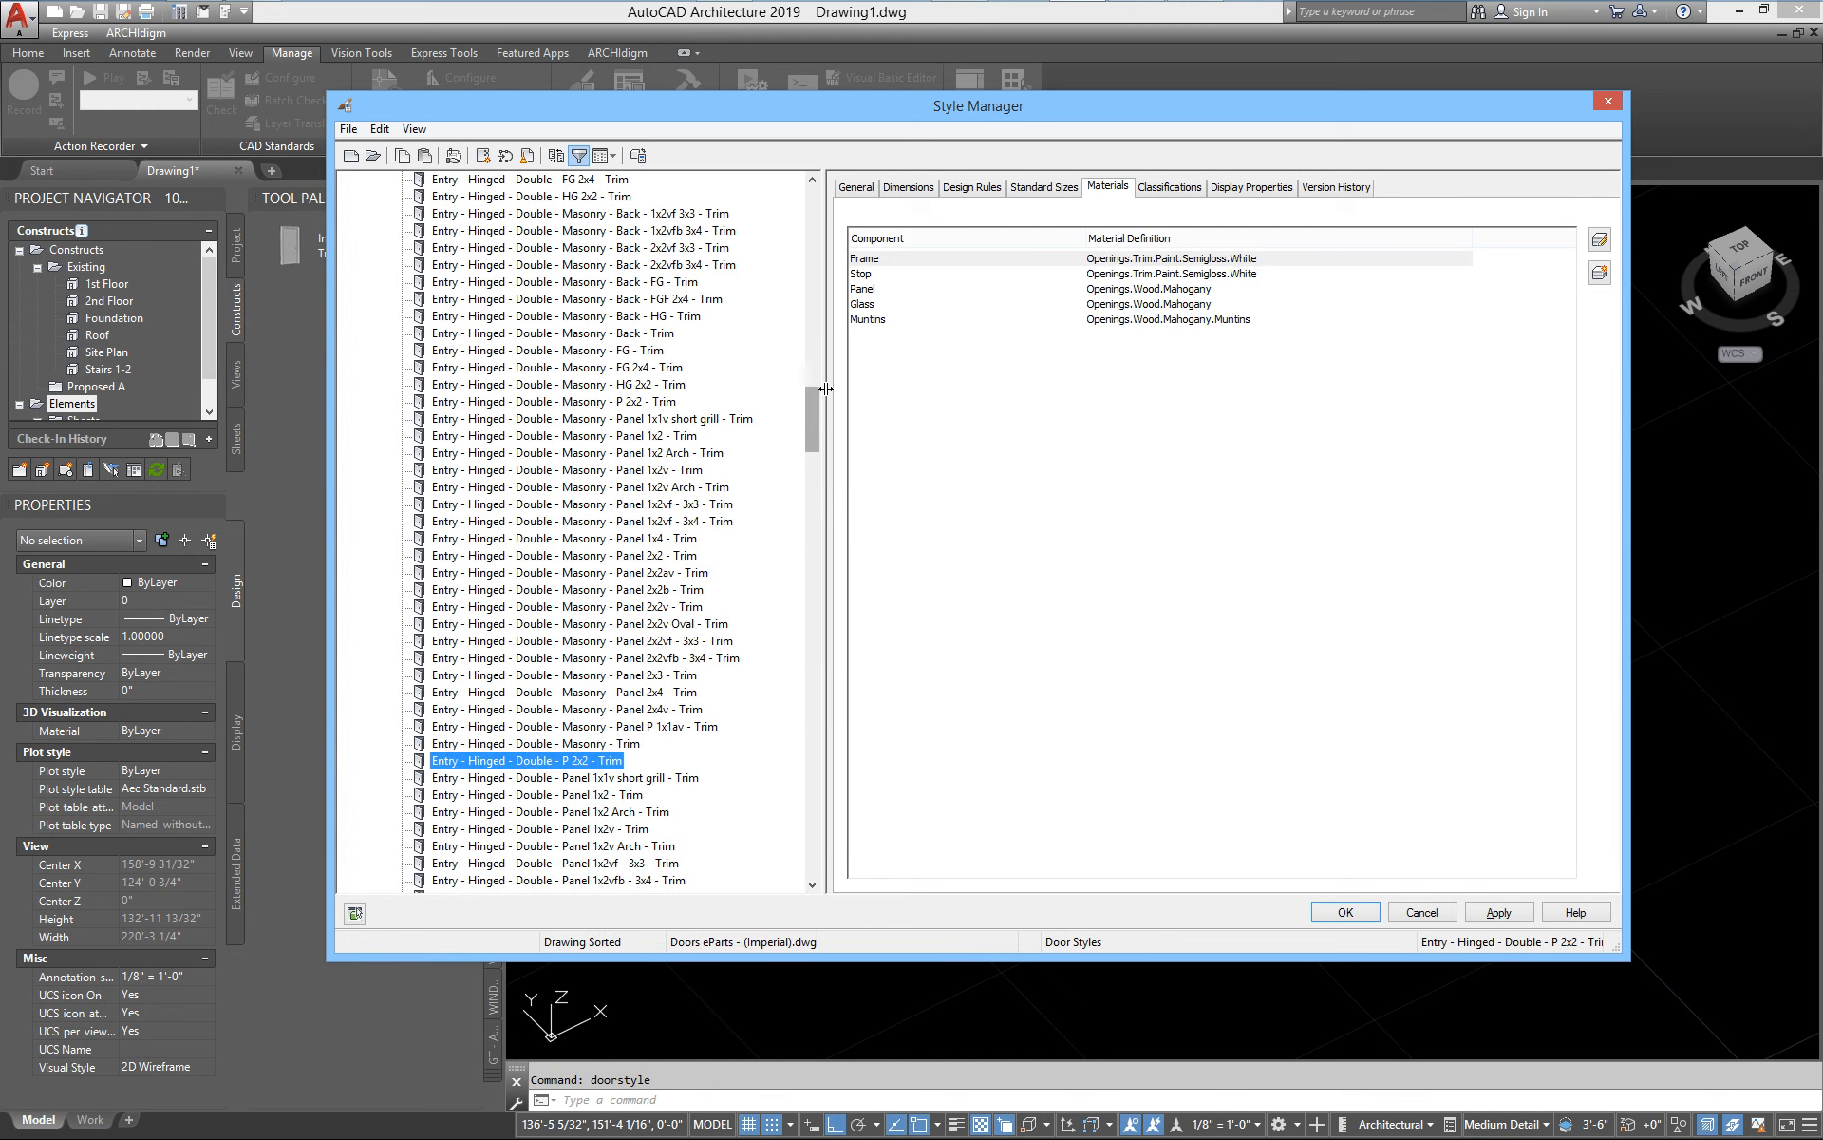
# Paste the copied door style into Drawing1.dwg's architectural objects and apply the change
pyautogui.moveTo(818, 417); pyautogui.dragTo(815, 791)
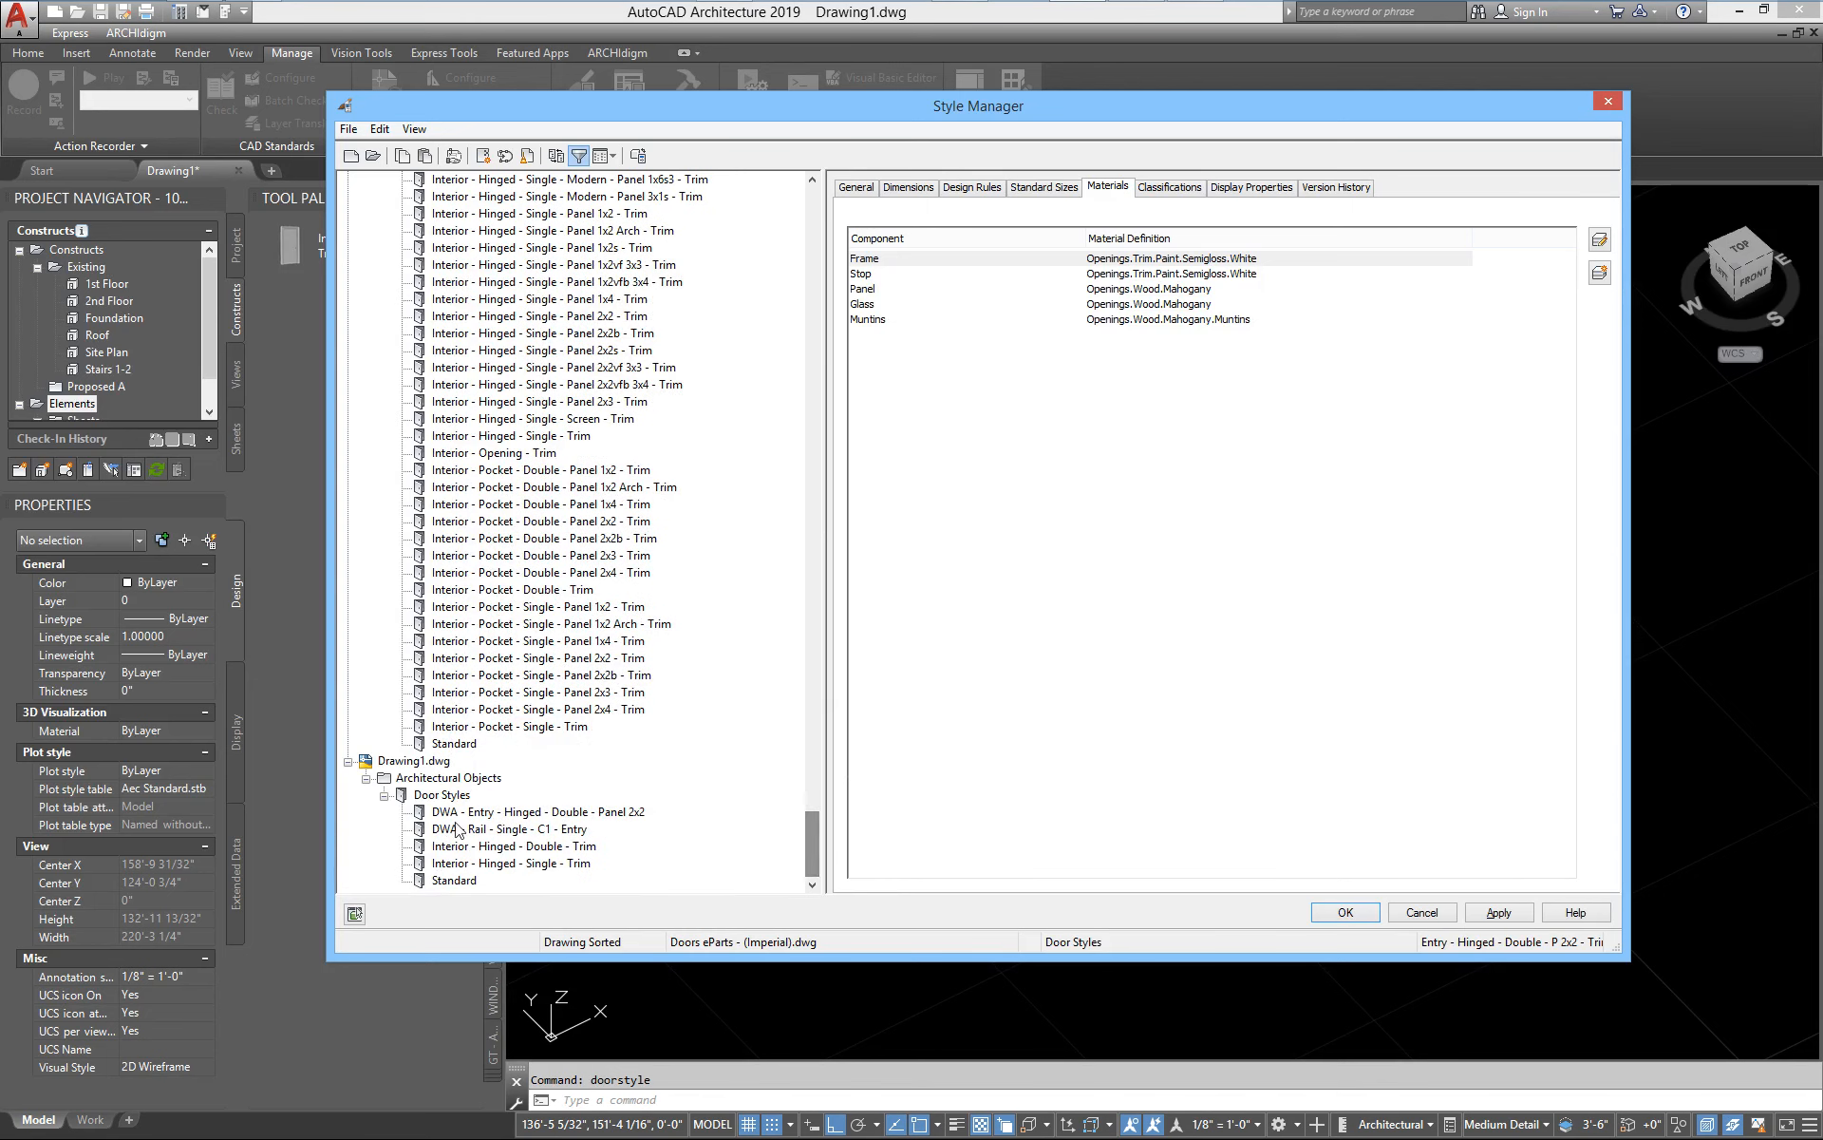
pyautogui.rightClick(446, 779)
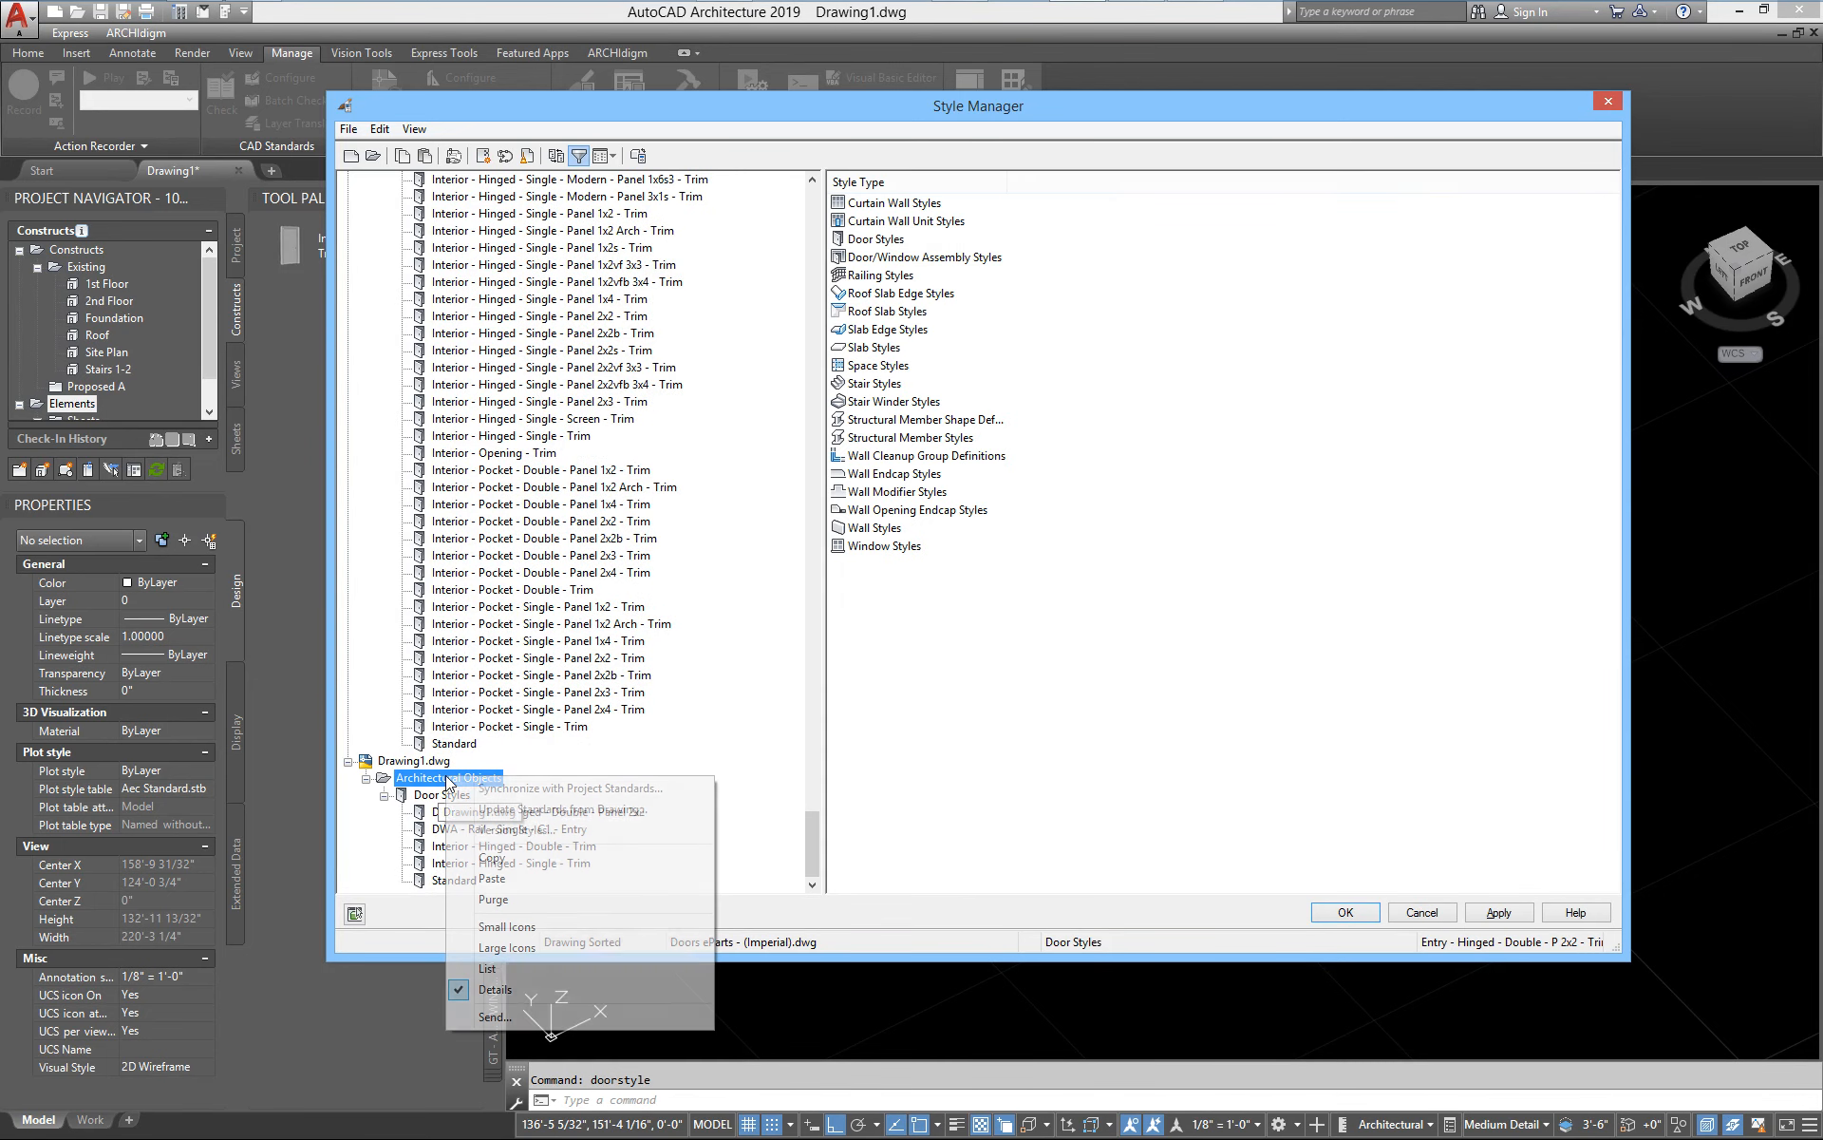
pyautogui.click(493, 878)
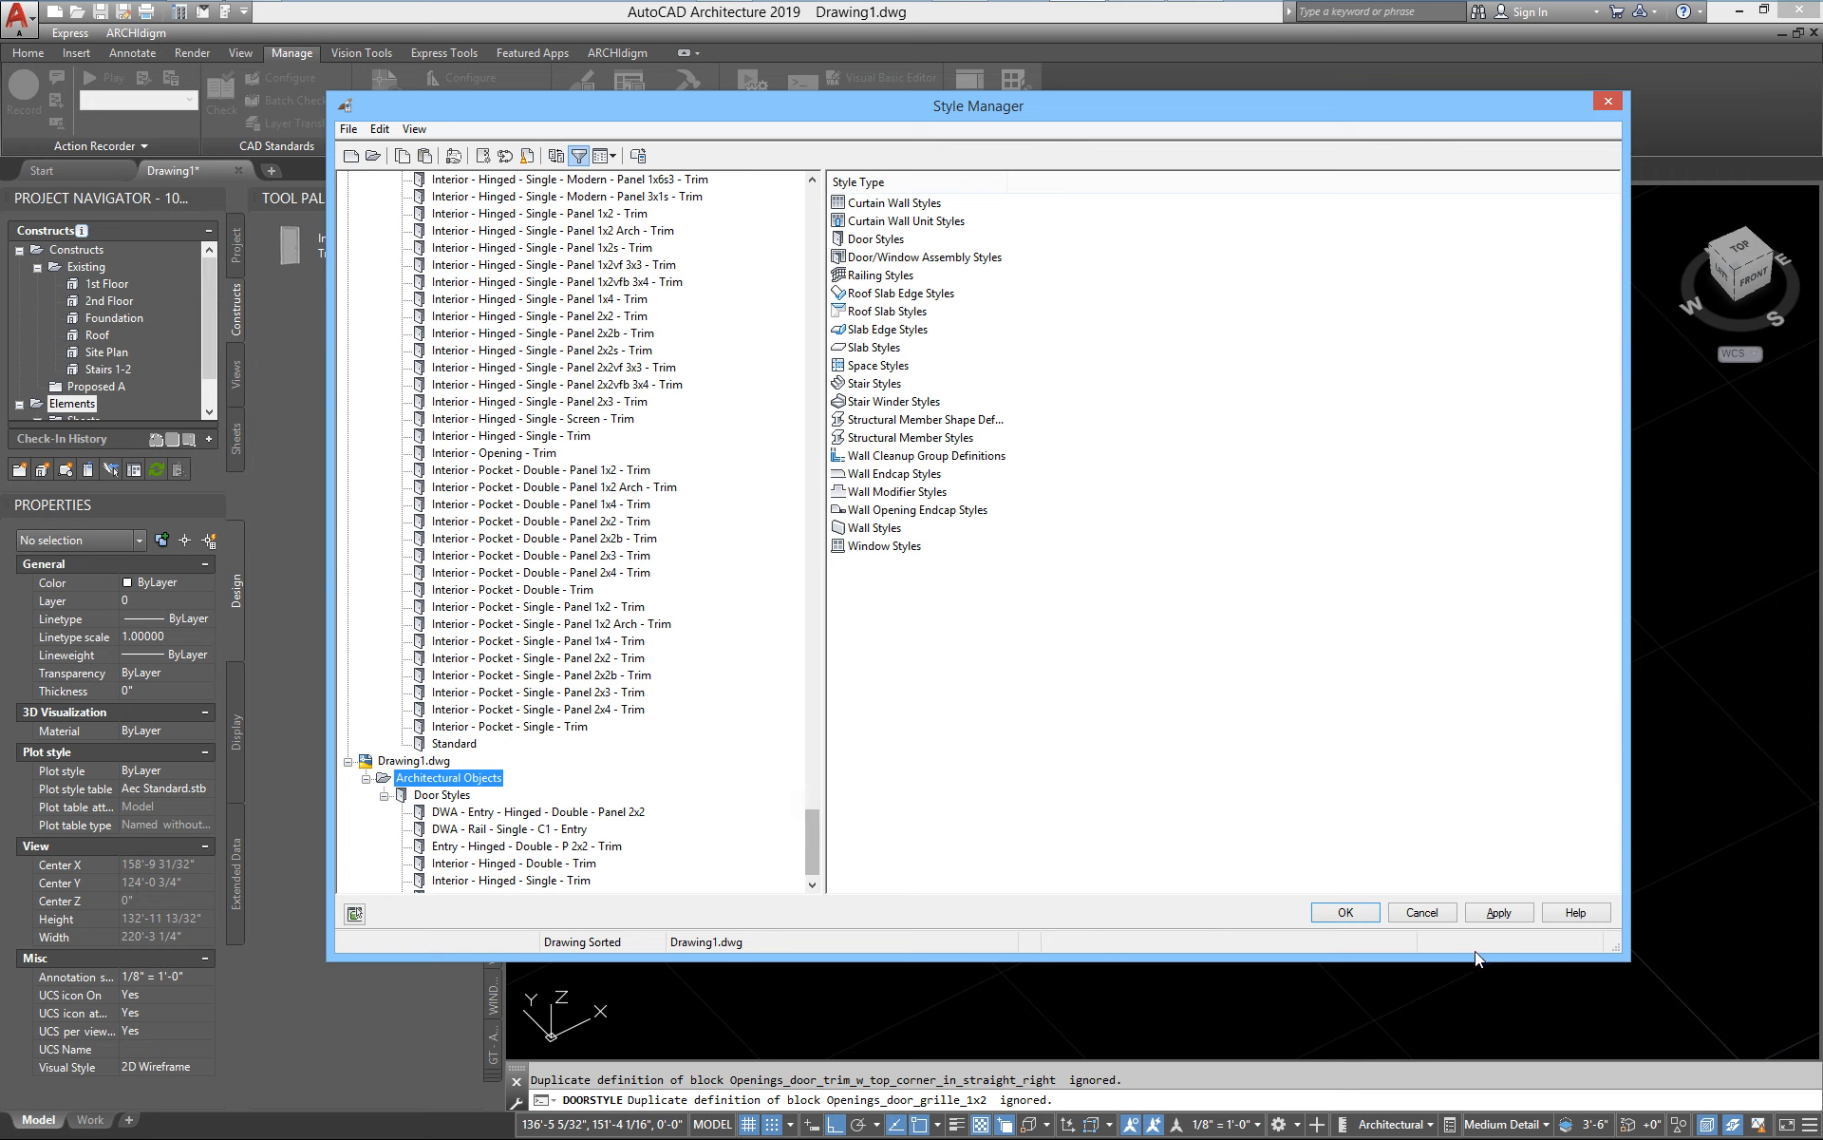
pyautogui.scroll(-1, 808, 852)
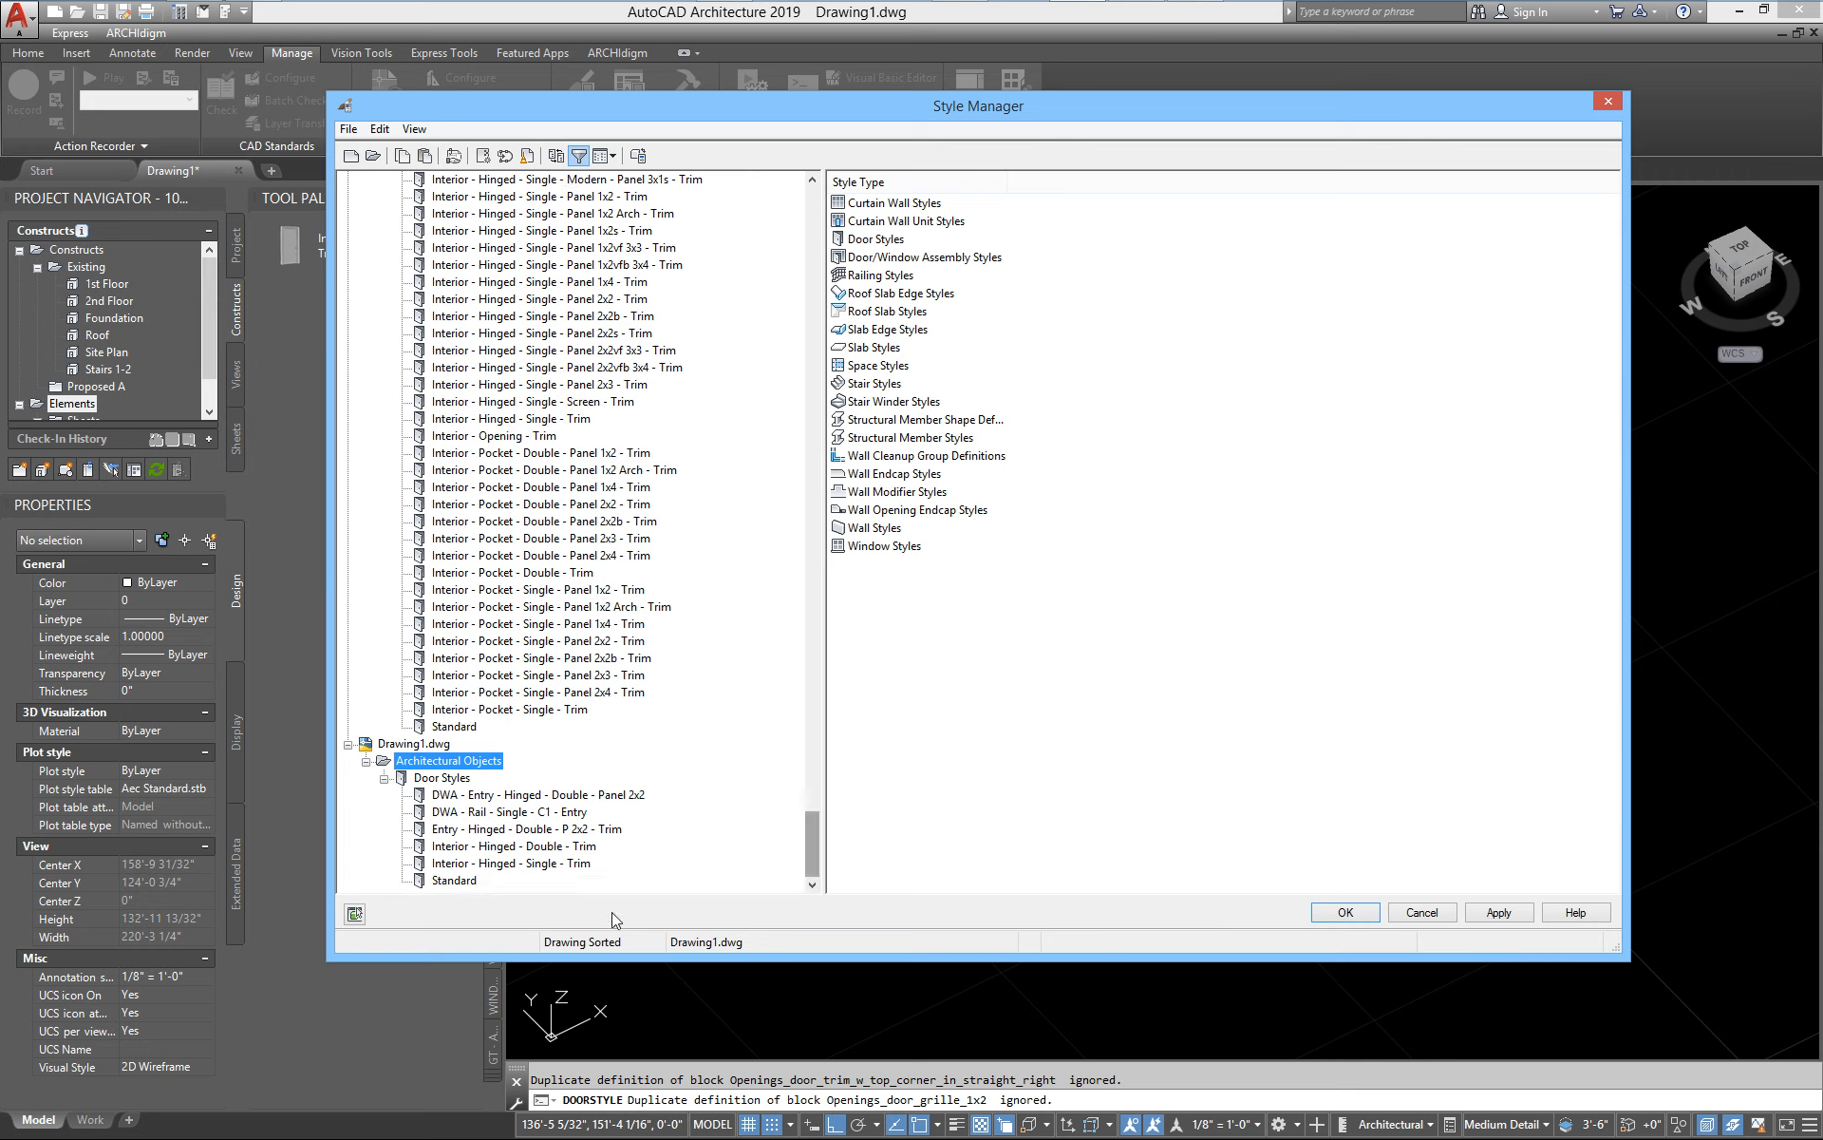
pyautogui.click(1497, 913)
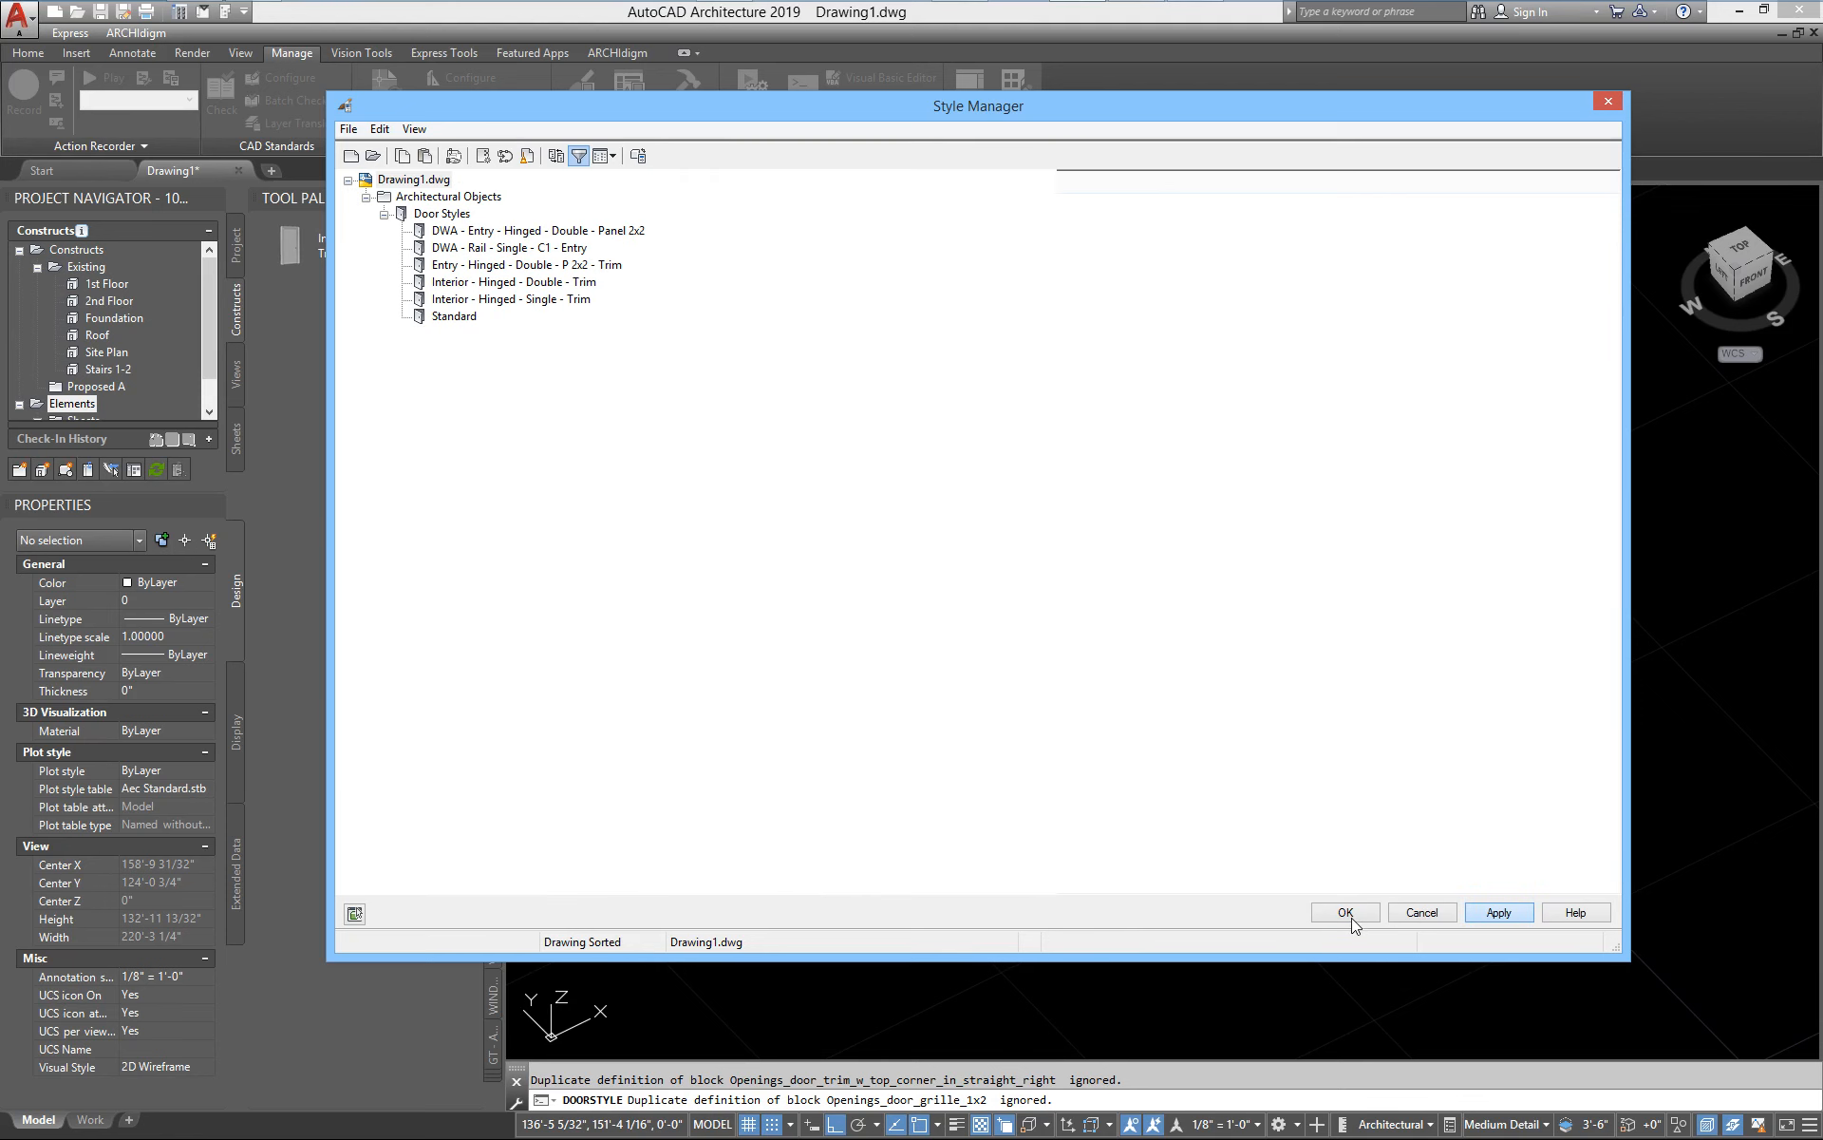
# Close the Style Manager and start adding a door with the Entry - Hinged - Double - P 2x2 - Trim style
pyautogui.click(1349, 913)
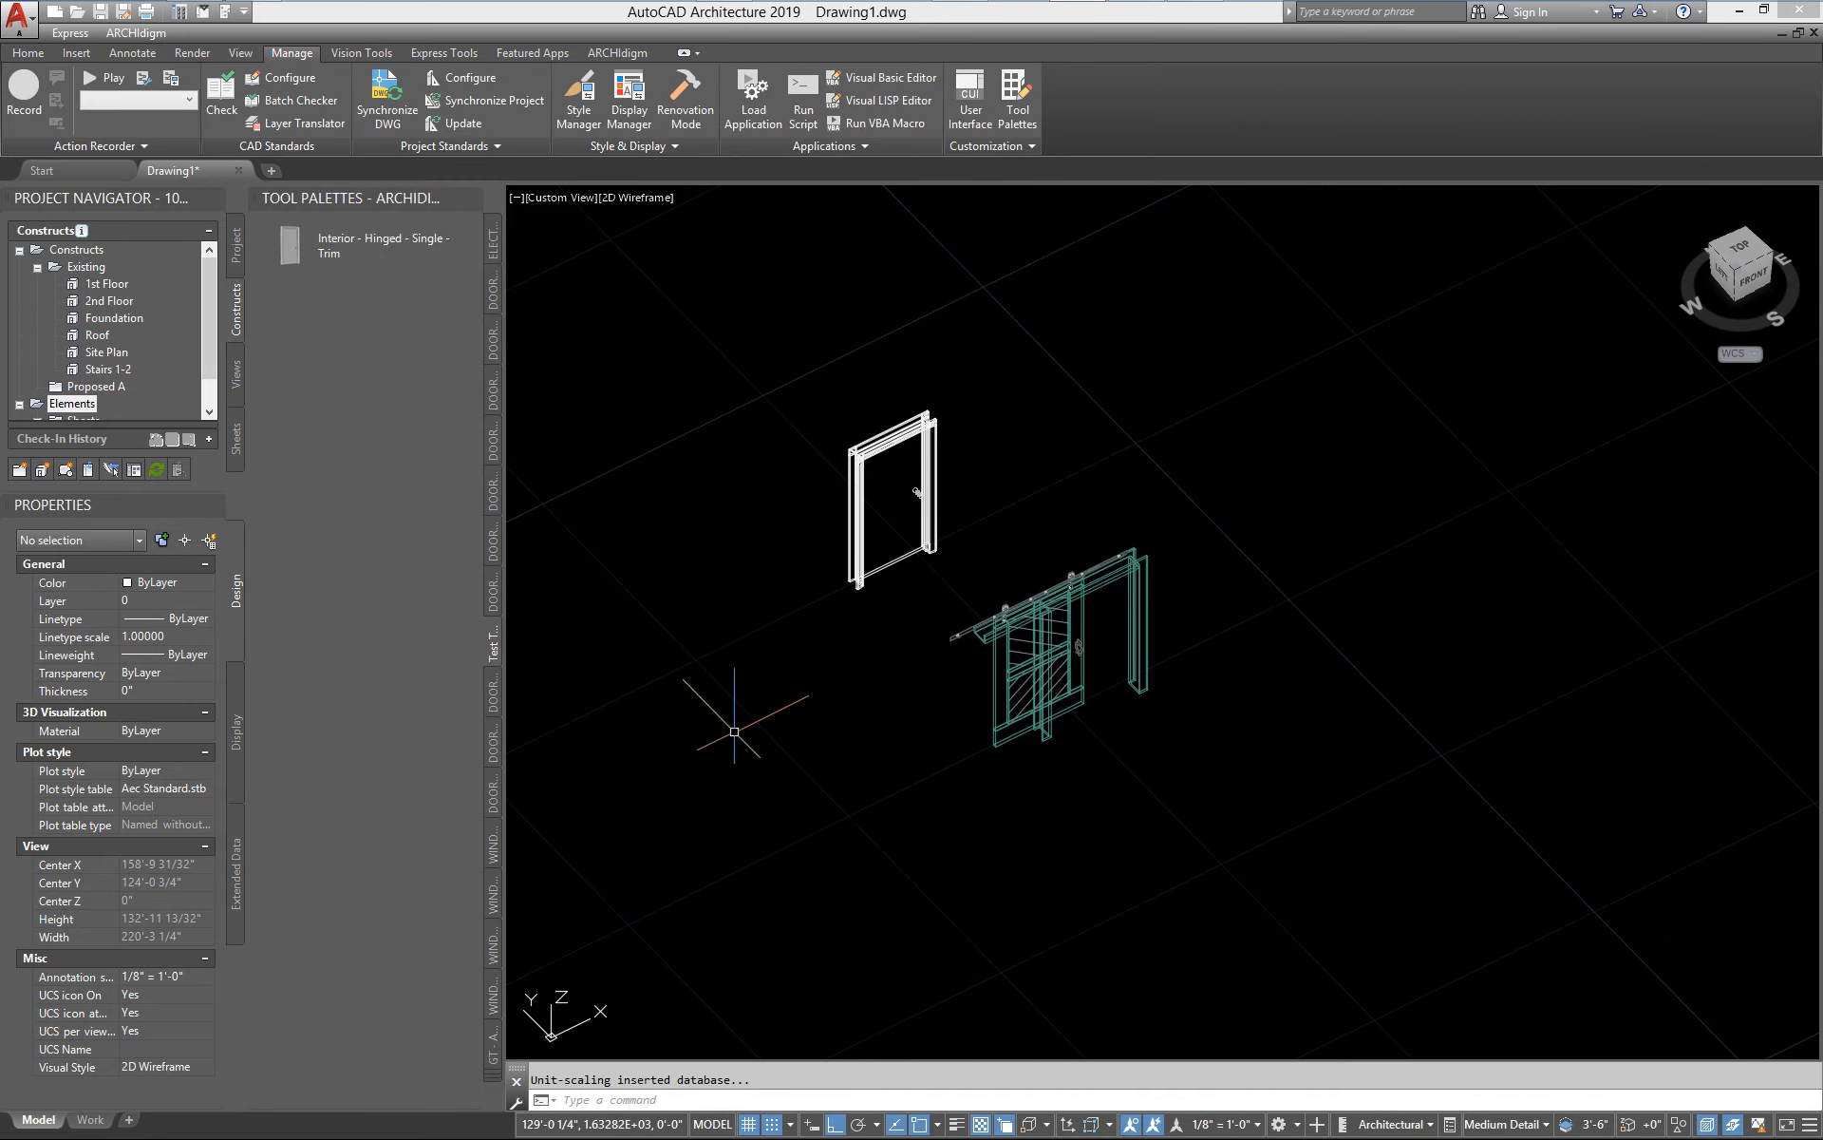
pyautogui.write('dooradd')
pyautogui.press('Return')
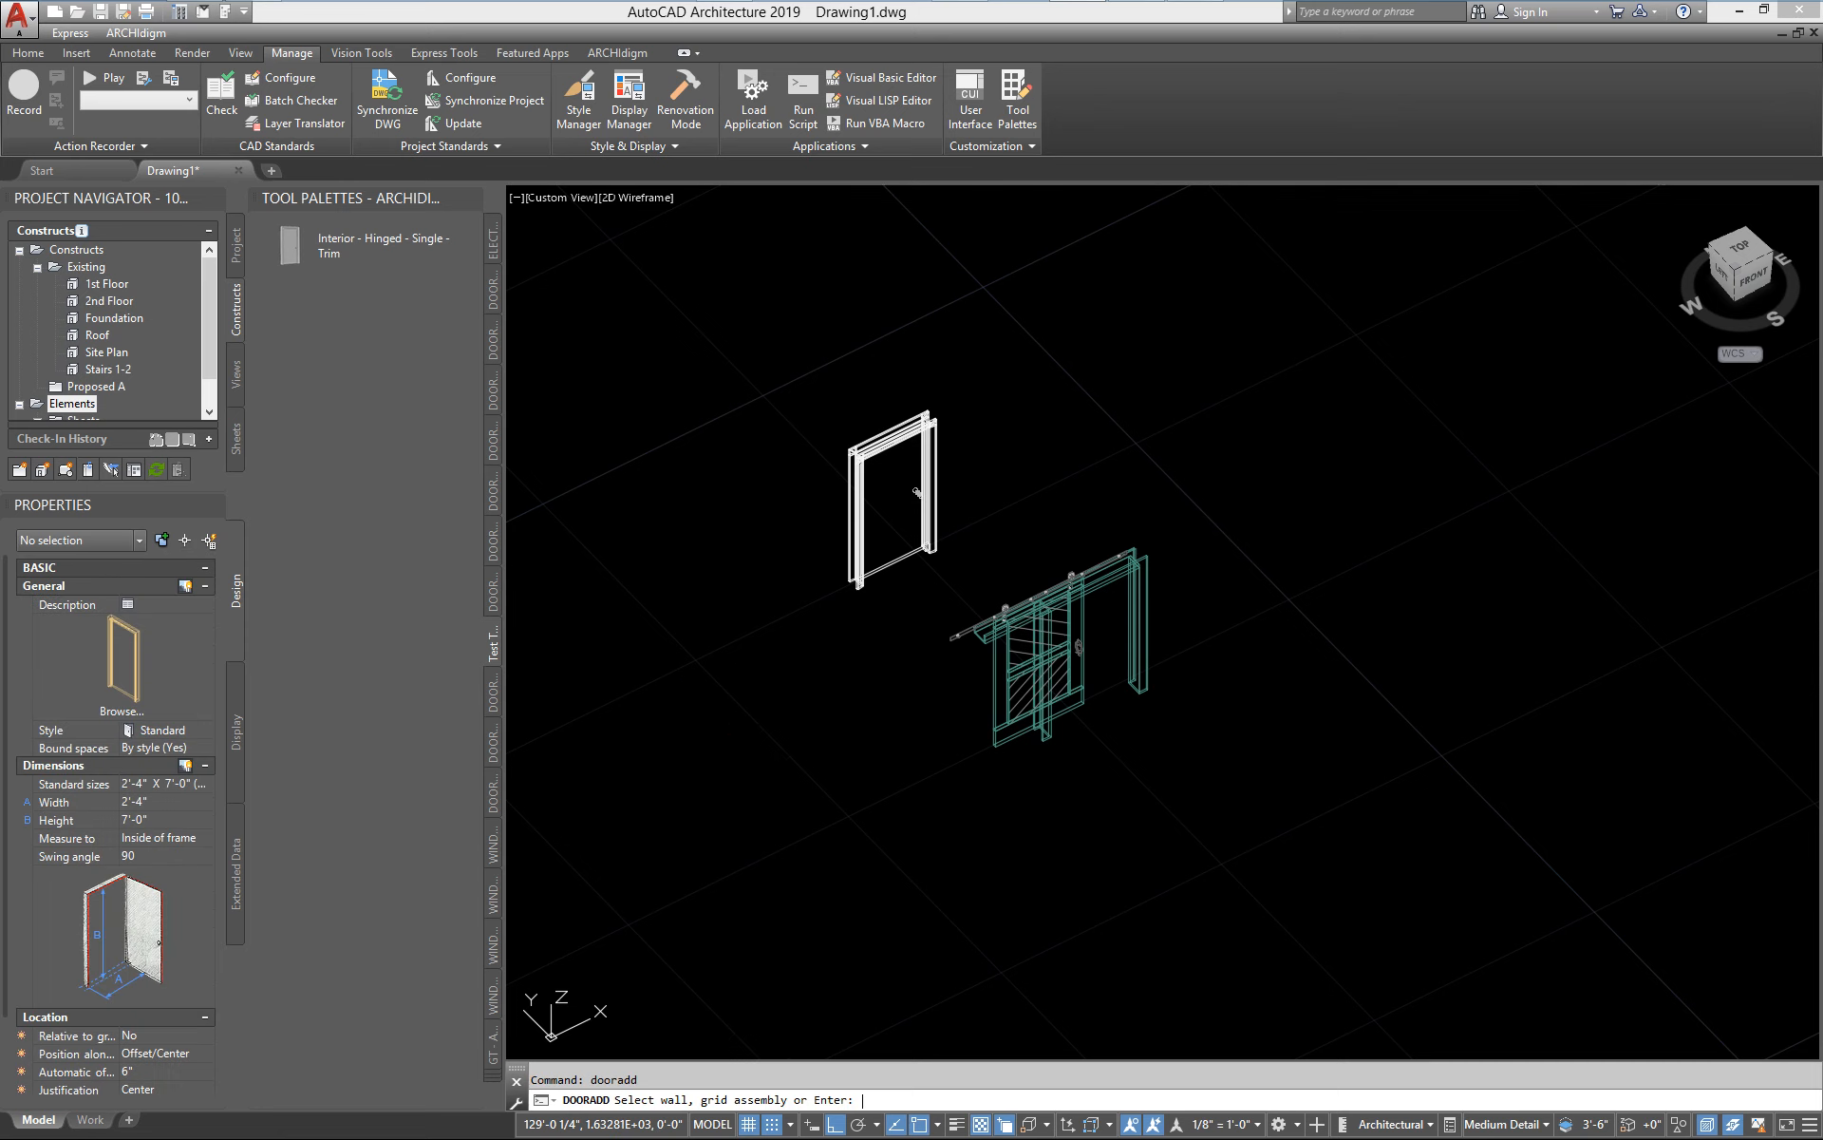
pyautogui.click(180, 731)
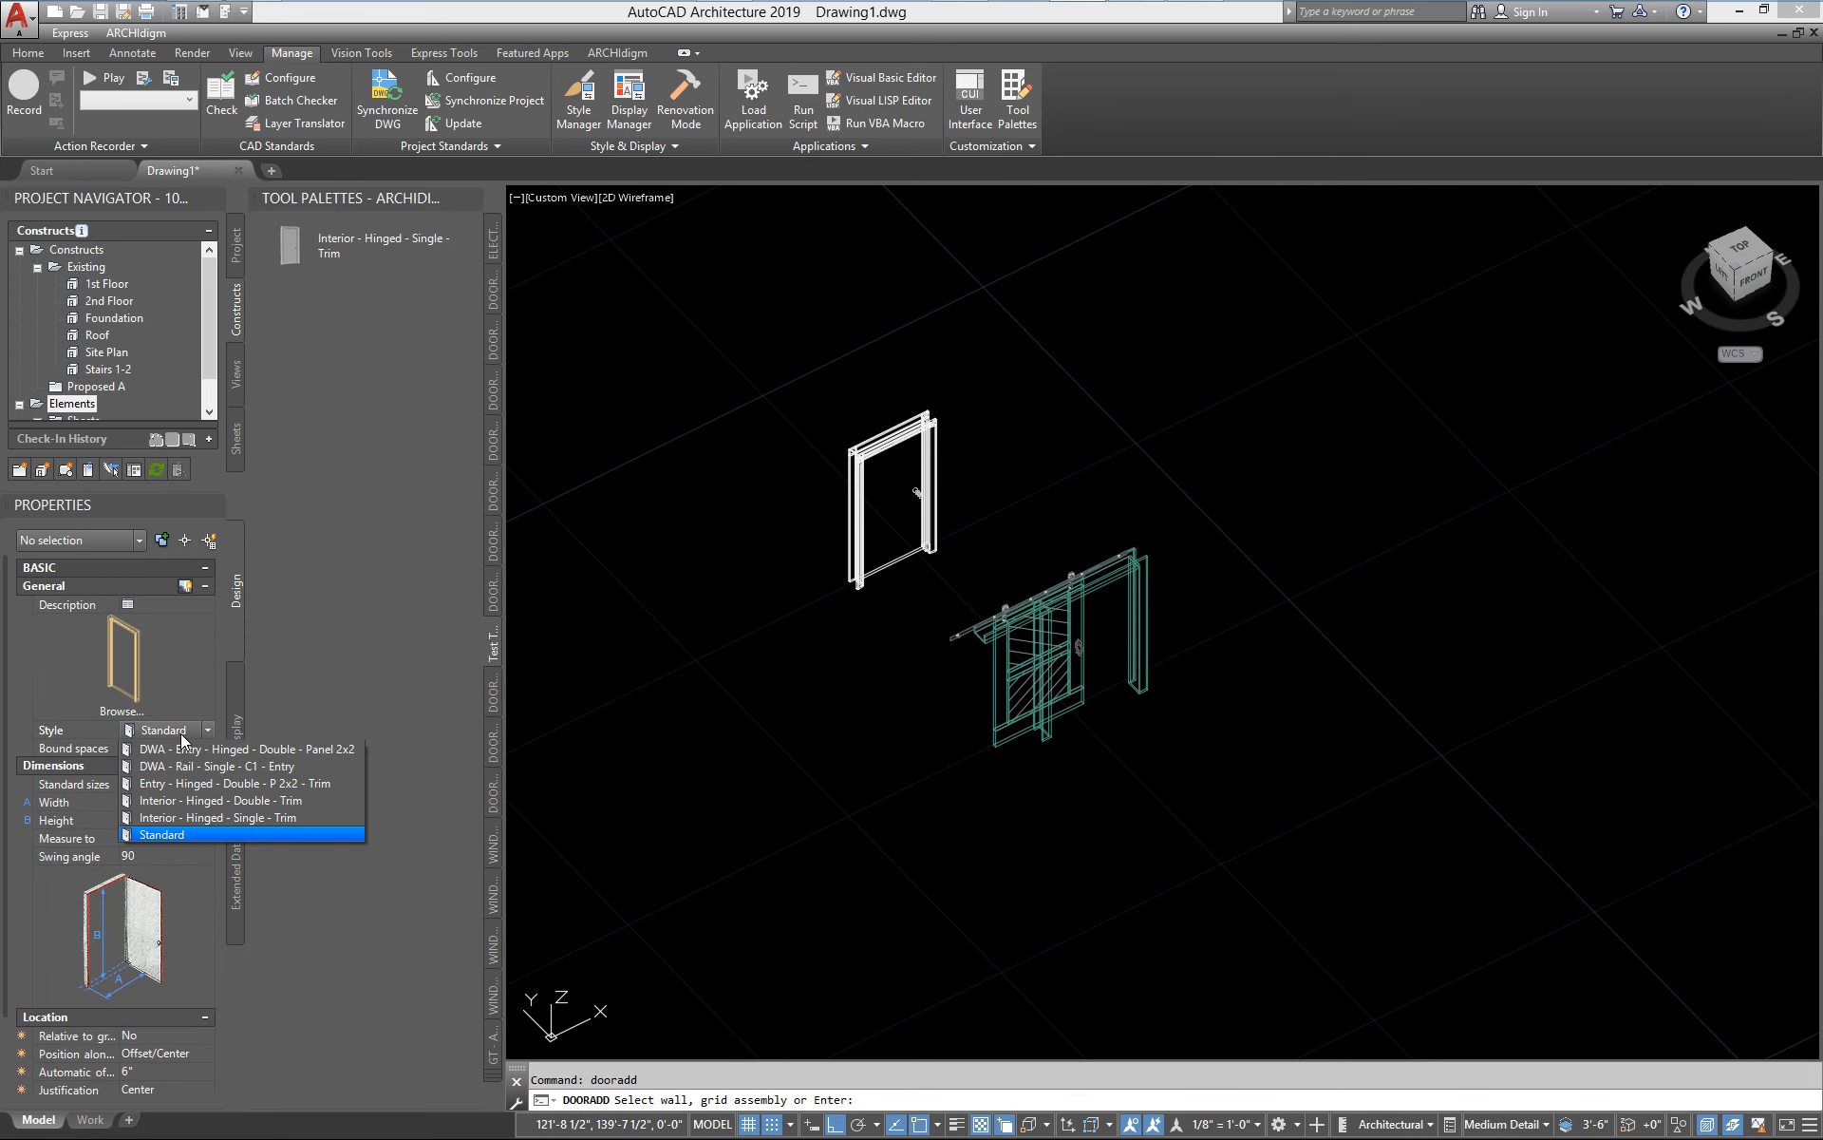
pyautogui.click(266, 784)
# Place the double entry door freestanding, without a wall, in the empty space near the two existing doors, with 0° rotation
pyautogui.press('Return')
pyautogui.click(724, 812)
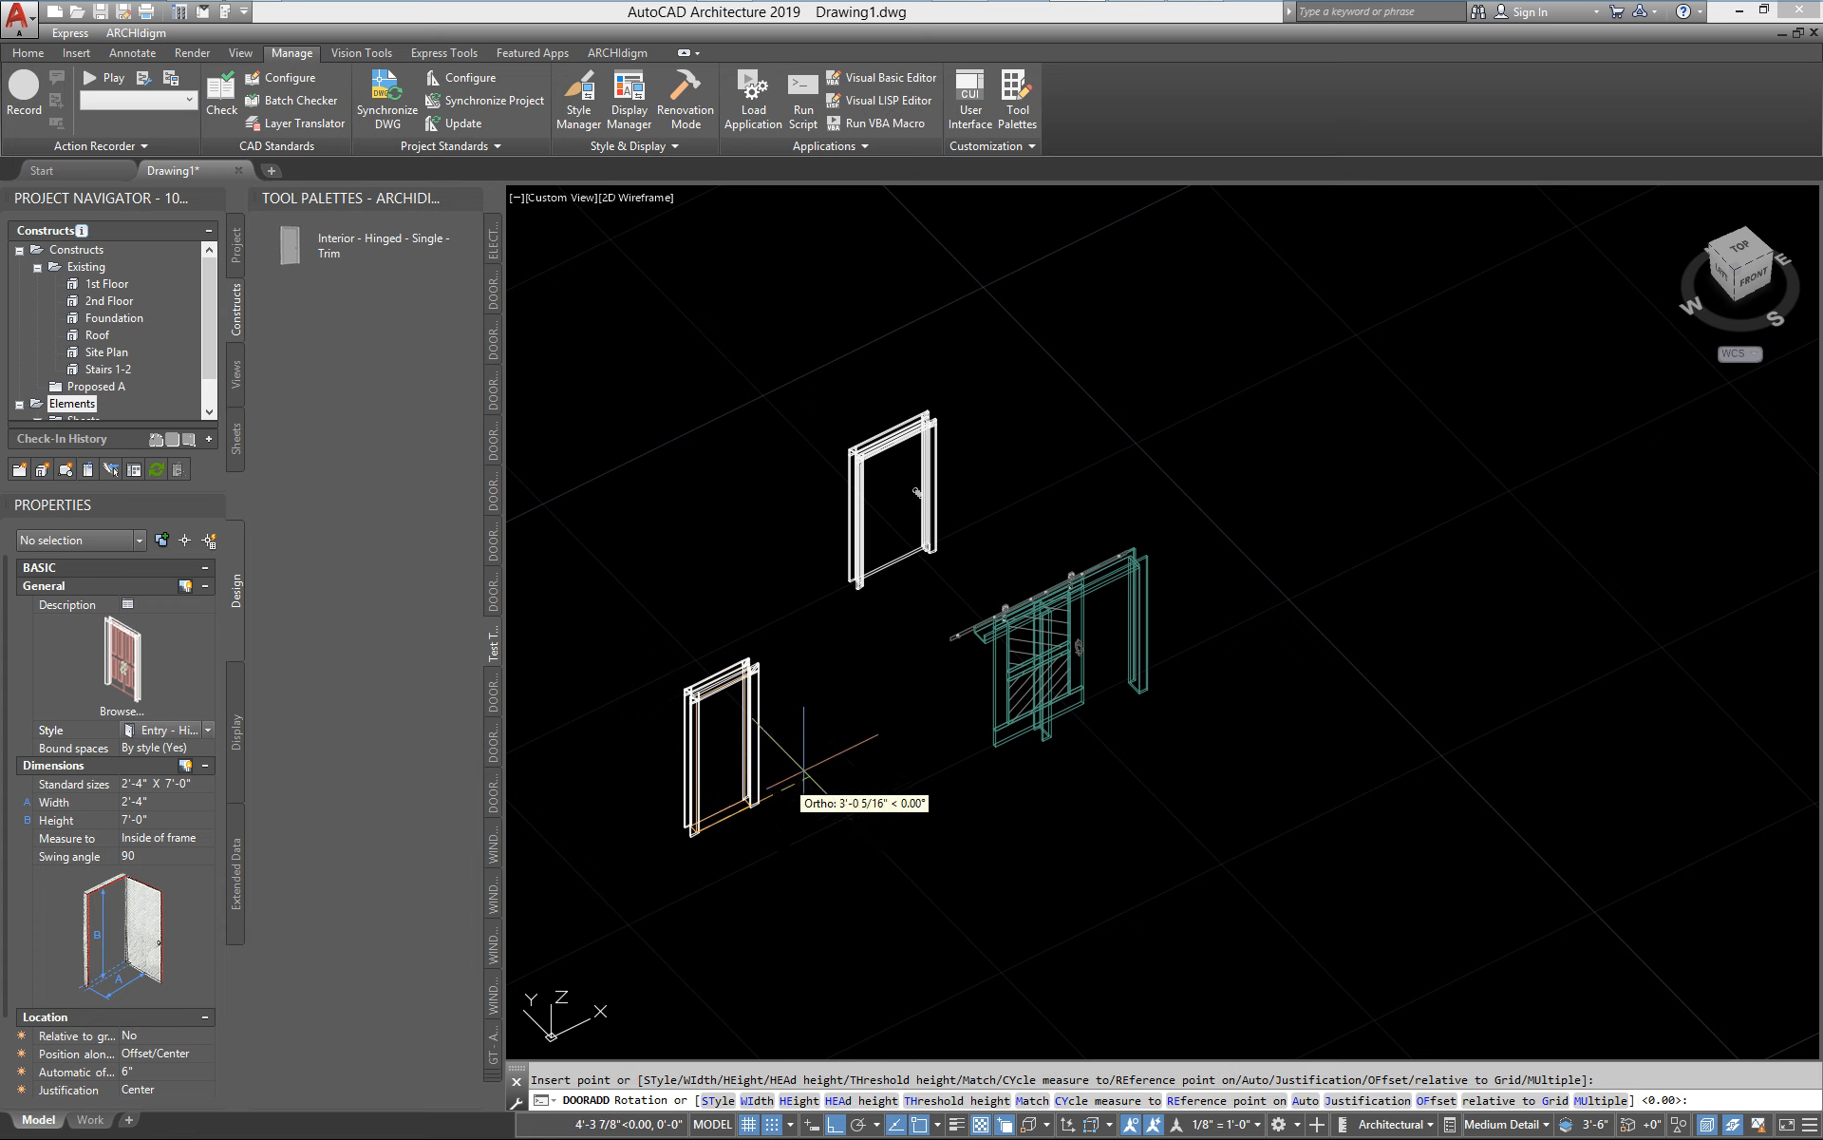
pyautogui.click(804, 771)
pyautogui.press('Escape')
pyautogui.scroll(5, 665, 779)
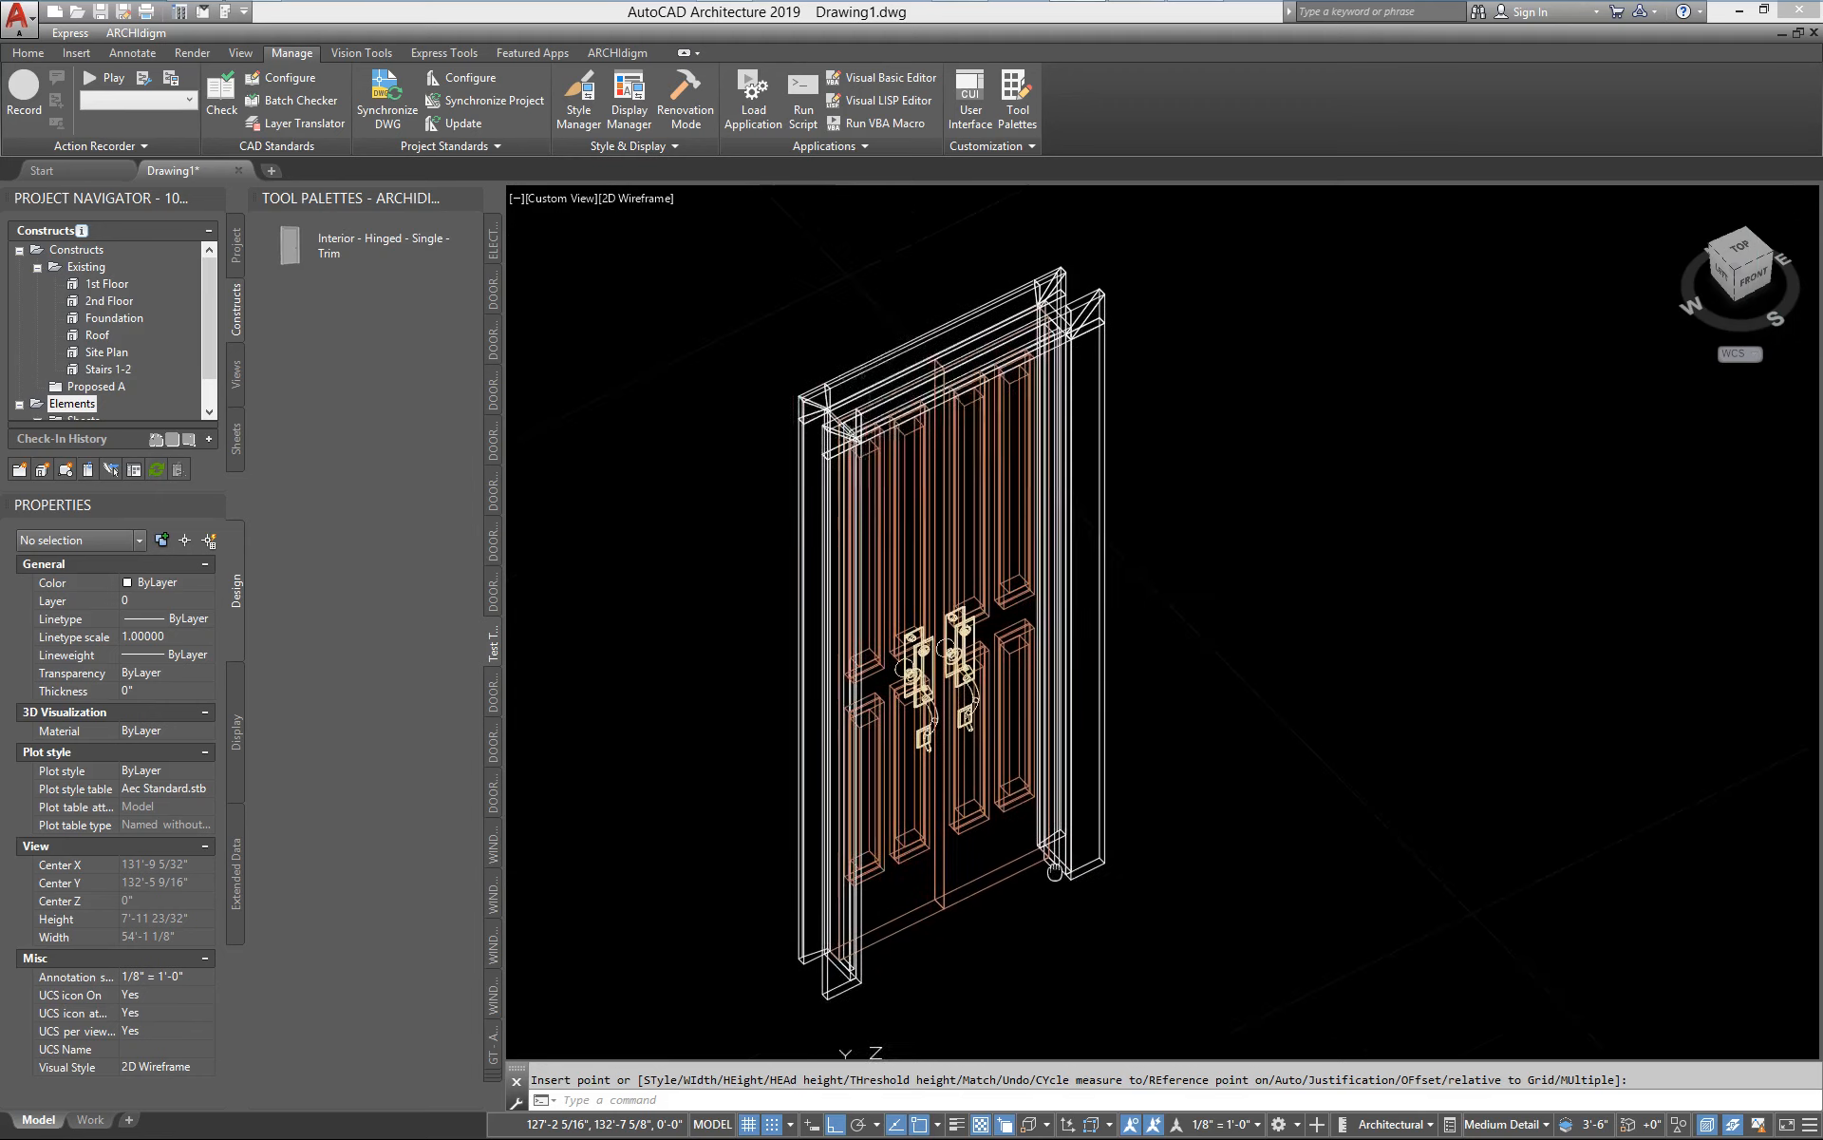
pyautogui.moveTo(1054, 870); pyautogui.dragTo(1227, 913, button='middle')
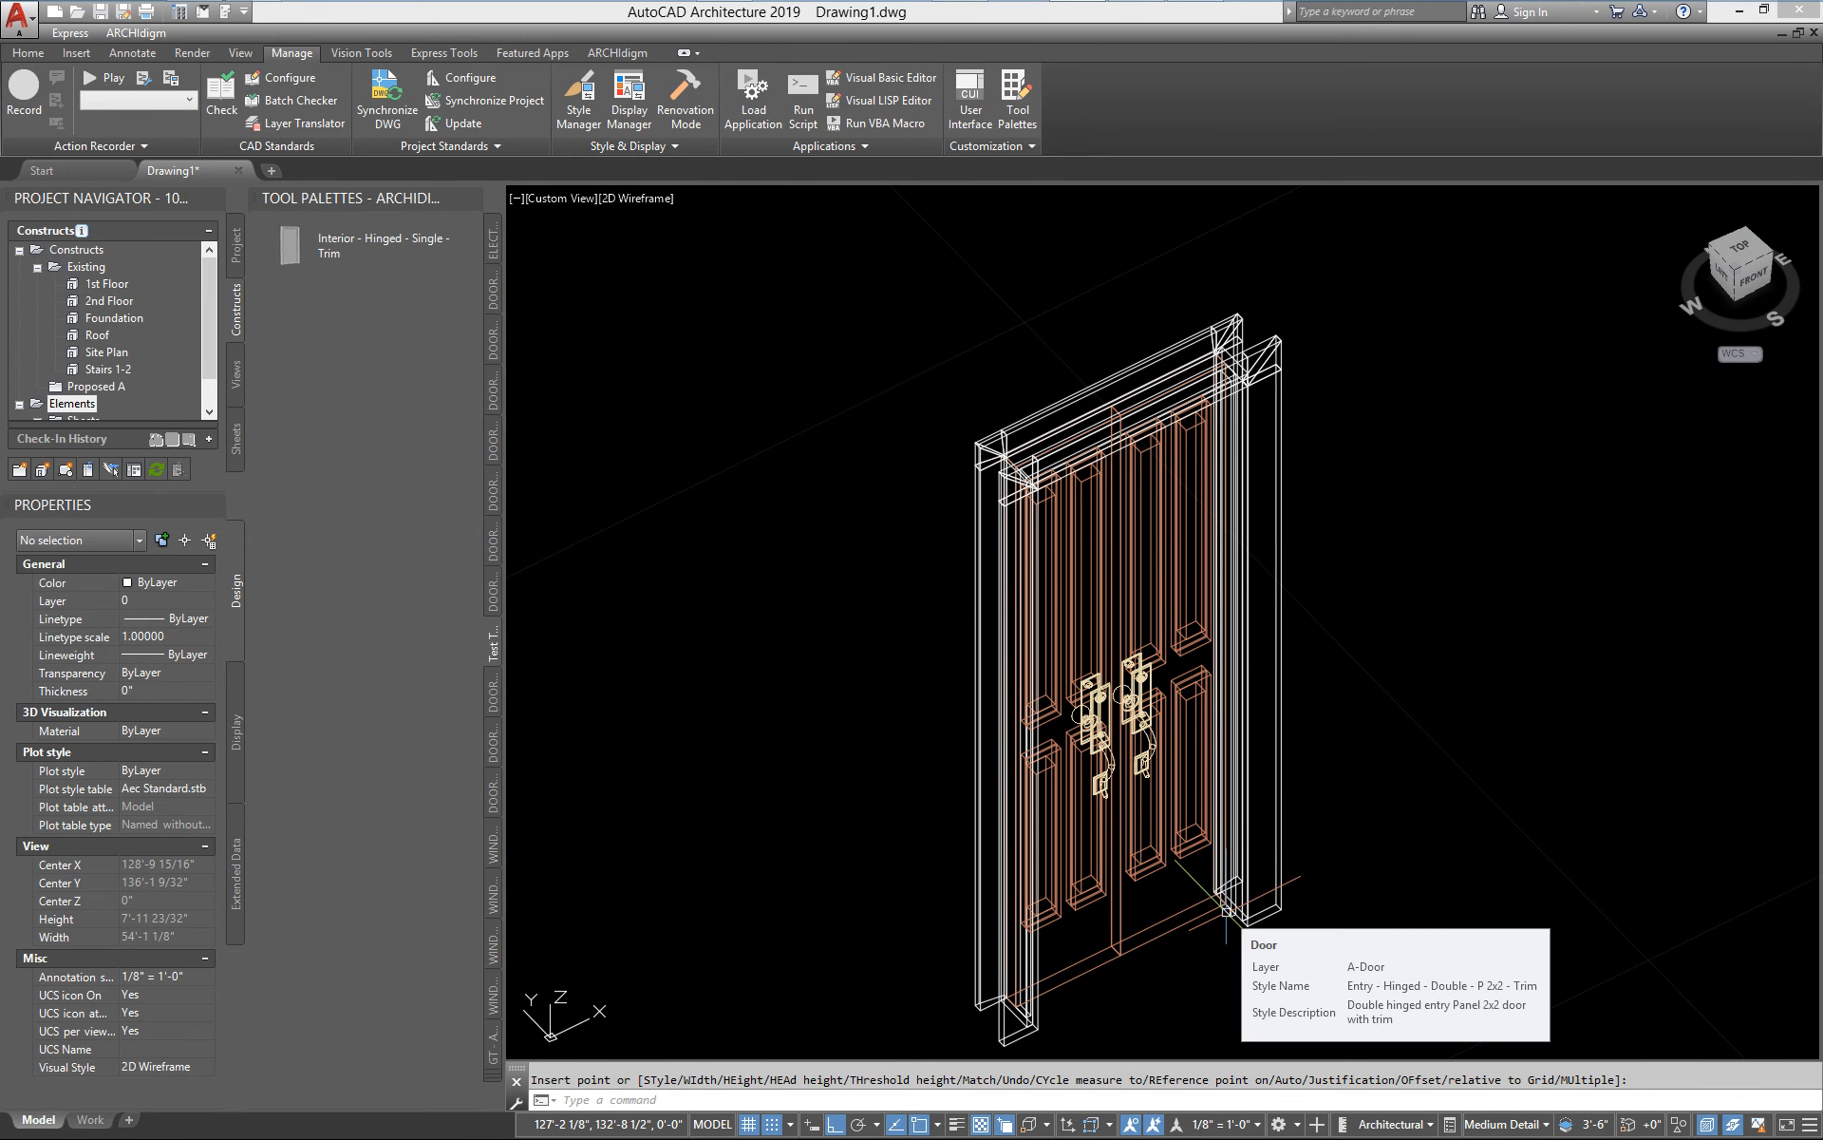